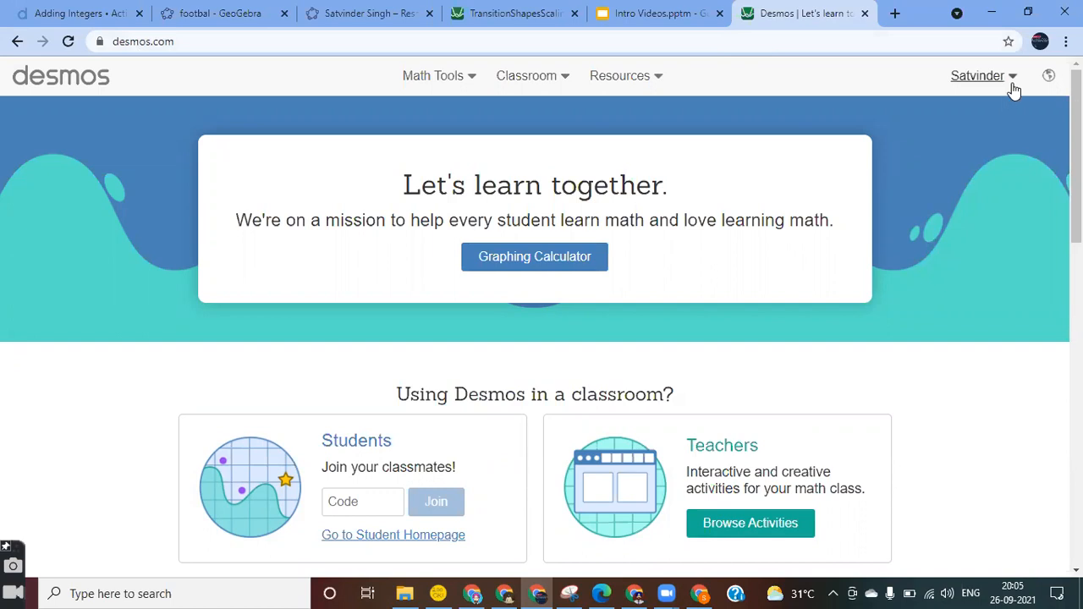
Step: Examine the account options and the Math Tools, Classroom and Resources offerings of the Desmos site
click(1013, 79)
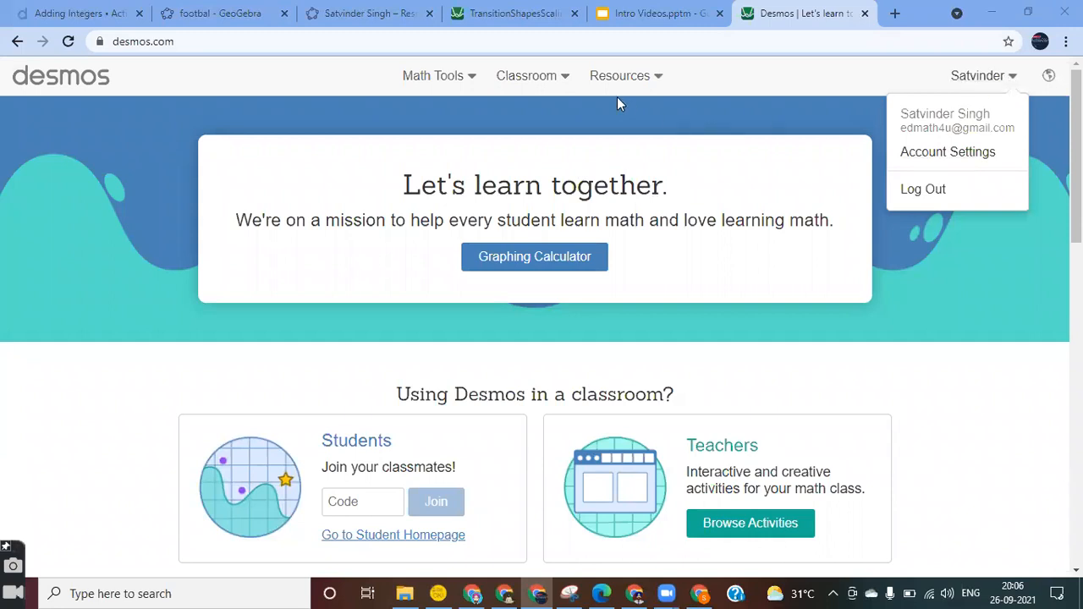
click(467, 84)
click(468, 81)
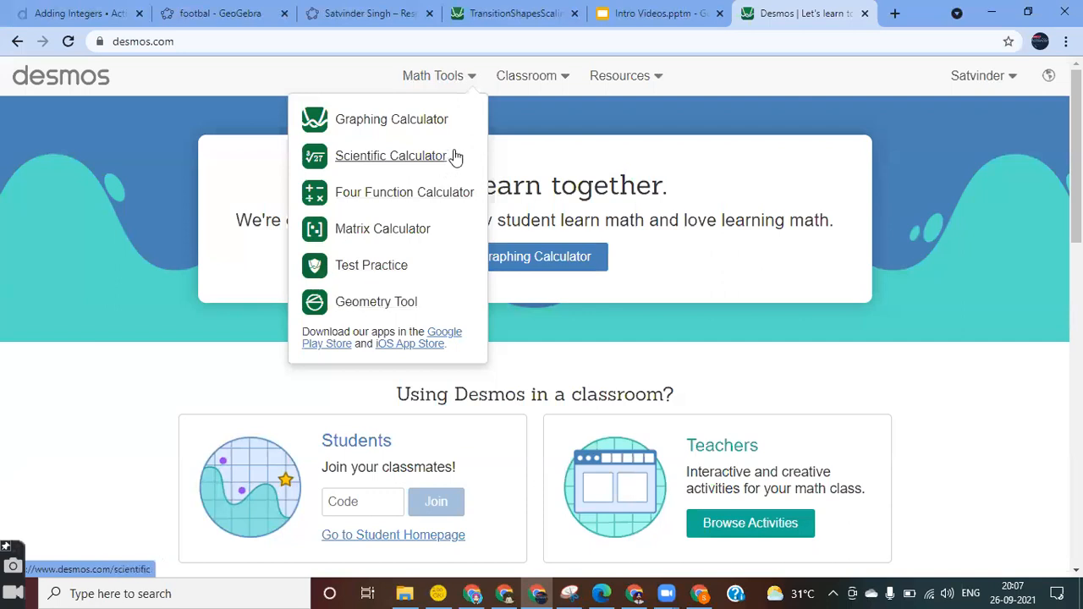
click(562, 78)
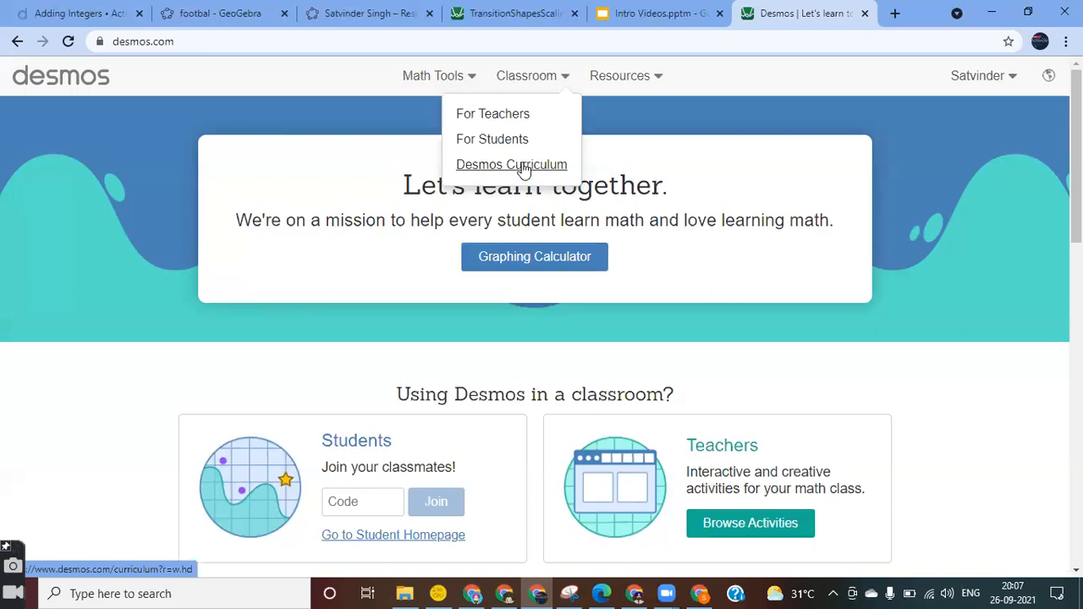
mouse_move(653, 81)
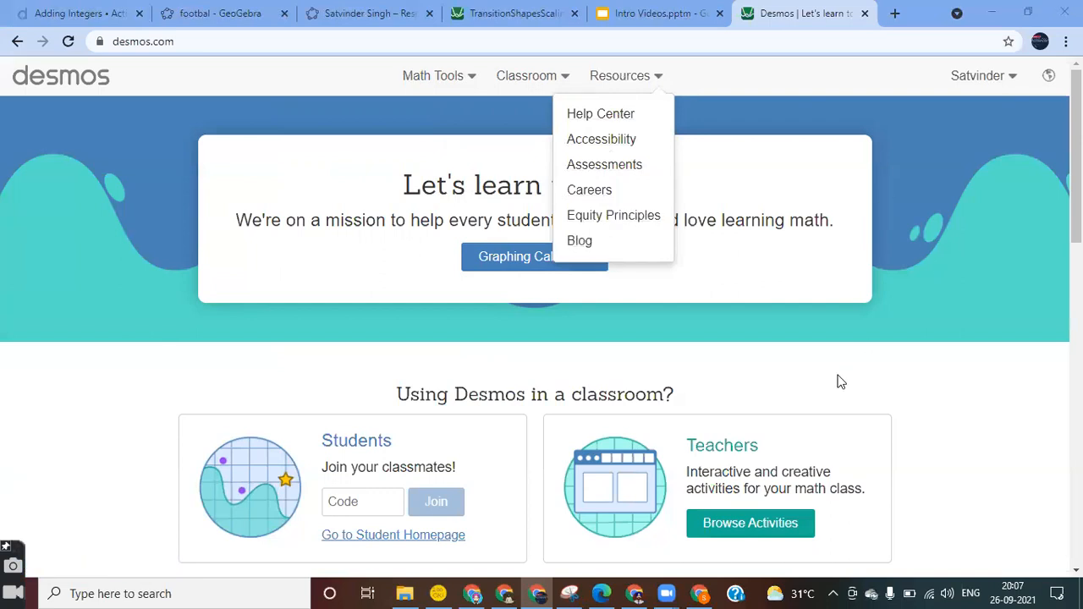
Step: Examine the home page's student and teacher sections, the 6–8 Math Curriculum, the Global Math Art Contest finalists and the partners
scroll(840, 382, down, 4)
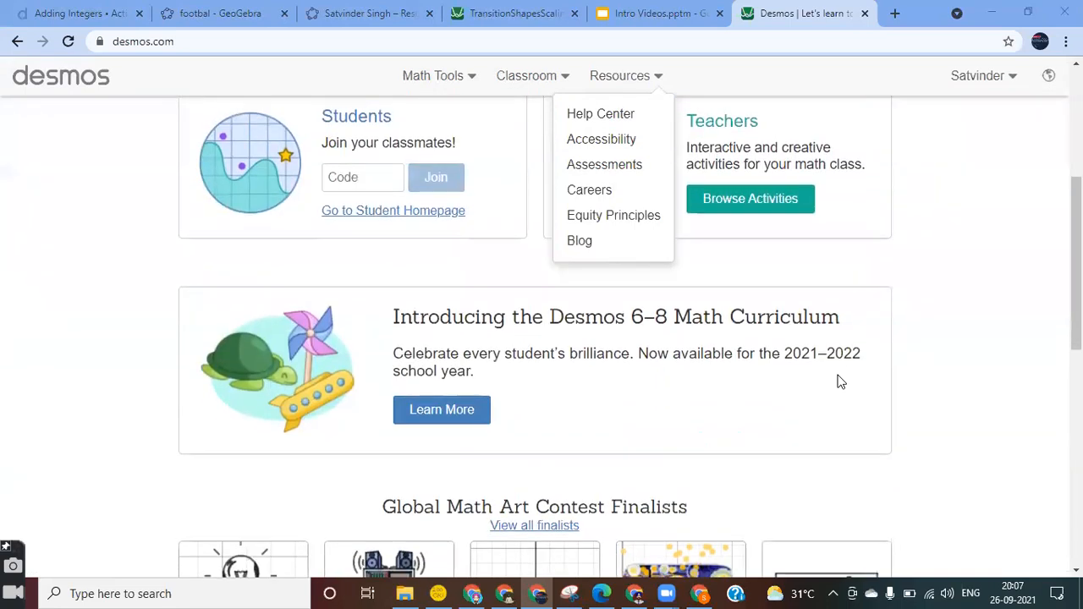
scroll(840, 382, up, 1)
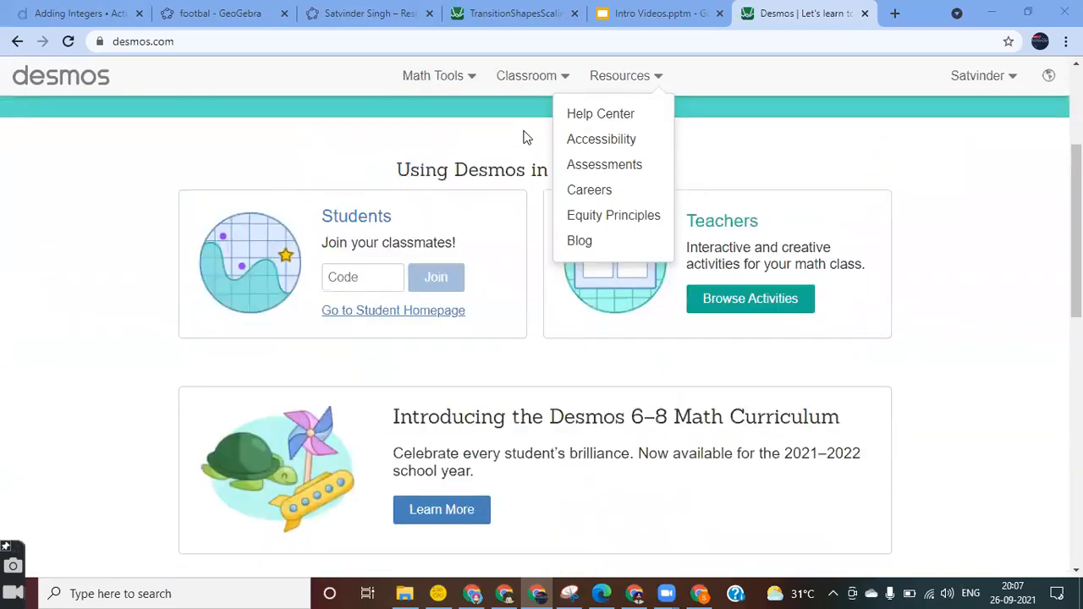
click(320, 155)
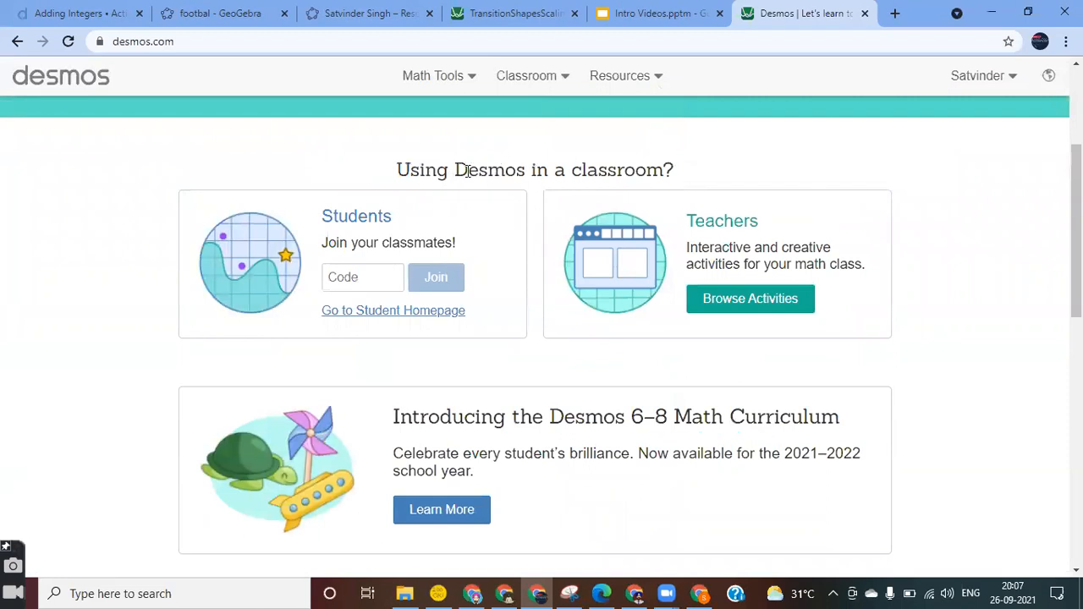
drag(450, 170, 665, 178)
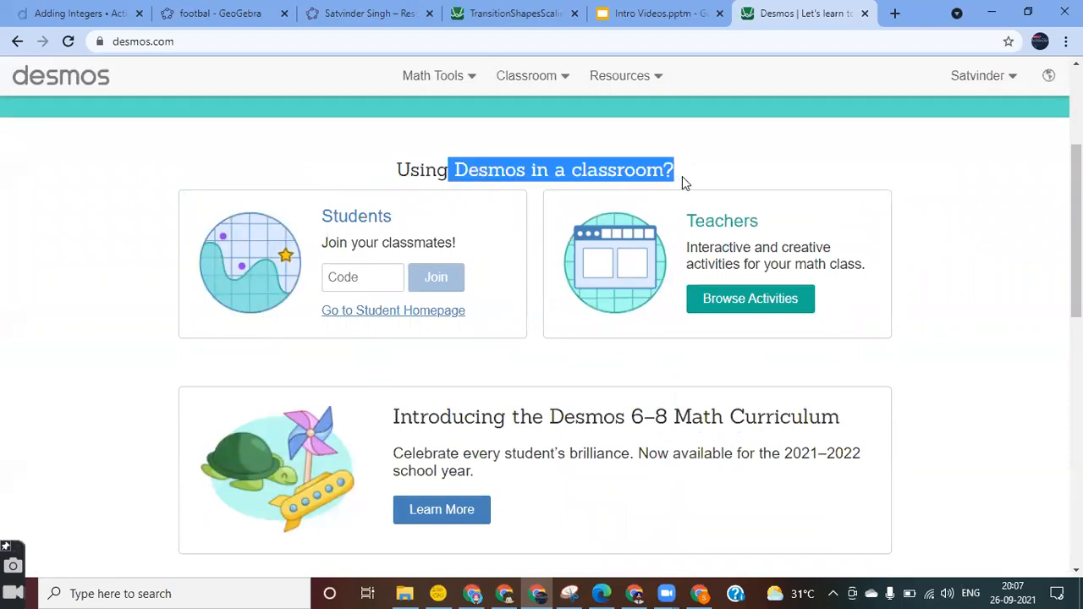
click(682, 176)
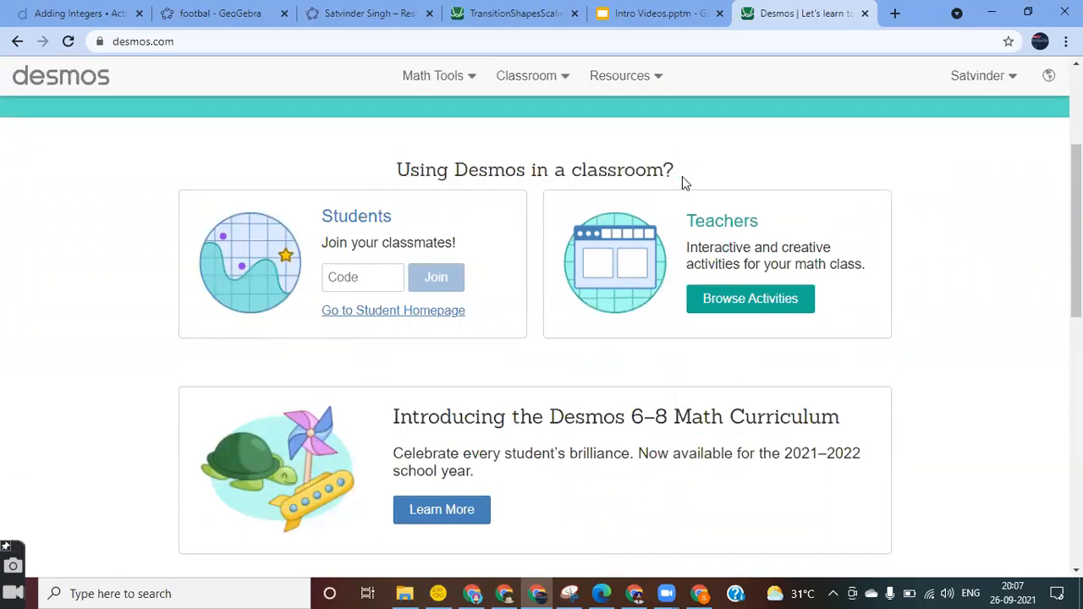
click(346, 279)
scroll(736, 369, down, 3)
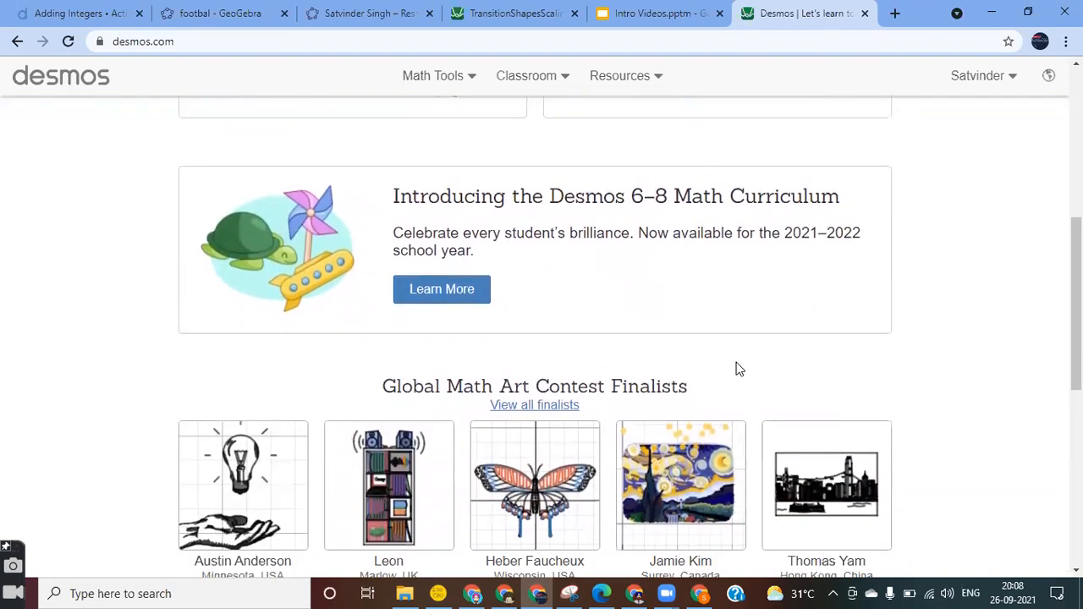
scroll(736, 367, up, 2)
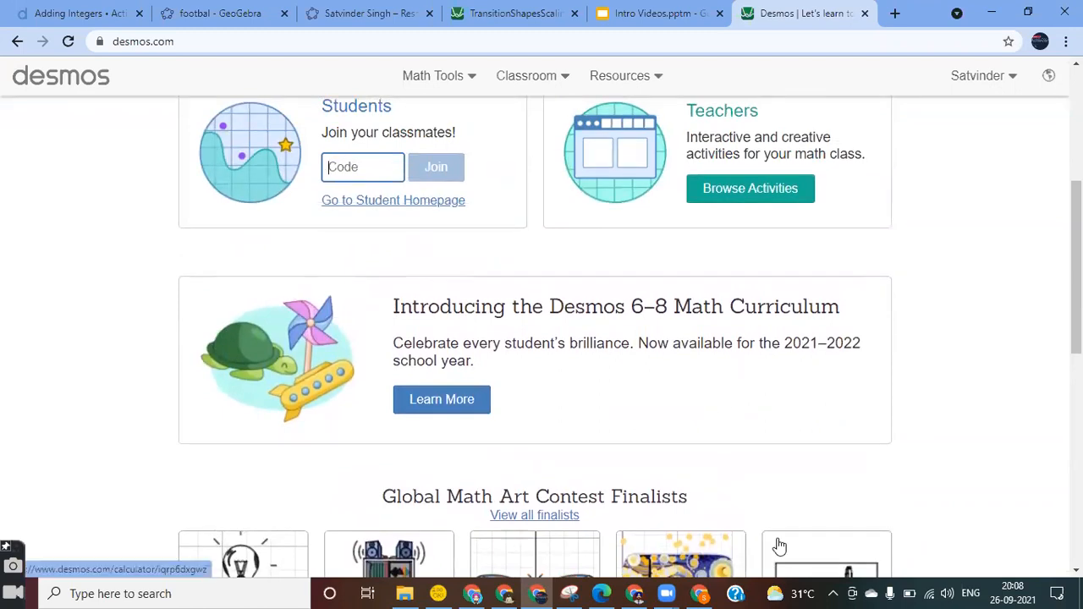
click(780, 547)
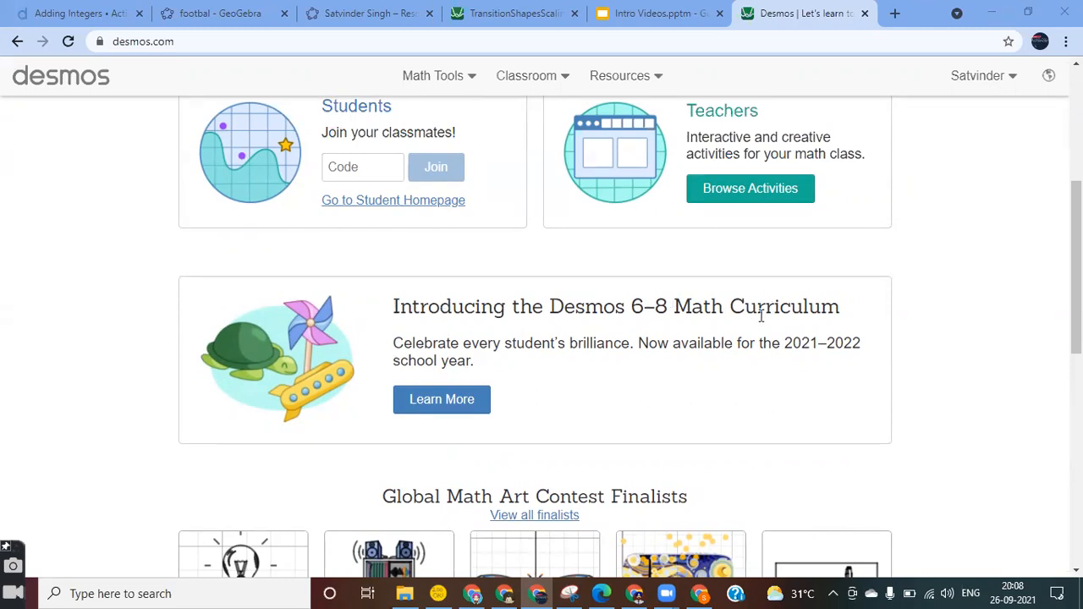
scroll(580, 405, down, 6)
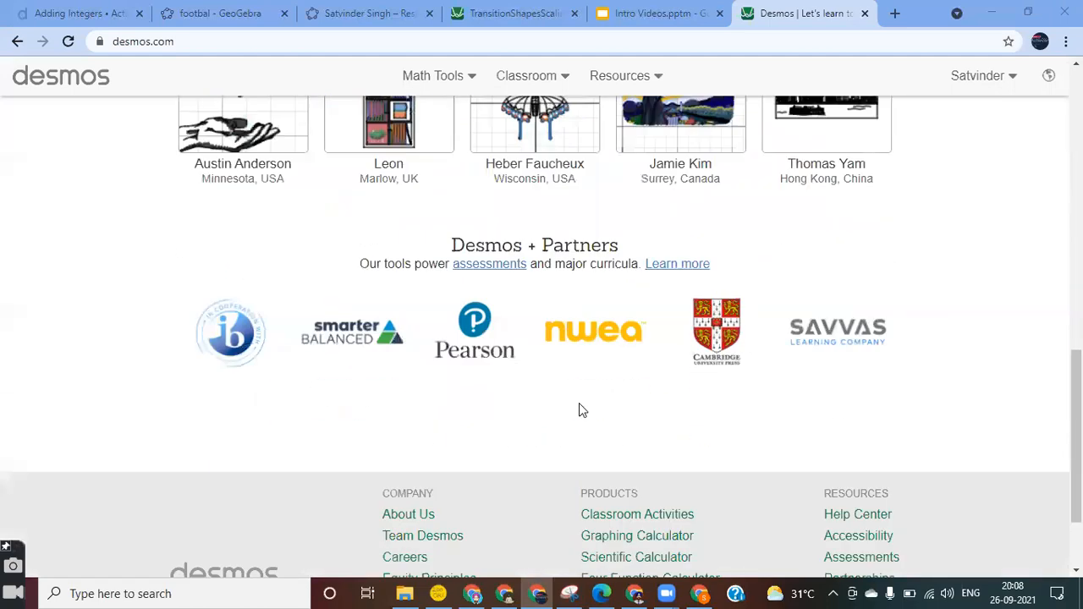
scroll(582, 411, up, 4)
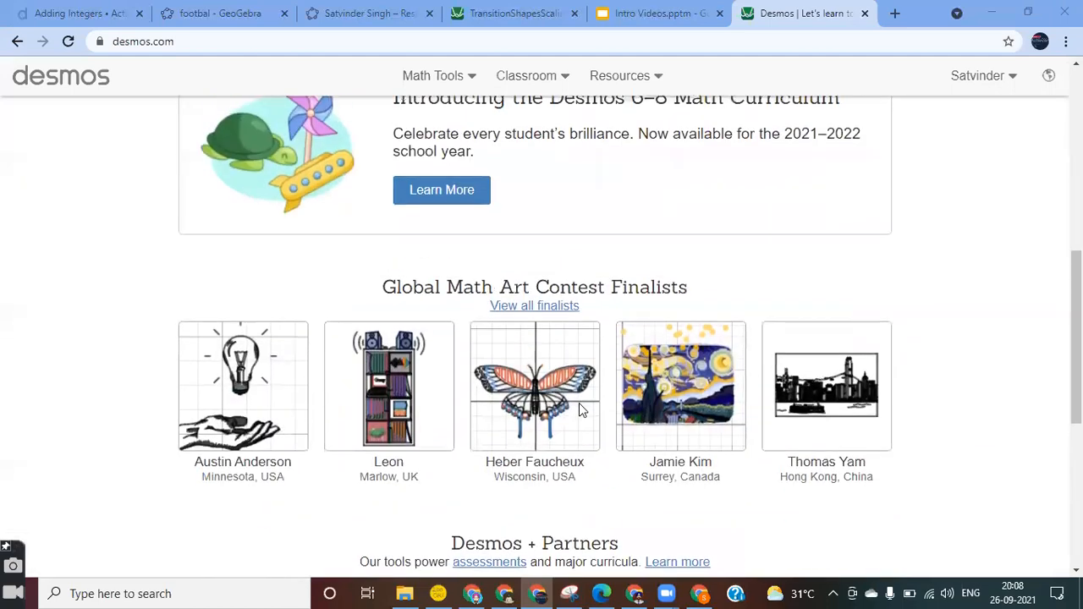
scroll(582, 410, down, 4)
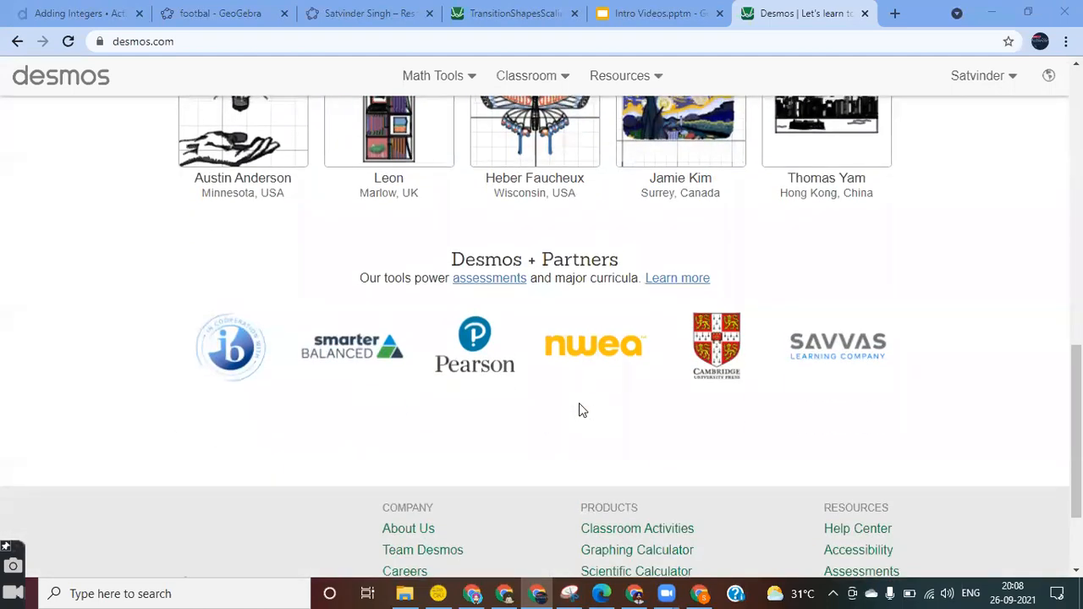
Step: Return to the start of the home page and open the Graphing Calculator
scroll(579, 410, up, 15)
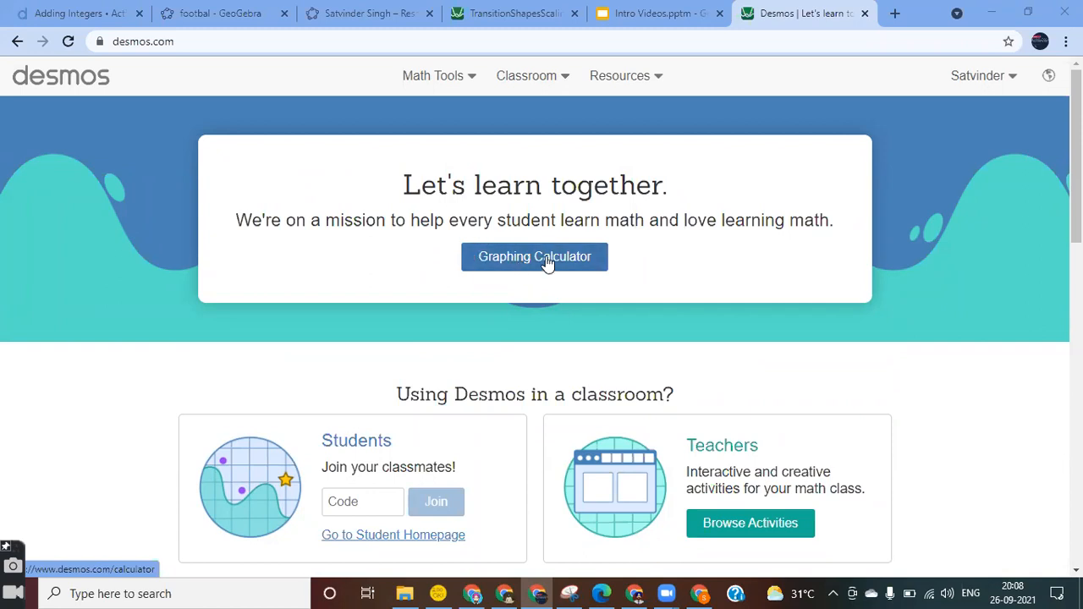
click(468, 84)
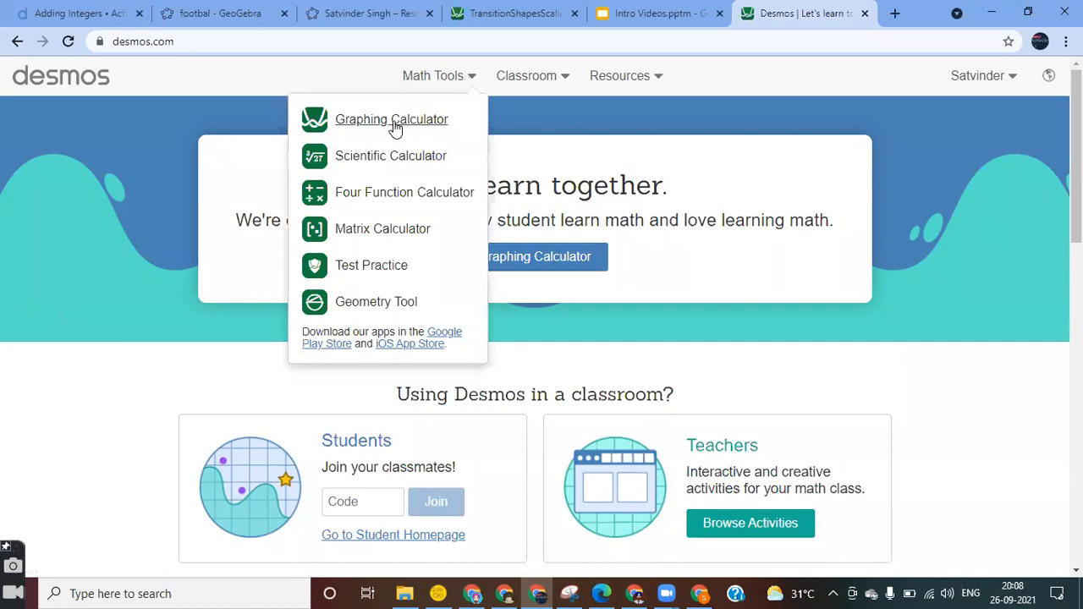
click(530, 261)
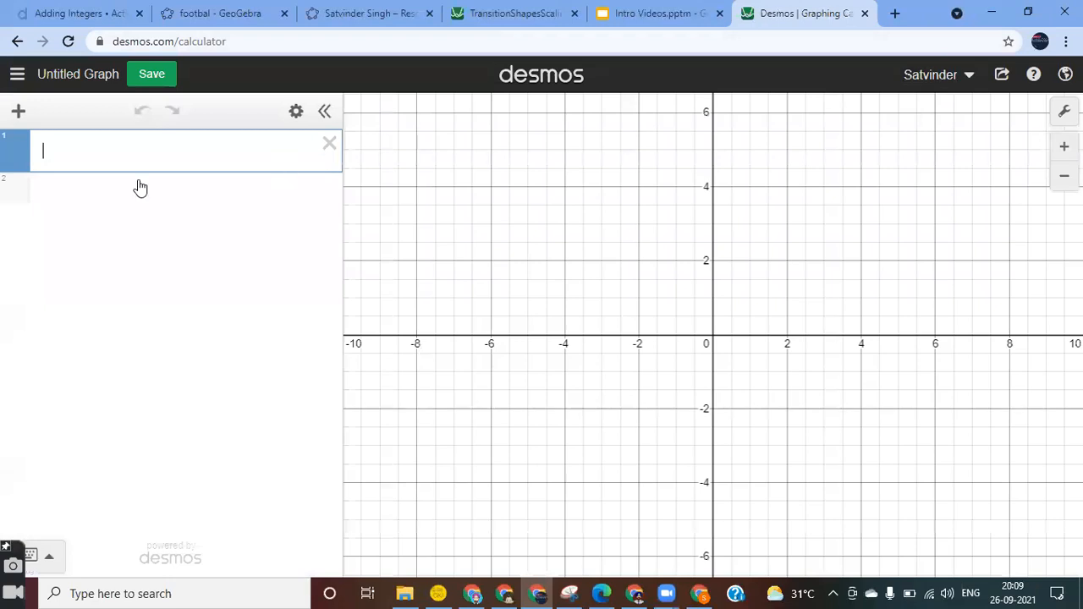
Step: Open the graph library and look through the saved graphs and the built-in examples from lines to calculus
click(17, 77)
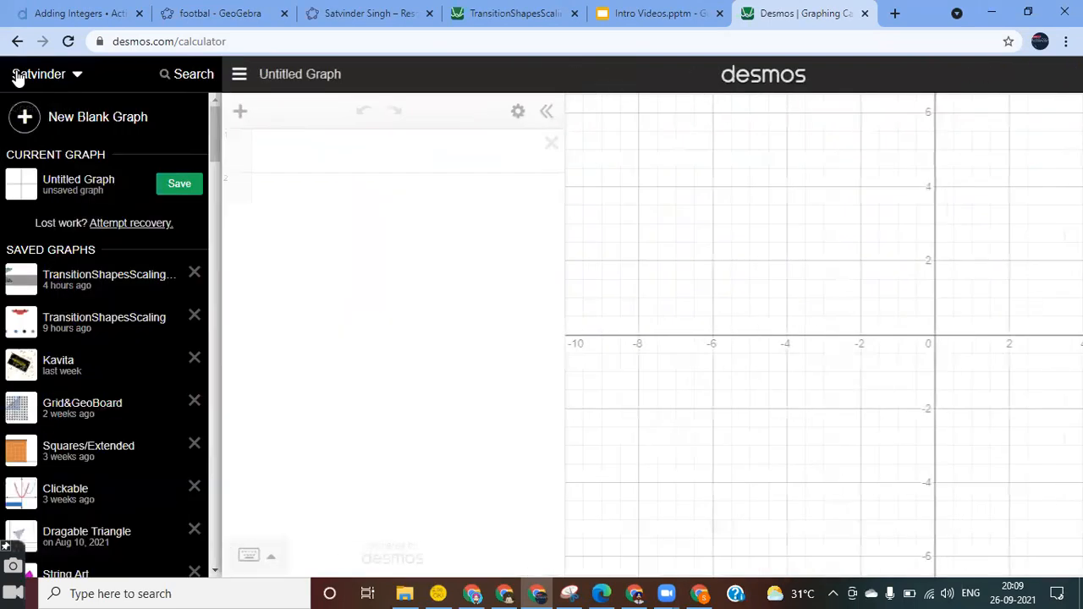
scroll(98, 396, down, 12)
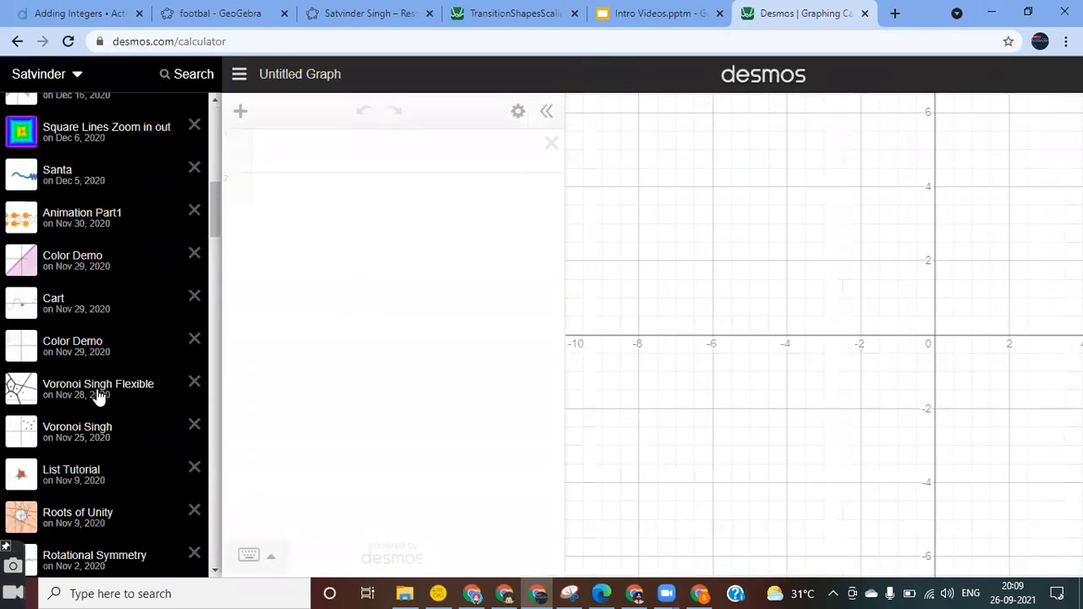
scroll(98, 396, down, 13)
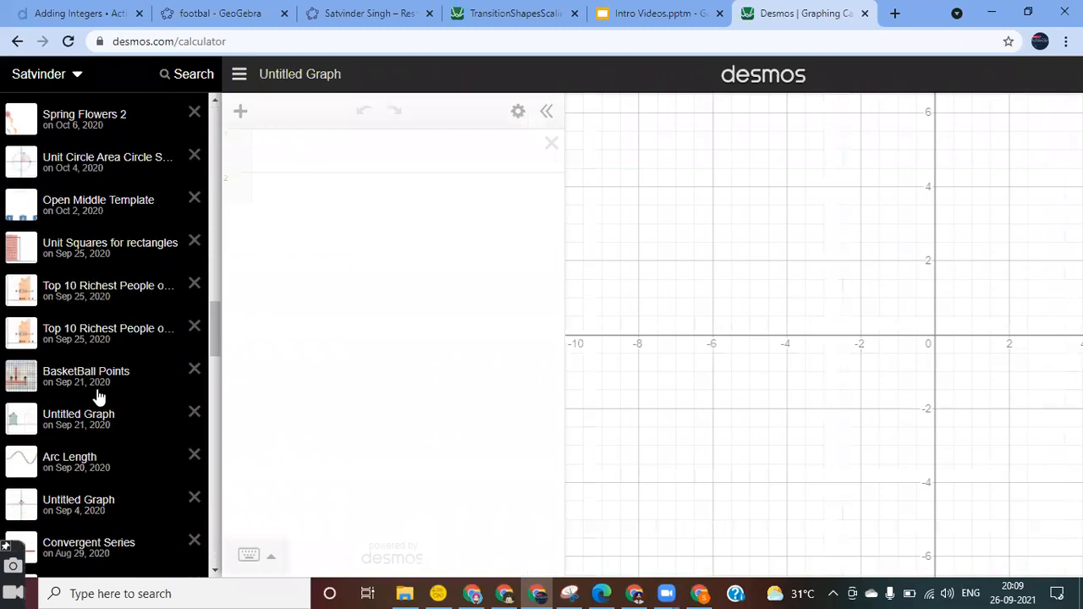
scroll(98, 396, down, 1)
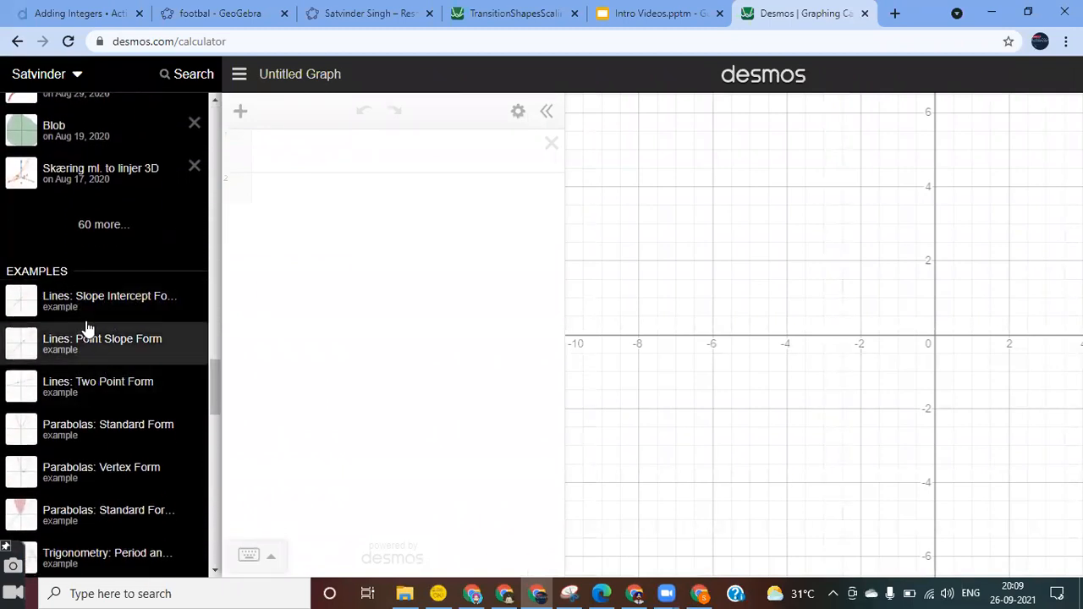
scroll(90, 446, down, 4)
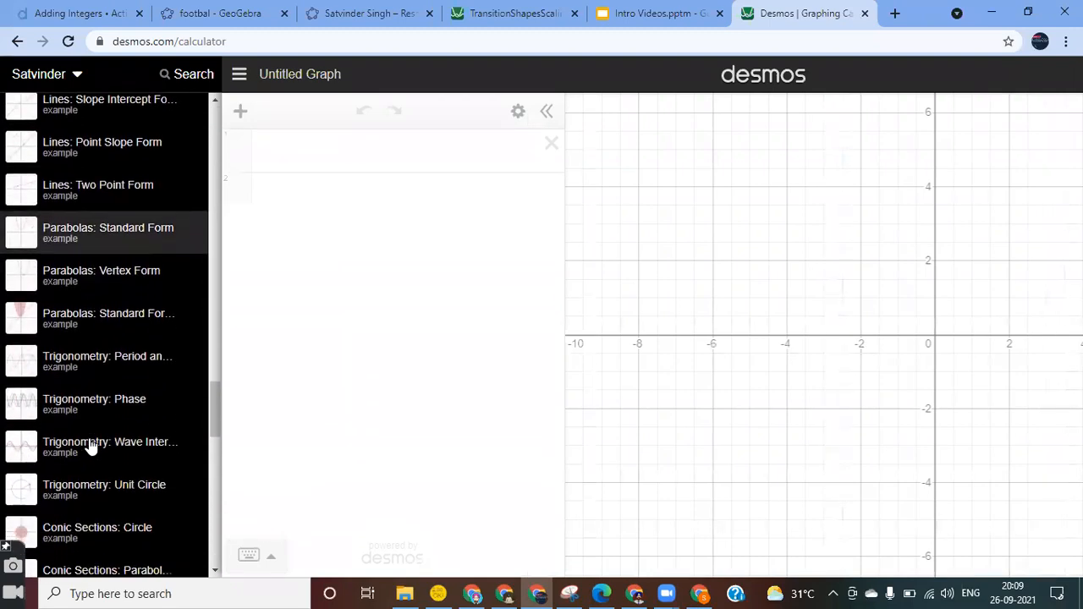
scroll(91, 446, down, 2)
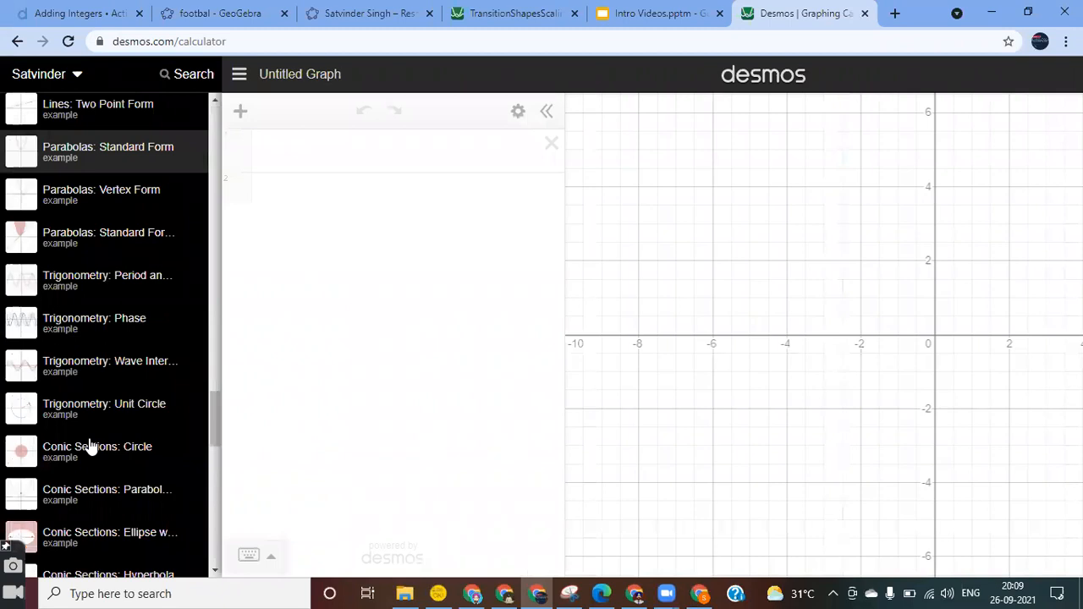
scroll(91, 446, down, 15)
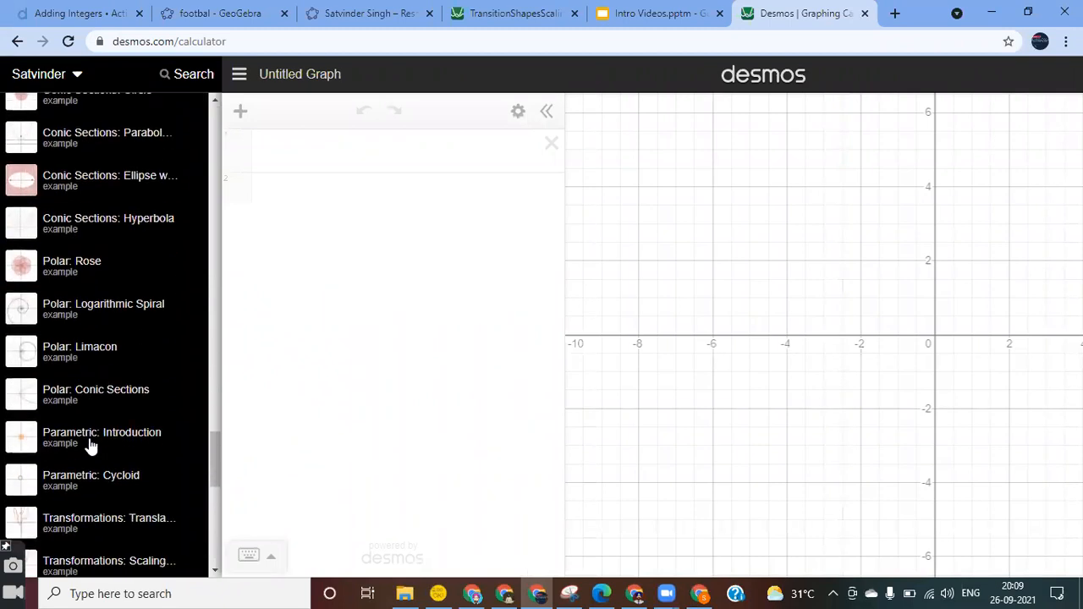
scroll(90, 446, down, 6)
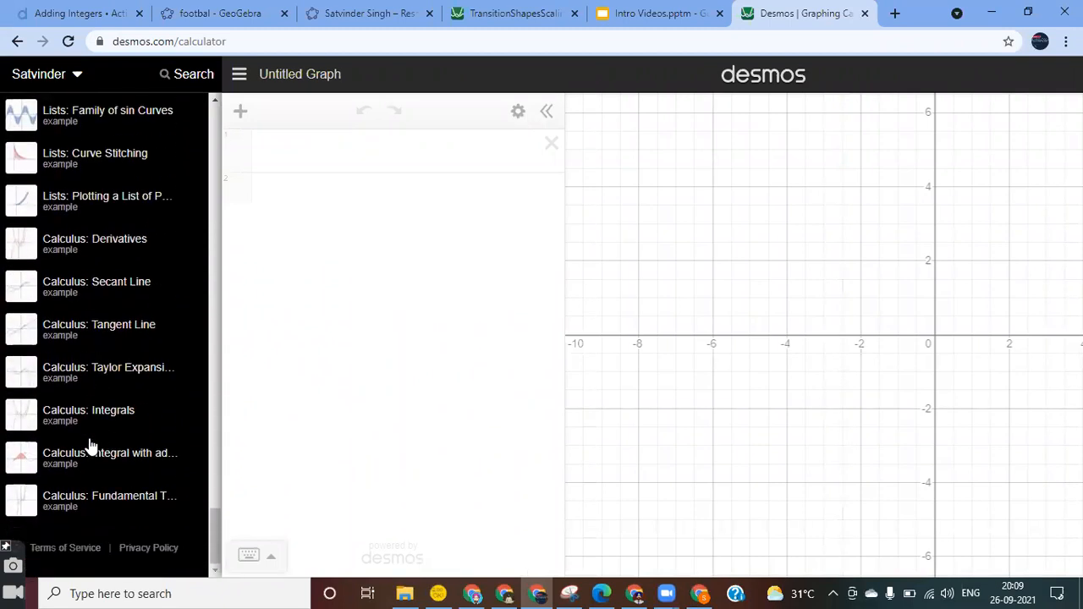
Step: Expand the saved graphs to include the older ones, look through them, and close the graph library
scroll(91, 446, up, 20)
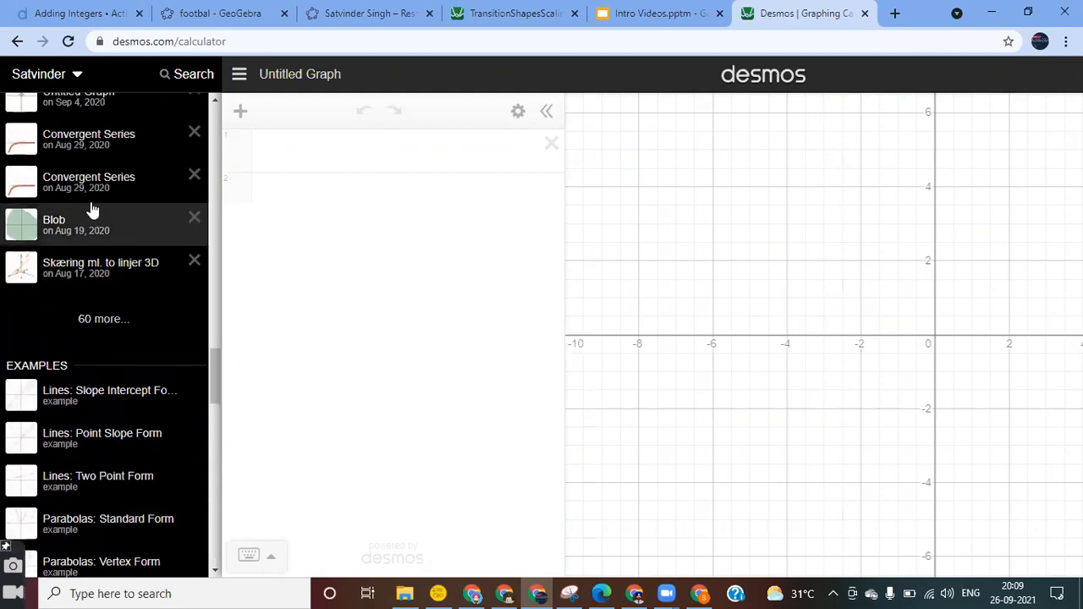
click(100, 322)
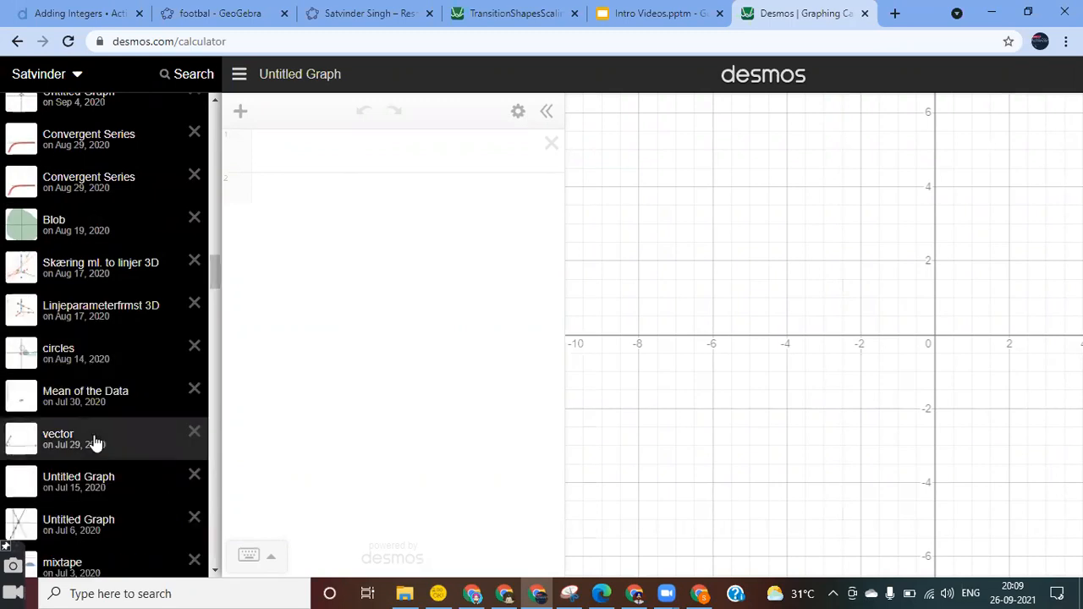
scroll(96, 440, down, 4)
scroll(95, 441, up, 15)
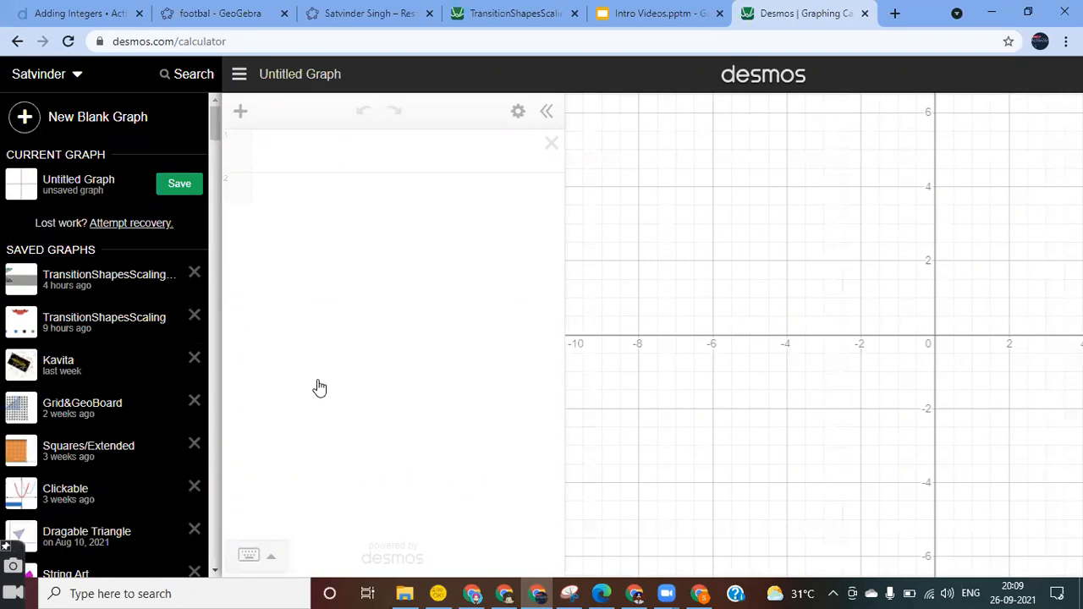
scroll(104, 440, down, 2)
scroll(106, 439, down, 1)
scroll(104, 438, up, 3)
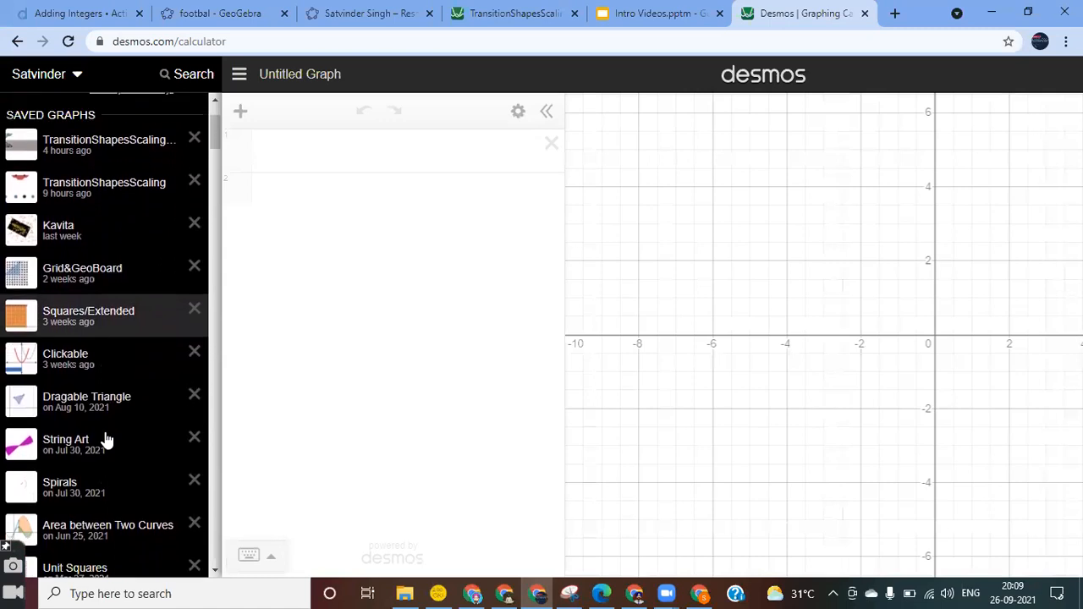
click(293, 195)
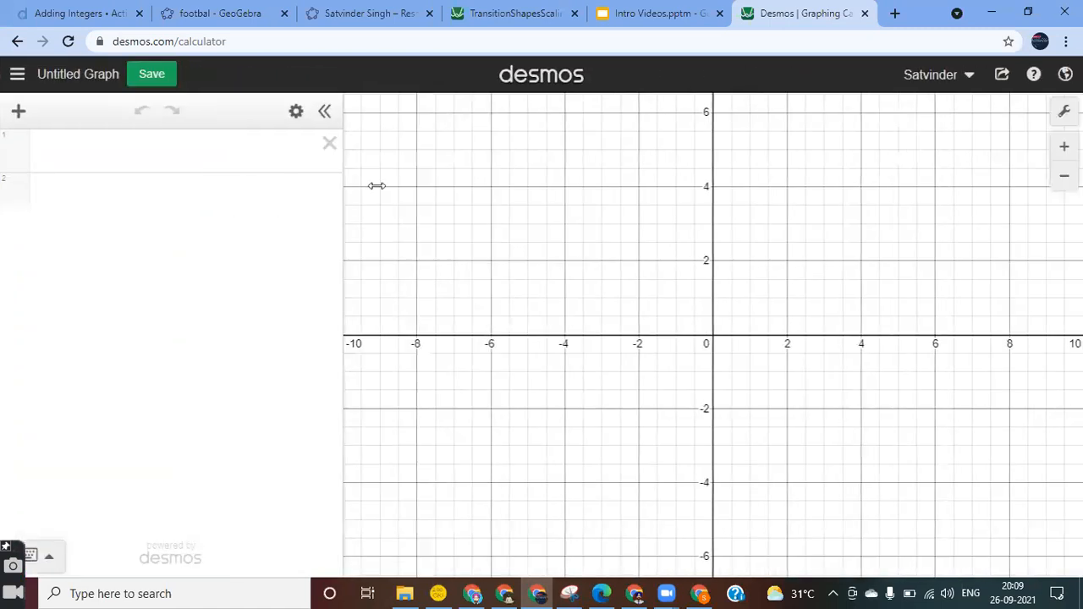
Step: Open the graph settings and switch the grid off and on again
click(150, 156)
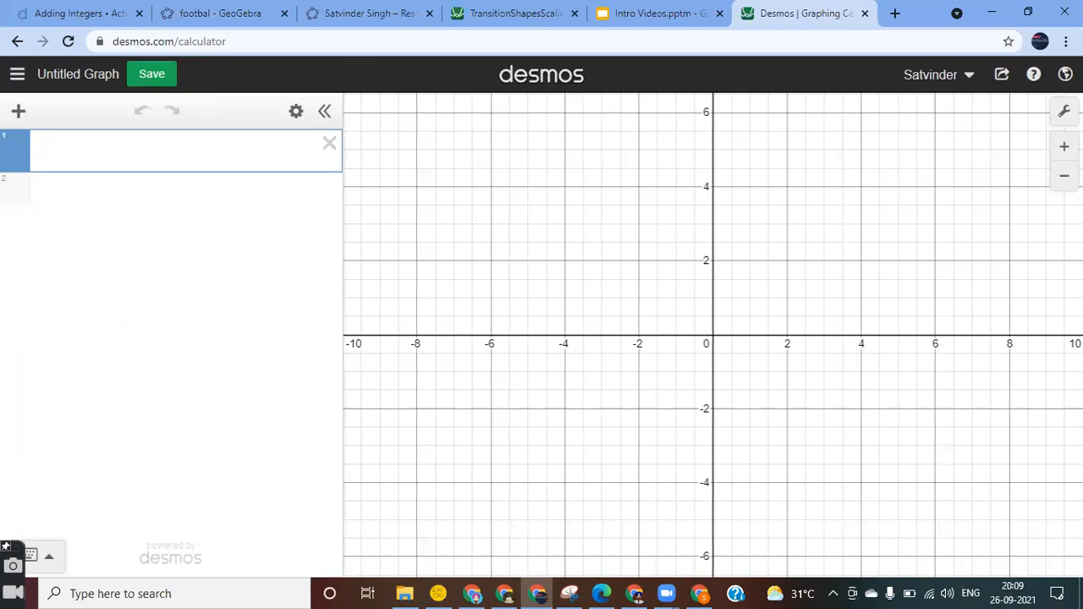
click(1064, 111)
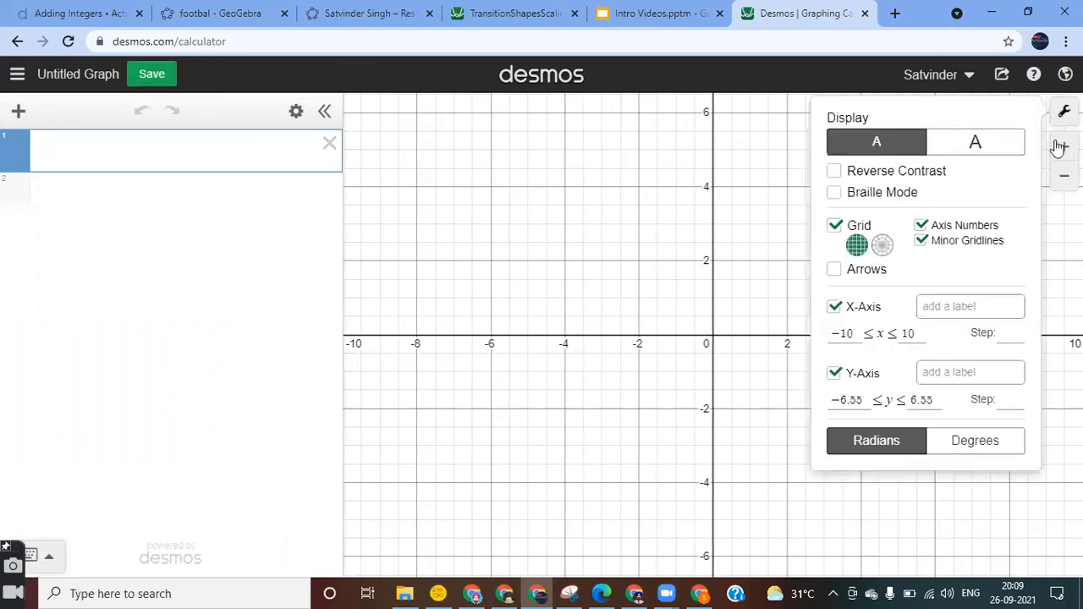
click(835, 226)
click(835, 226)
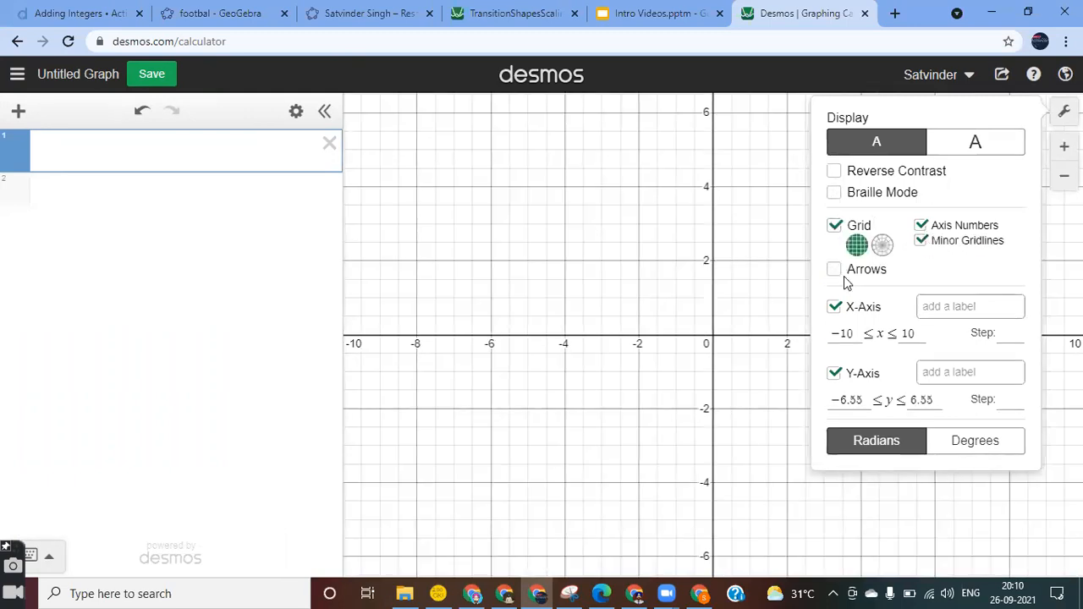
Step: Look over the axis label, step and angle-unit options in the graph settings, and close the settings
click(951, 309)
click(1011, 337)
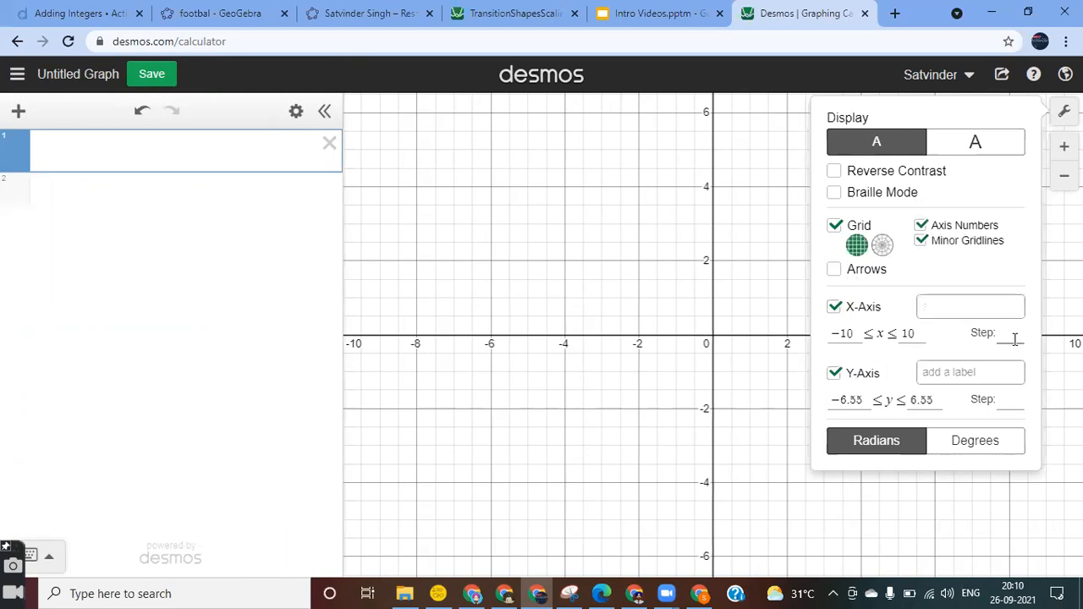
click(951, 374)
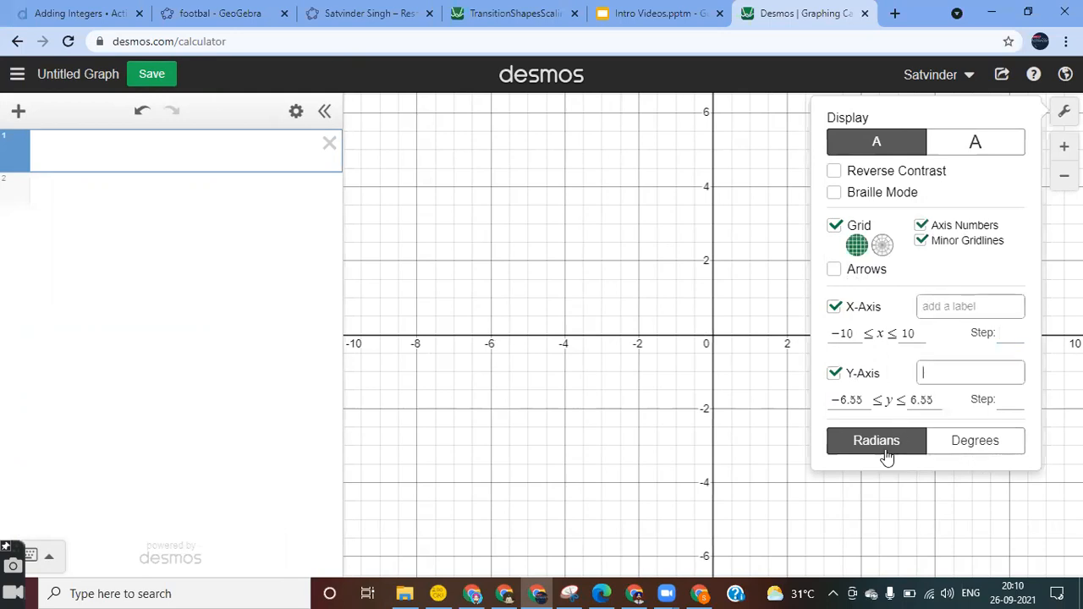
click(825, 468)
click(794, 311)
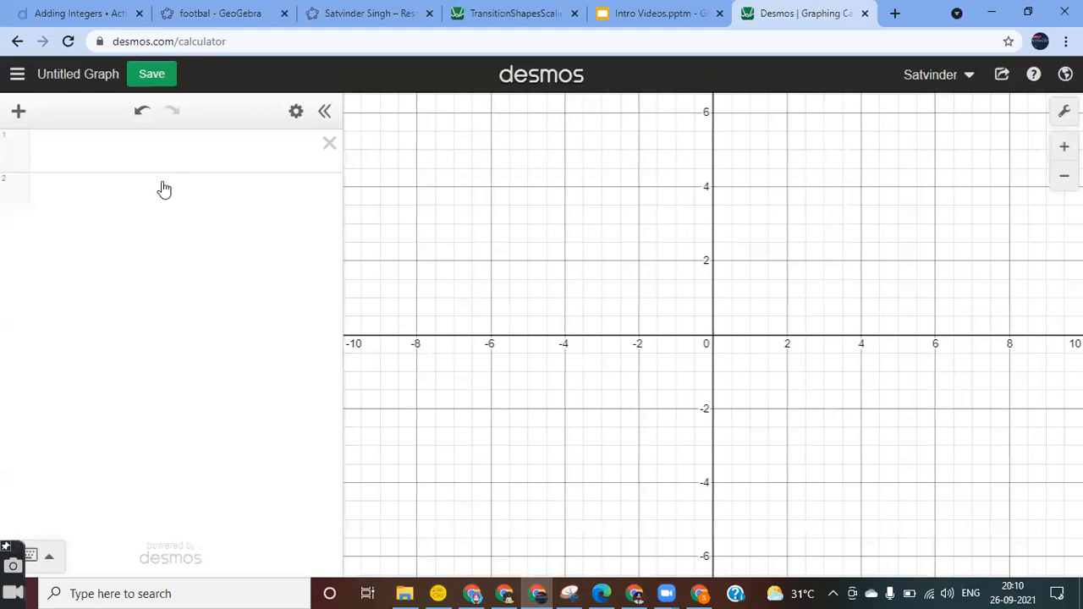
Step: Graph the lines y = x and y = ax, adding a slider for the parameter a
click(125, 160)
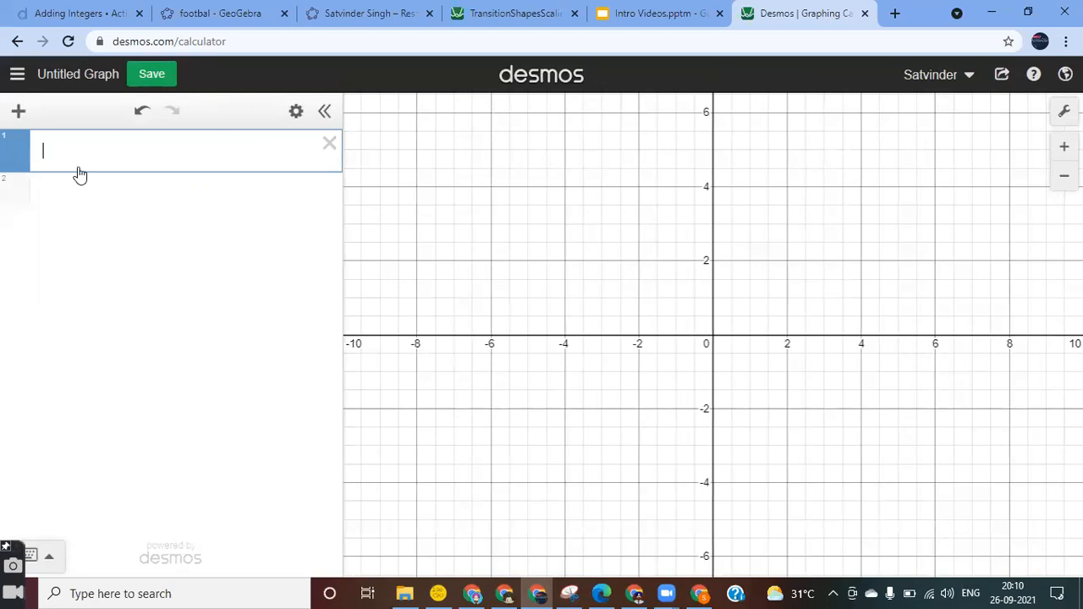
text(y=x)
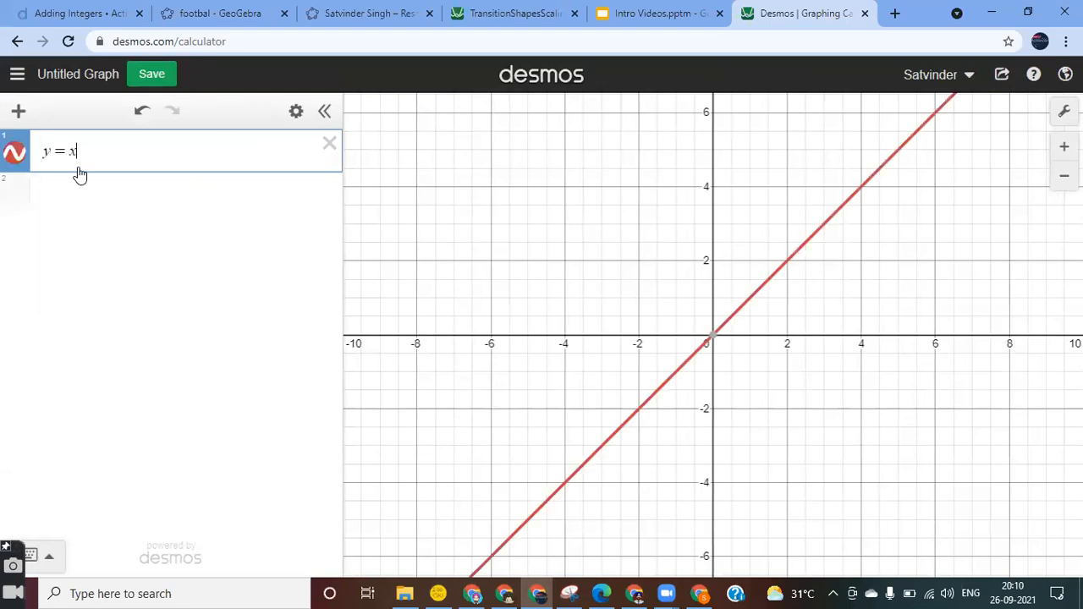
key(Return)
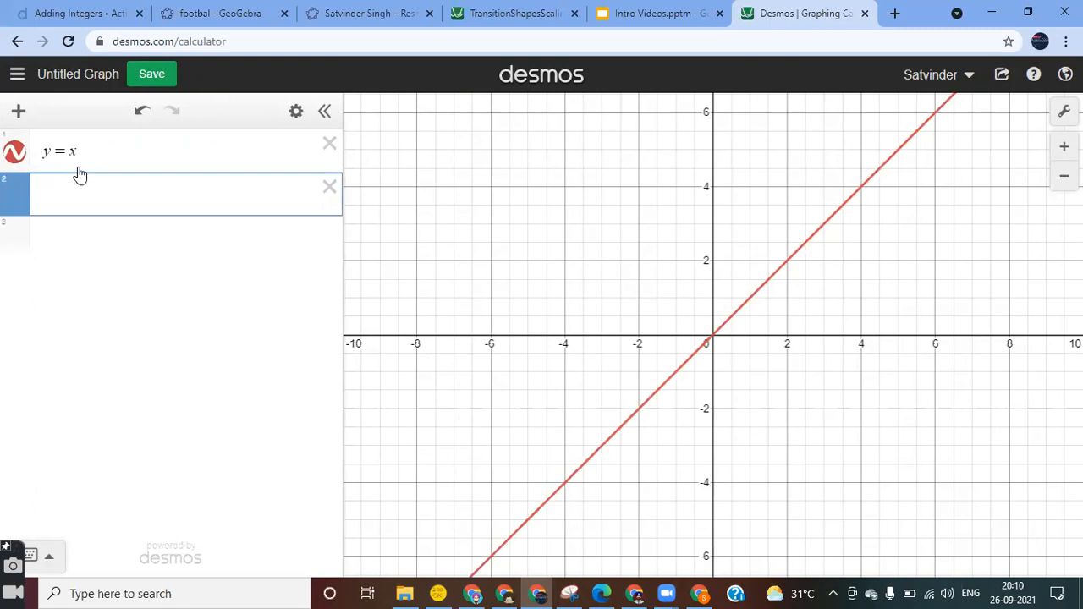
text(y = ax)
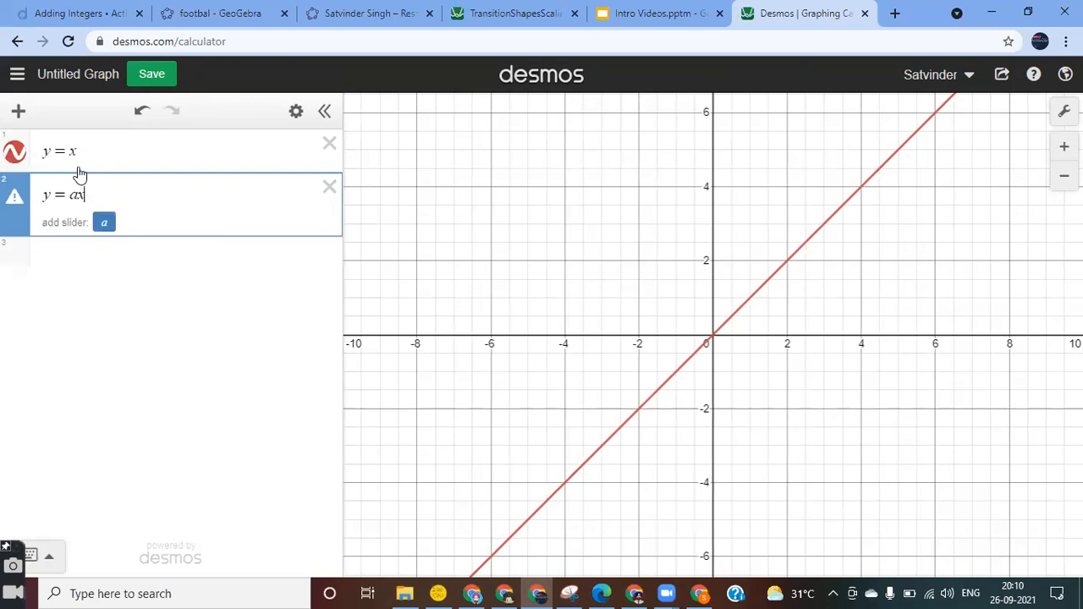
key(Return)
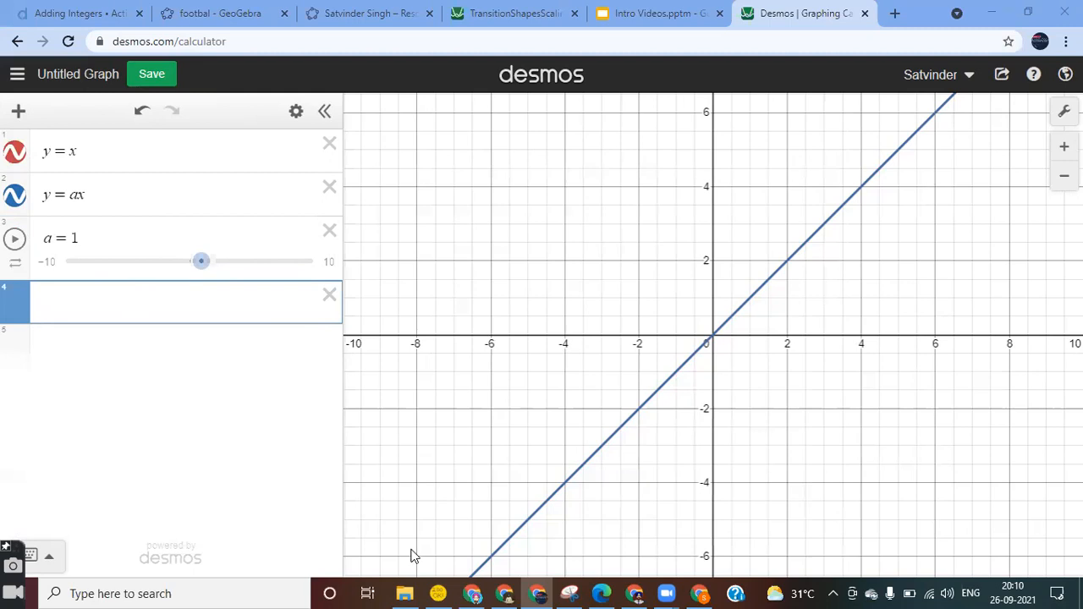
Step: Set the slider for a to range from -1 to 1 with a step of 0.25
click(97, 297)
mouse_move(201, 263)
mouse_down()
mouse_move(150, 264)
mouse_move(265, 271)
mouse_move(171, 279)
mouse_move(212, 285)
mouse_move(236, 282)
mouse_move(194, 283)
mouse_move(207, 284)
mouse_move(203, 262)
mouse_move(157, 262)
mouse_move(204, 265)
mouse_up()
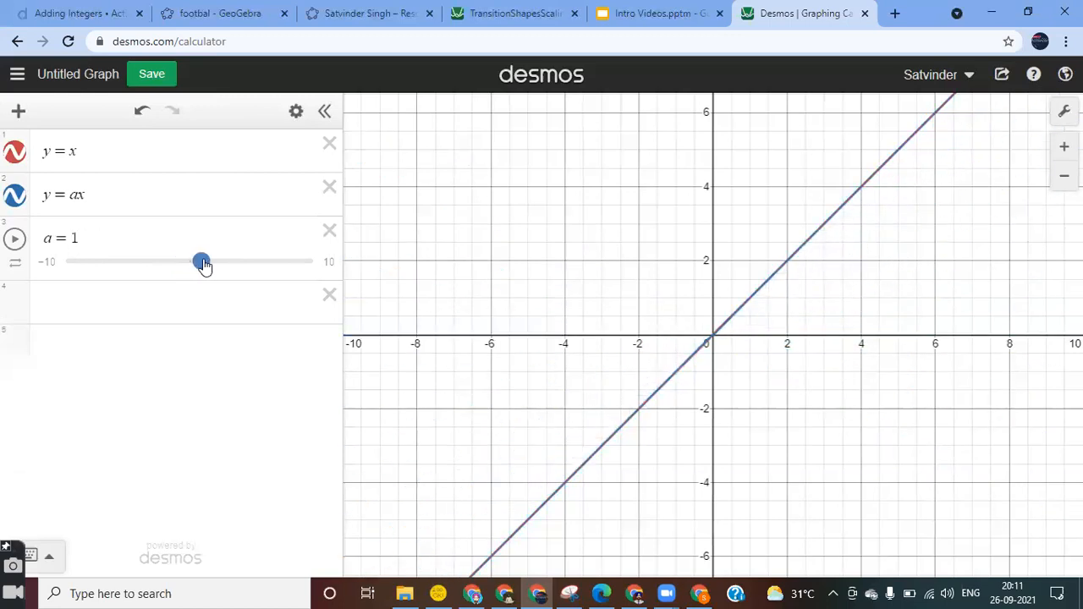
click(127, 234)
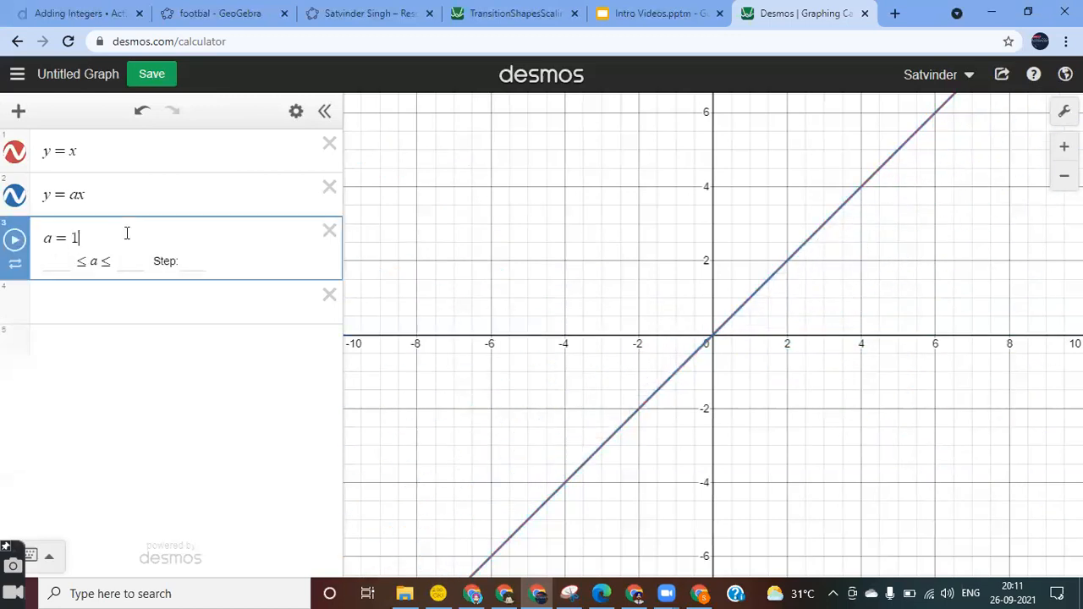
click(70, 261)
click(68, 264)
text(-1)
click(125, 261)
text(1)
click(202, 263)
key(BackSpace)
key(BackSpace)
text(.25)
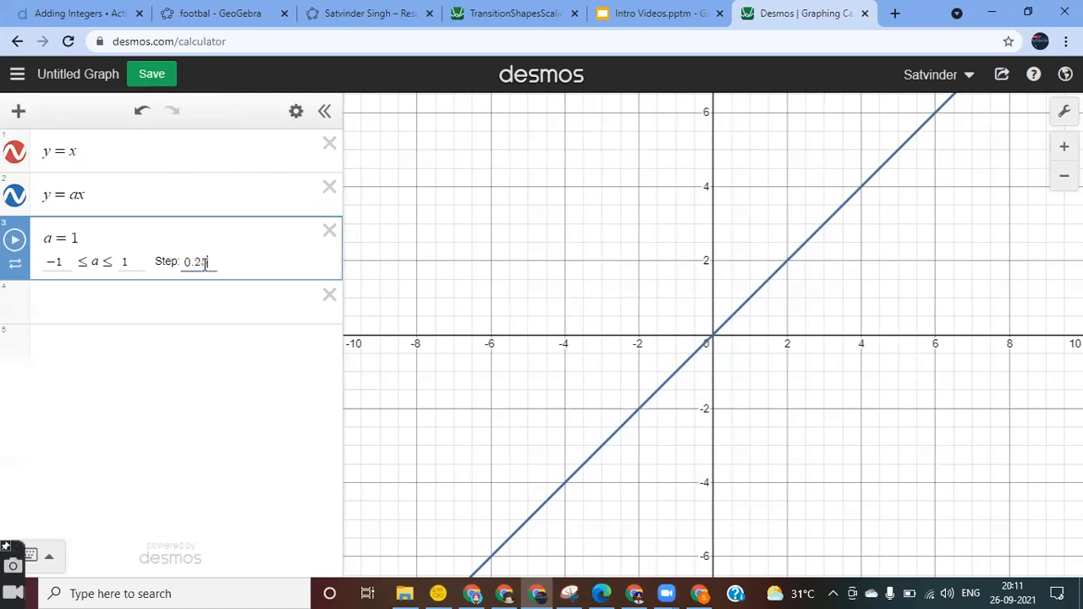
key(Return)
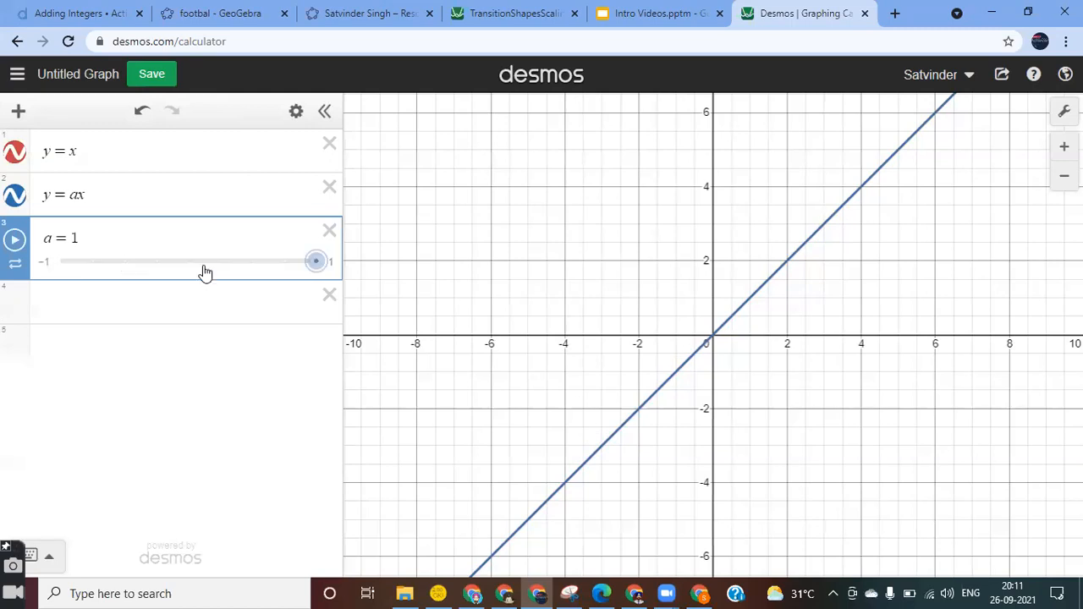
Step: Animate the slider a to watch the line y = ax rotate, and pause the animation
click(15, 242)
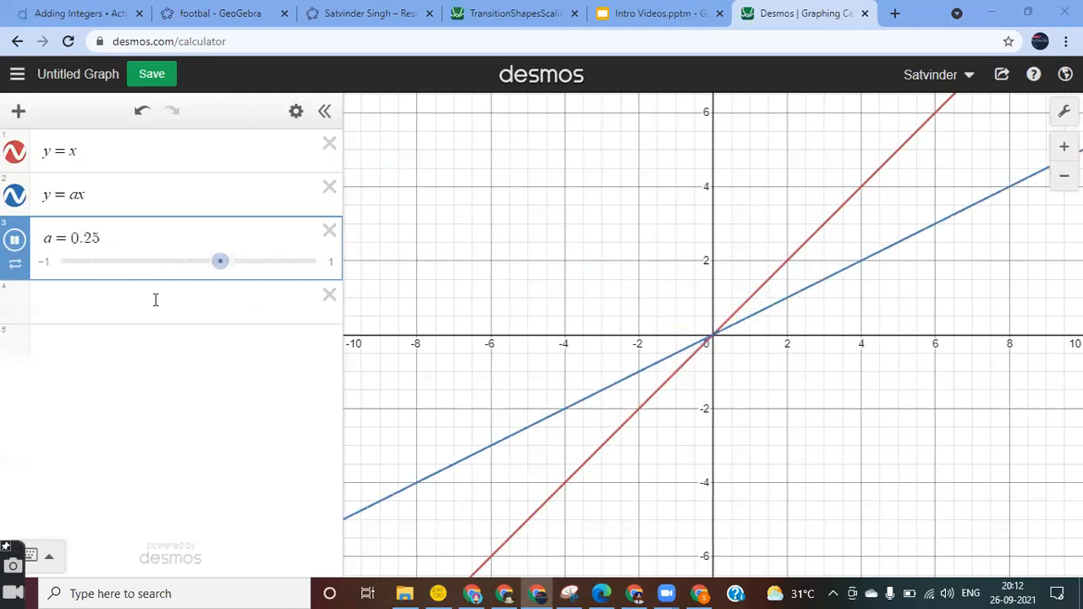
click(119, 304)
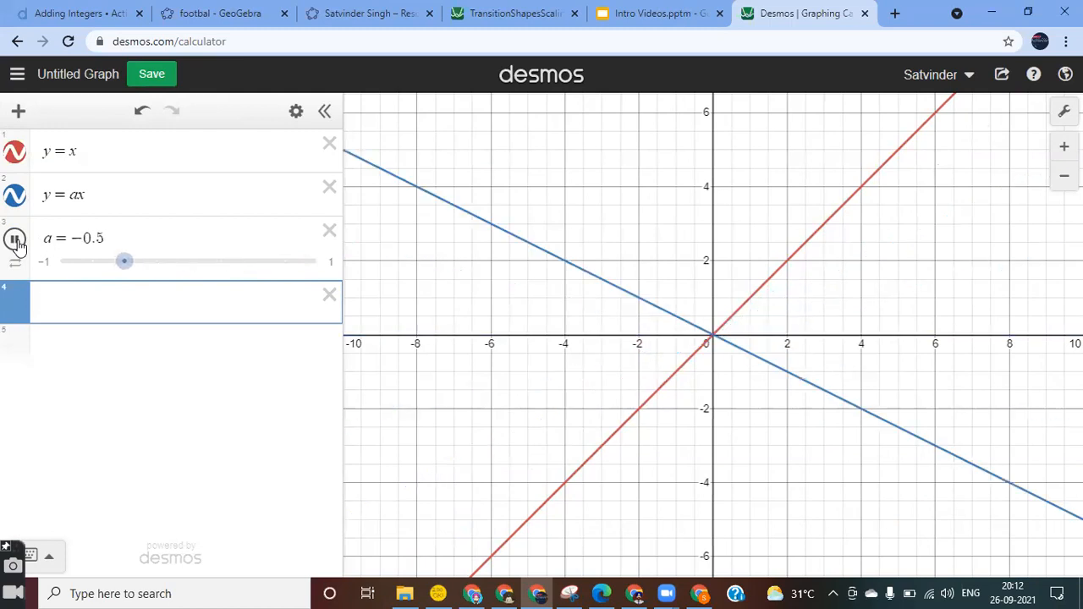
click(15, 241)
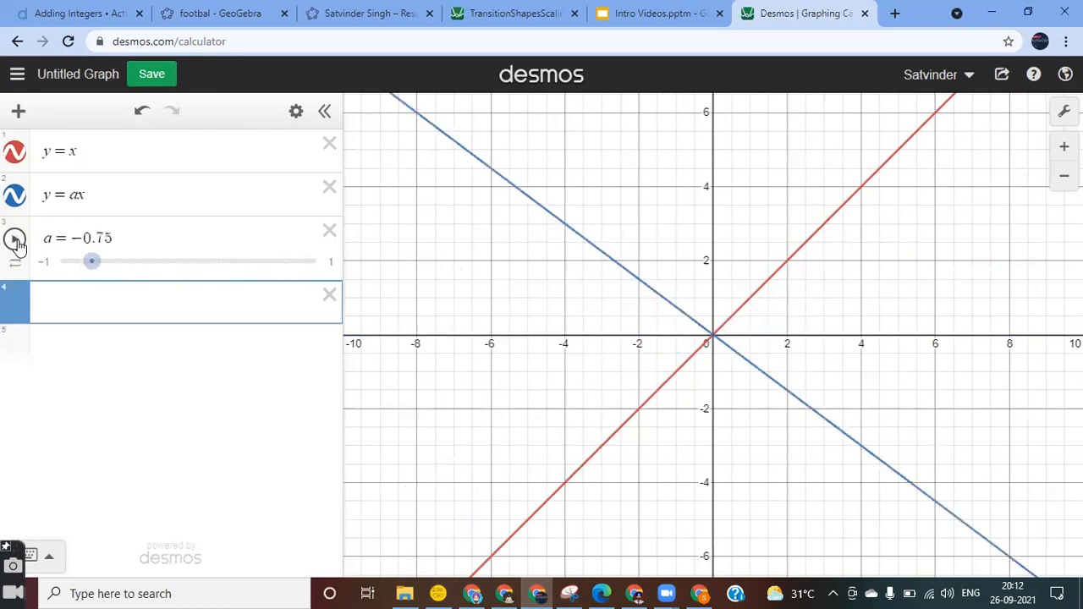
Step: Graph y = a sin(x) with the slider a animated, and widen the slider's range to -2 to 2
click(70, 197)
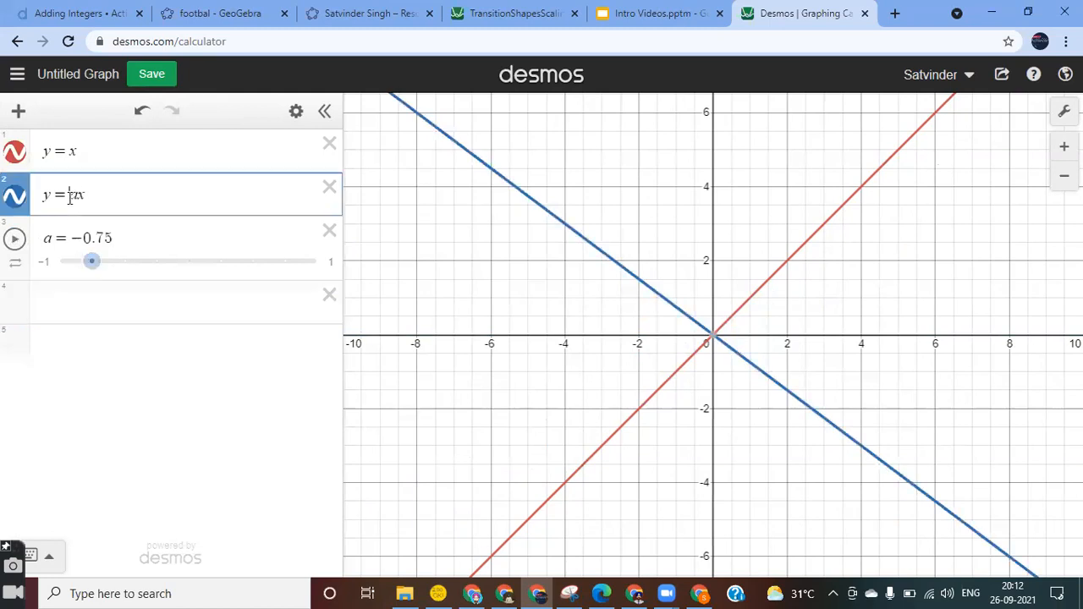
click(61, 307)
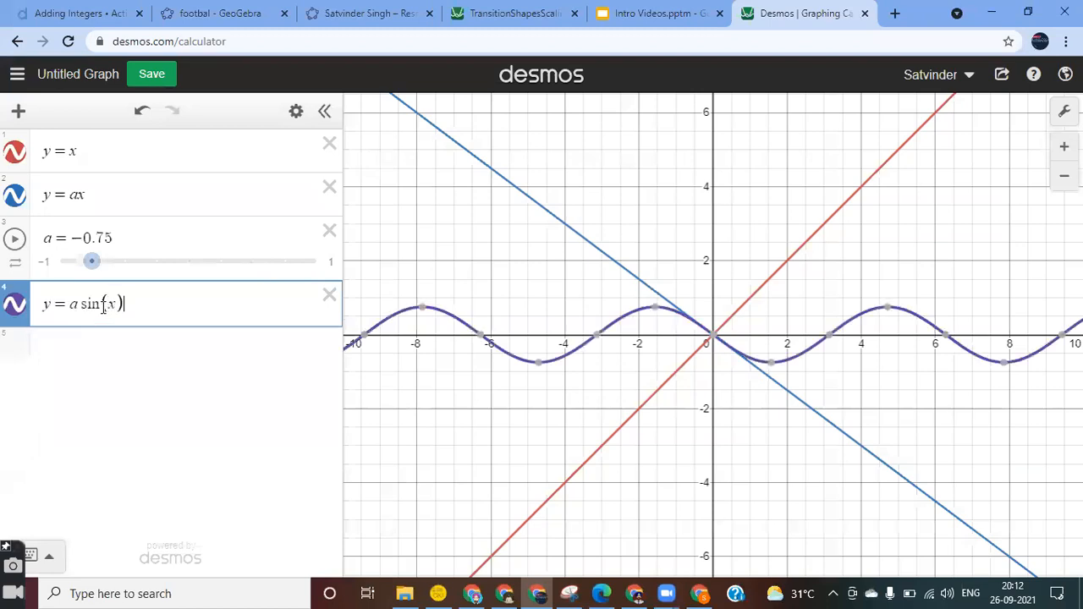
key(Return)
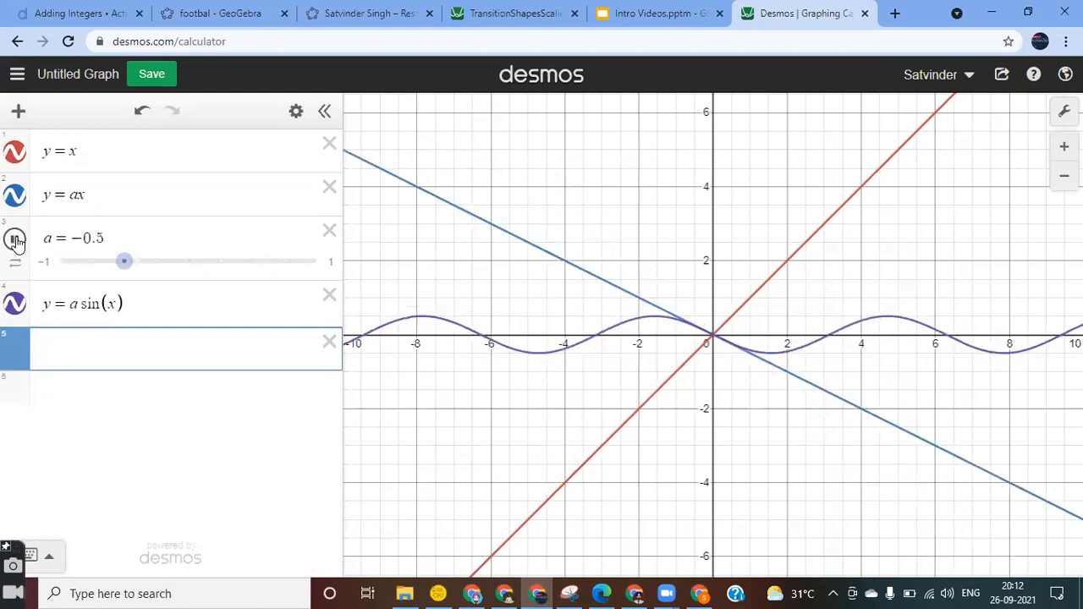
click(148, 242)
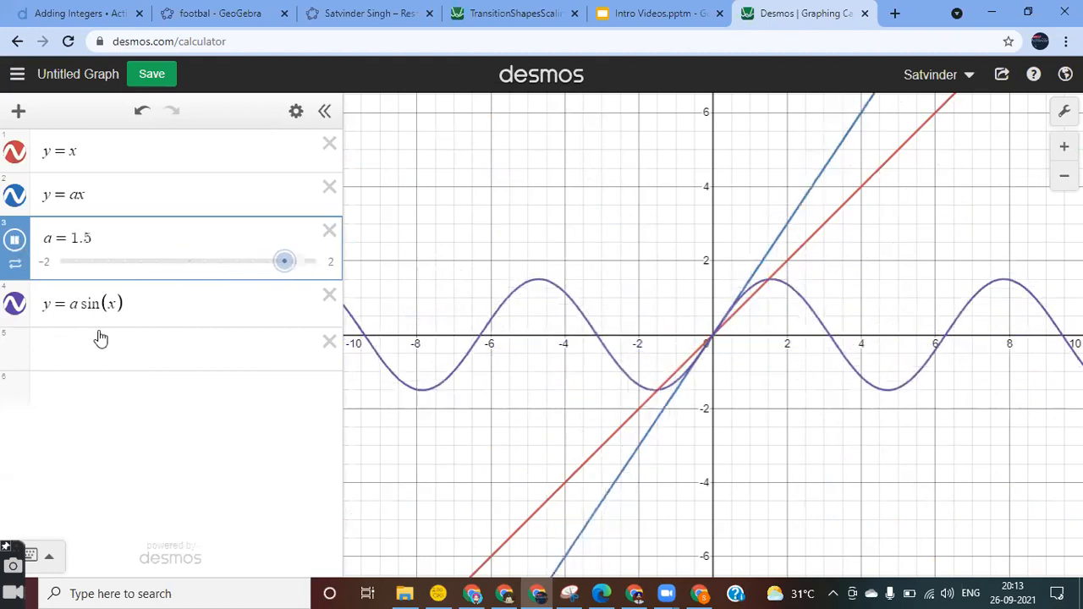
Step: Graph the parabola y = x^2 in a new expression and add the coefficient a to make it y = ax^2
click(73, 342)
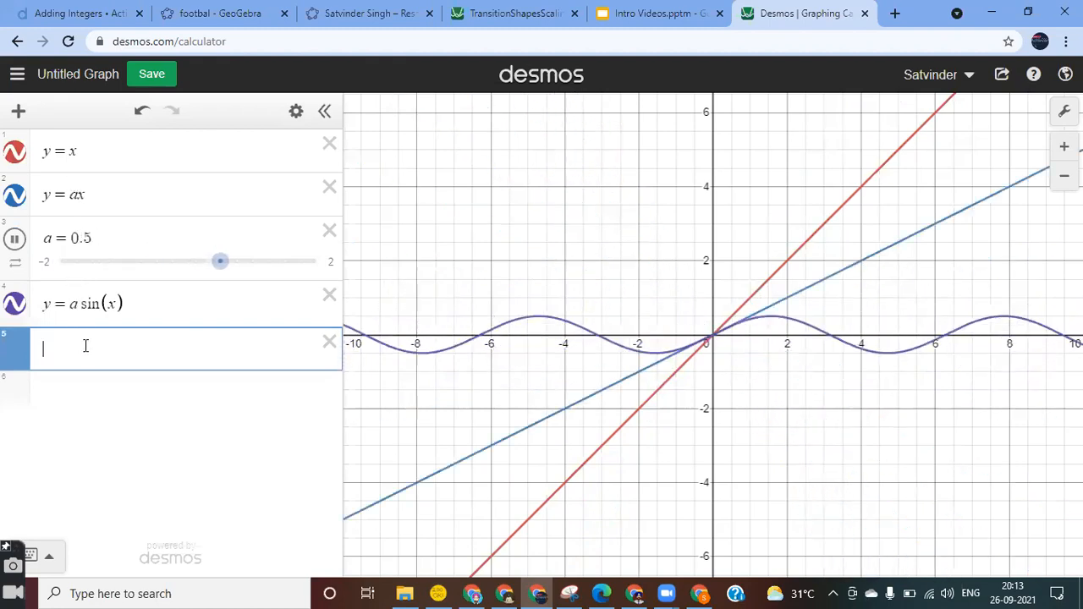
text(y=)
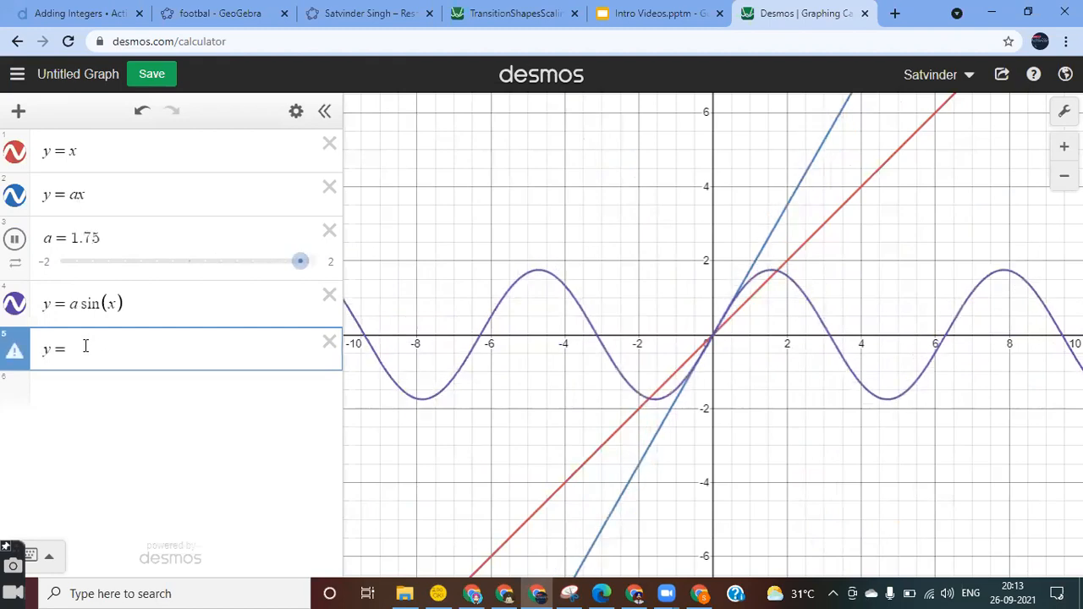
text(x^2)
key(Return)
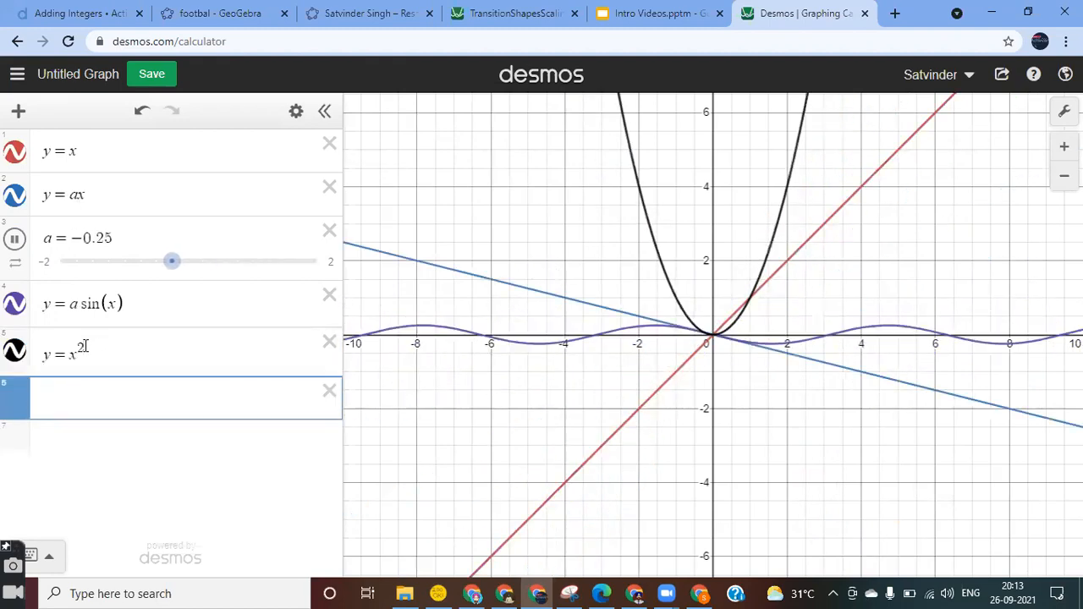
click(66, 354)
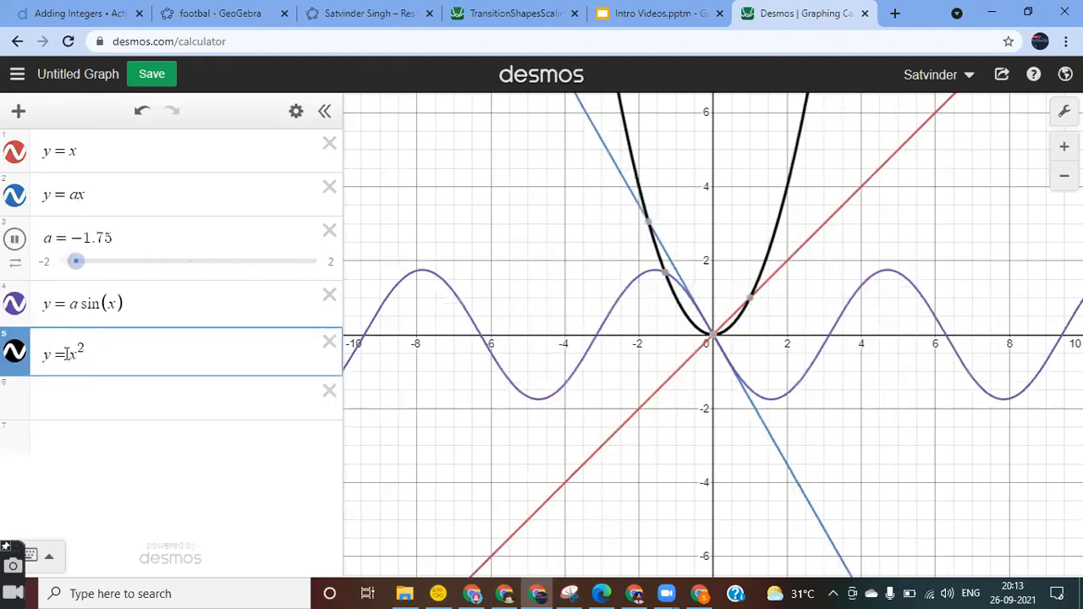
text(a)
key(Return)
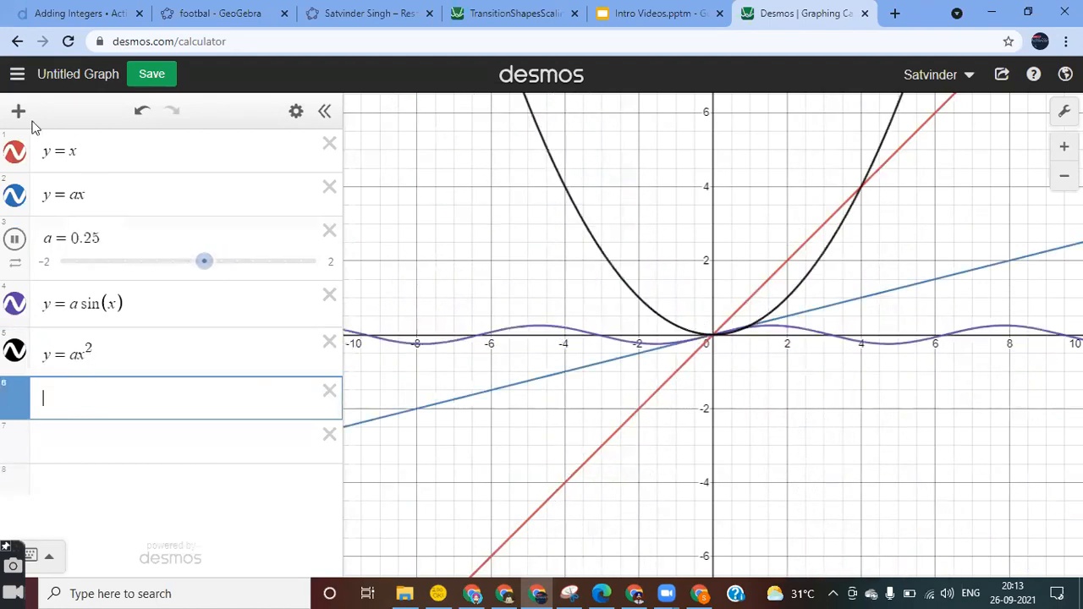
click(18, 74)
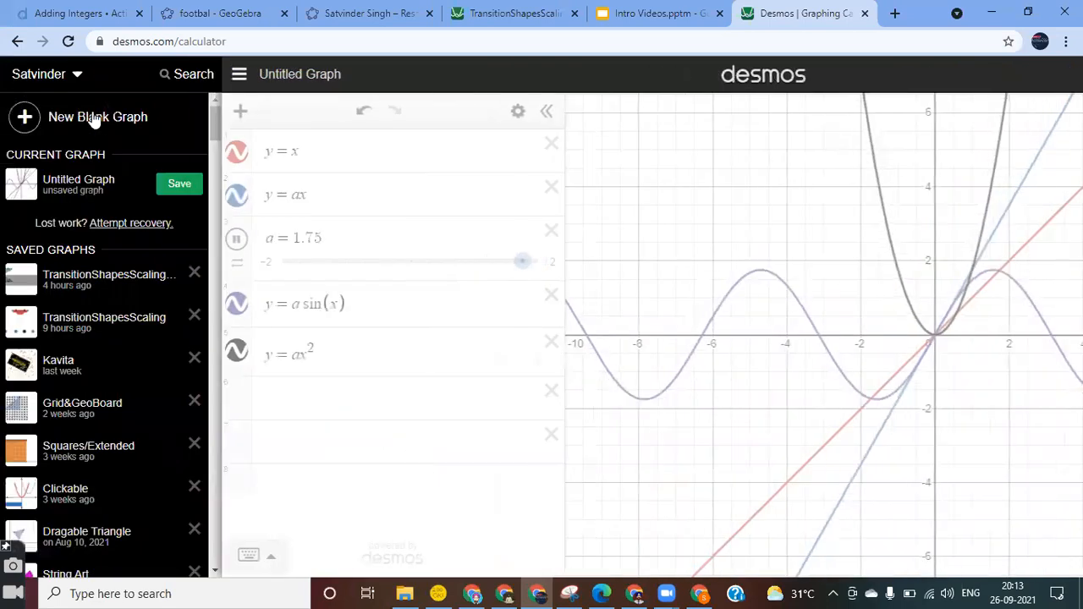
click(309, 421)
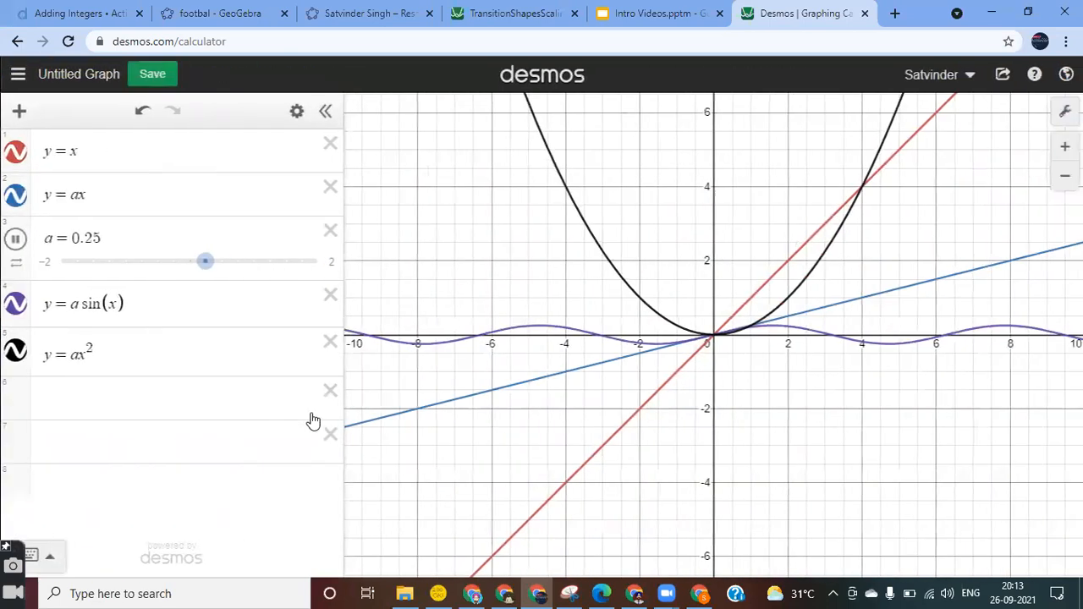
click(165, 402)
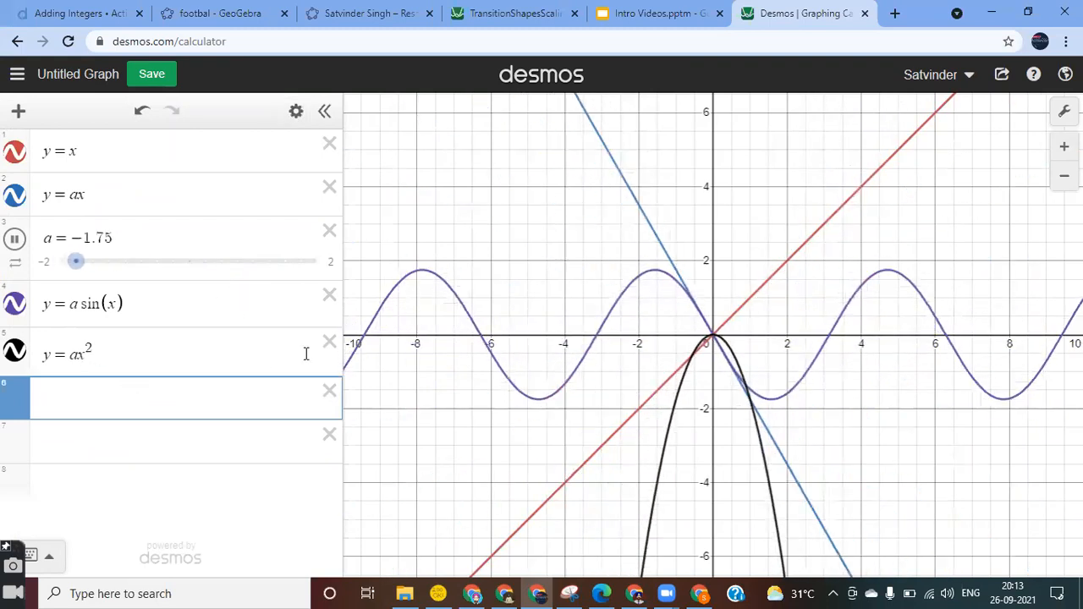
Step: Delete the expressions y = ax^2 and y = ax from the expression list
click(330, 343)
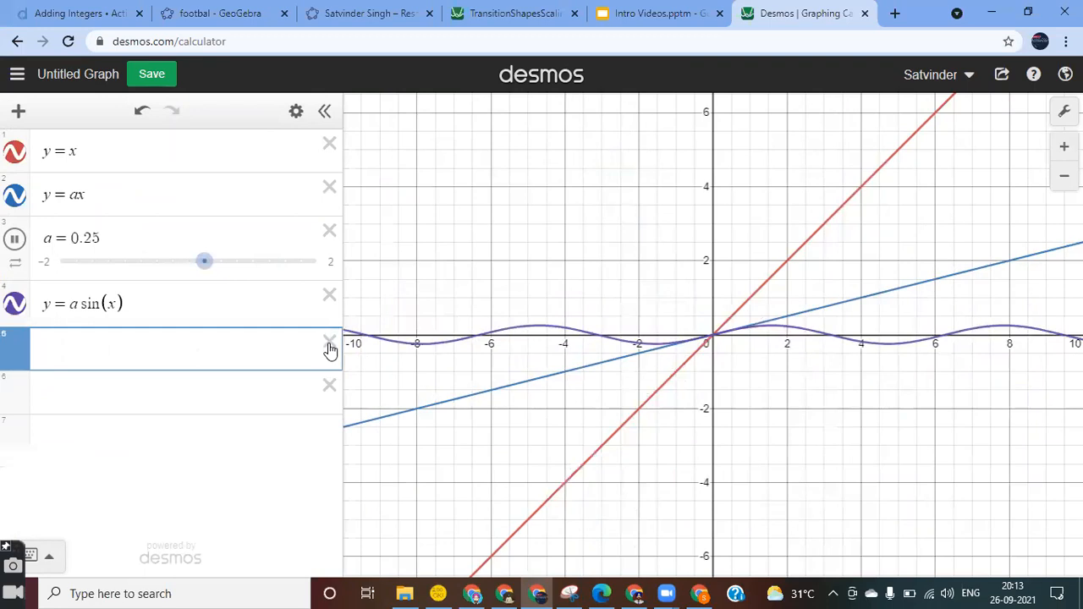
click(332, 195)
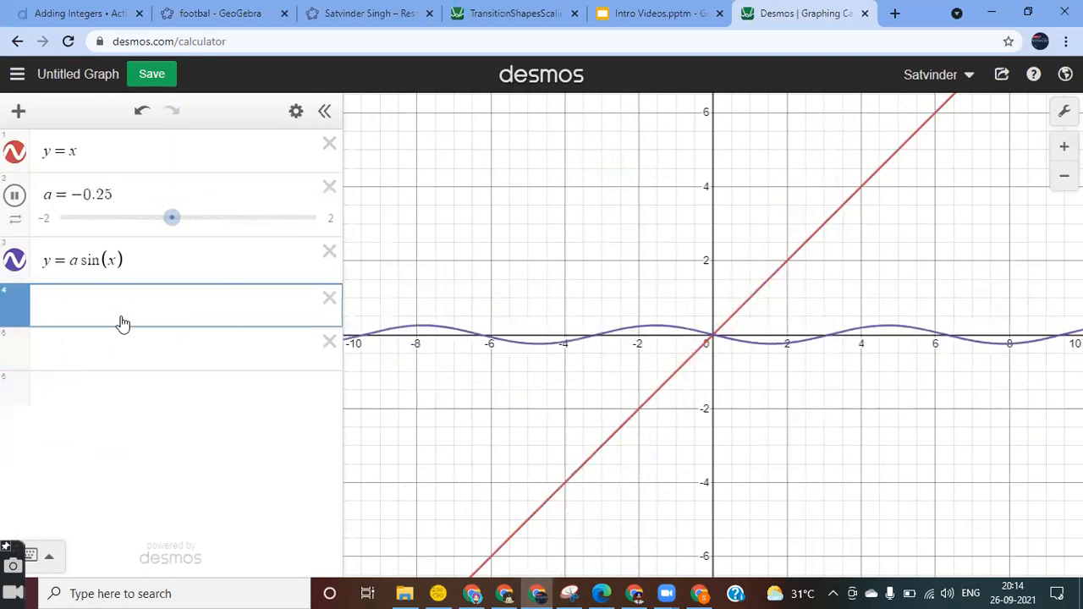
Step: Convert the expression y = a sin(x) into a table and add a row with the x value 3
click(296, 113)
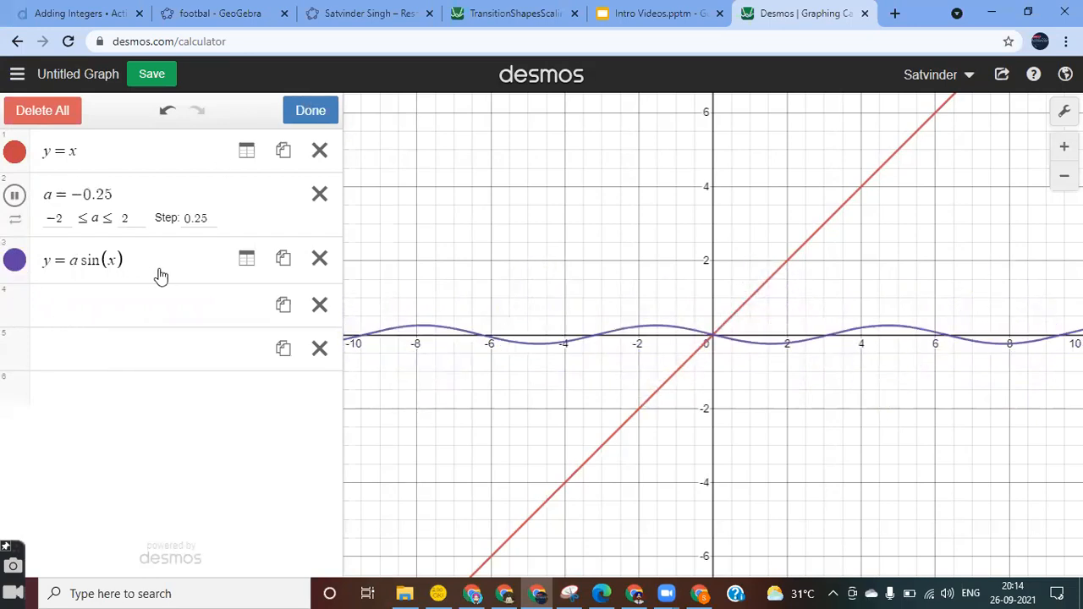
click(246, 262)
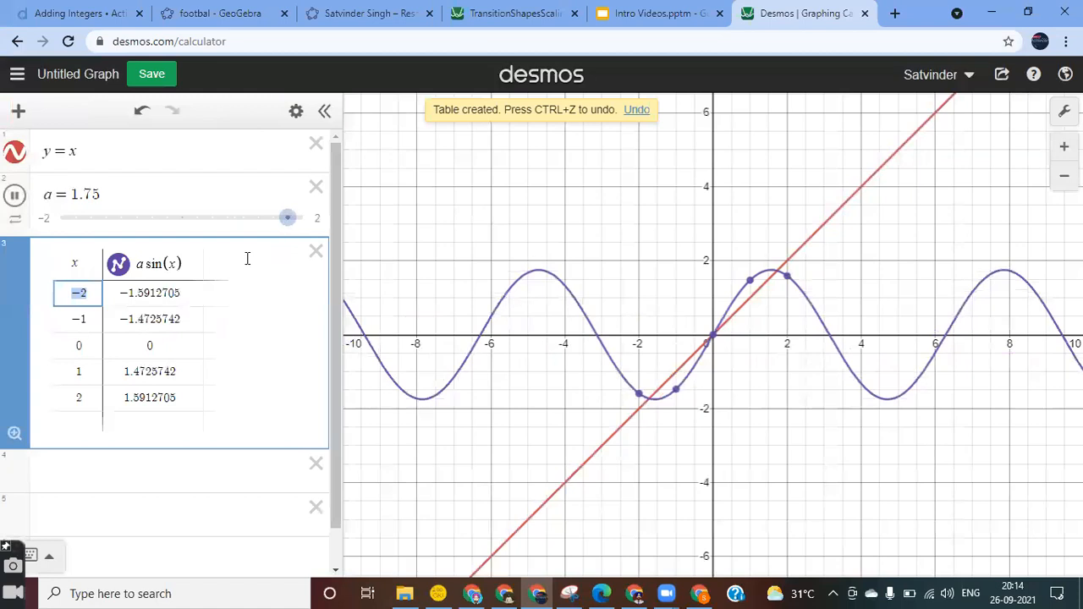
click(207, 294)
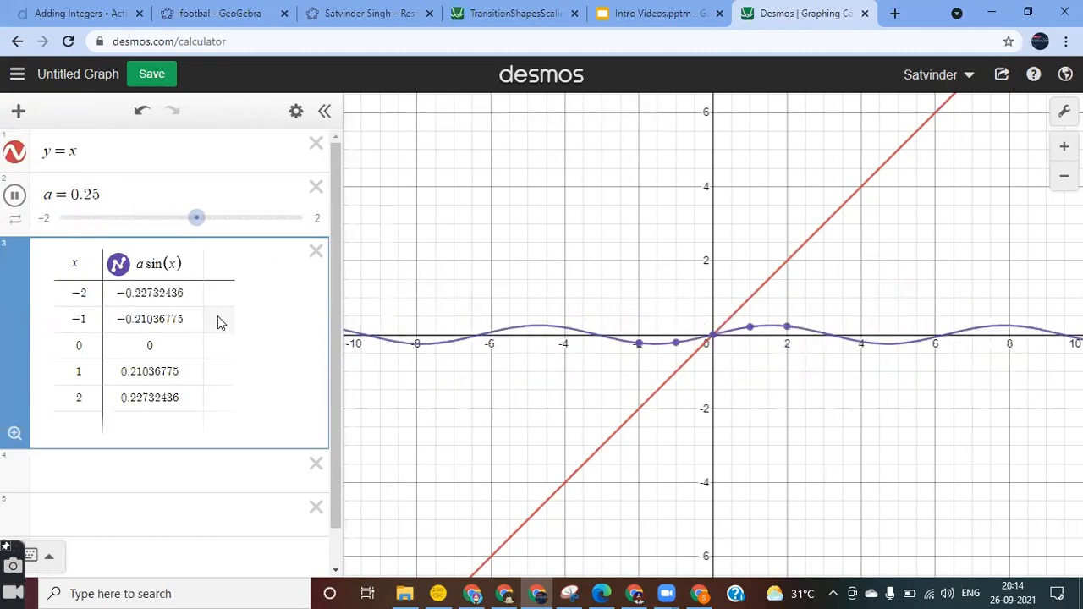
click(80, 423)
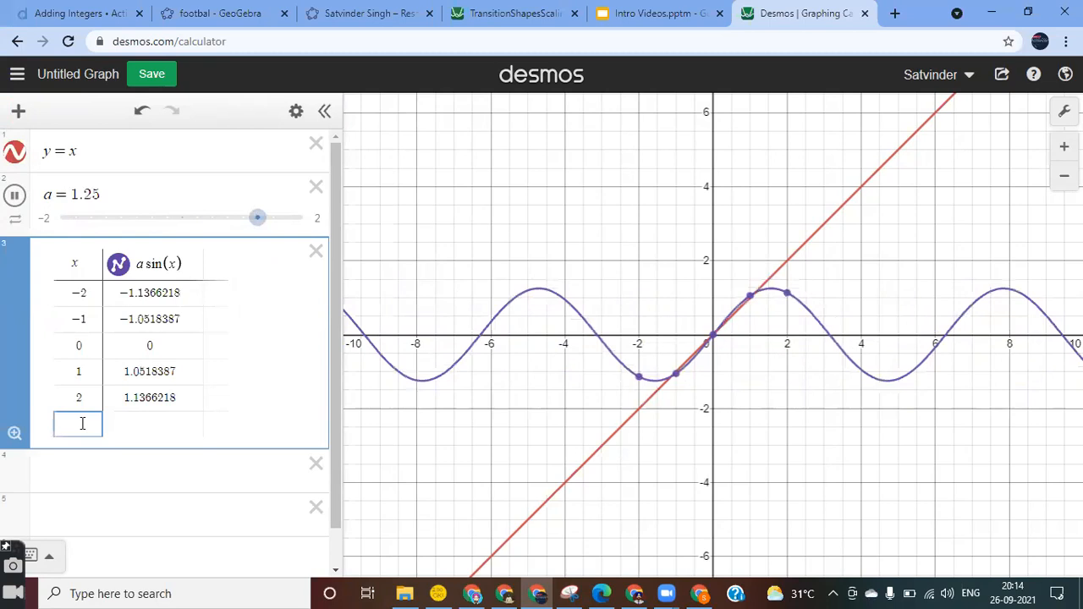
text(3)
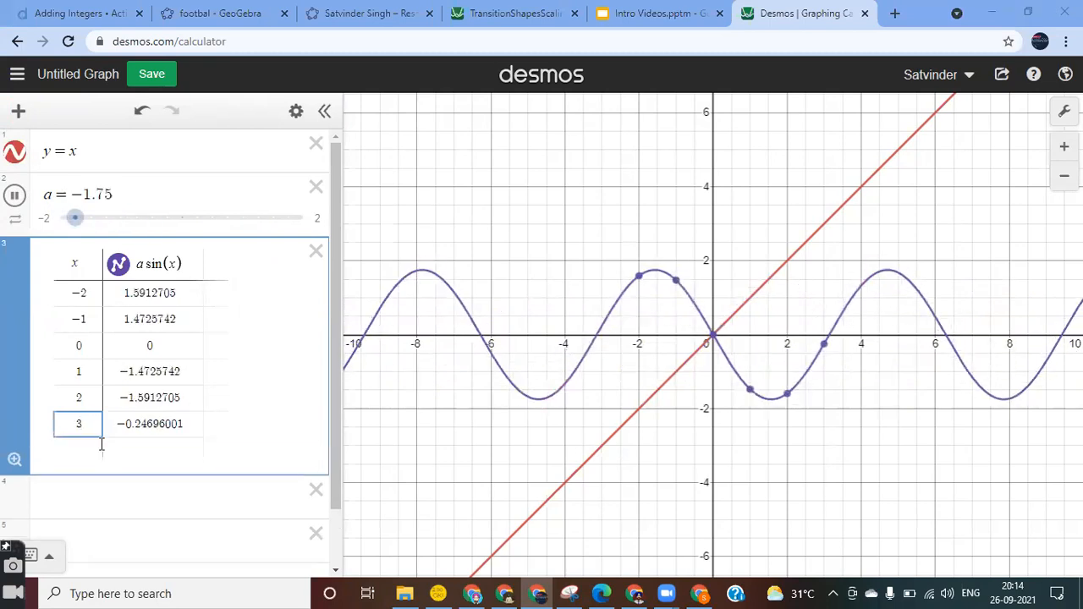
click(89, 449)
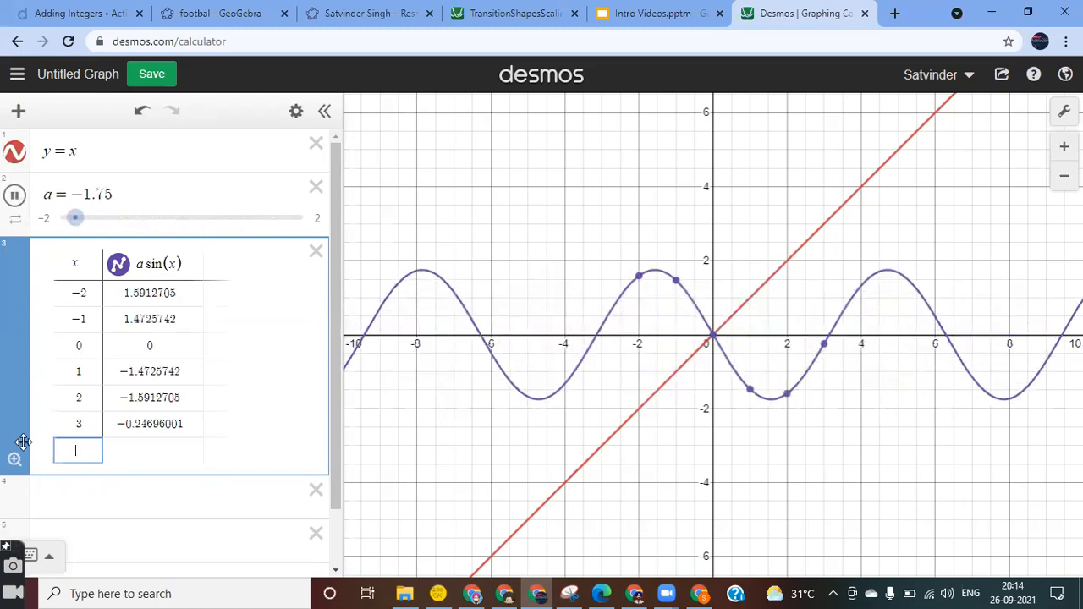
Step: Add two more rows to the a sin(x) table with the x values 3.1 and 3.5
click(78, 493)
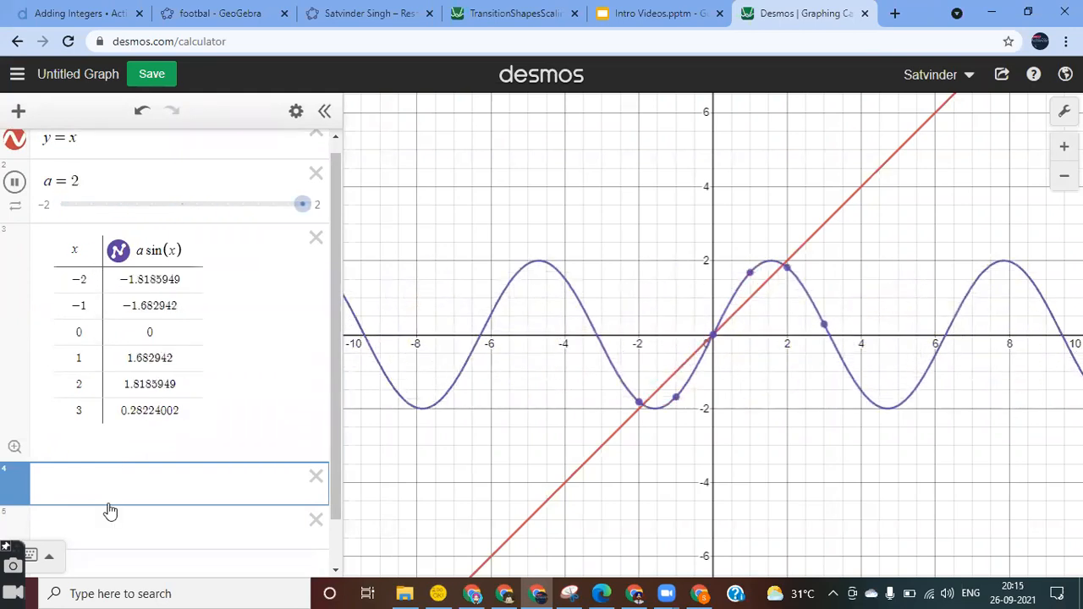
click(86, 412)
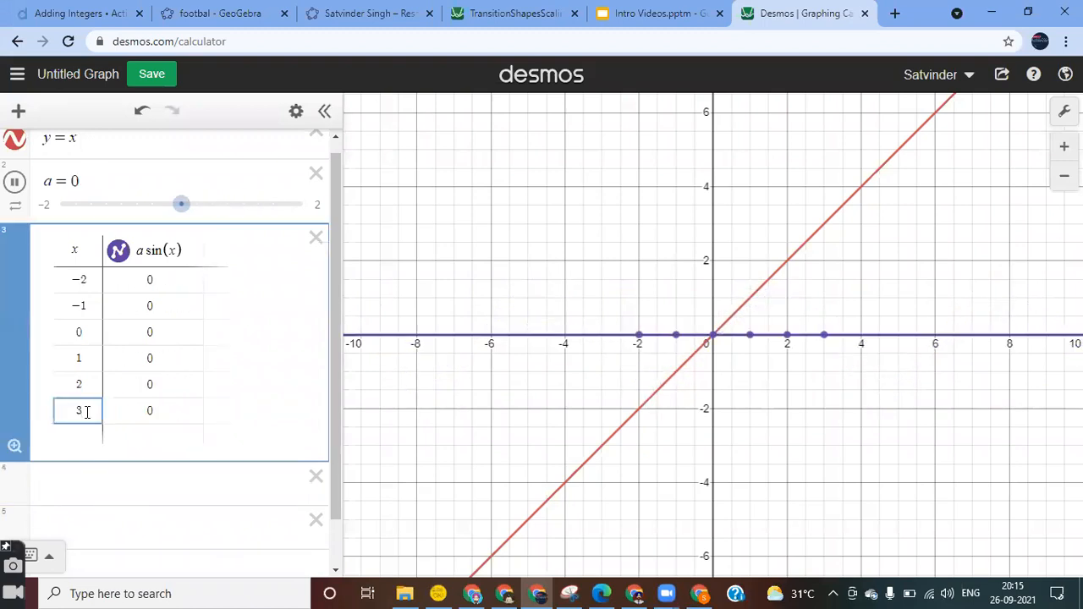
key(Return)
text(3.1)
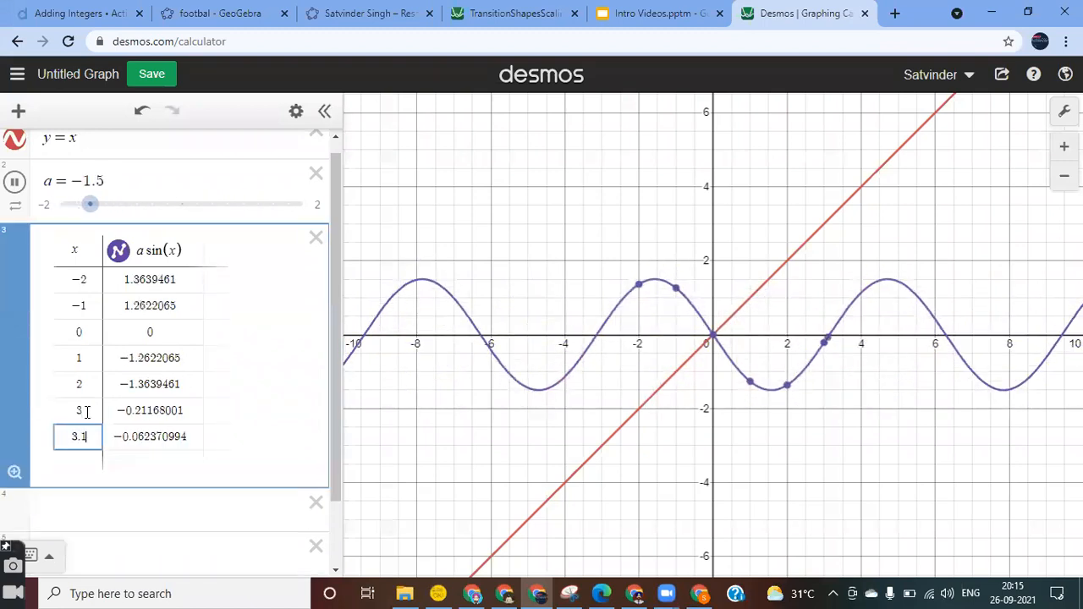
key(Return)
text(3.5)
key(Return)
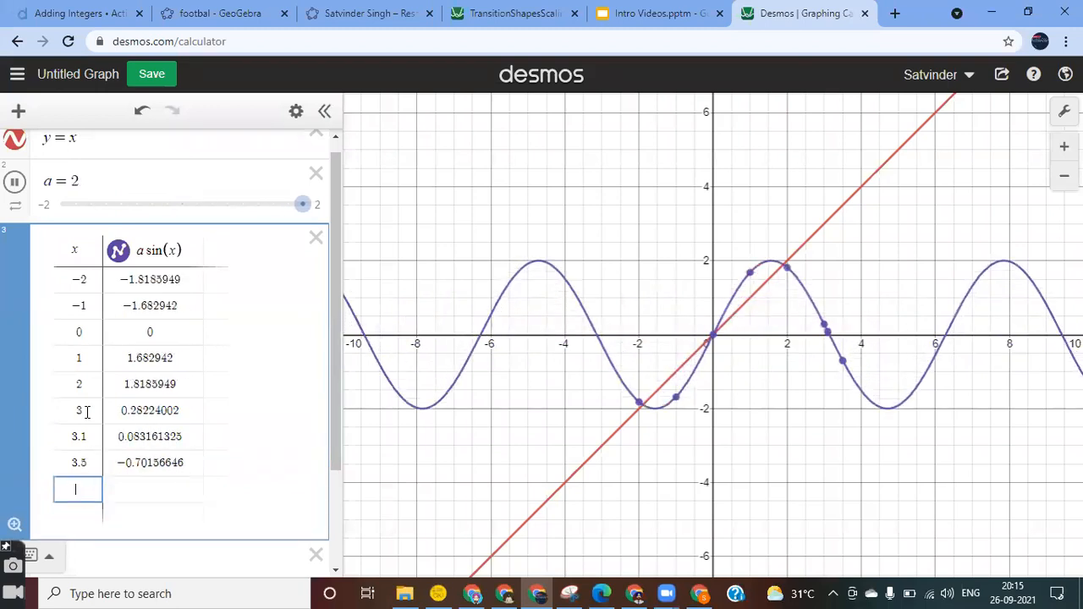
click(89, 553)
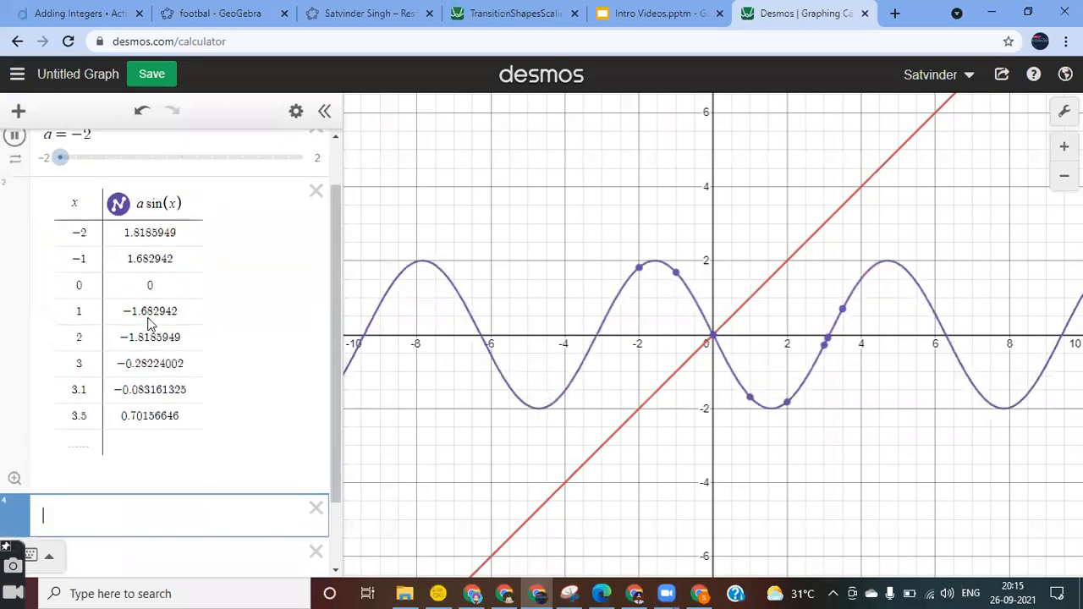
Step: Delete the a sin(x) value table and graph y = a sin x in its place
scroll(148, 324, up, 1)
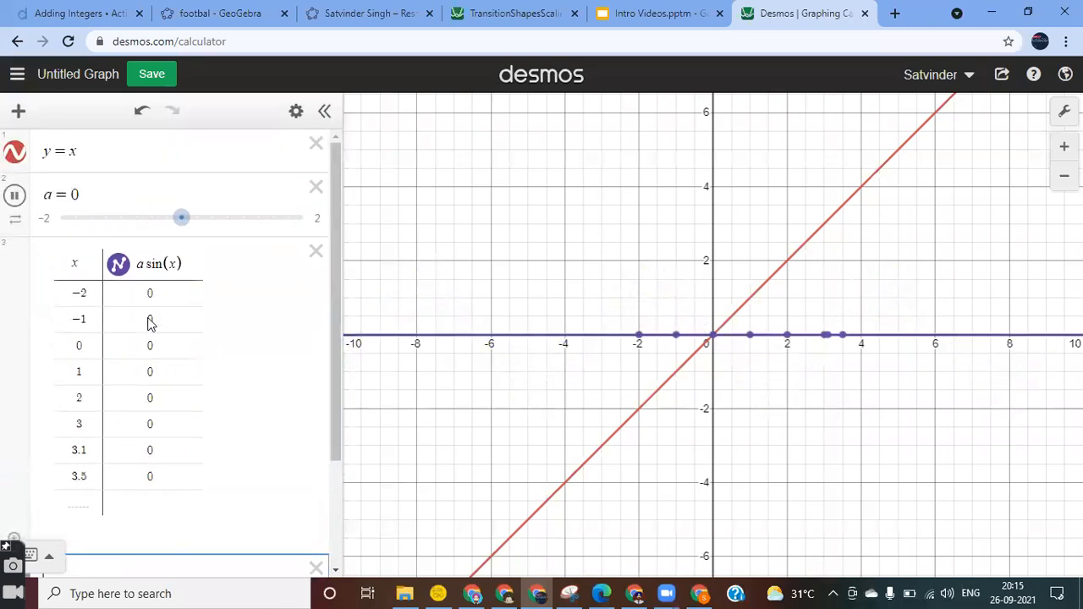
scroll(98, 554, down, 2)
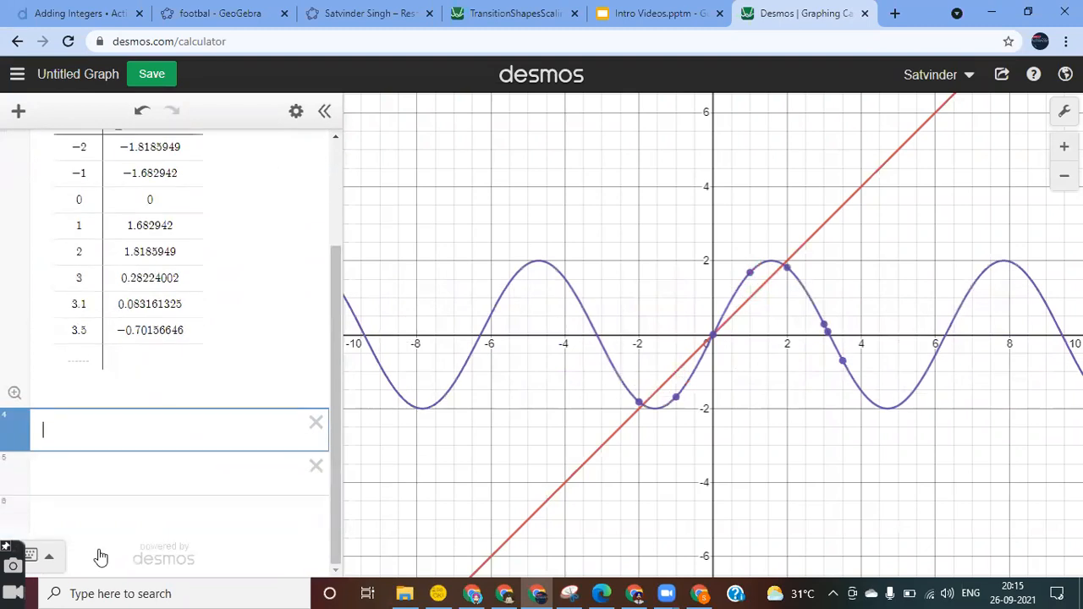
scroll(100, 552, up, 2)
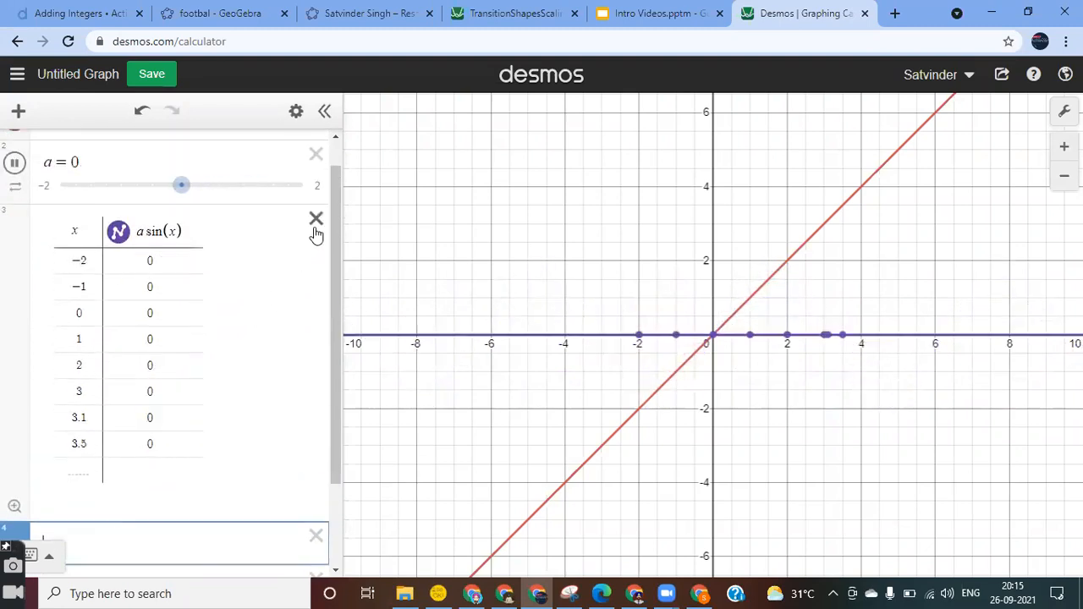
click(315, 222)
text(y=asin)
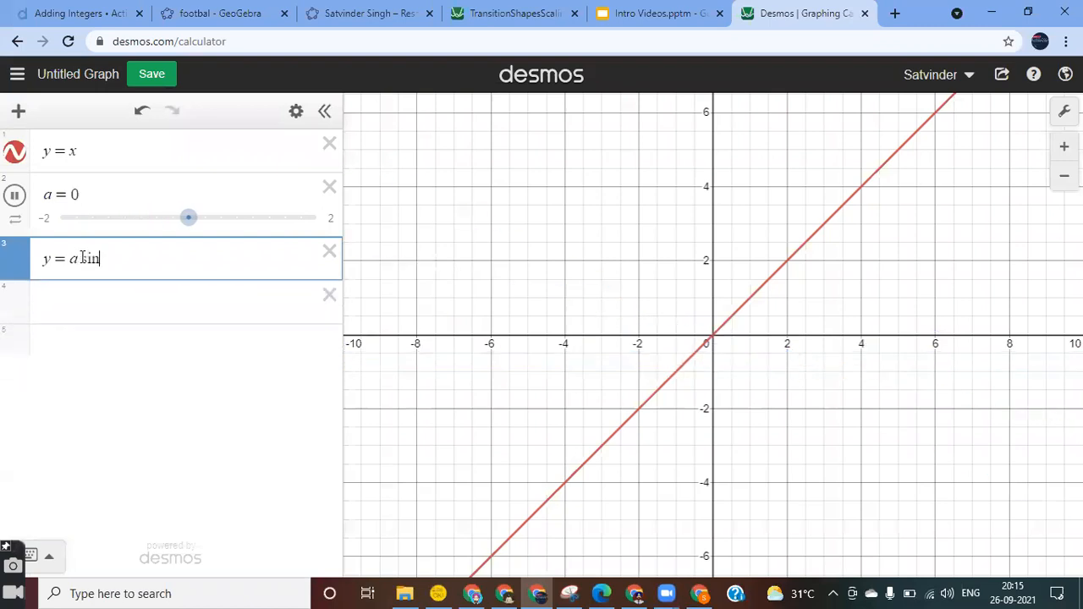
text(xx)
key(Return)
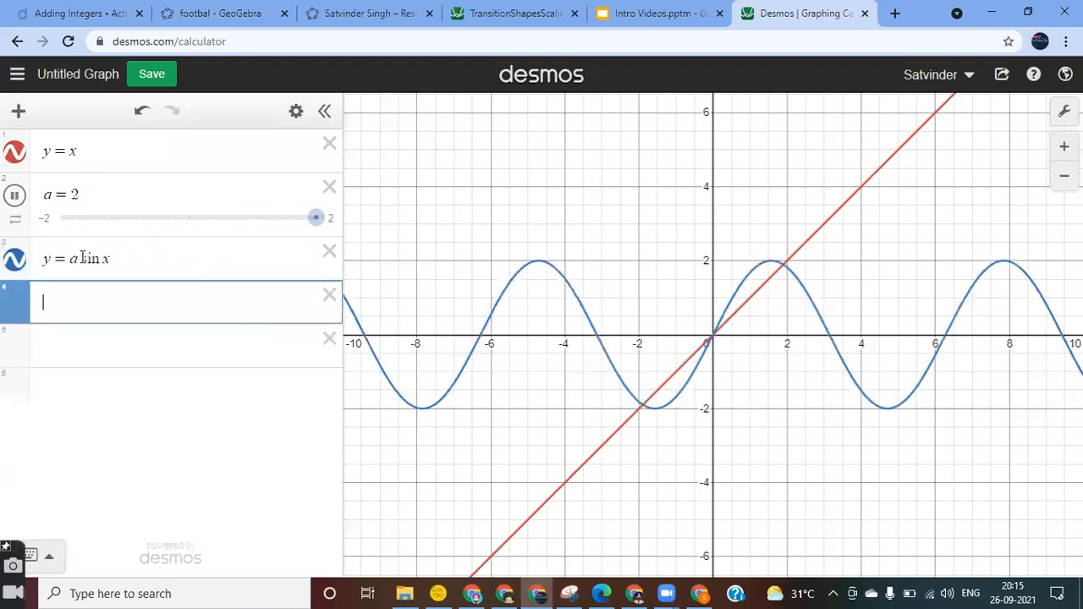
Step: Try a line thickness of 20 on the y = a sin x curve, and replace it with 5a
click(296, 113)
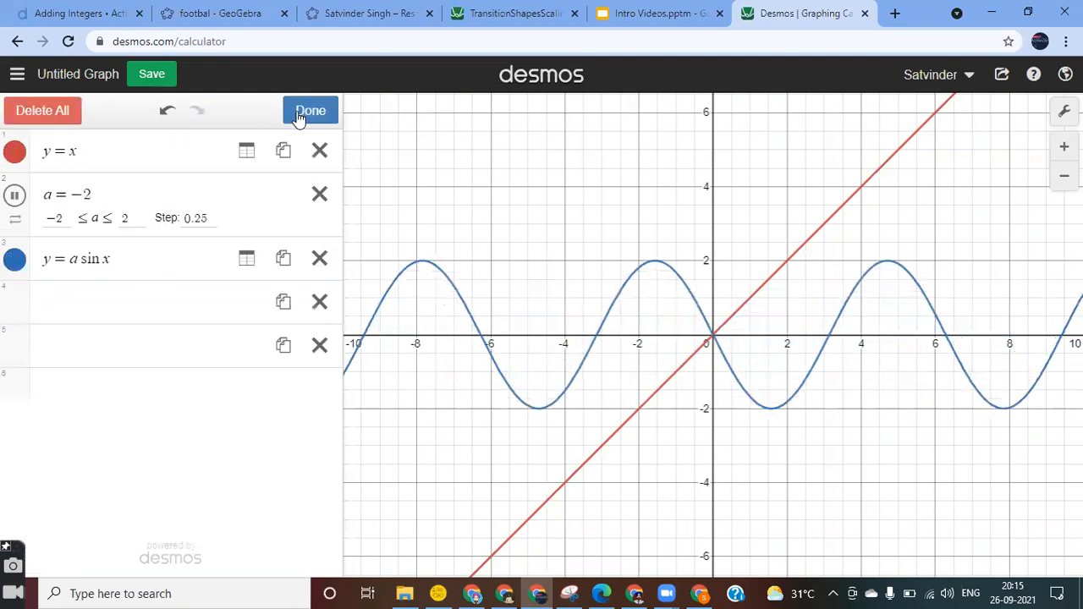
click(15, 263)
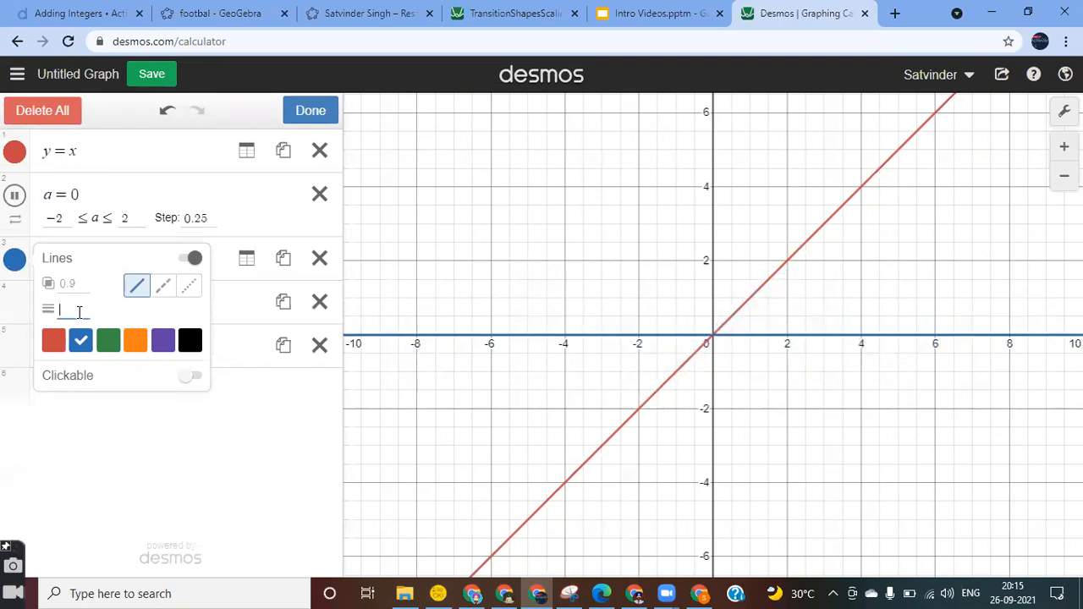
text(20)
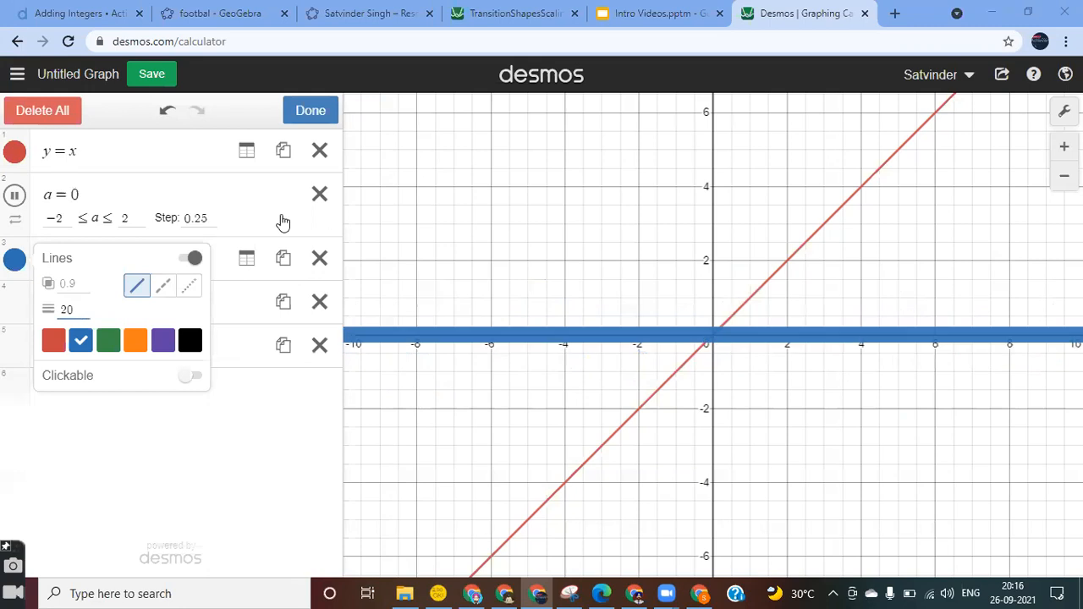
key(BackSpace)
key(BackSpace)
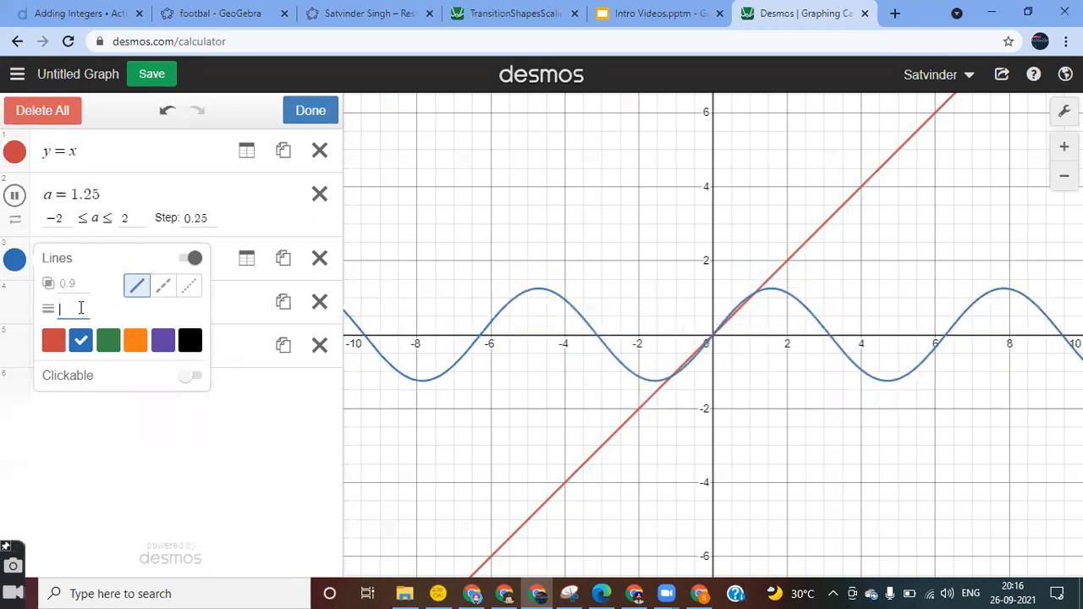
text(a)
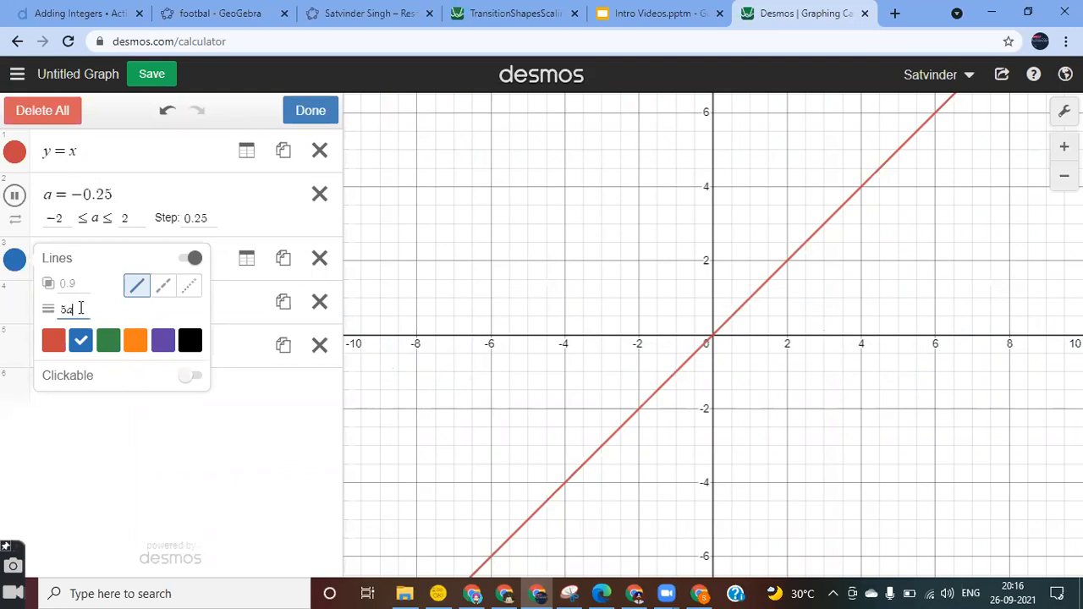
click(90, 408)
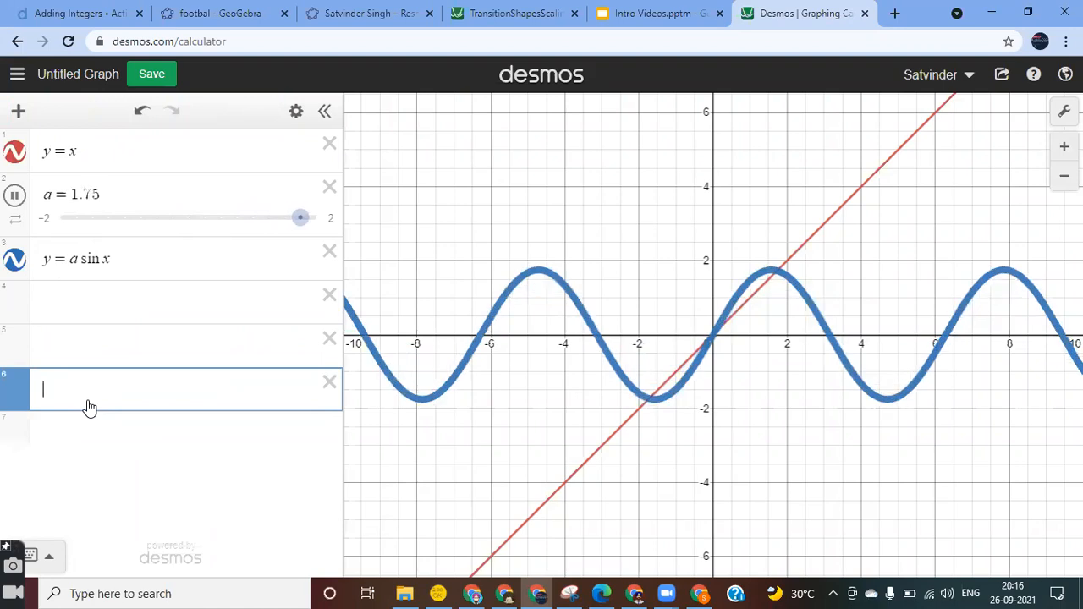
Step: Restrict the domain of y = a sin x with the condition {−π < x < π}
click(137, 280)
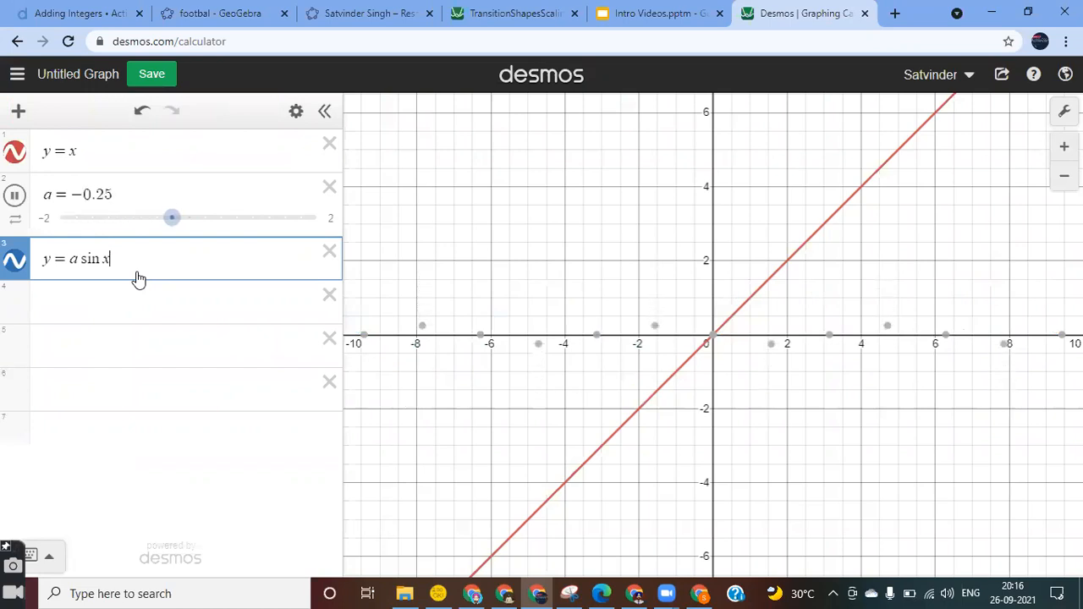
text({)
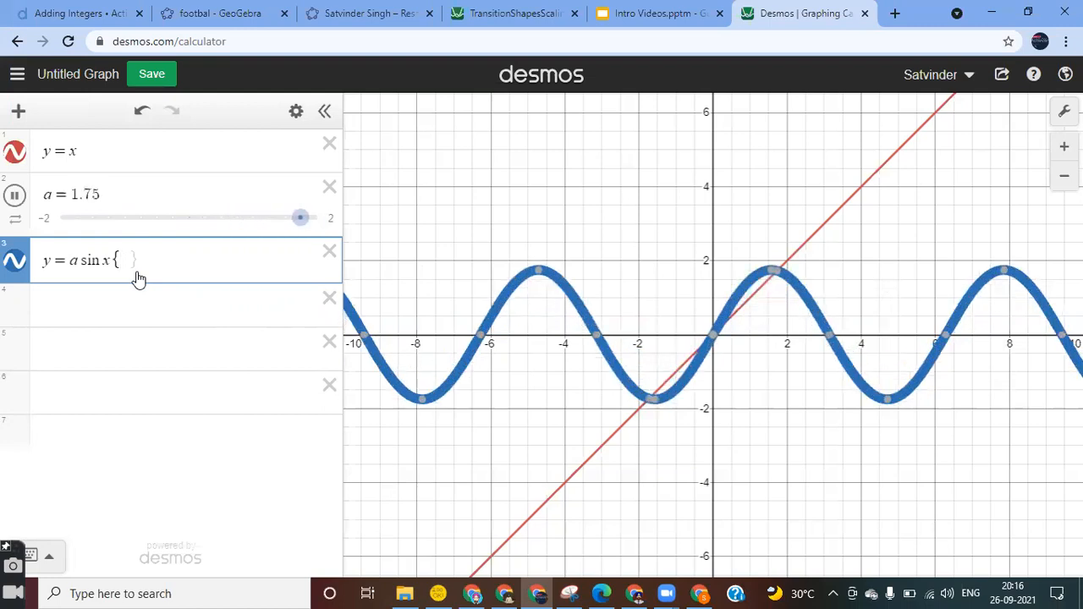
text(-pi)
text(<x<p)
text(i)
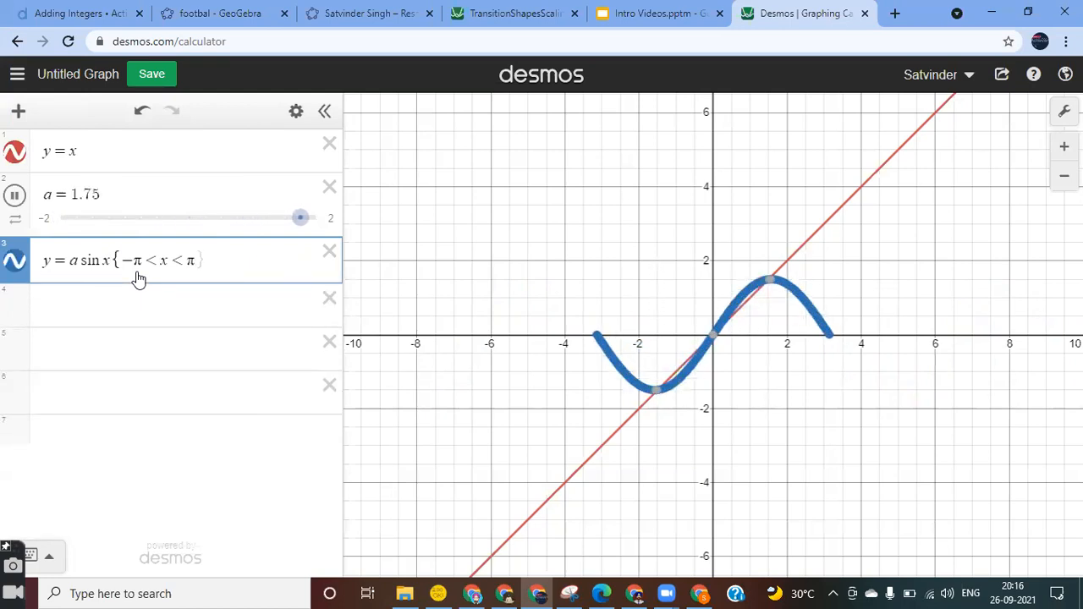
key(Return)
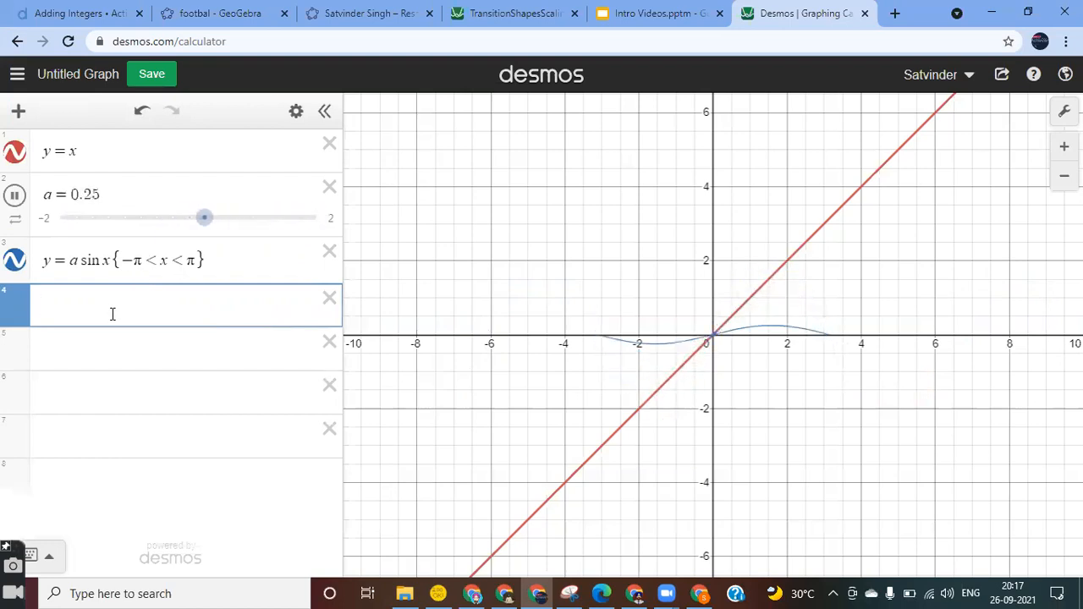
Step: Define a slider b with the value 4 in the expression below the sine curve
text(b)
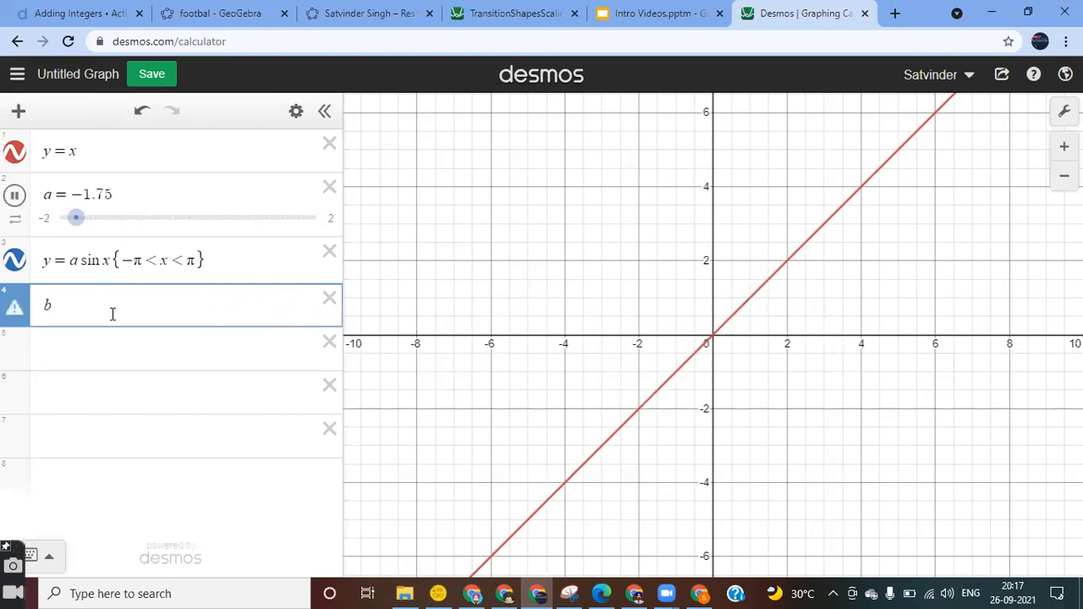
text(=pi)
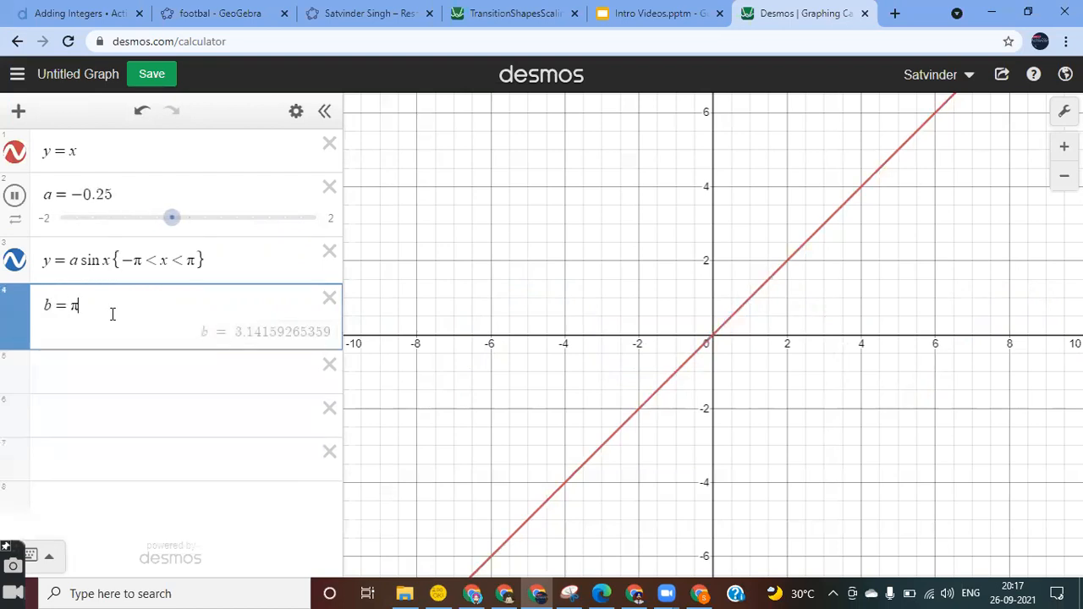
key(Left)
text(2)
key(Return)
key(BackSpace)
key(BackSpace)
key(BackSpace)
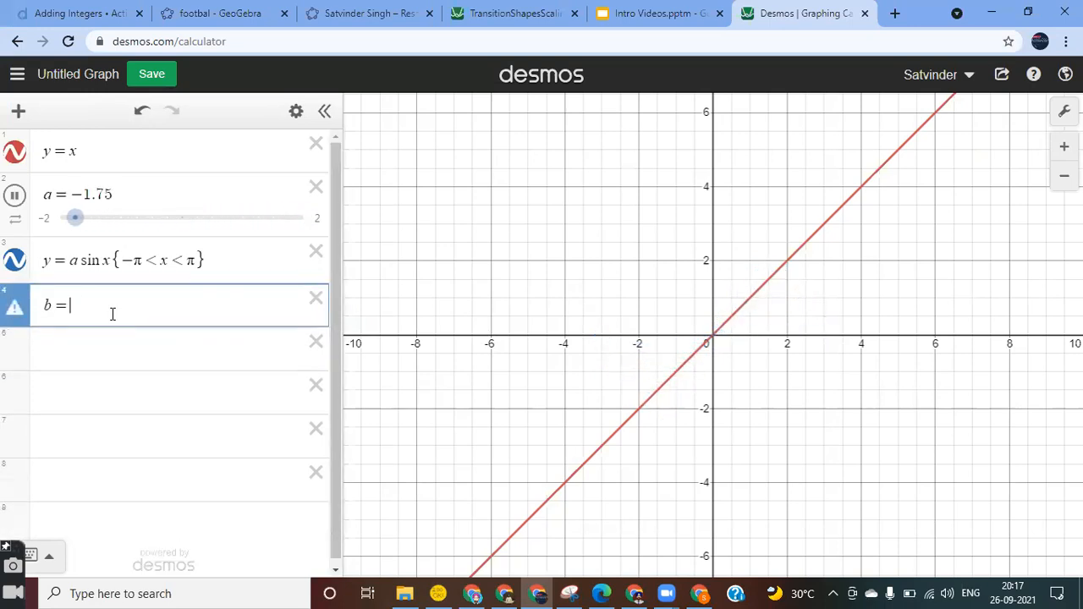
text(4)
key(Return)
Step: Define a slider c with the value 5 and set its lower limit to b
text(c = )
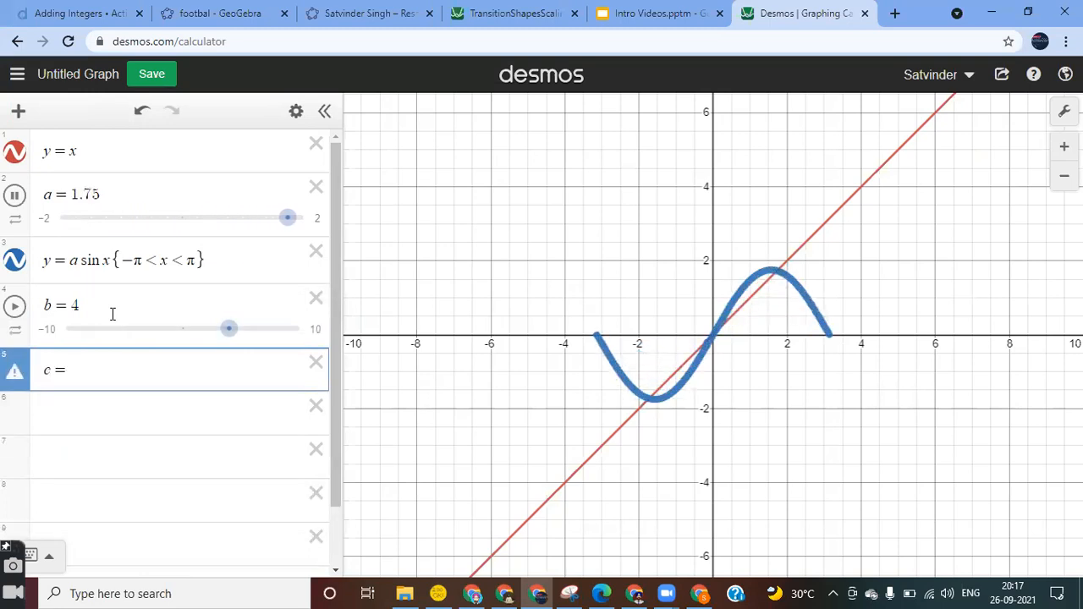
text(5)
key(Return)
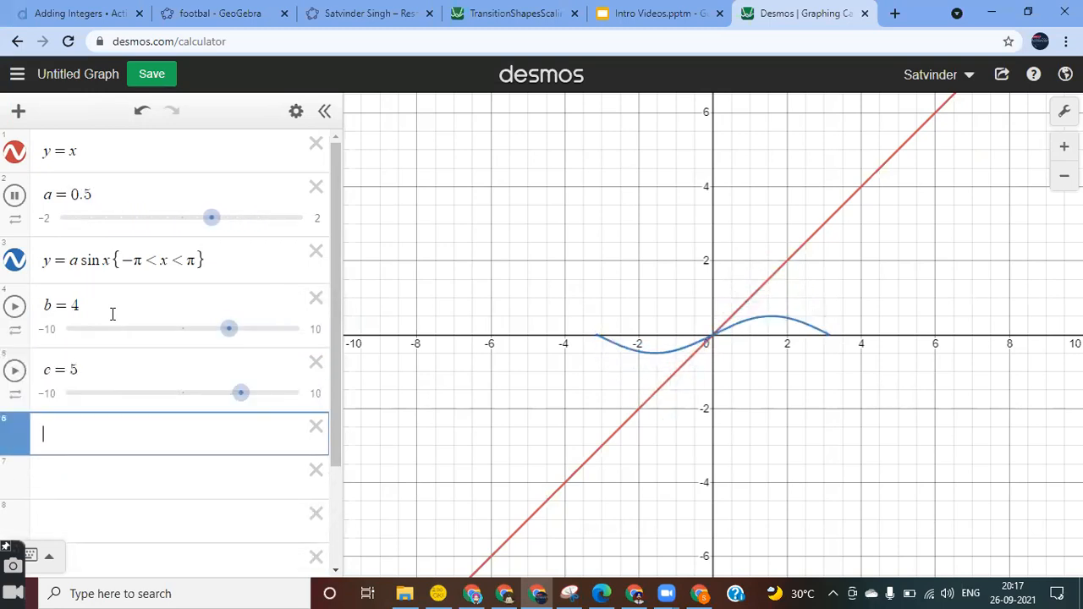
click(114, 362)
click(61, 397)
text(b)
click(130, 396)
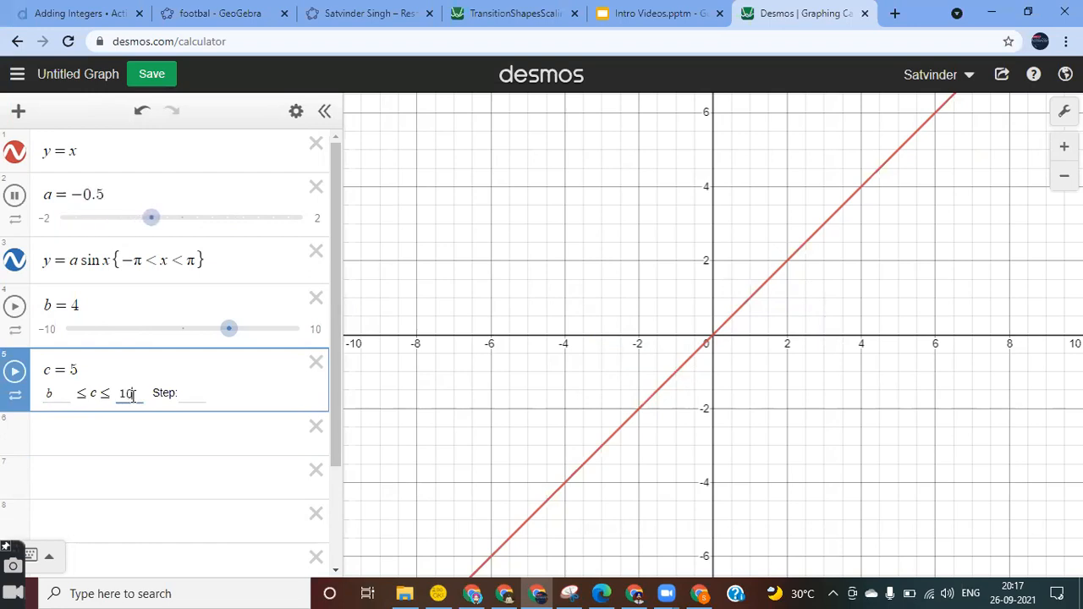
click(107, 436)
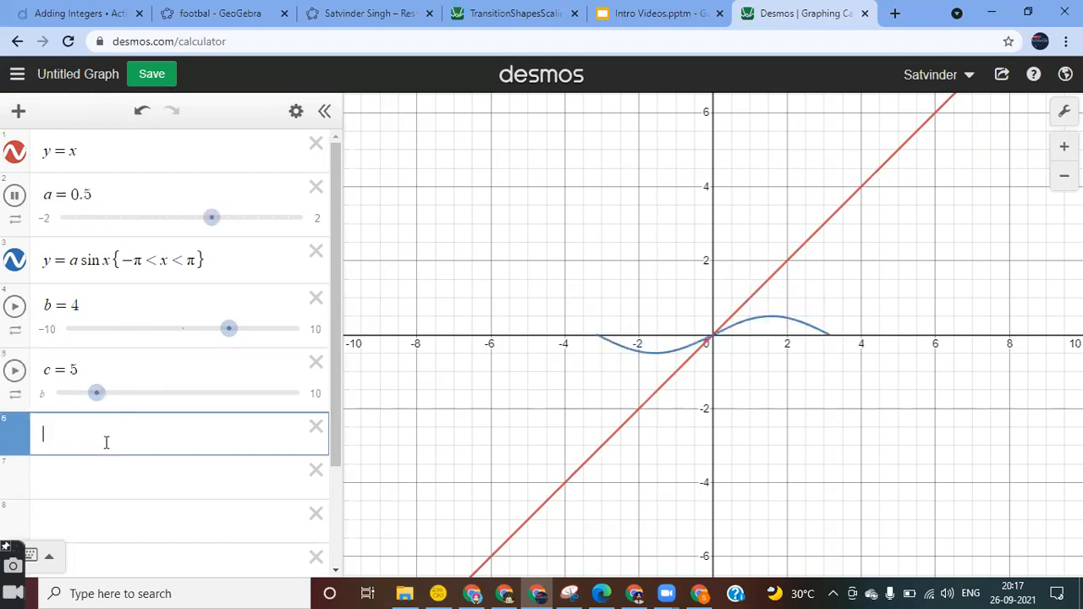
Step: Replace the domain limits of the sine curve with the sliders, making the condition {b < x < c}
click(141, 265)
key(BackSpace)
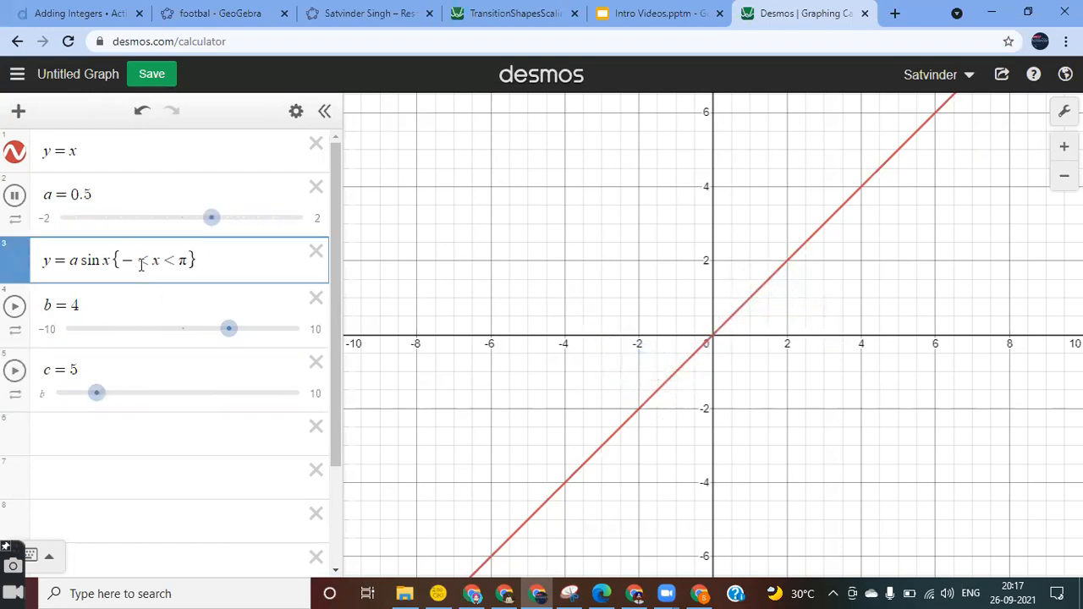
key(BackSpace)
text(b)
key(Right)
key(Right)
key(BackSpace)
text(c)
key(Return)
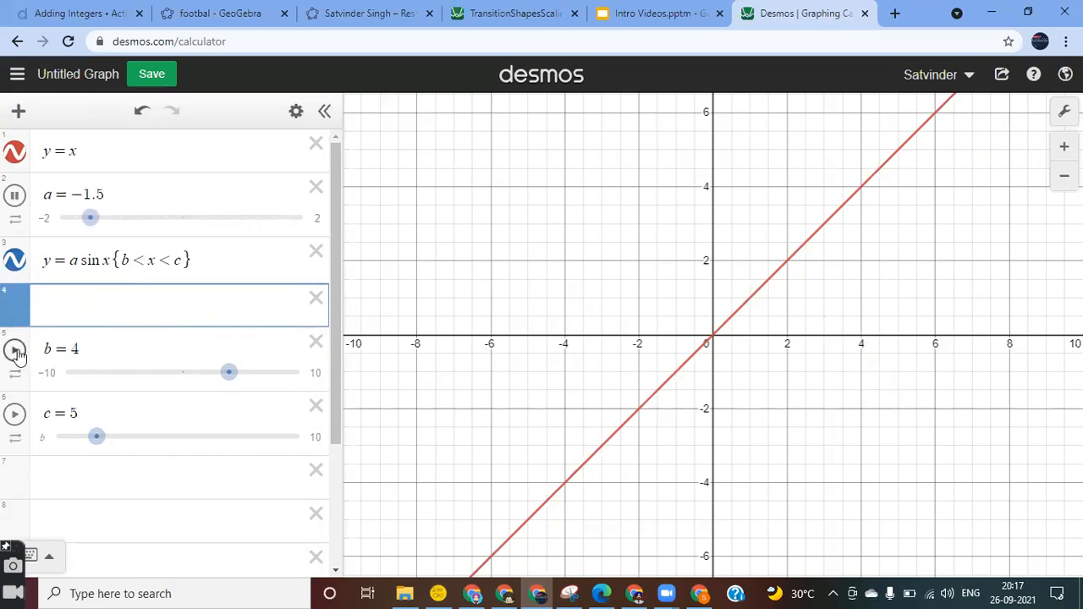
Step: Pause the animation of a and vary the curve's domain sliders, ending at b = −7.7 and c = 1.5
drag(218, 374, 85, 387)
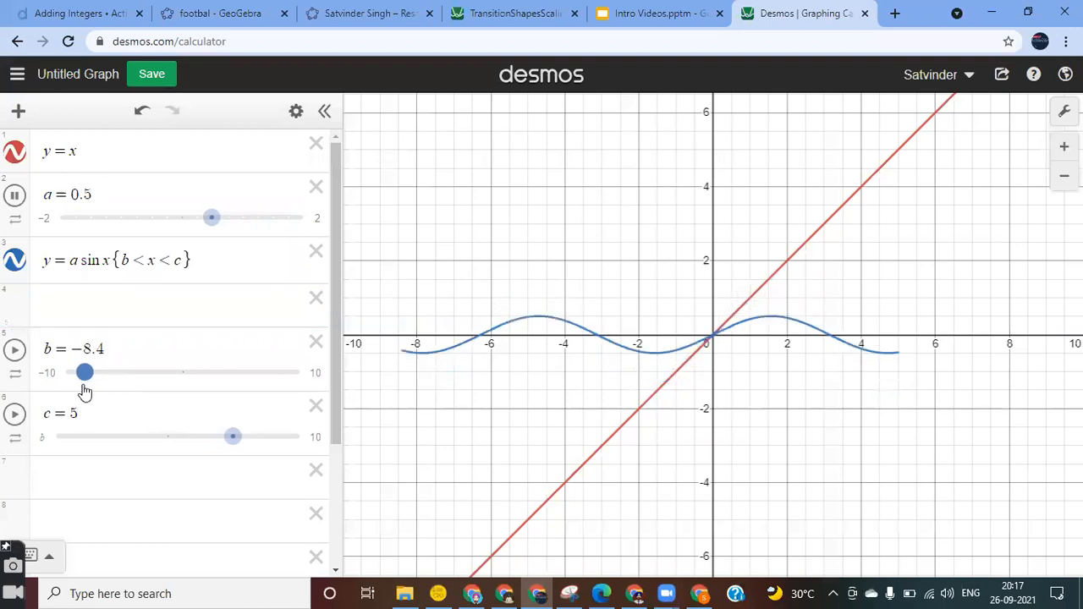
drag(231, 436, 247, 441)
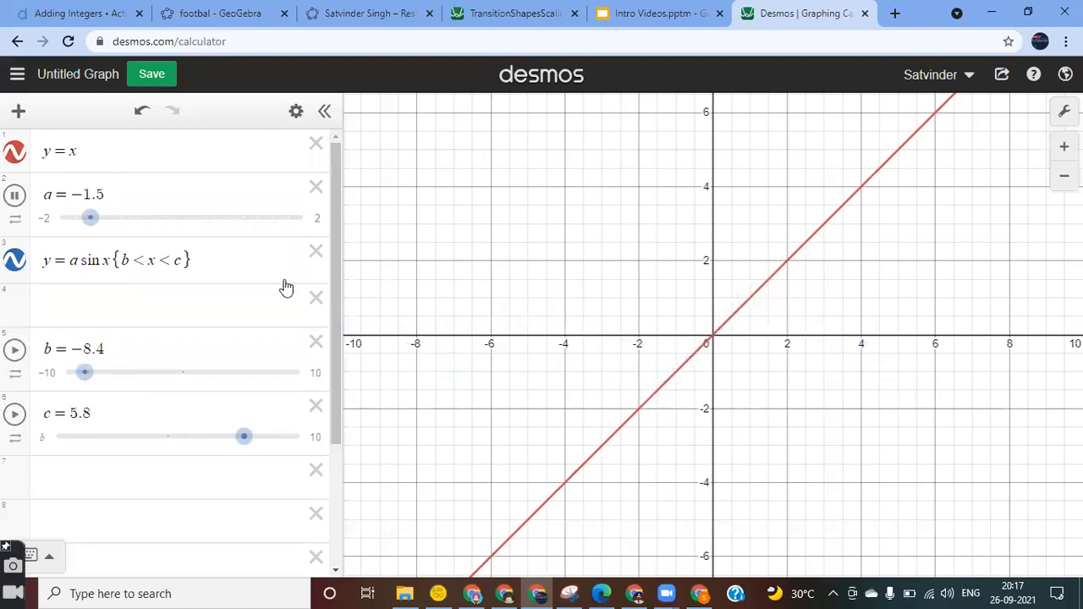
click(14, 196)
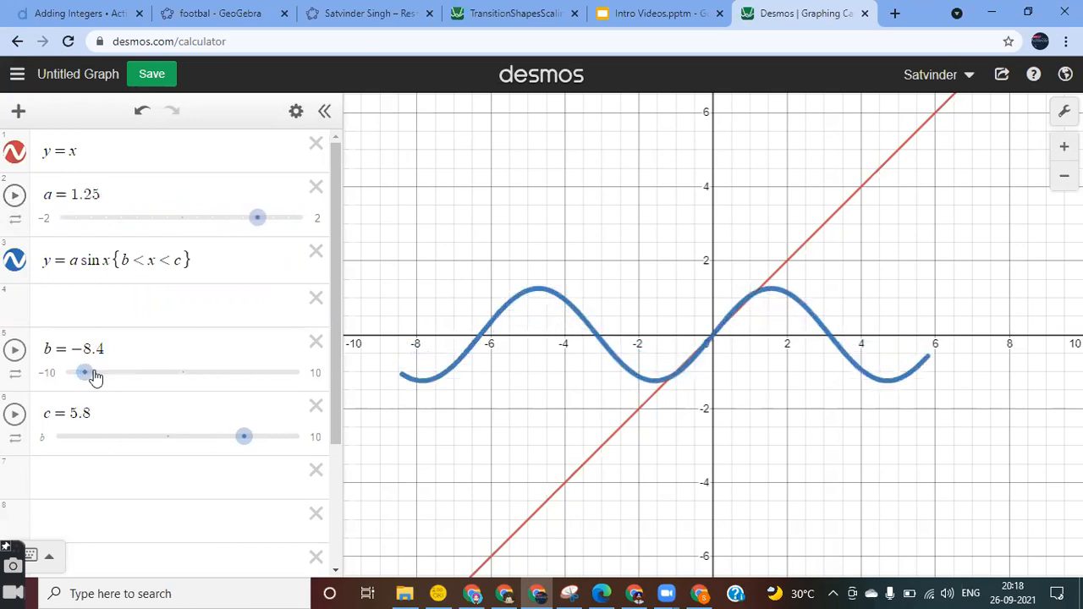
drag(246, 446, 189, 449)
mouse_move(85, 378)
mouse_down()
mouse_move(131, 383)
mouse_move(95, 383)
mouse_up()
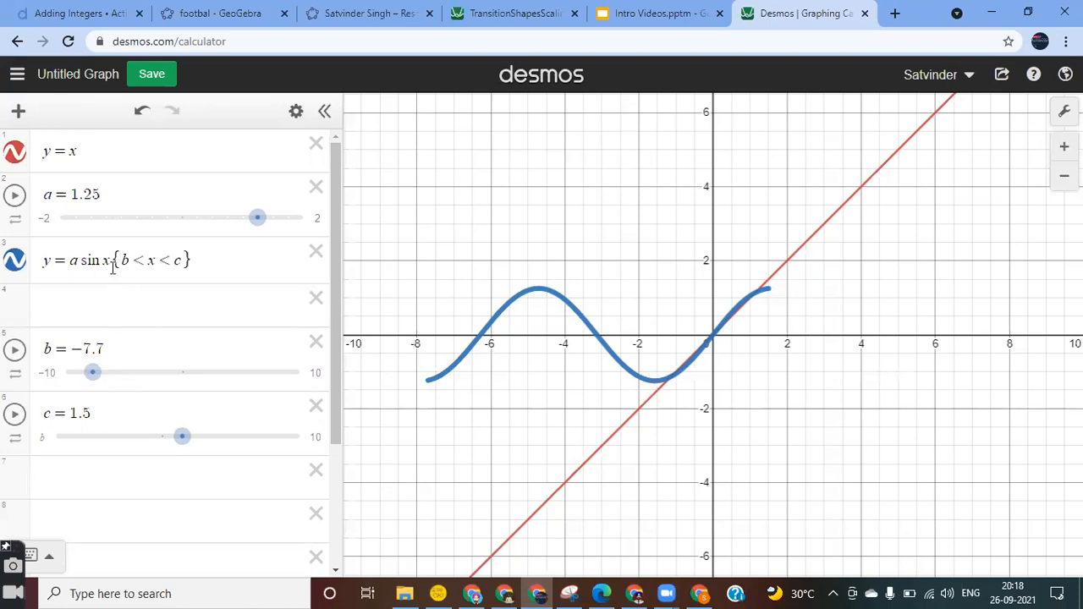
Step: Delete the empty expression between the sine curve and slider b
click(93, 497)
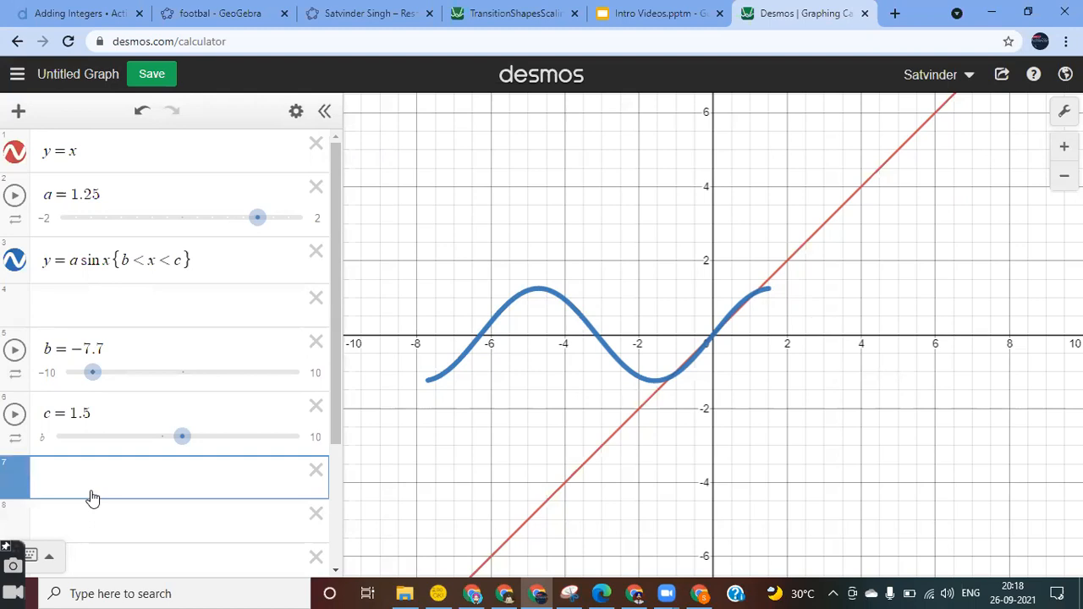
click(315, 301)
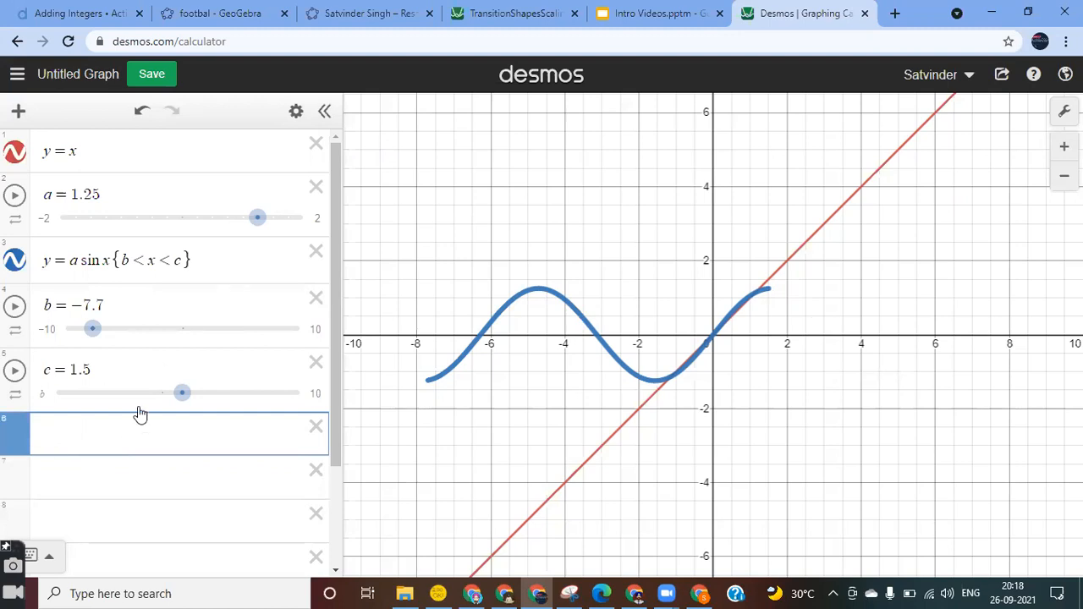
Step: Make the sine curve clickable and start its click action with the variable a
click(295, 113)
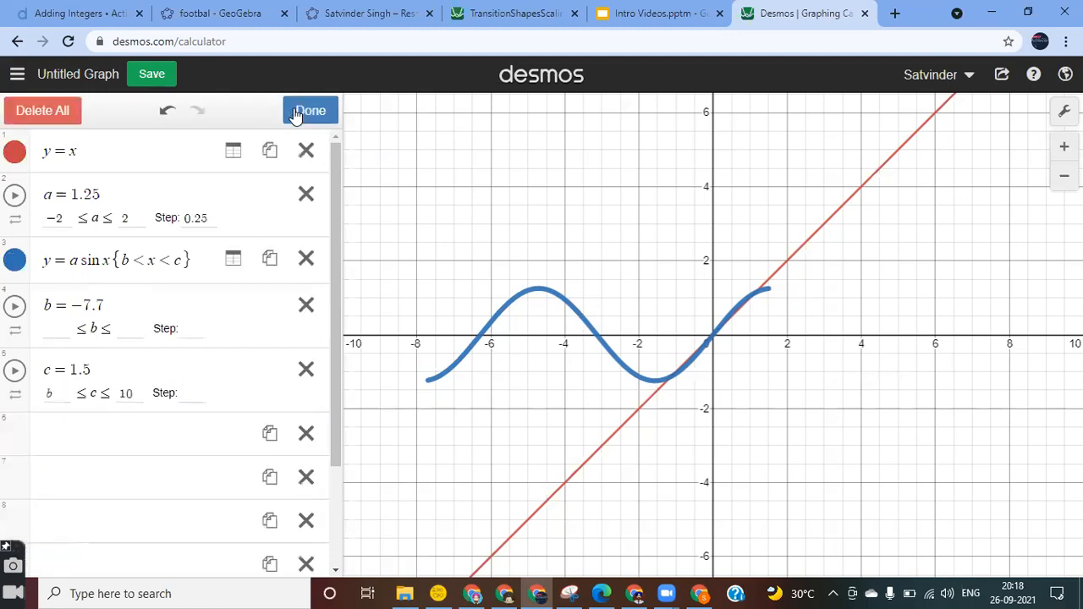
click(14, 262)
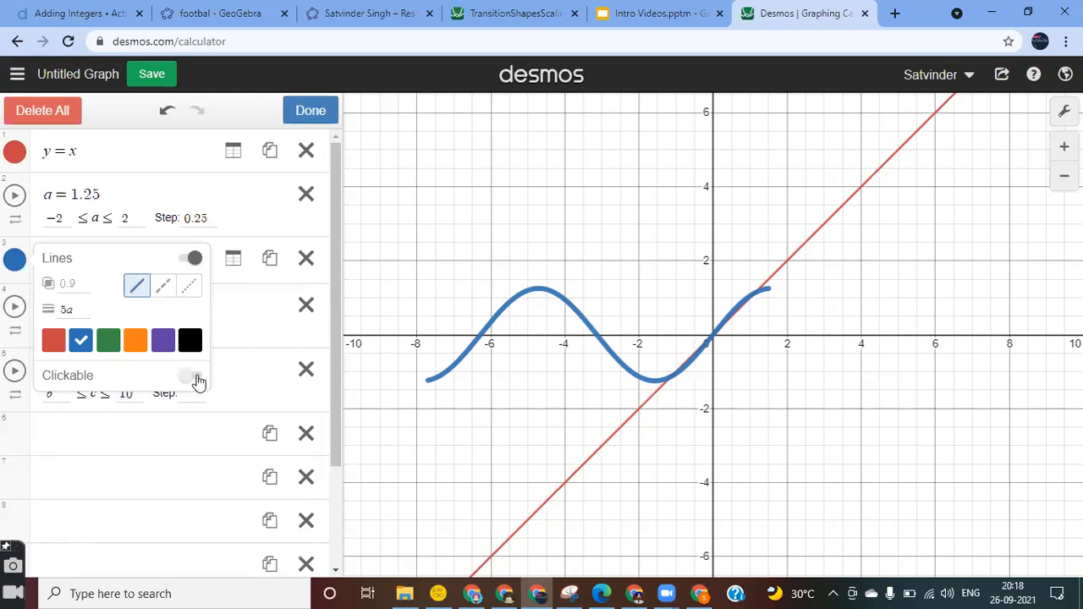
click(194, 378)
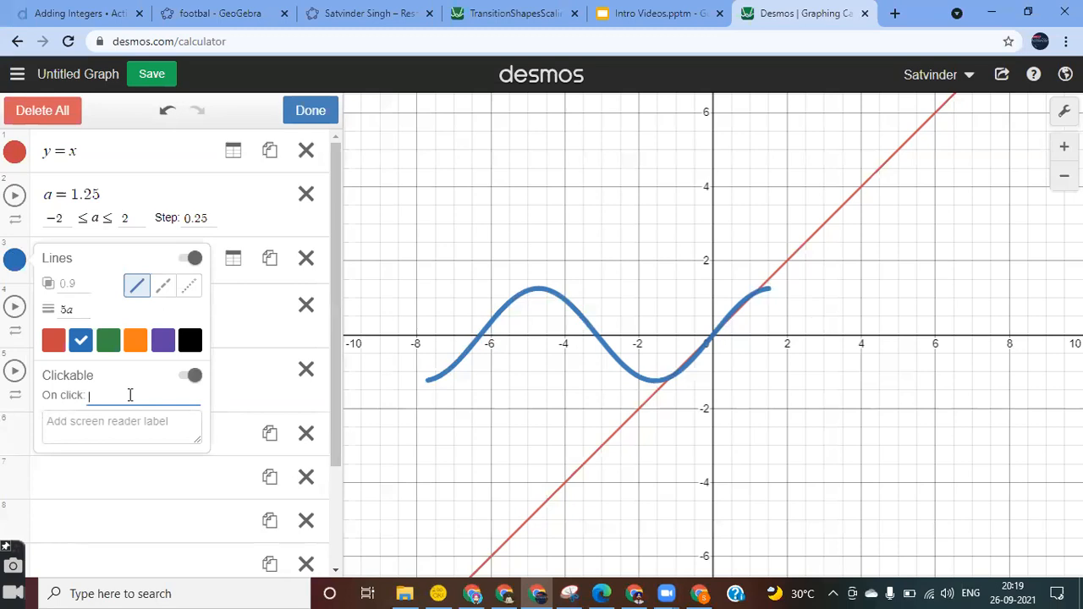
text(a)
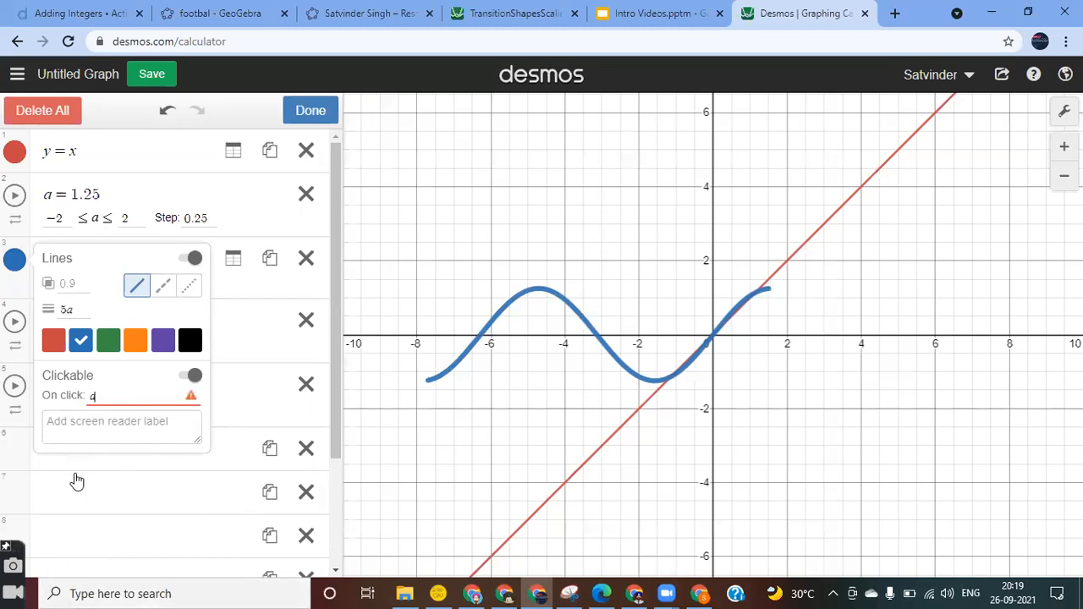
drag(10, 546, 957, 484)
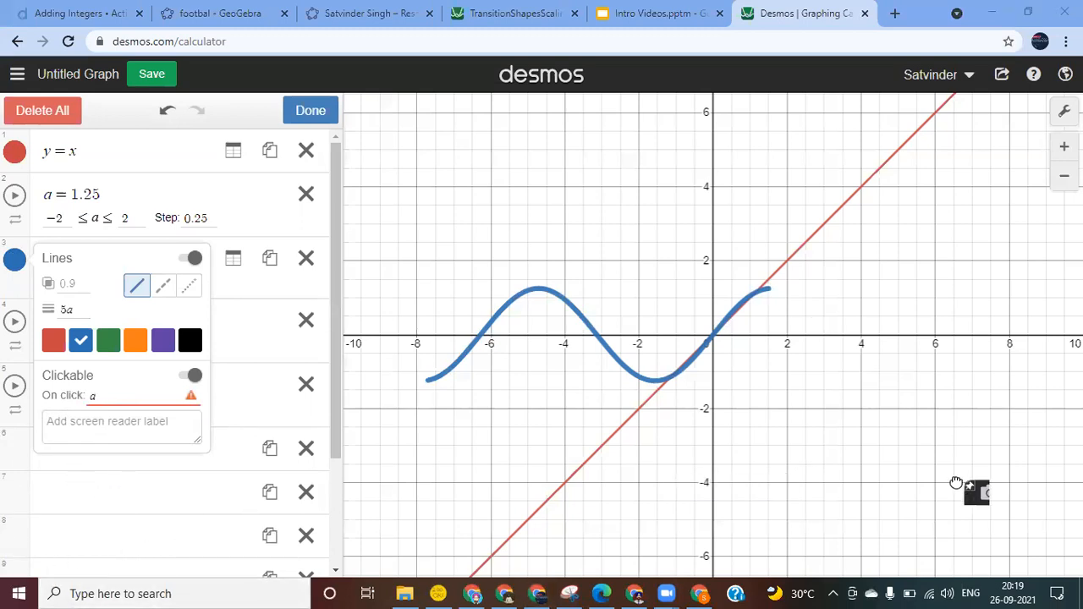
click(99, 483)
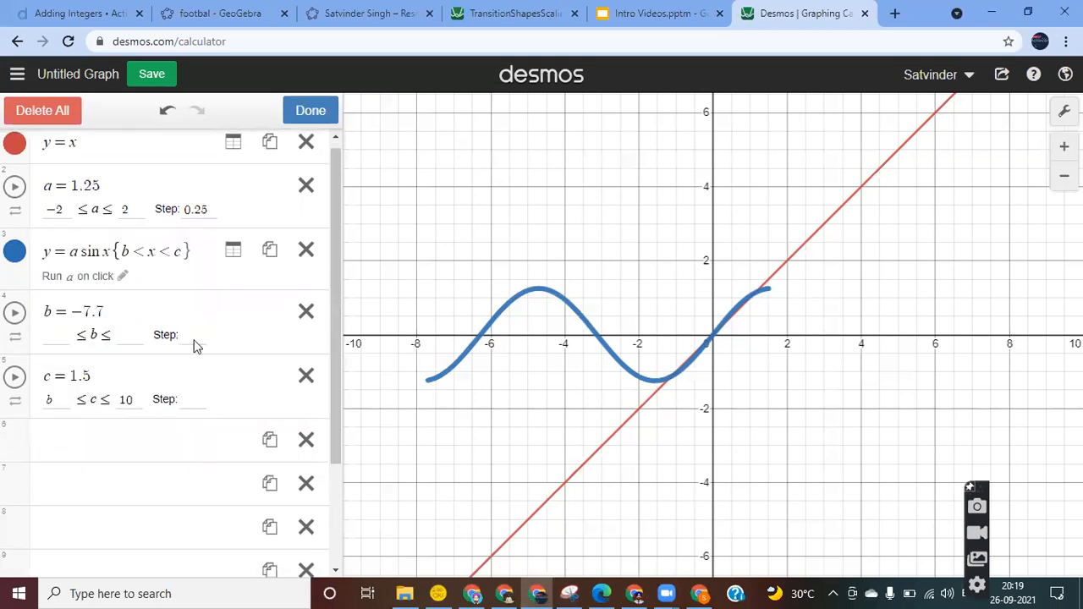
Step: Complete the sine curve's click action as a → a + 0.5 and finish editing the expression list
click(121, 276)
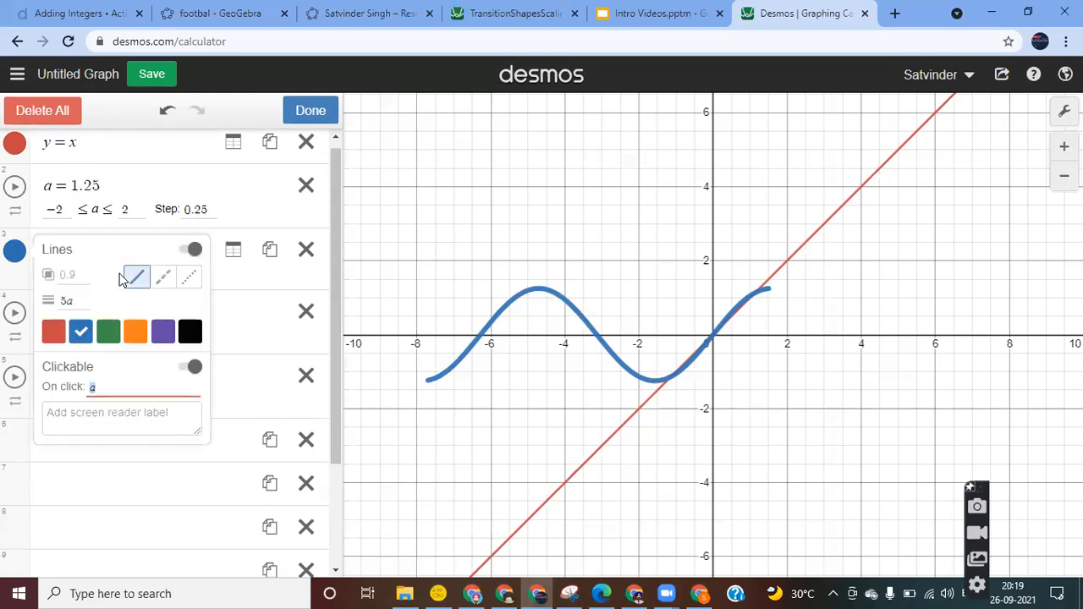
click(124, 382)
text(->)
text(a+)
text(0)
text(.5)
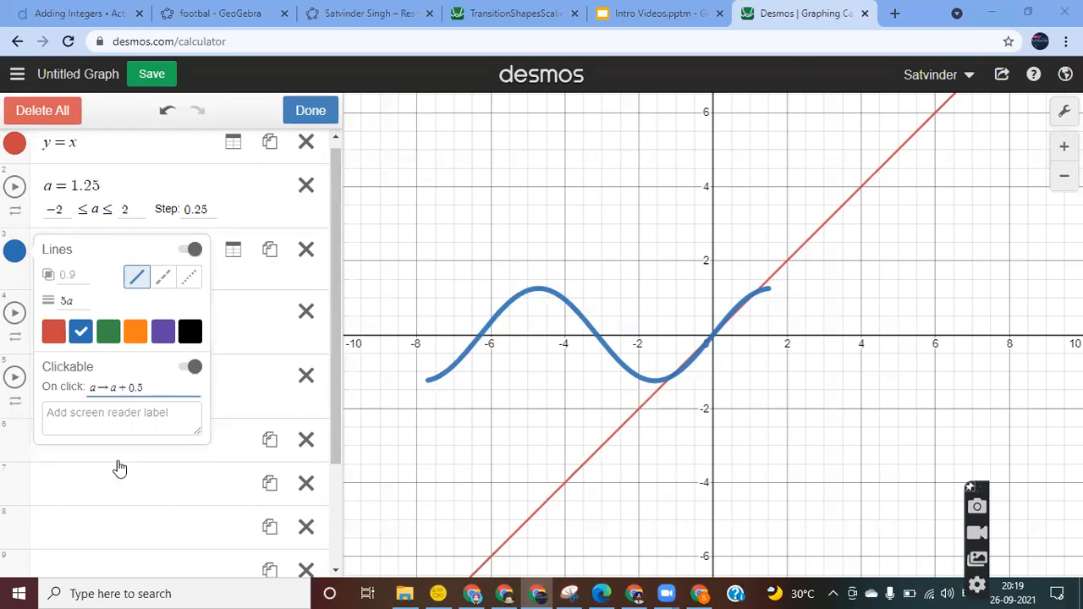
click(309, 115)
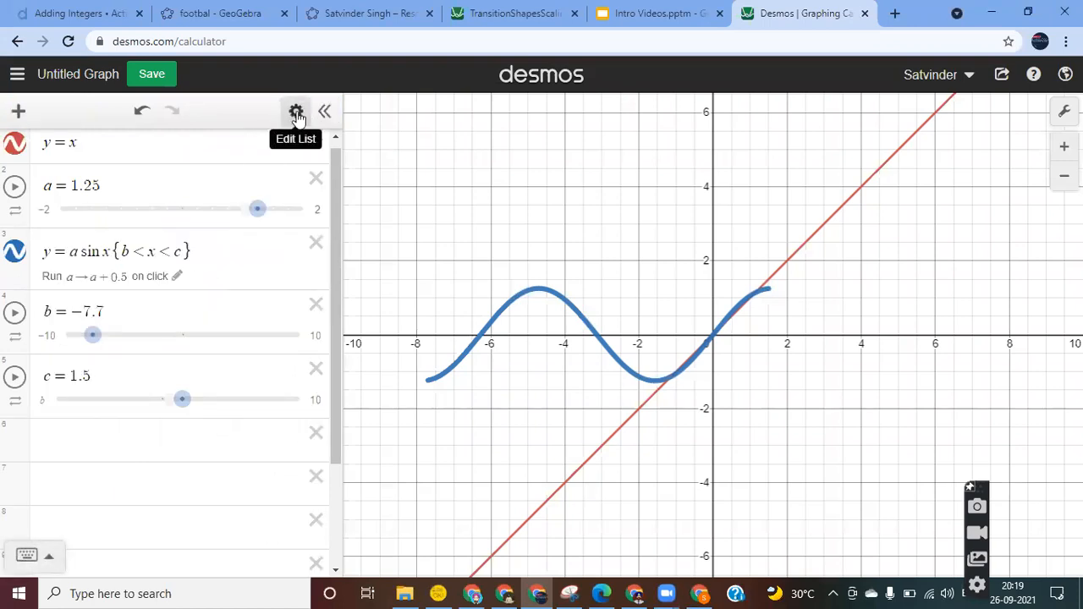
Step: Review the sine curve's click action, switching its clickable option off and on again
click(296, 115)
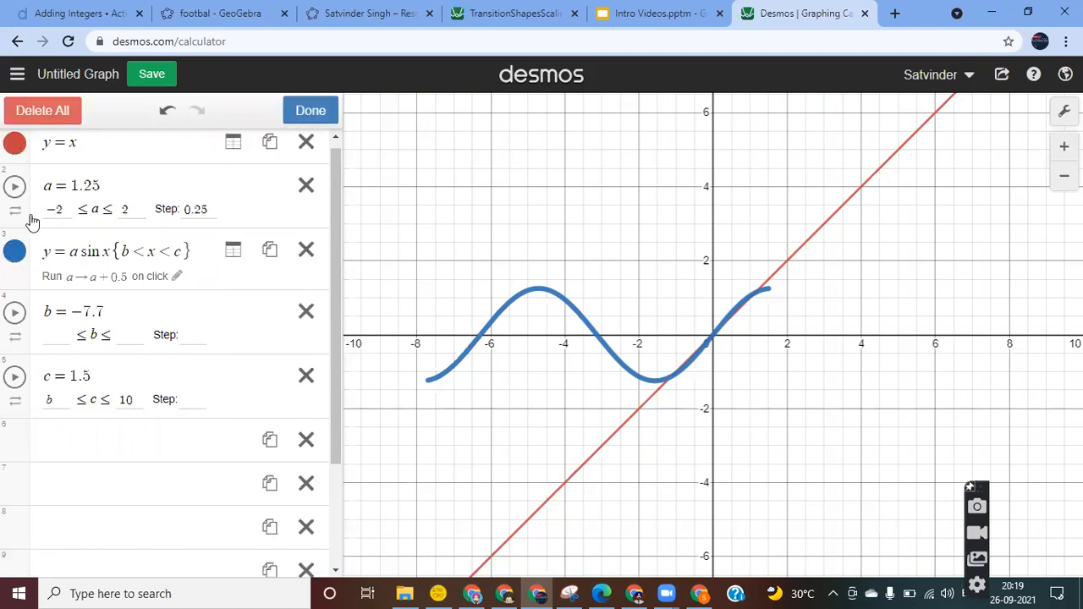
click(17, 258)
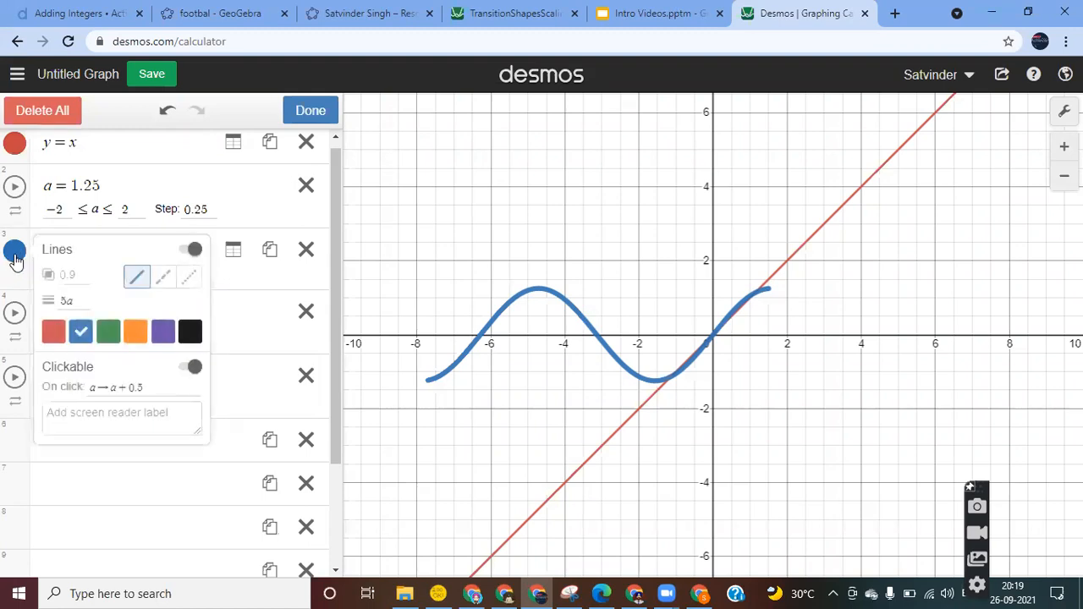
click(183, 370)
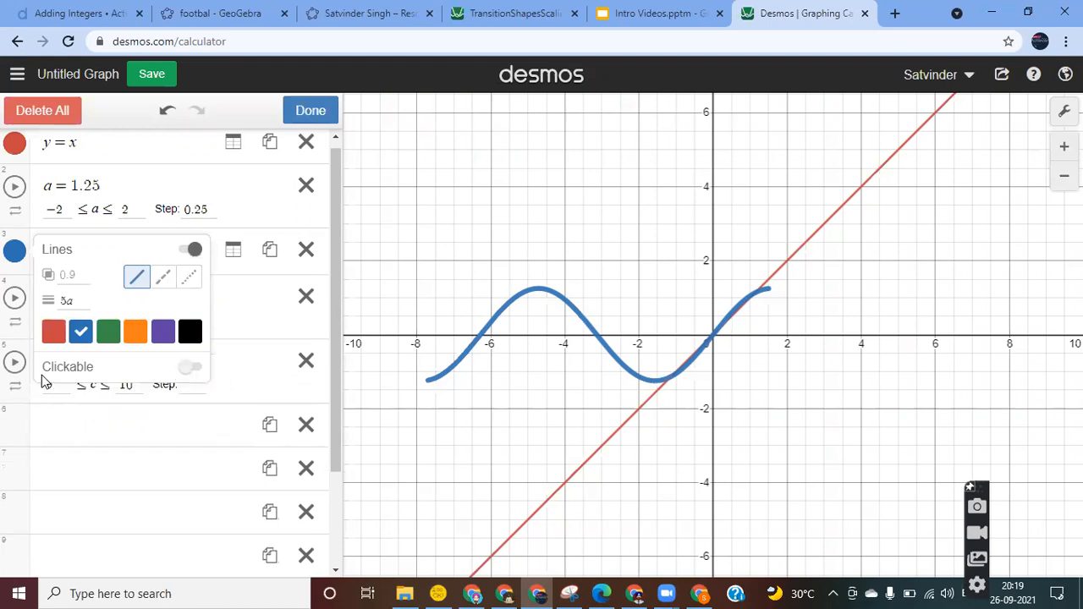
click(194, 369)
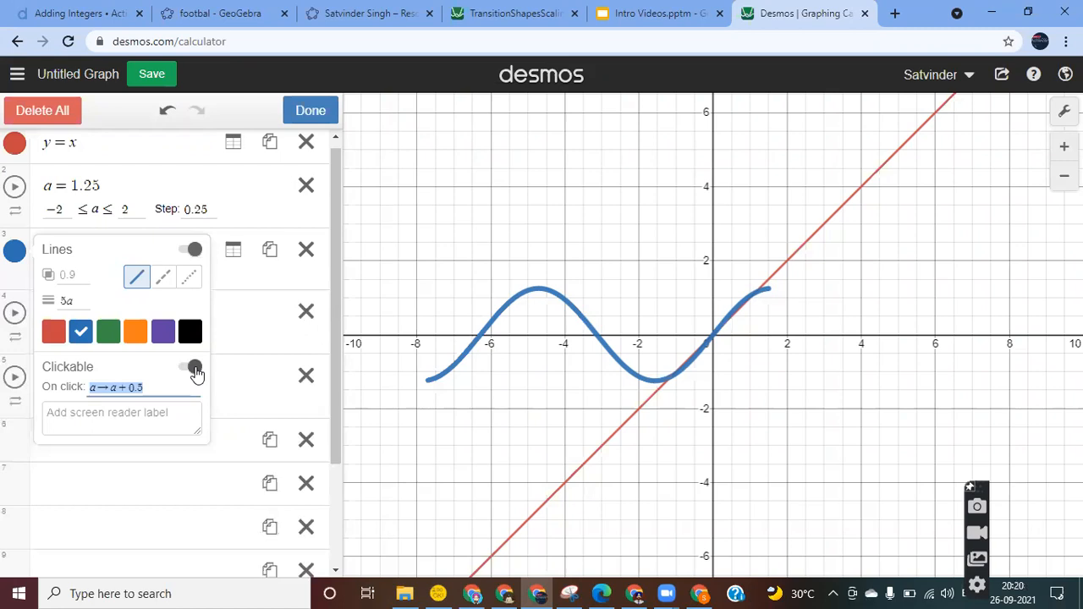
click(148, 388)
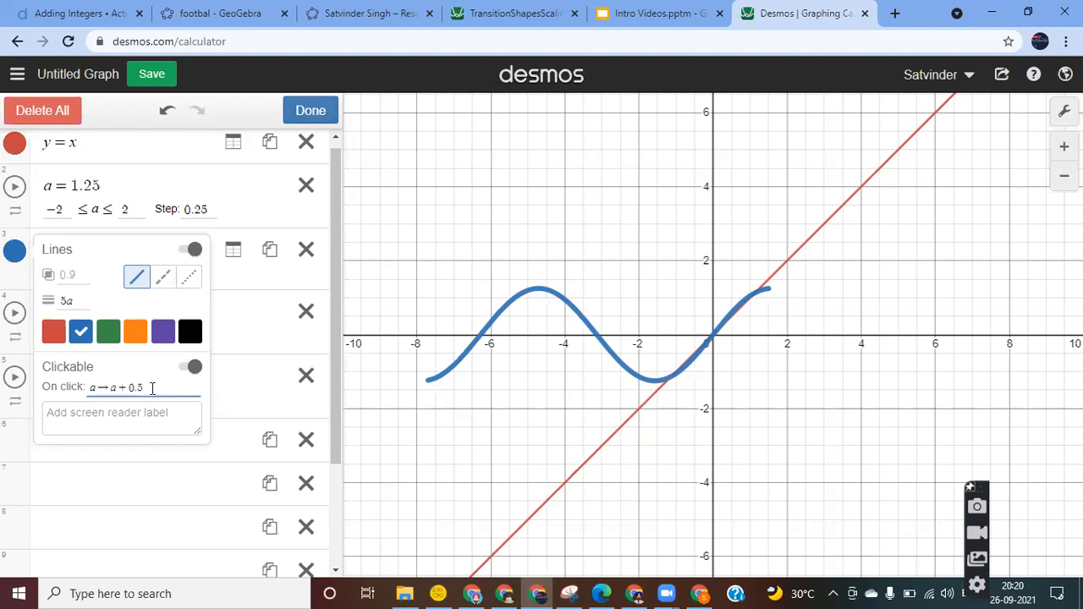
click(311, 113)
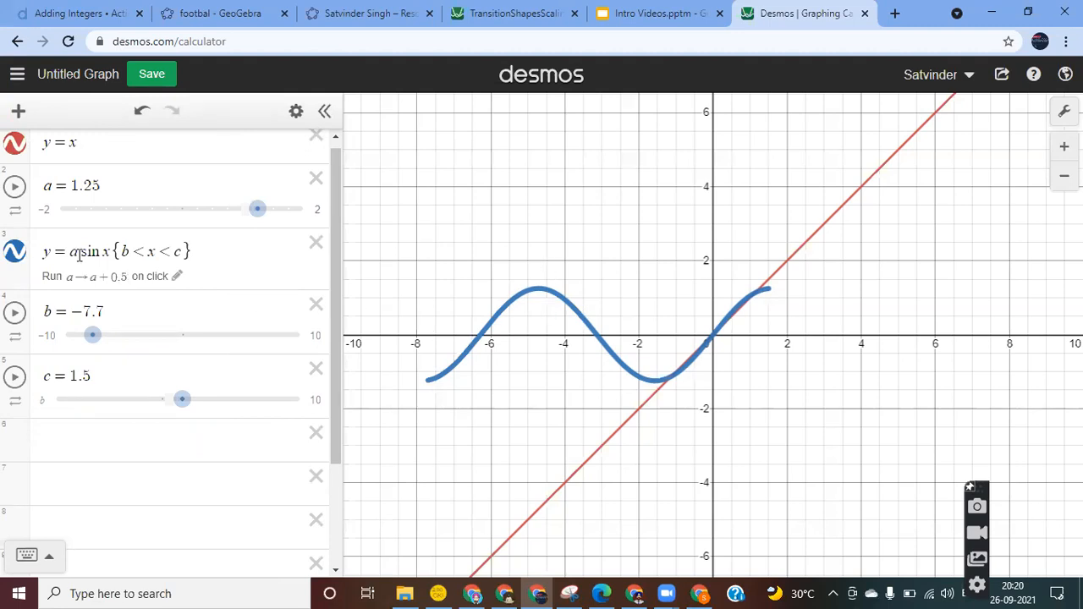
Step: Run the sine curve's click action four times on the graph, raising a to 3.25
click(542, 300)
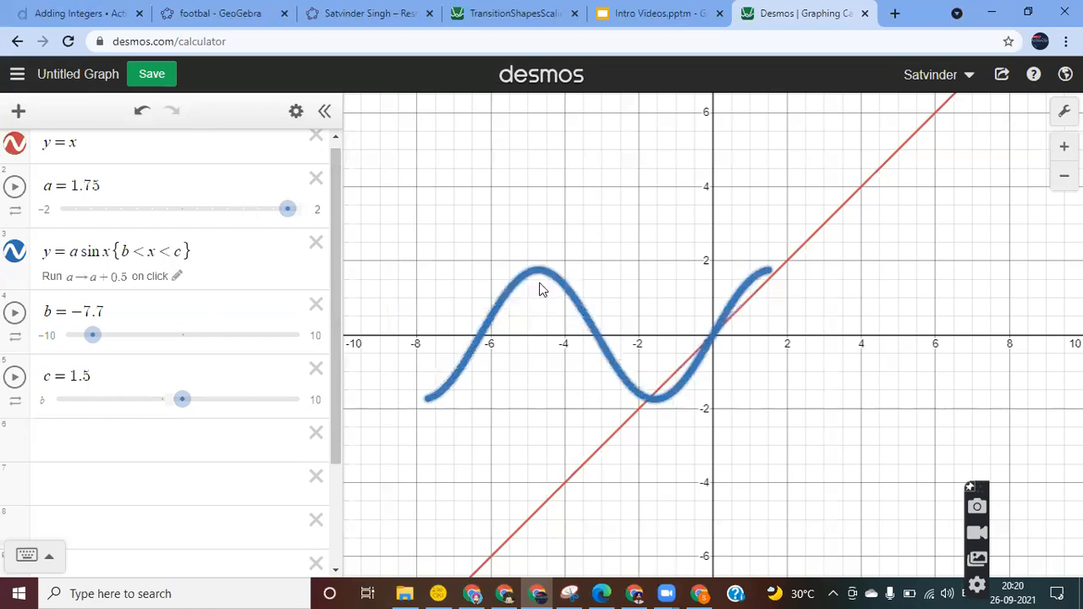
click(542, 280)
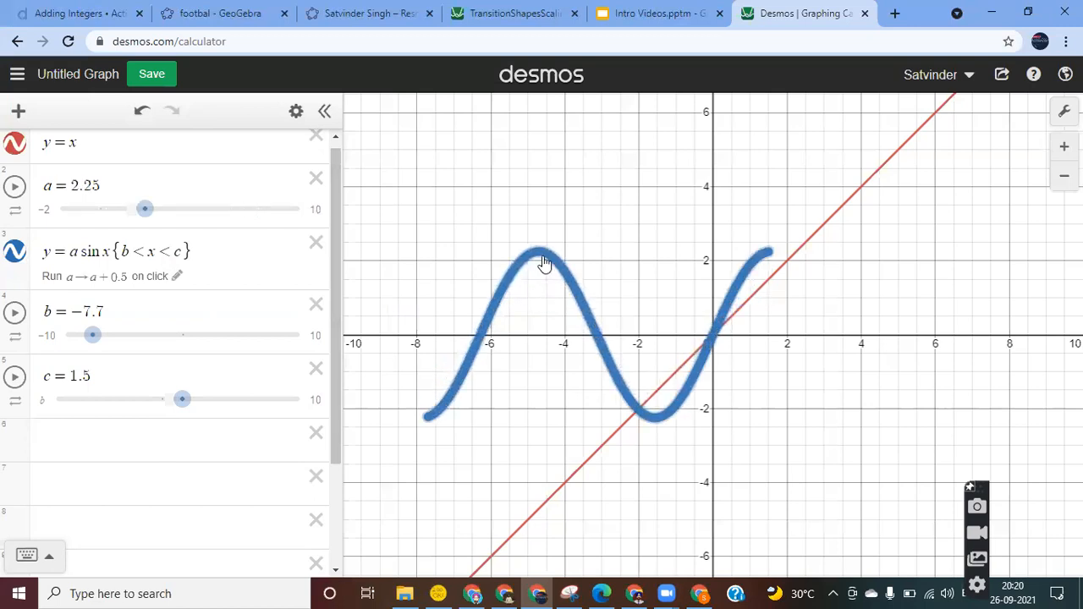
click(543, 262)
click(540, 241)
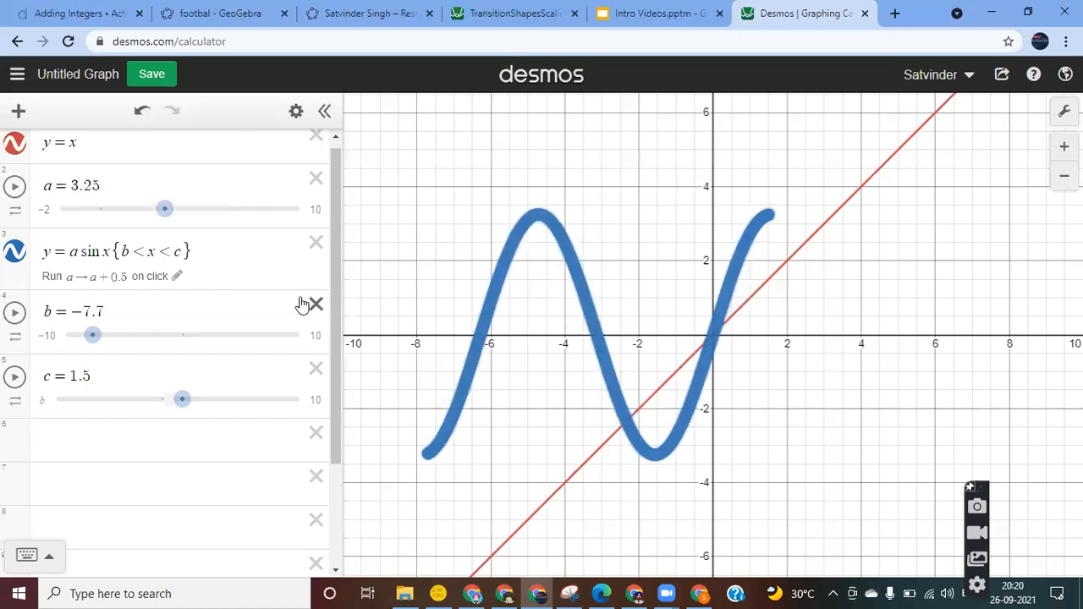
Step: Replace the sine curve's line thickness expression with a fixed value of 4
click(295, 114)
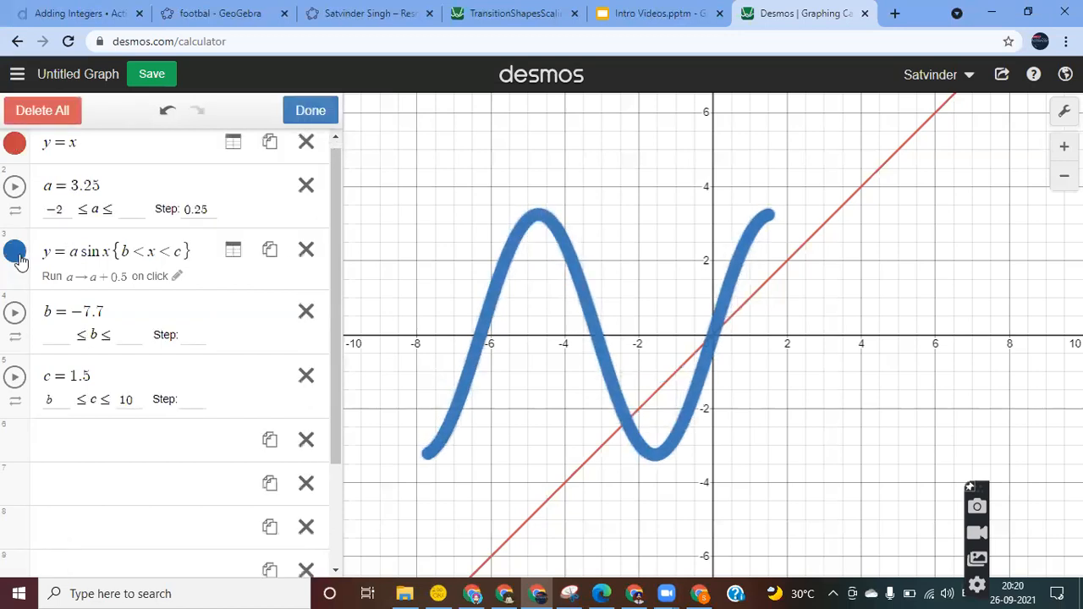
click(14, 250)
double_click(79, 301)
key(BackSpace)
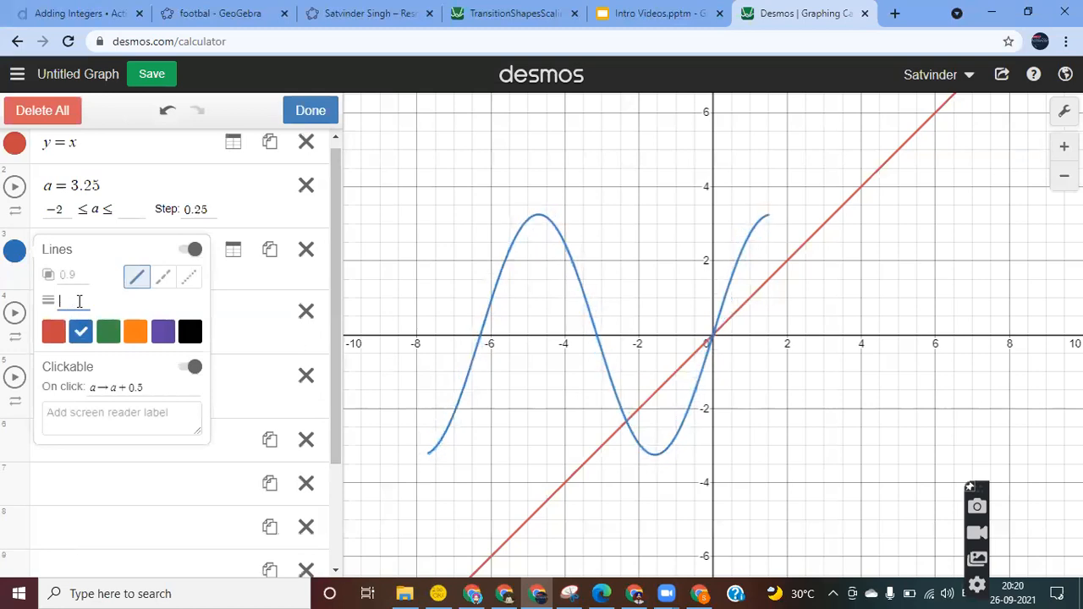
text(4)
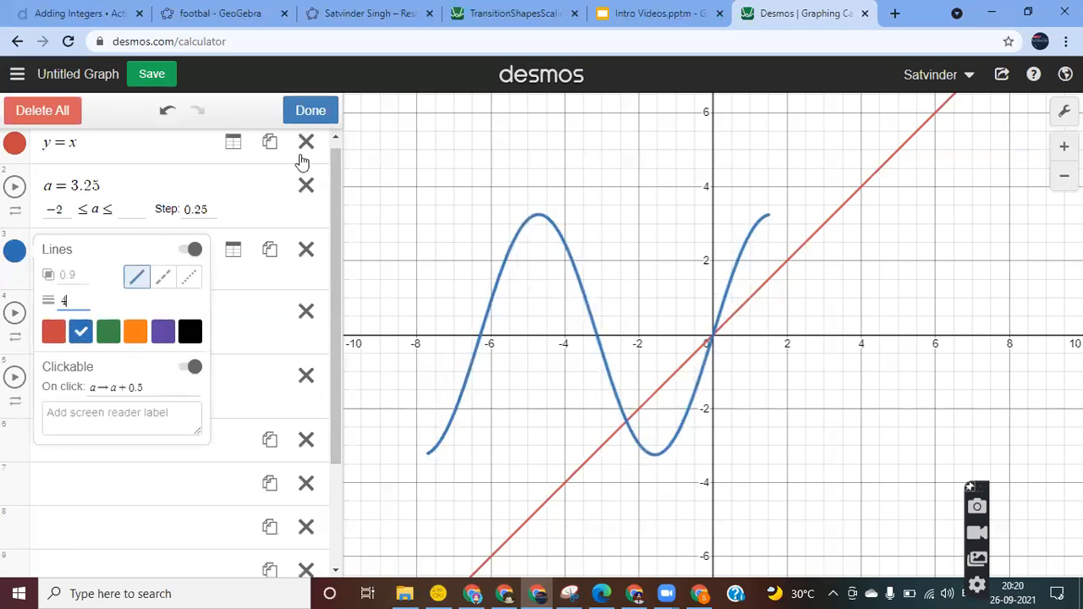
click(309, 111)
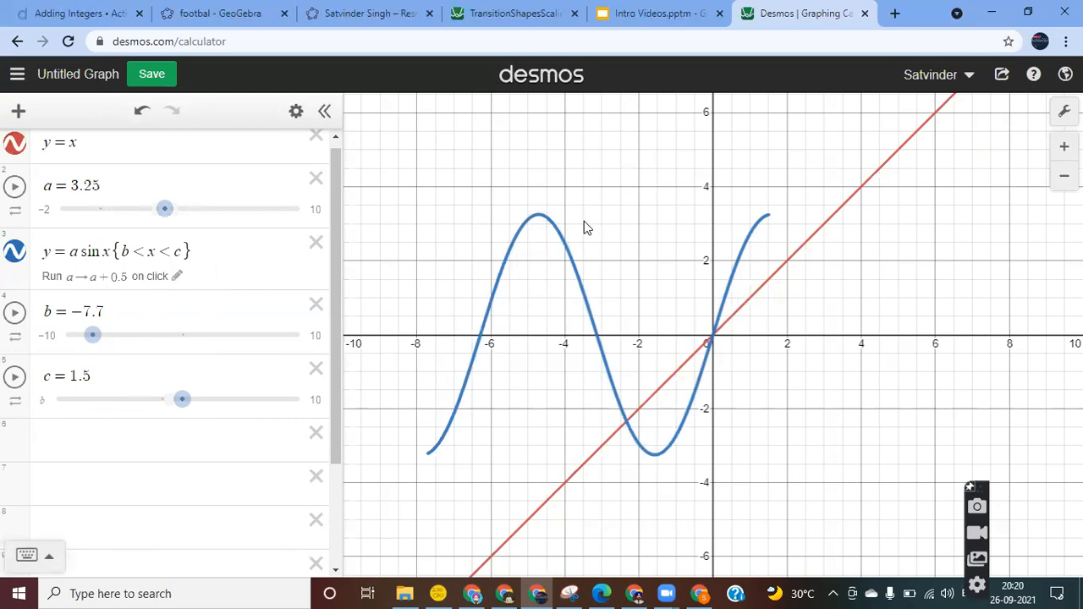
Step: Run the click action on the thinner sine curve three more times, raising a to 4.75
click(542, 220)
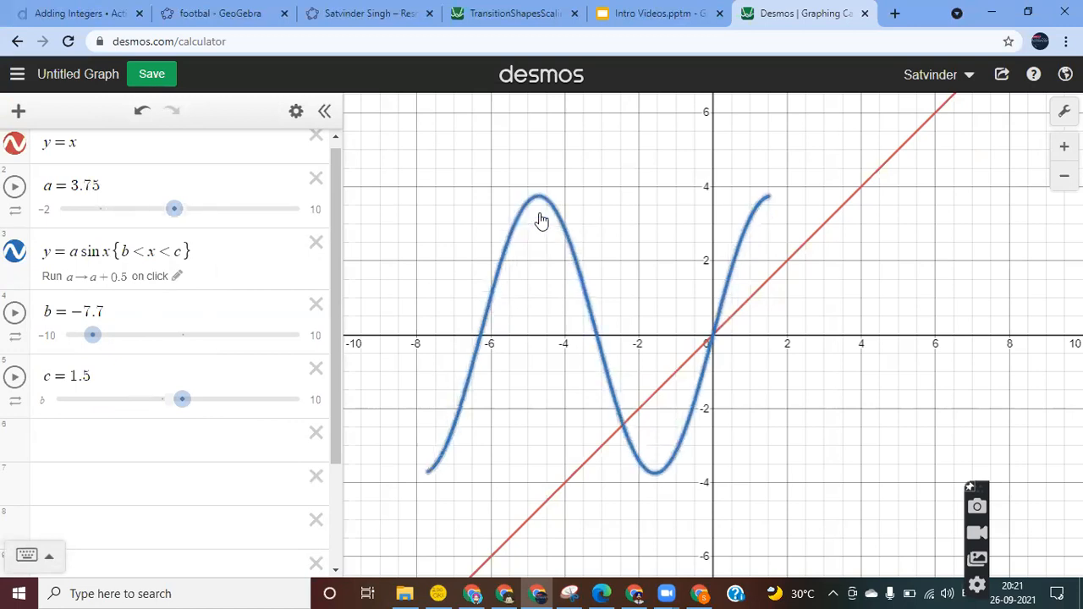
click(539, 206)
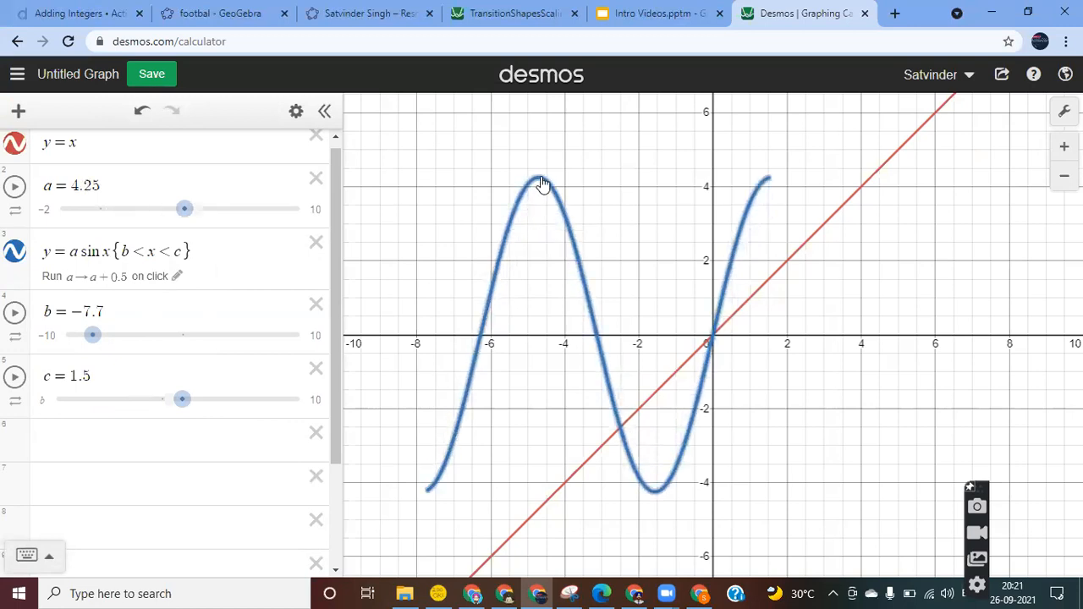
click(542, 183)
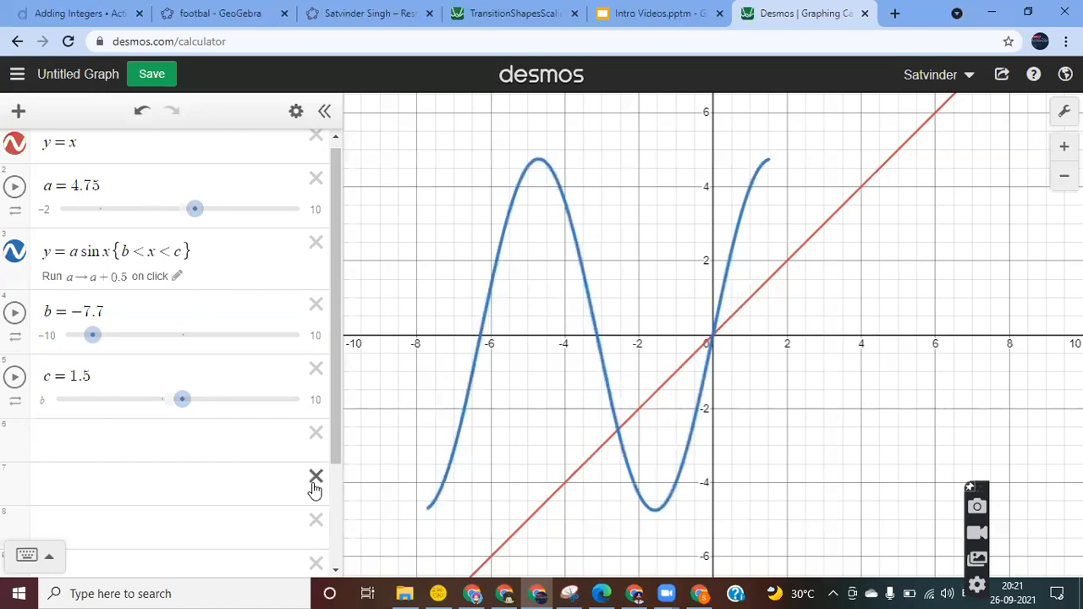
Step: Start a new expression below slider c with an empty pair of parentheses
click(74, 439)
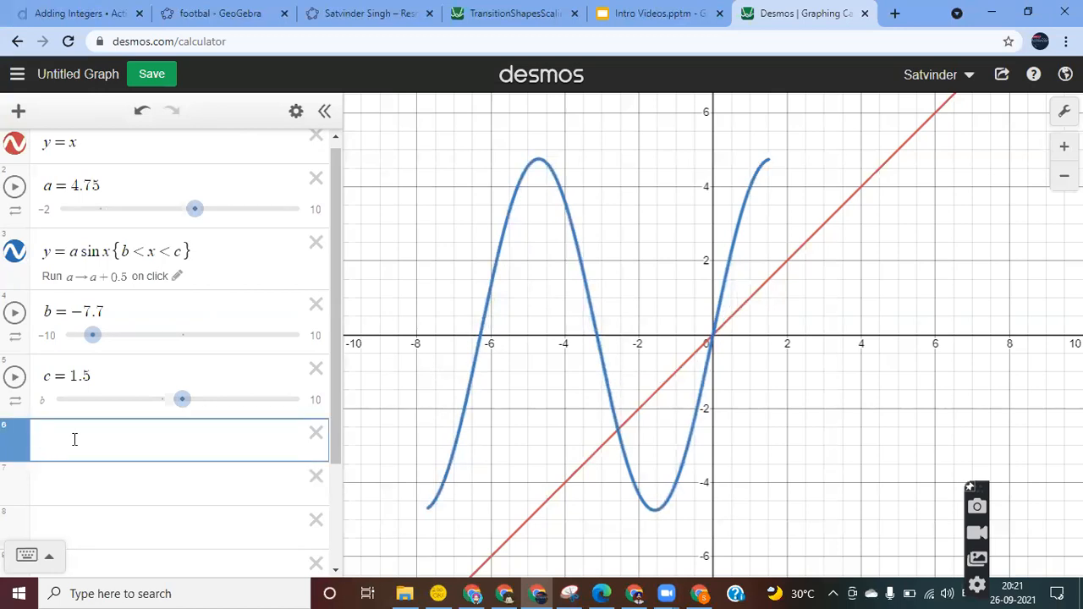
text(()
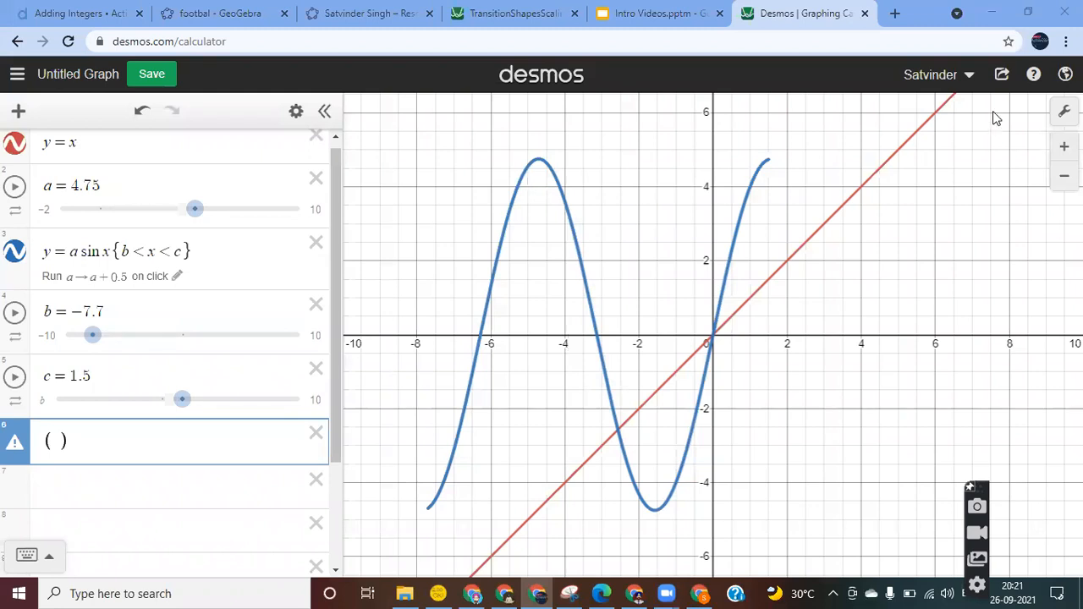
click(968, 76)
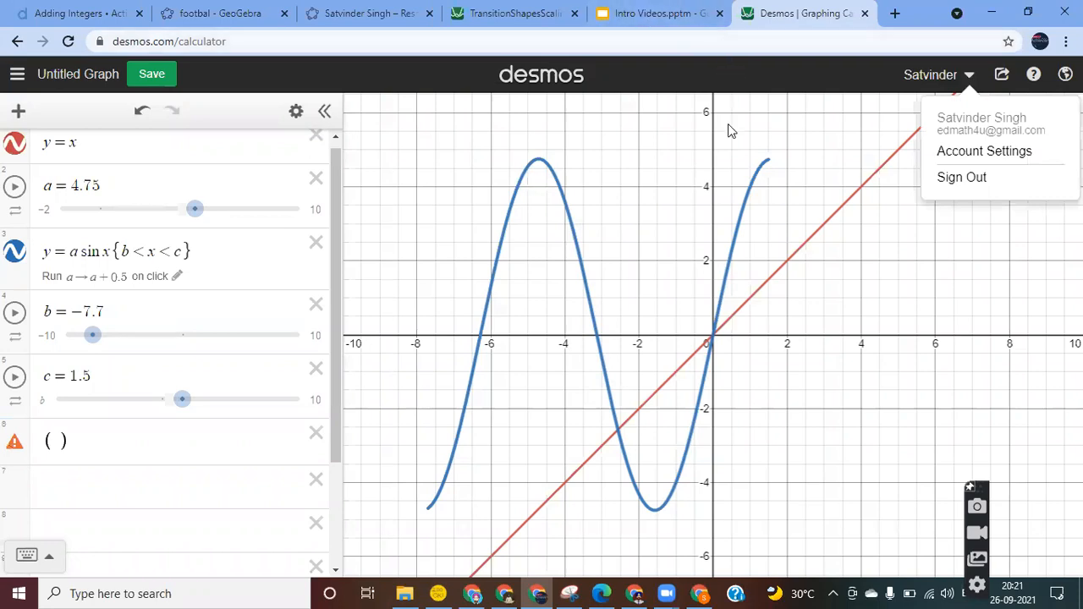
click(116, 481)
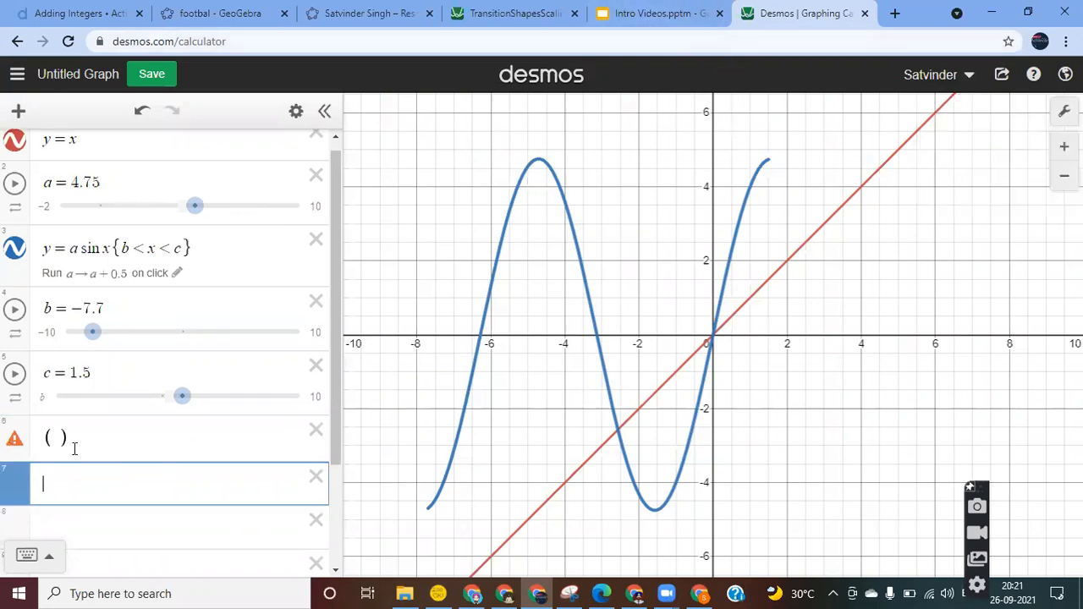
click(62, 439)
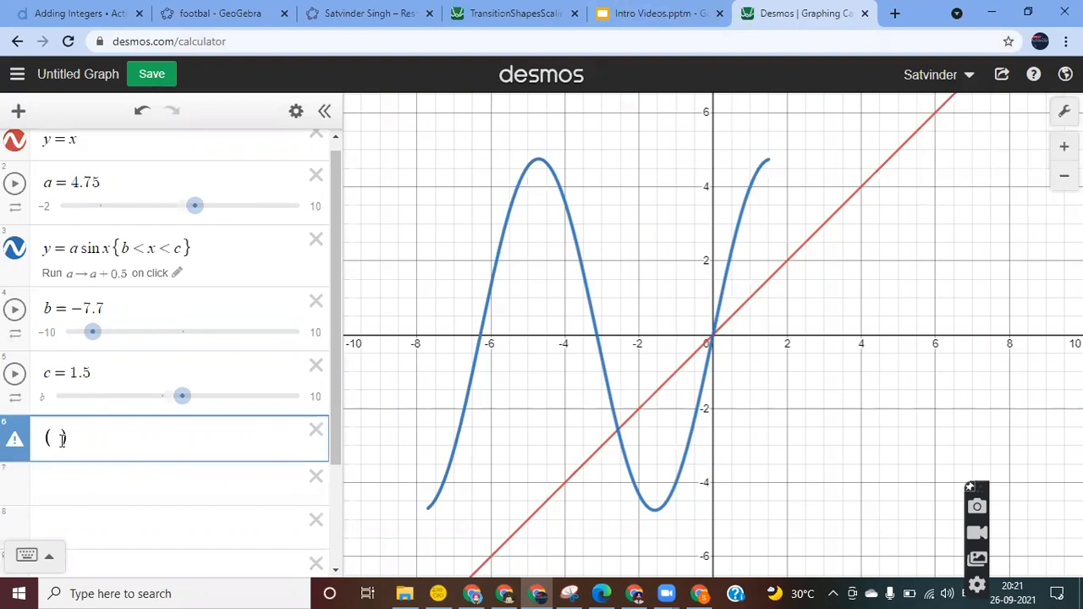
Step: Open desmos.com in a new browser tab, view the account settings and close them
click(896, 14)
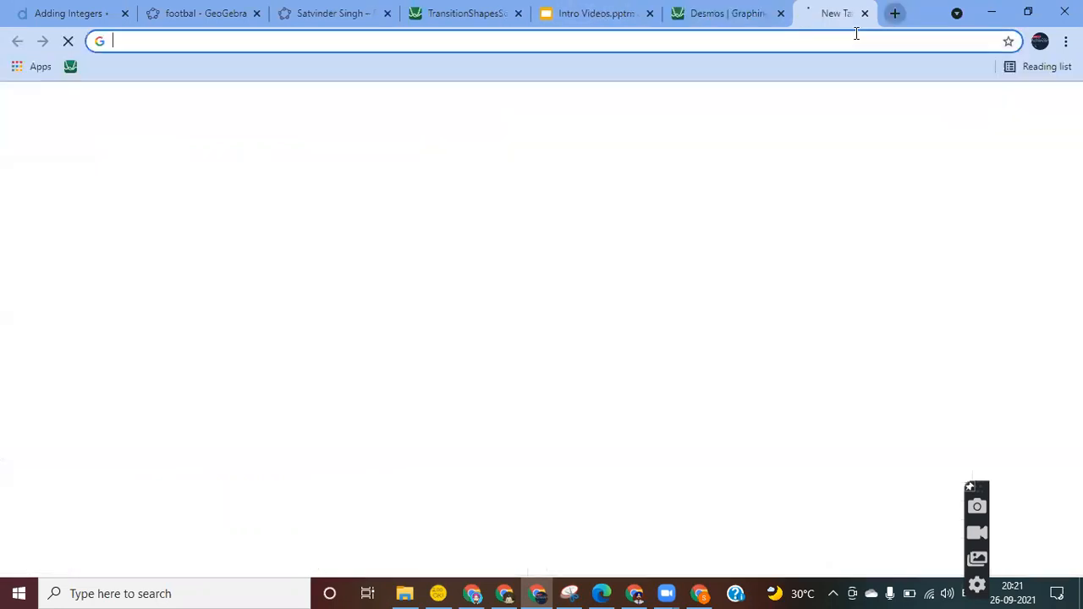
text(d)
key(Return)
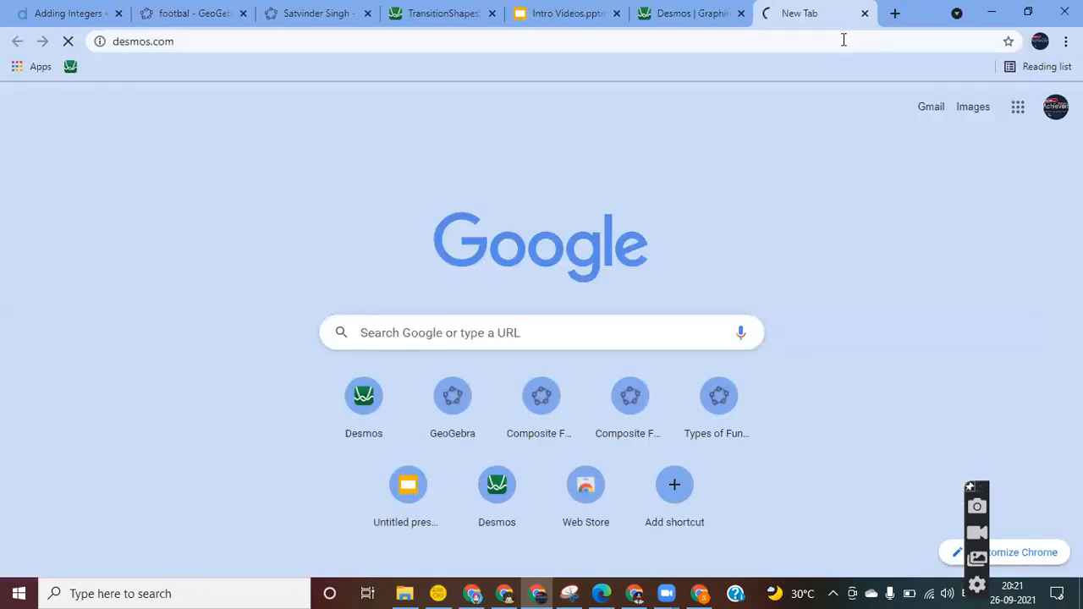
click(1012, 81)
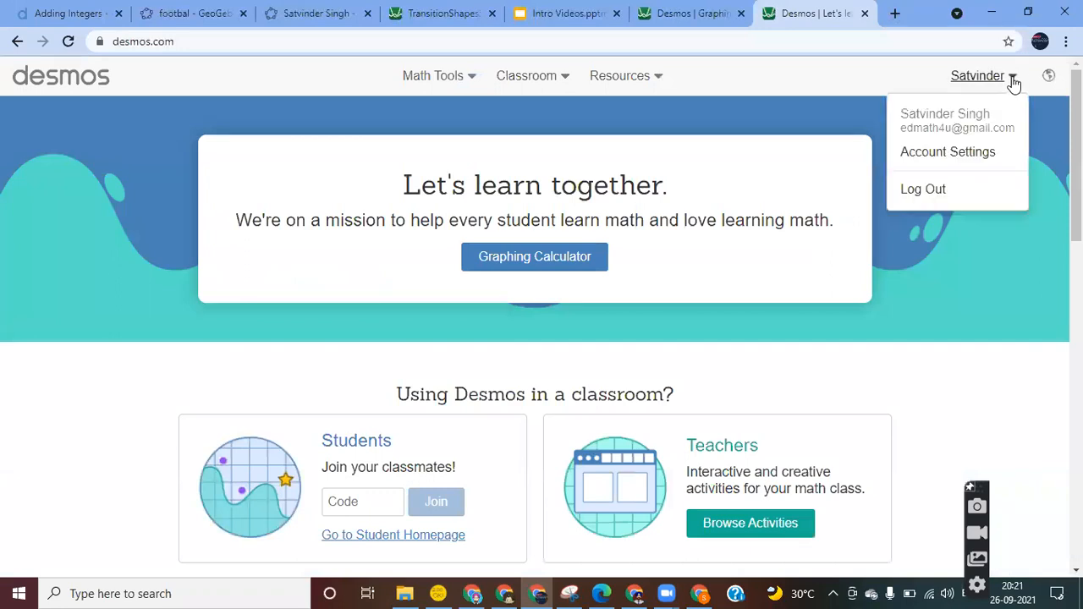
click(948, 160)
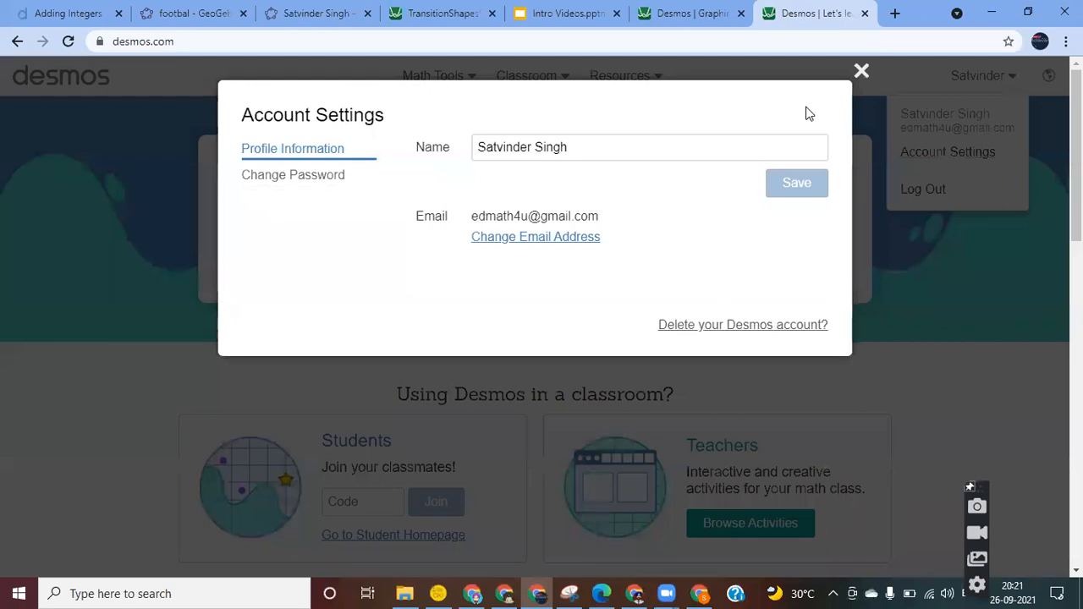
click(862, 72)
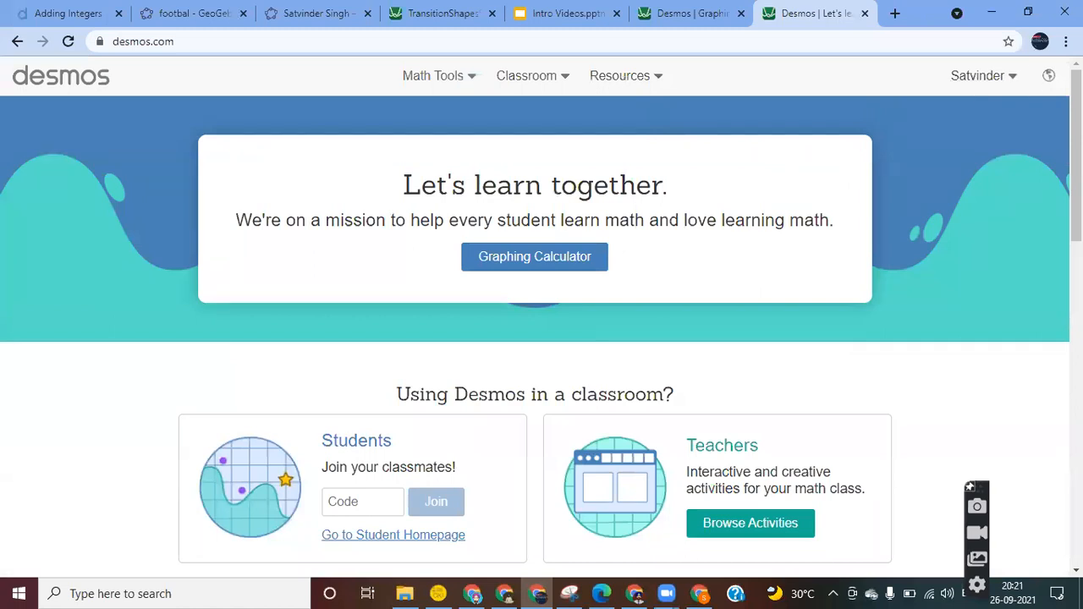
Step: View the site's language options, and open the account settings twice to examine the profile information before closing them
click(1048, 77)
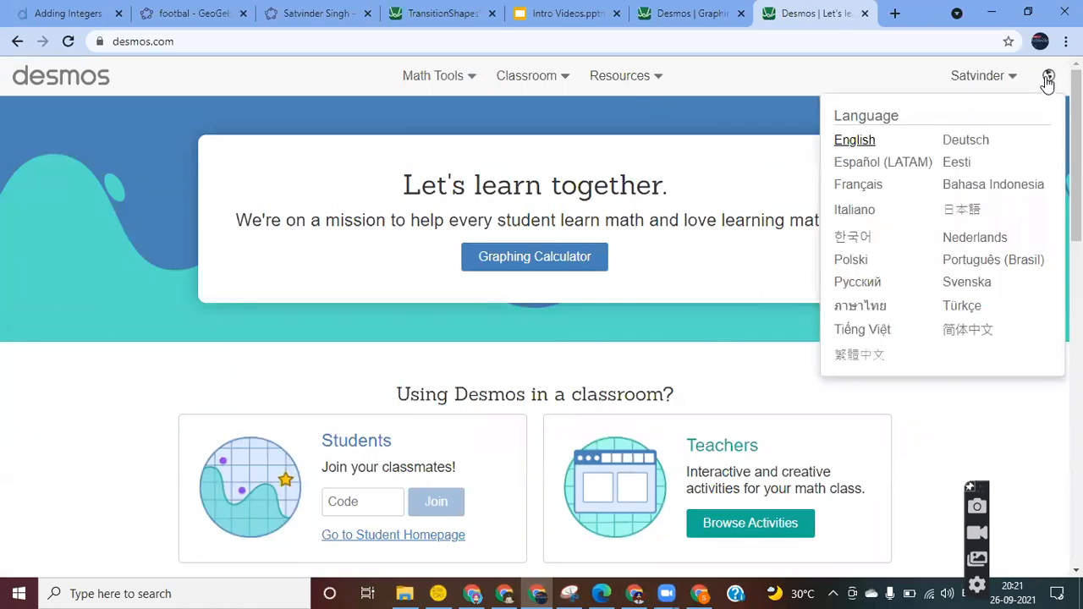
click(978, 76)
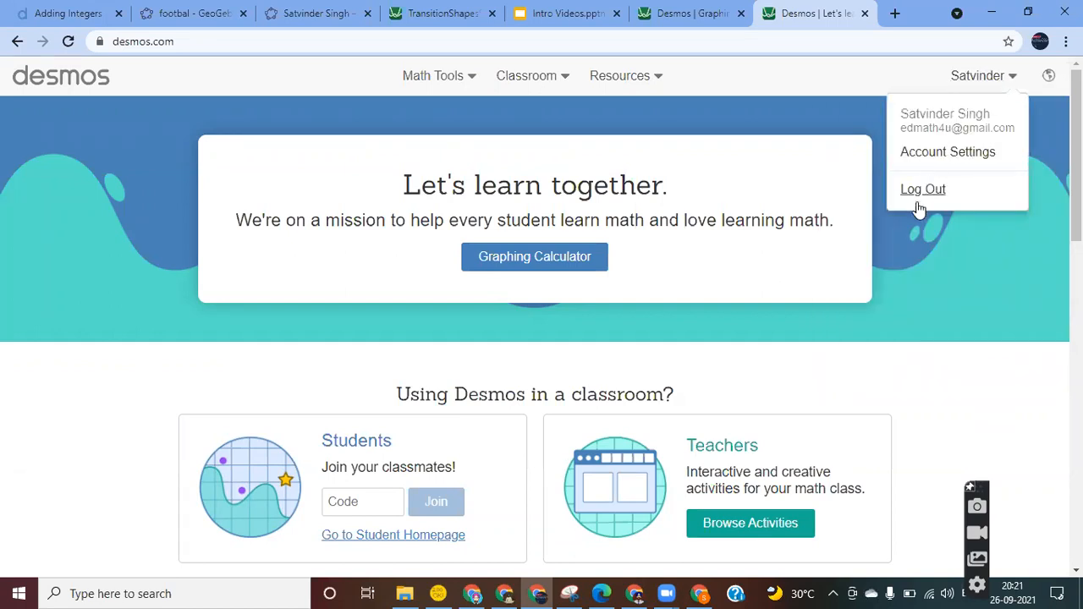
click(958, 156)
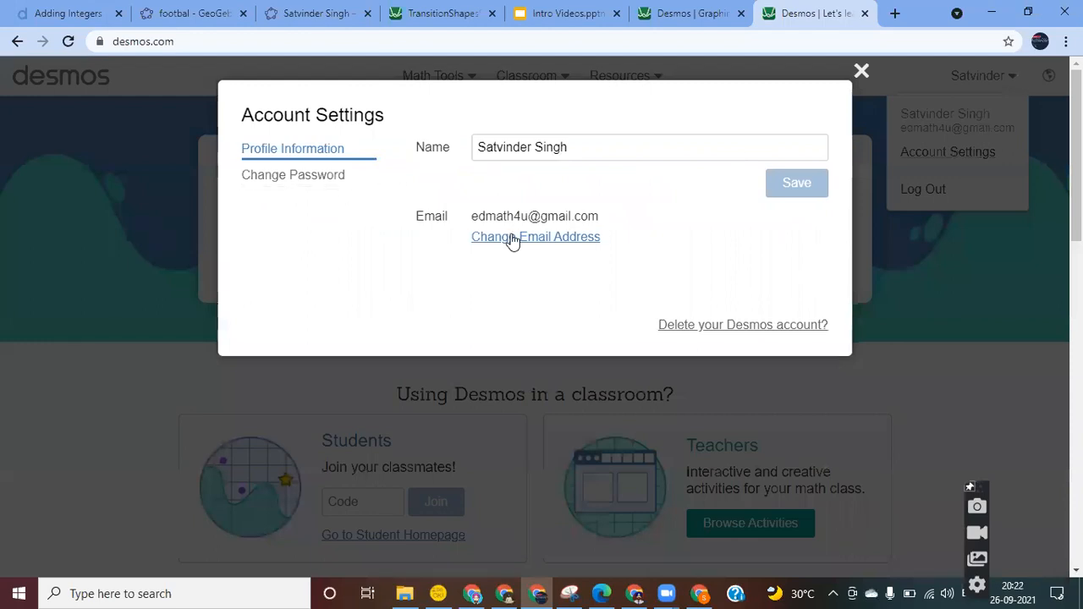
click(861, 71)
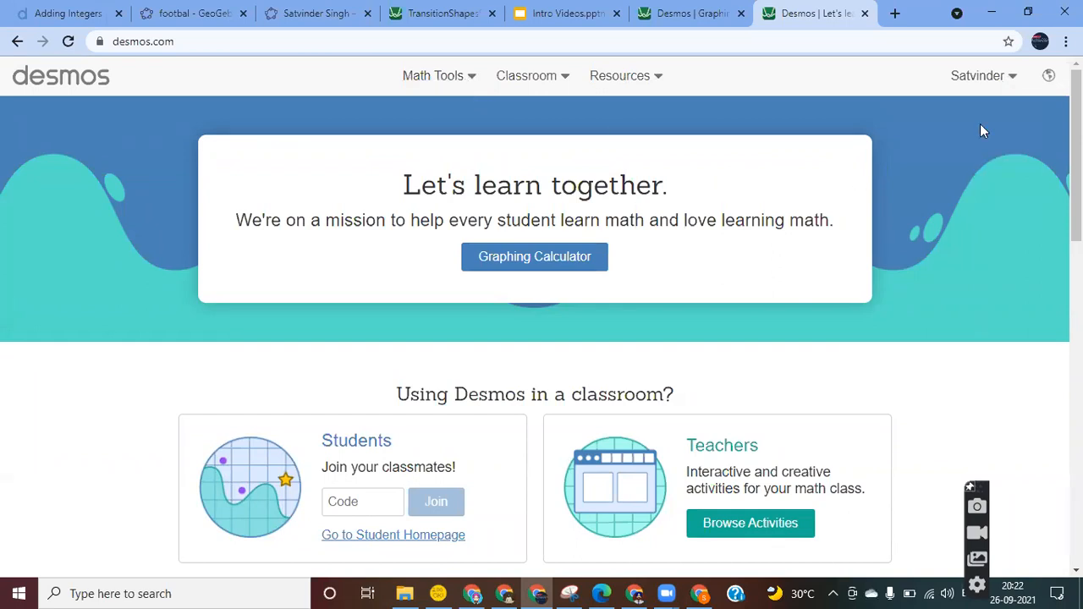
click(1007, 85)
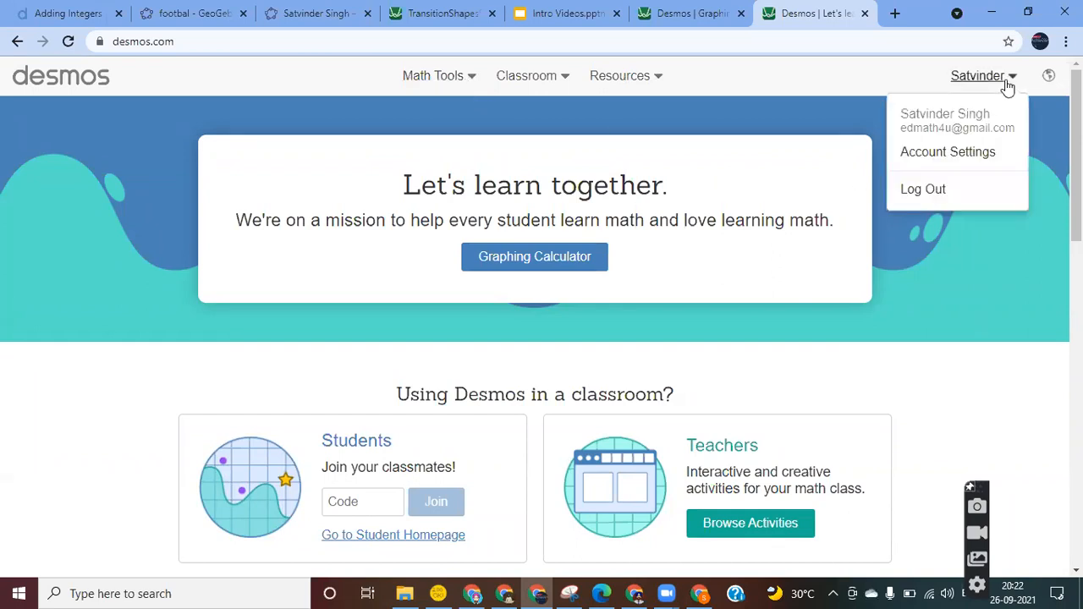
click(959, 160)
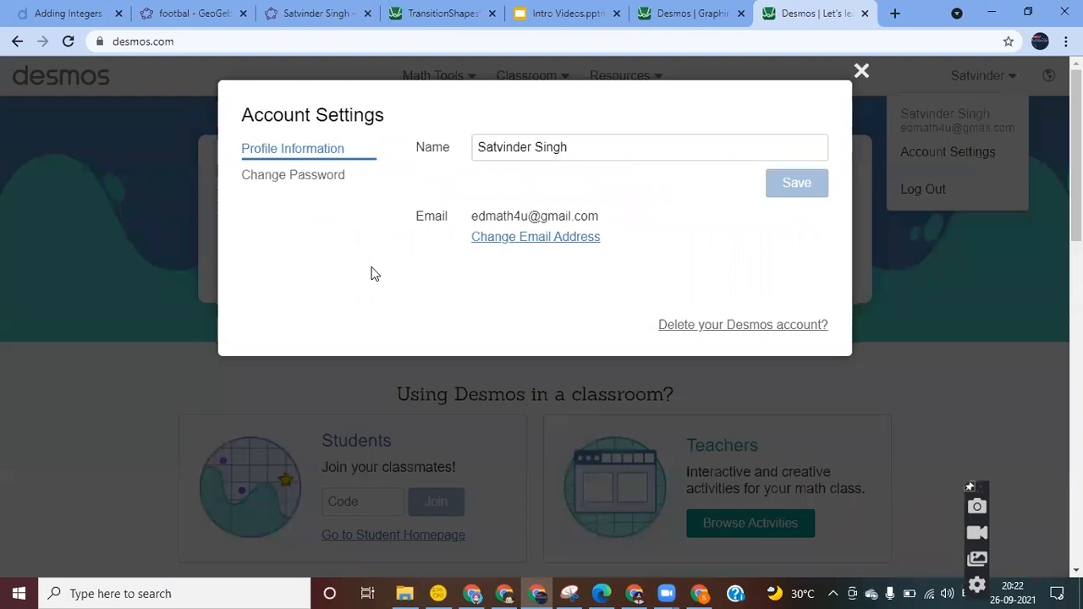
click(861, 73)
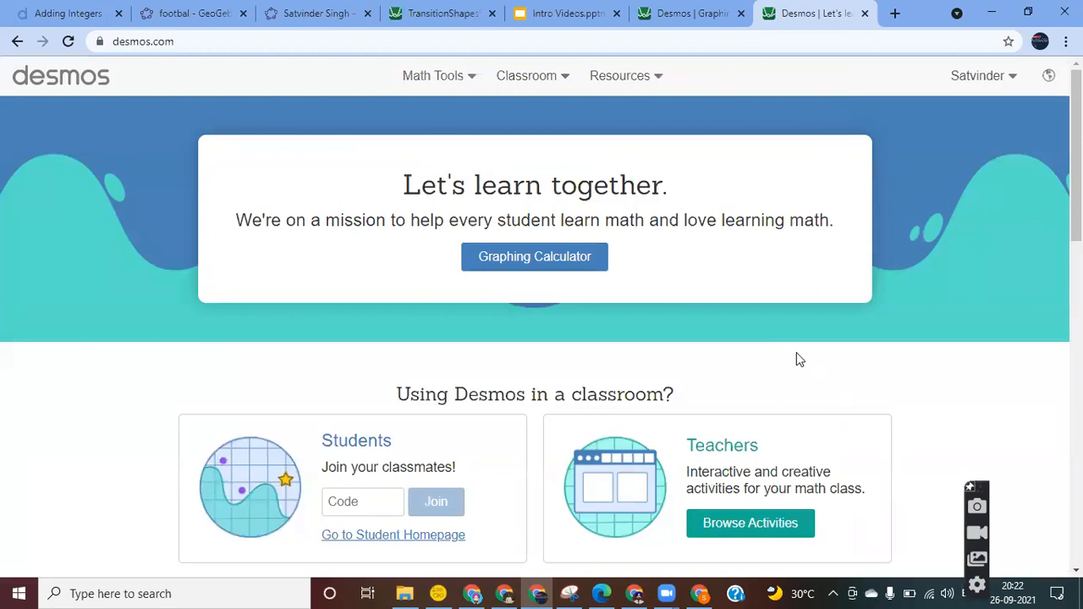
scroll(798, 356, down, 2)
scroll(796, 352, up, 2)
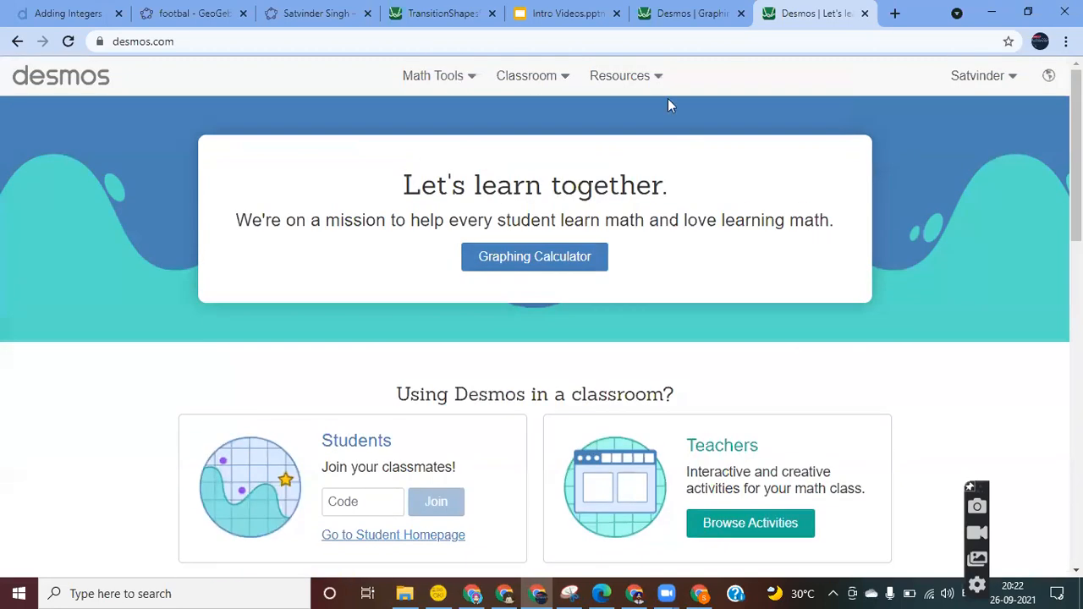
Step: Return to the graph and complete the empty parentheses as the point (-4,5), labelled "Increase"
click(677, 12)
click(51, 443)
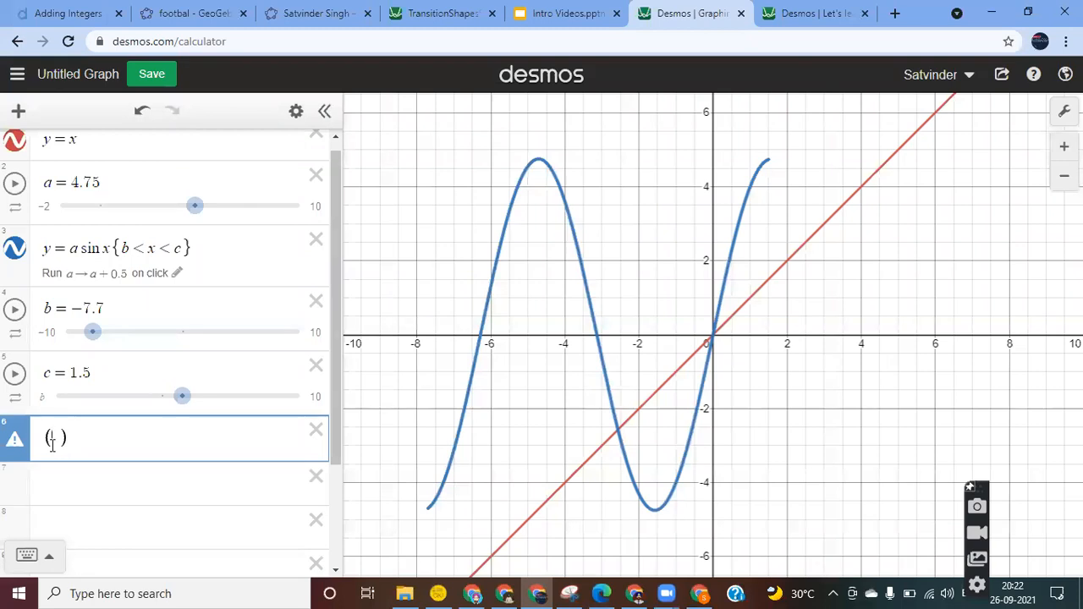
text(-4,5)
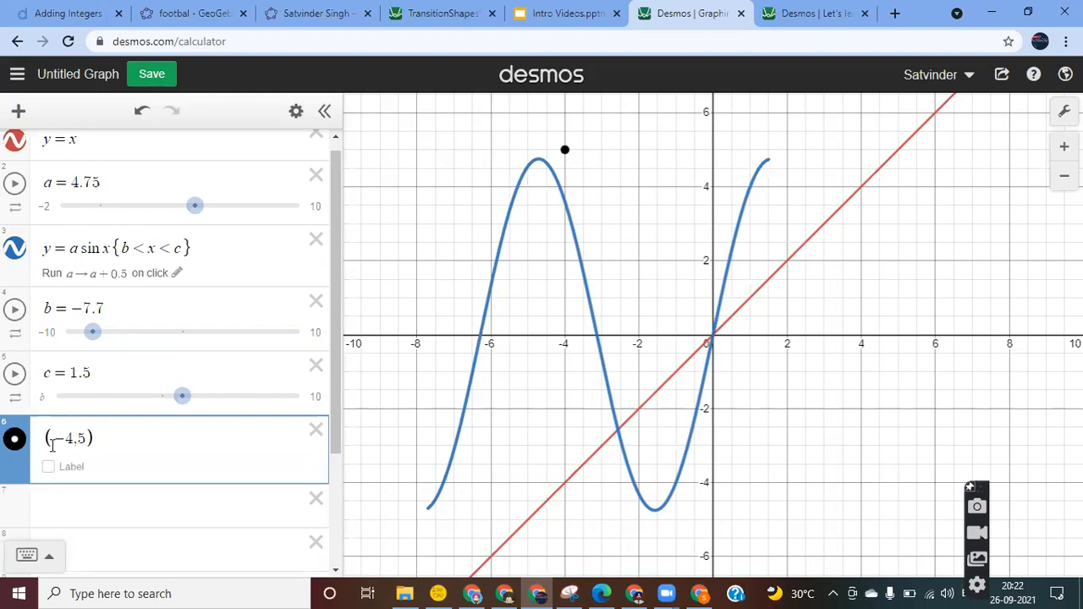
click(49, 467)
text(Increase)
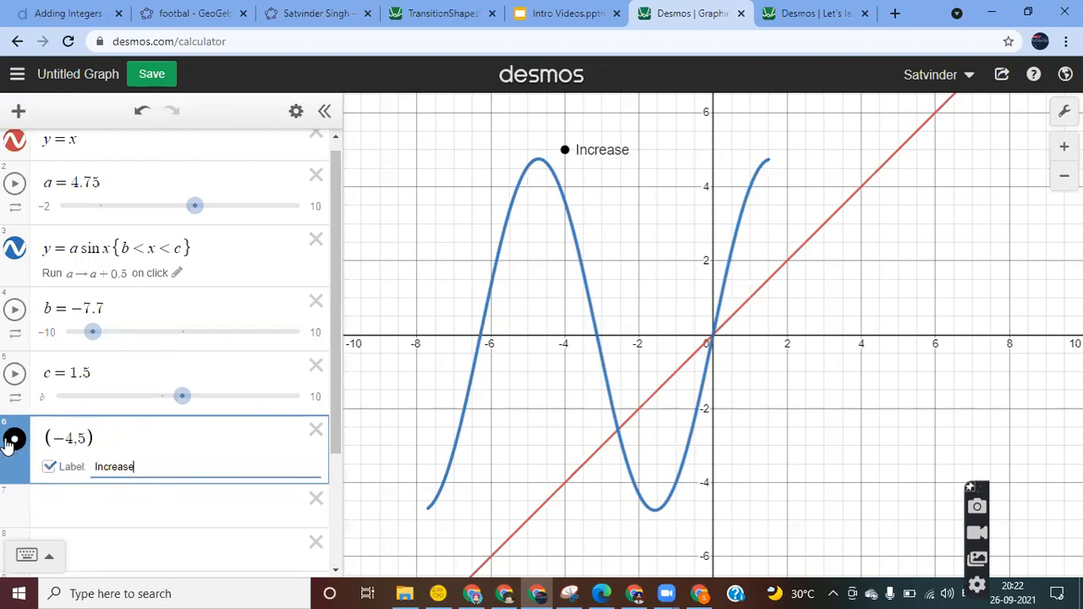
Step: Add the point (4,-4) in the next expression row and label it "Decrease"
click(74, 512)
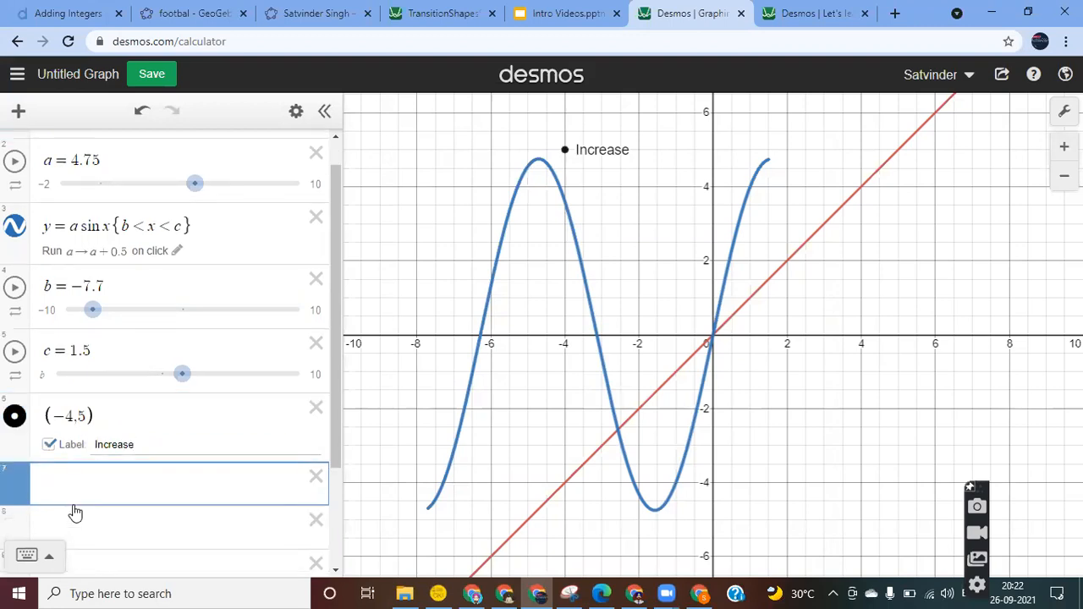
text(()
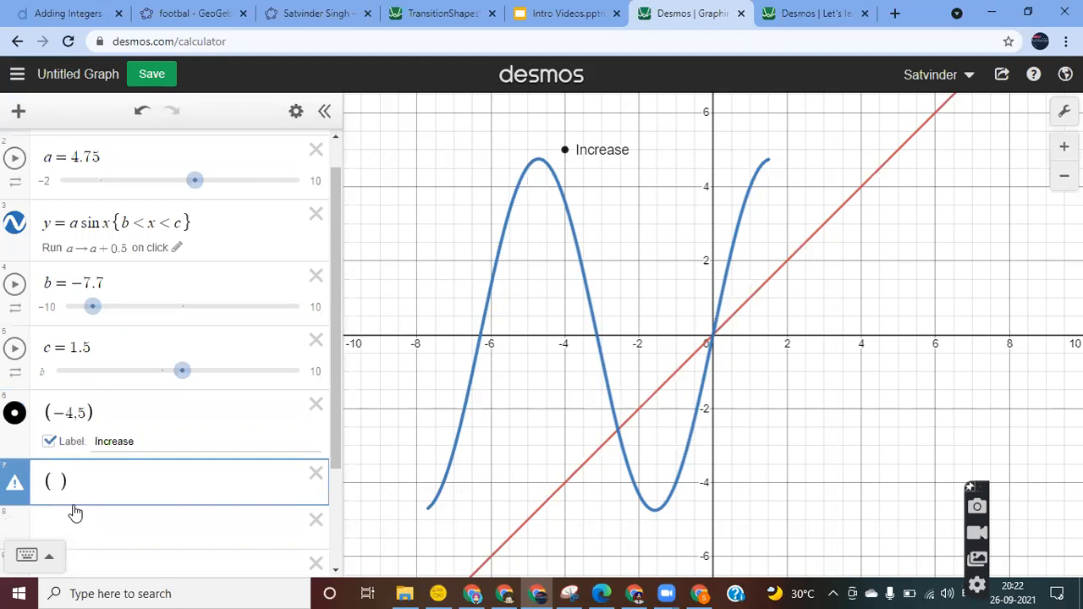
text(4,-4)
click(48, 510)
click(113, 512)
text(D)
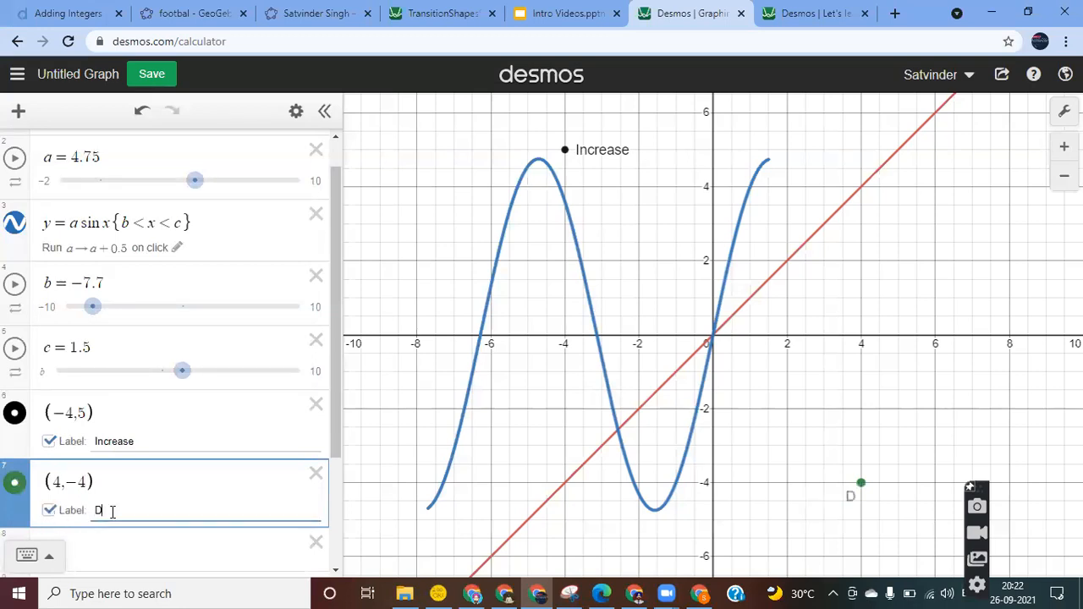
text(ecrease)
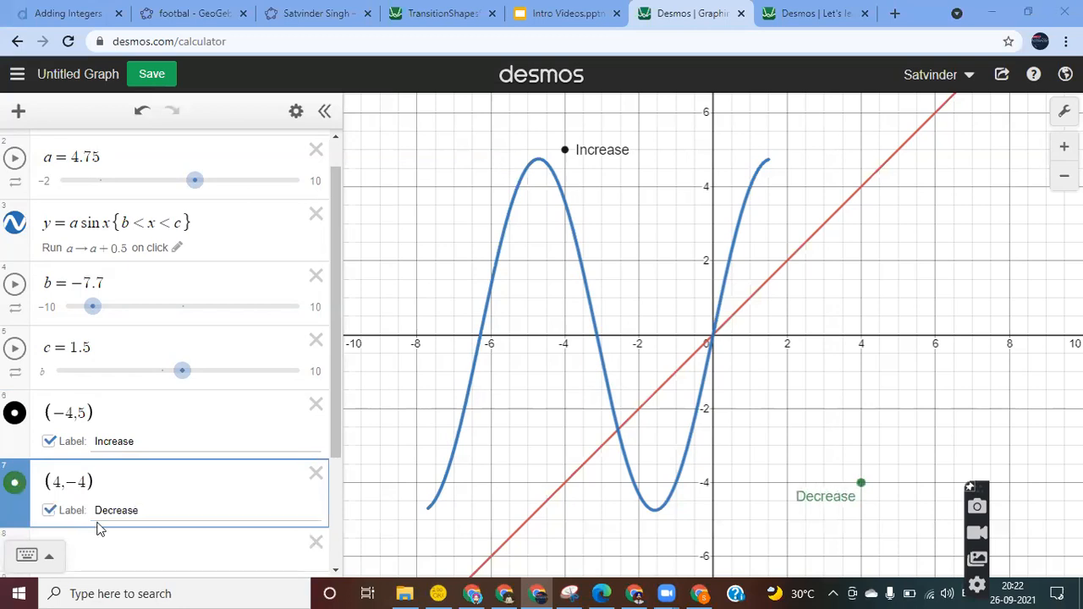
click(106, 533)
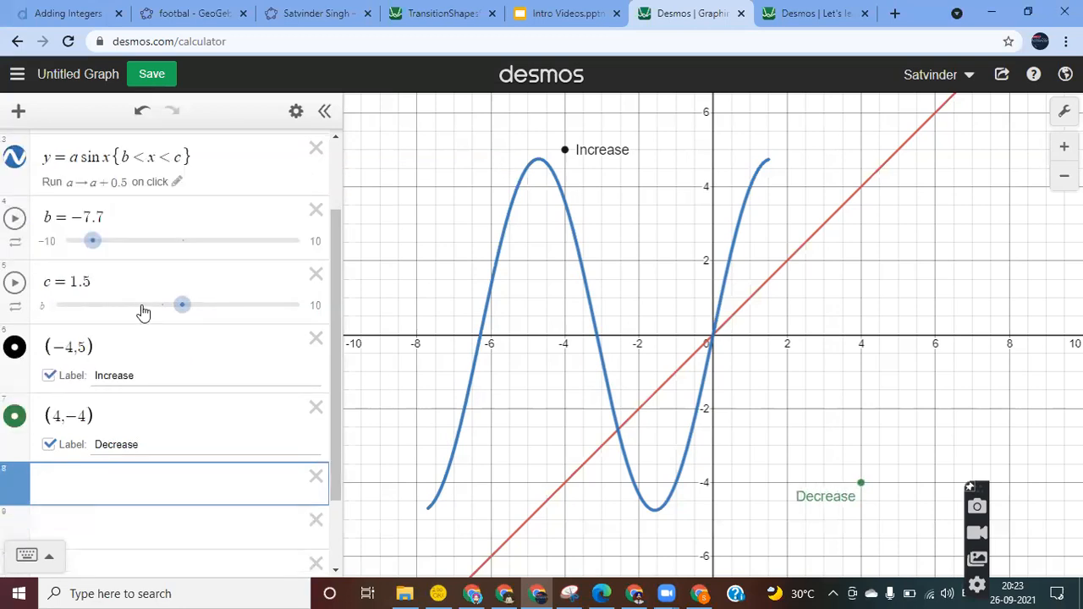
Step: Clear the sine curve's click action and make the curve no longer clickable
click(178, 184)
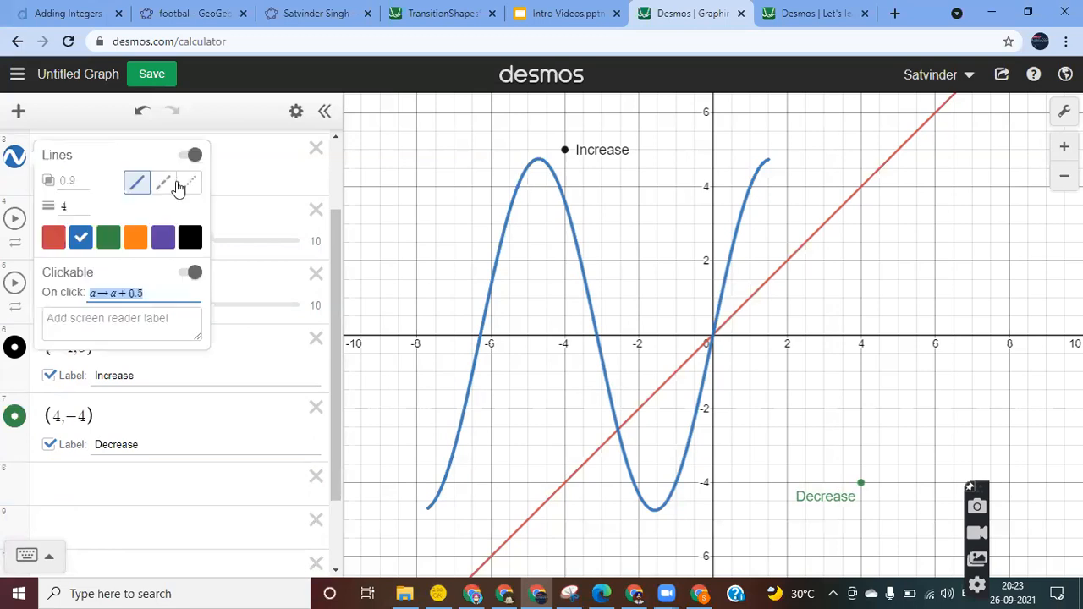
drag(140, 292, 88, 293)
key(BackSpace)
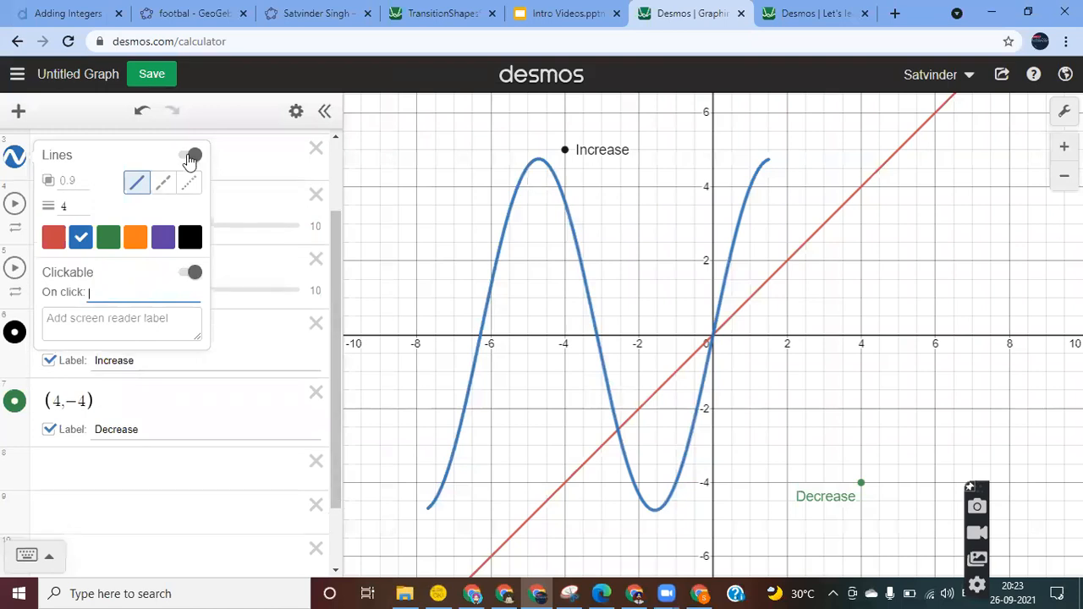
click(183, 275)
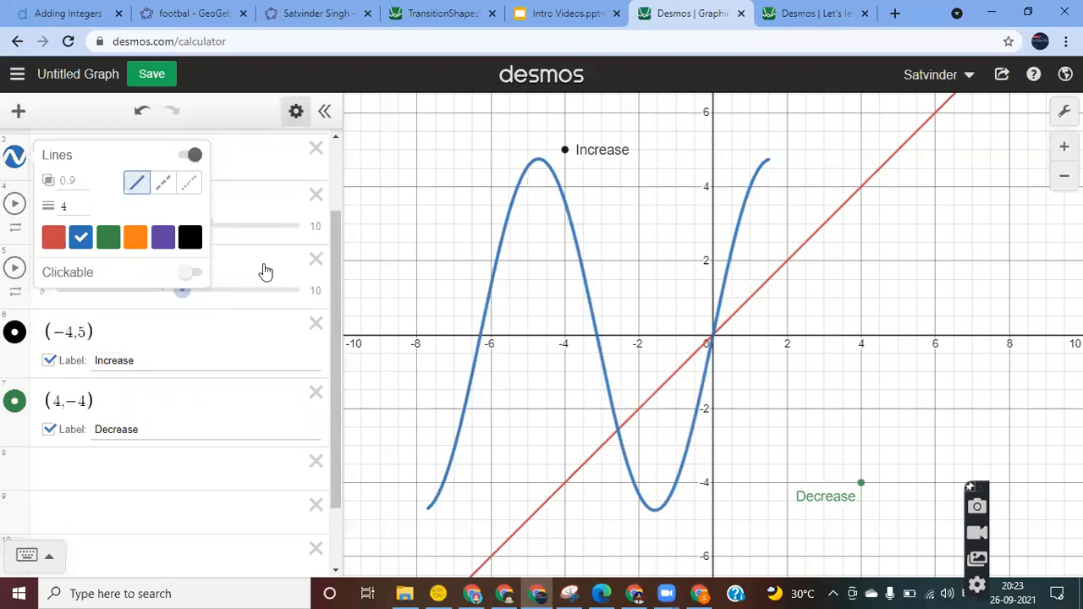
click(126, 488)
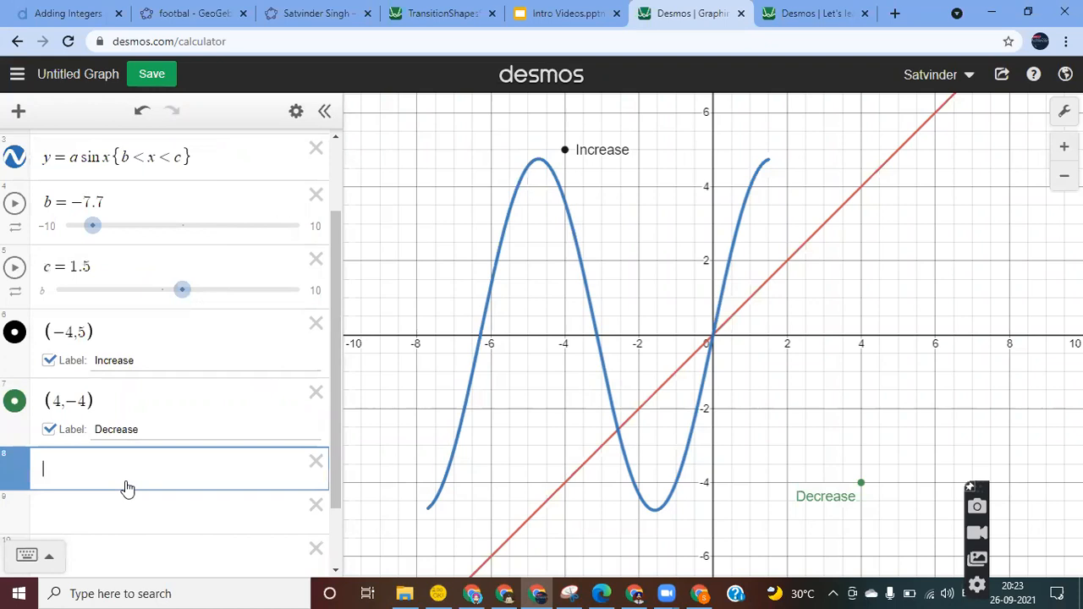
Step: Make the "Increase" point clickable with the action a → a + 0.5
click(296, 111)
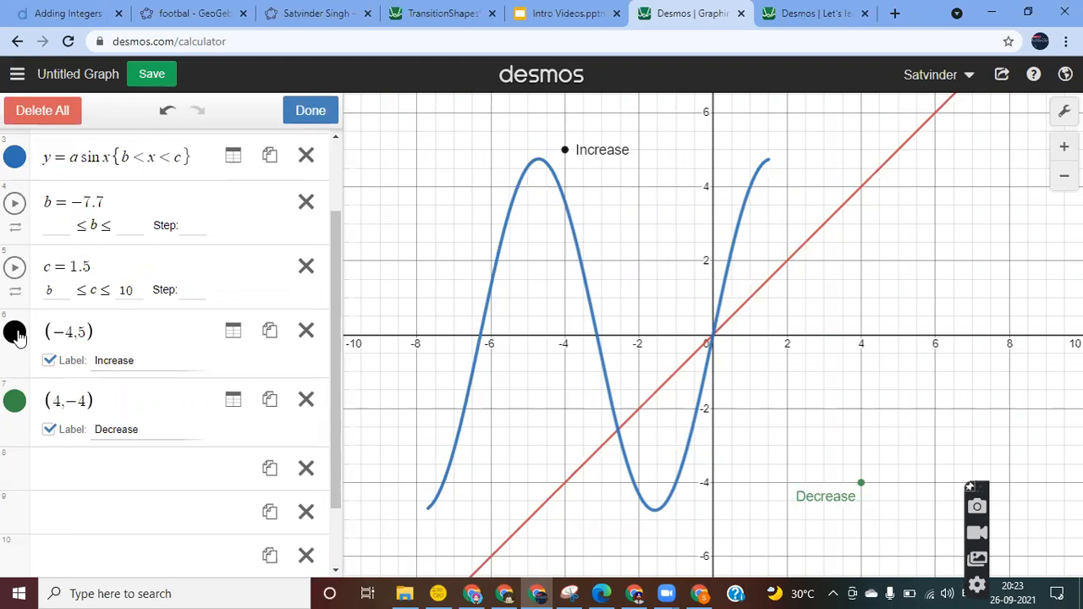
click(16, 333)
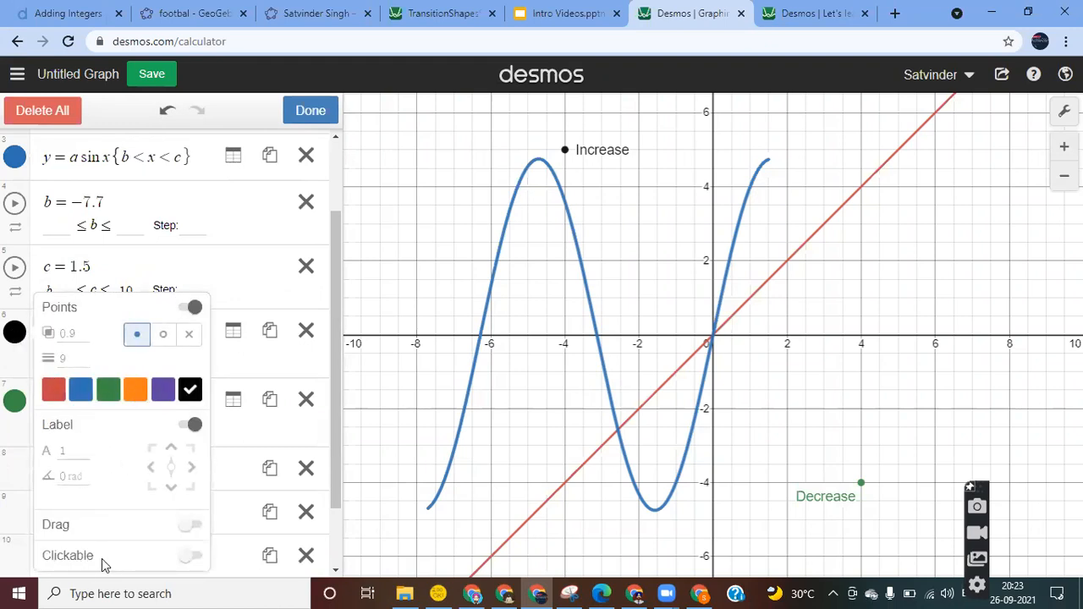
click(192, 556)
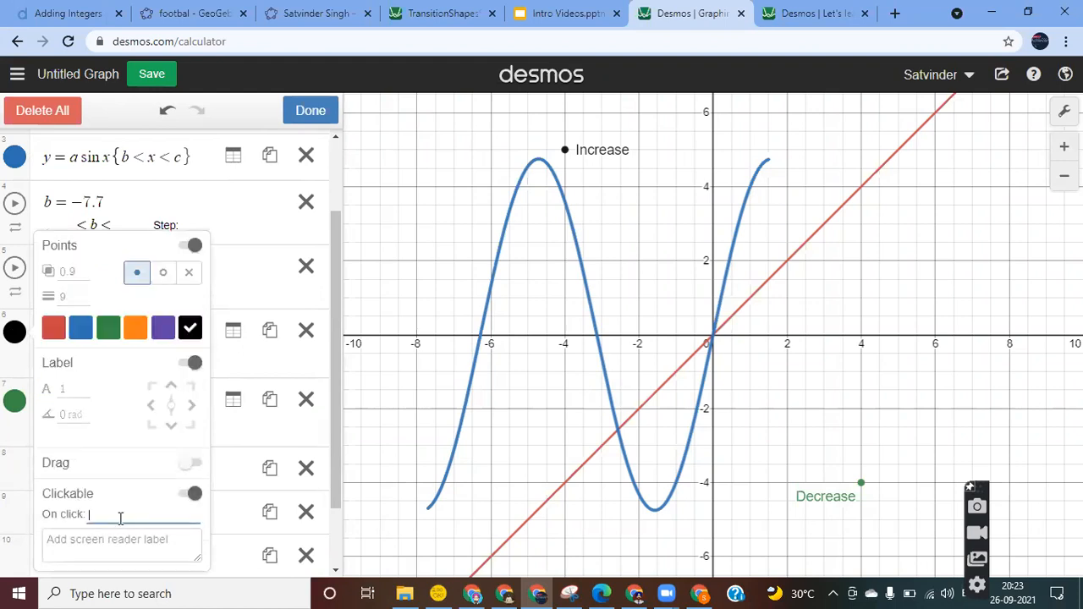
text(a->a+0.5)
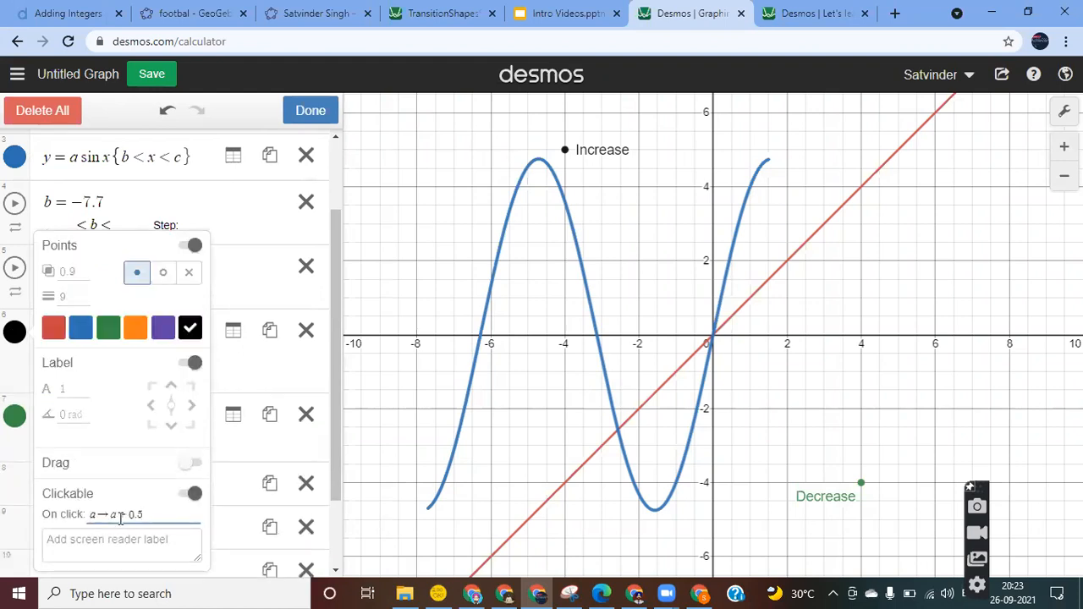
key(BackSpace)
text(3)
Step: Make the "Decrease" point clickable with the action a → a - 0.5 and finish editing the expression list
click(13, 417)
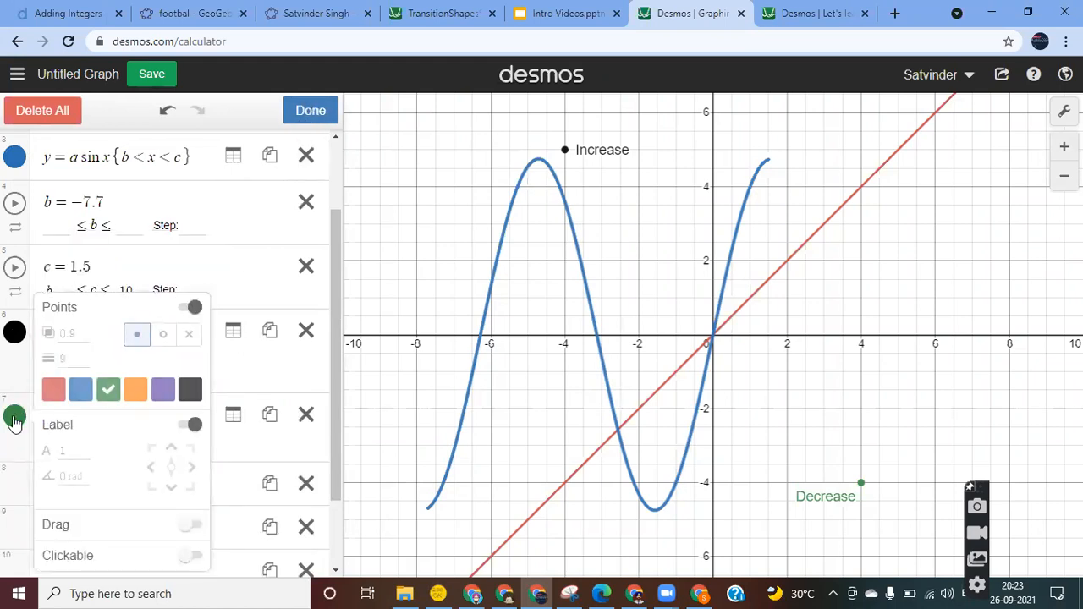
click(193, 557)
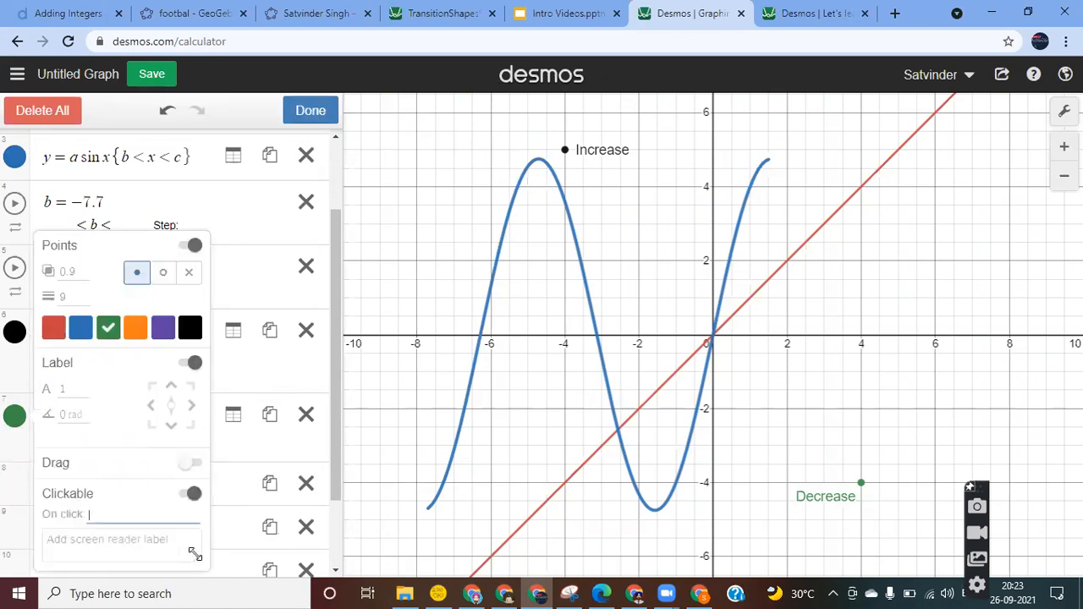
text(a->a+0.5)
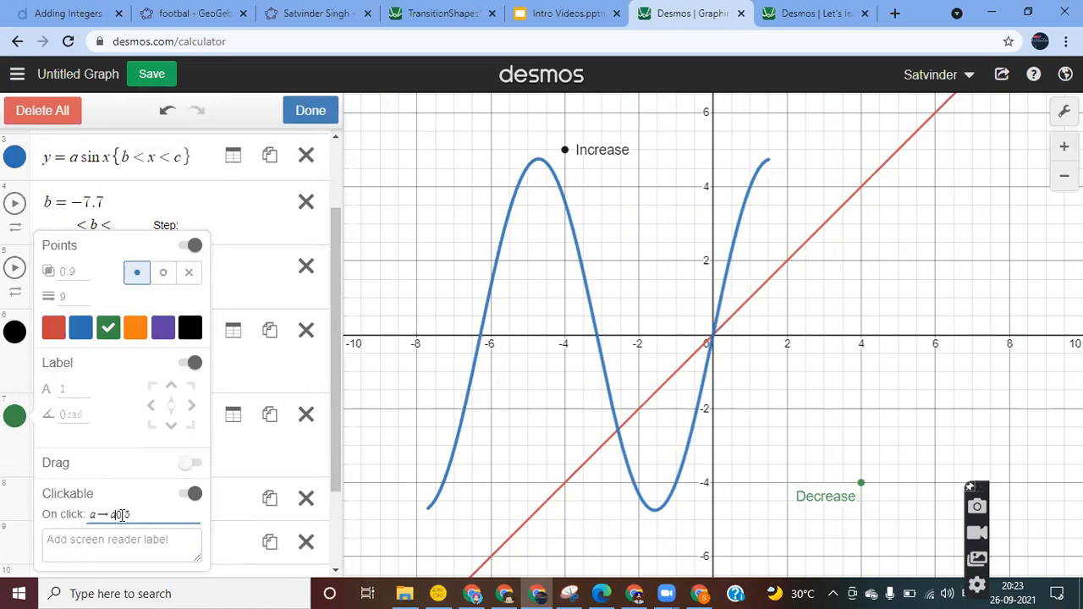
click(313, 113)
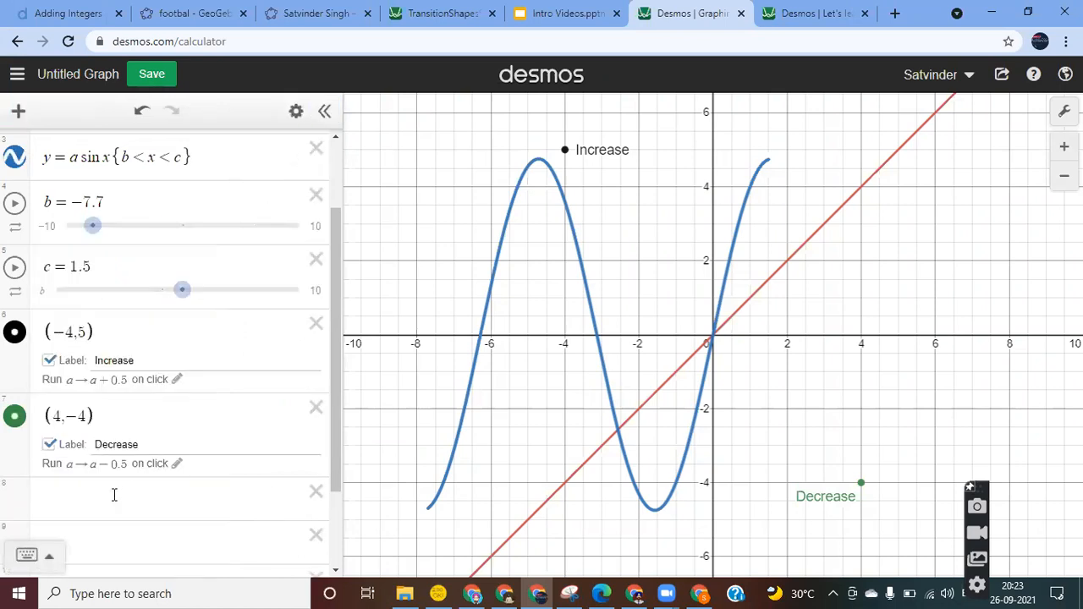
Step: Hide the "Decrease" point's dot and show it again
click(13, 417)
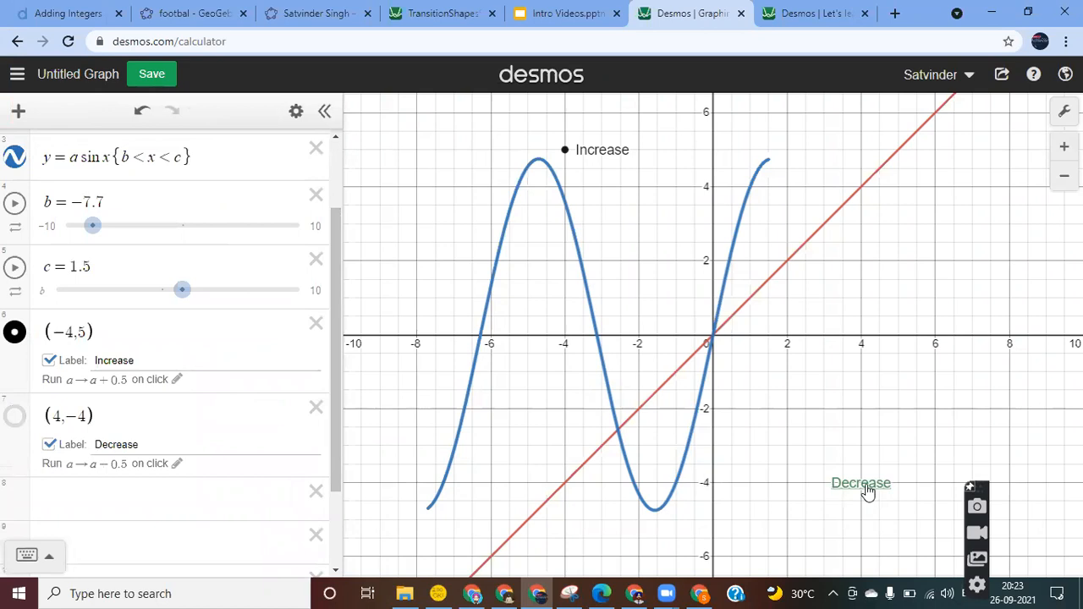
click(14, 423)
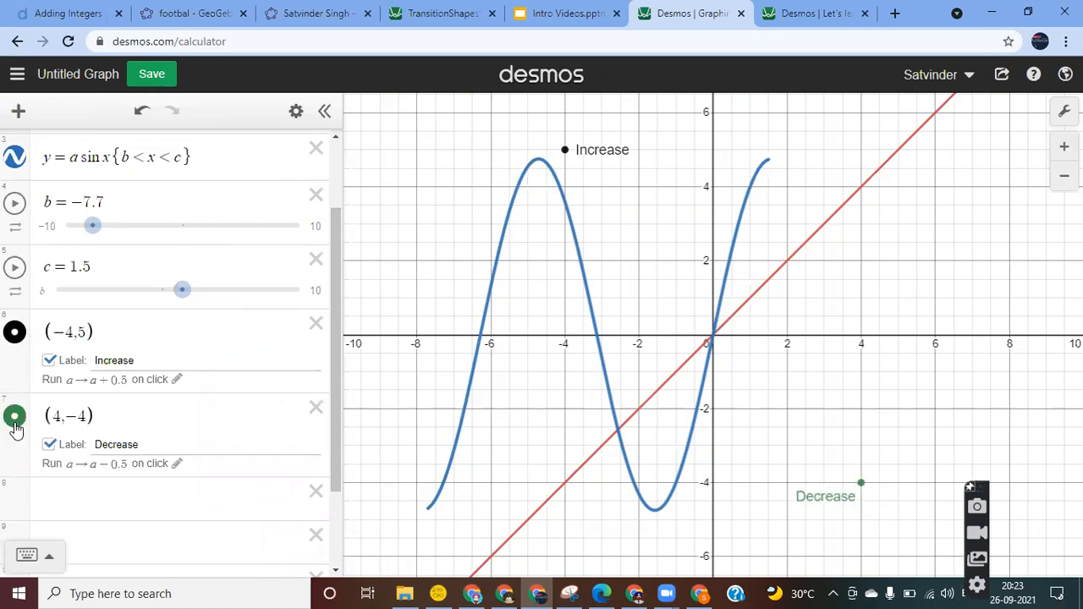
click(295, 111)
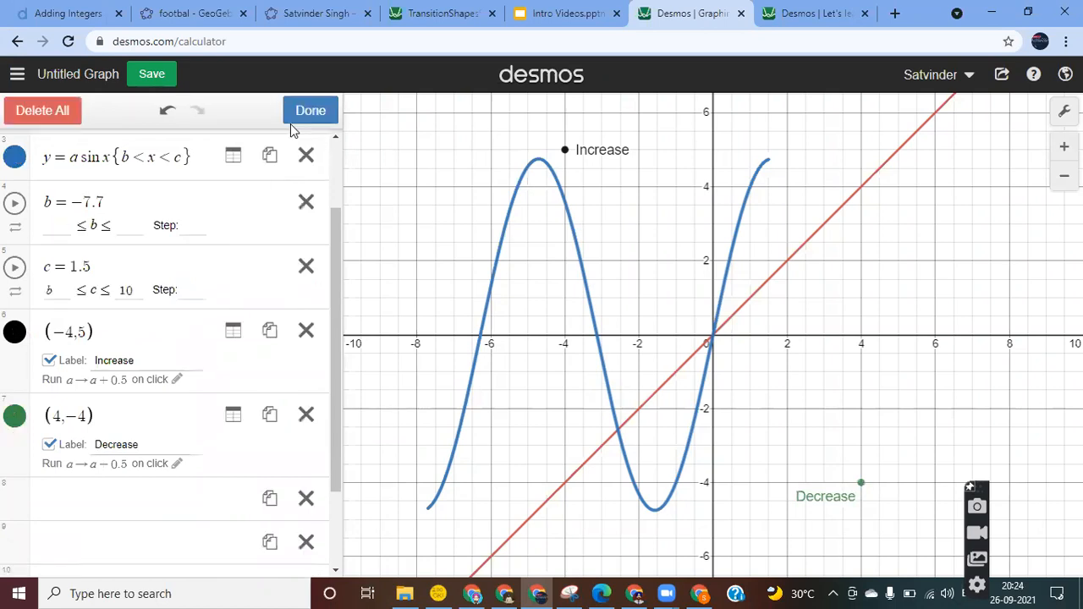
click(288, 111)
Step: Try a size of 100 for the "Increase" point, and set its size to 20 instead
click(293, 111)
click(15, 333)
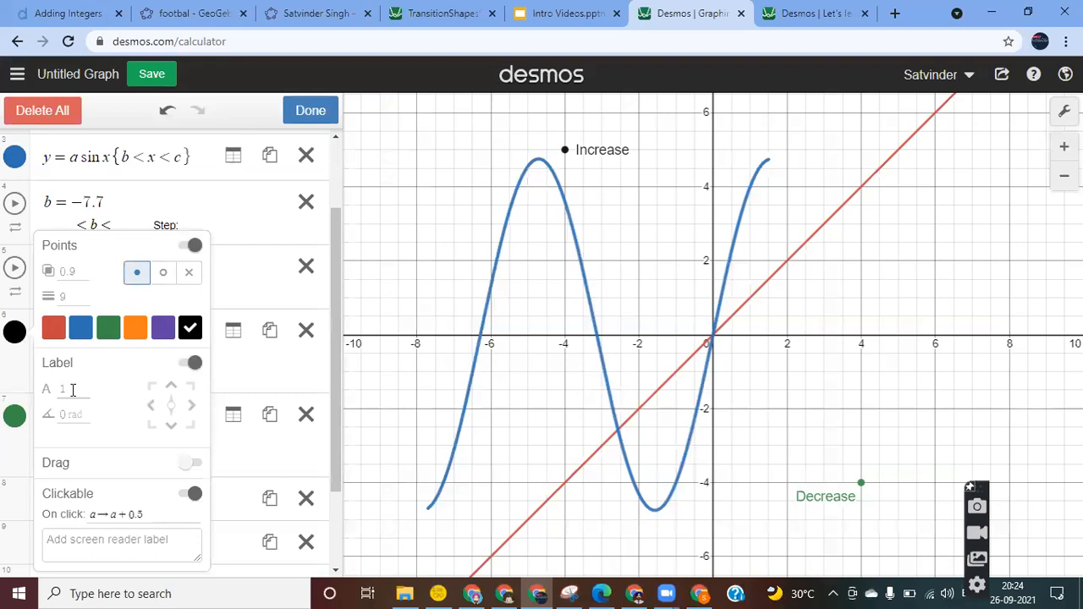
click(69, 293)
text(100)
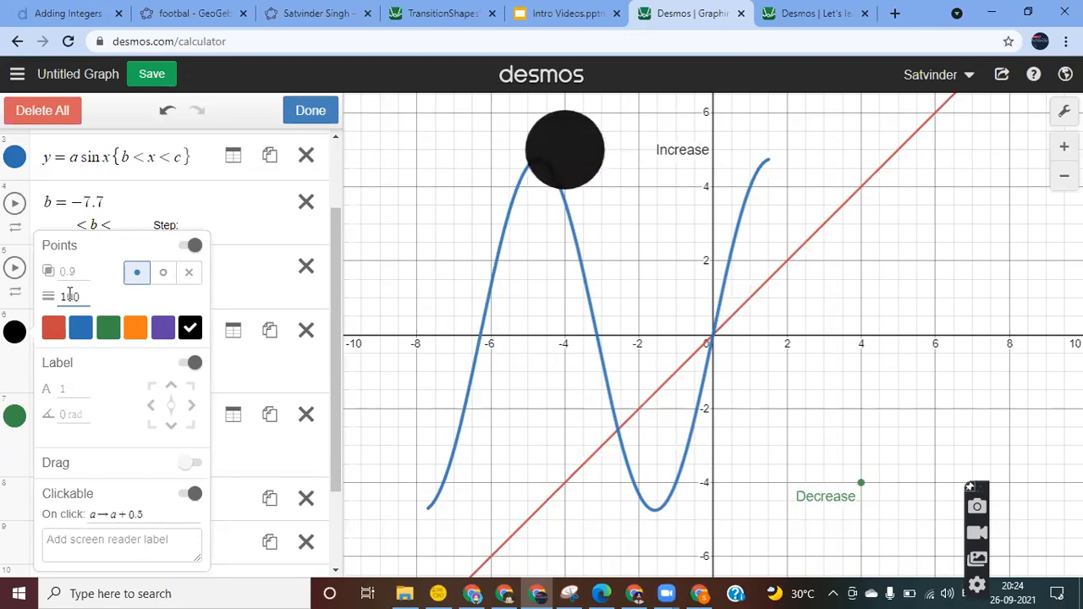
key(BackSpace)
key(BackSpace)
key(BackSpace)
text(20)
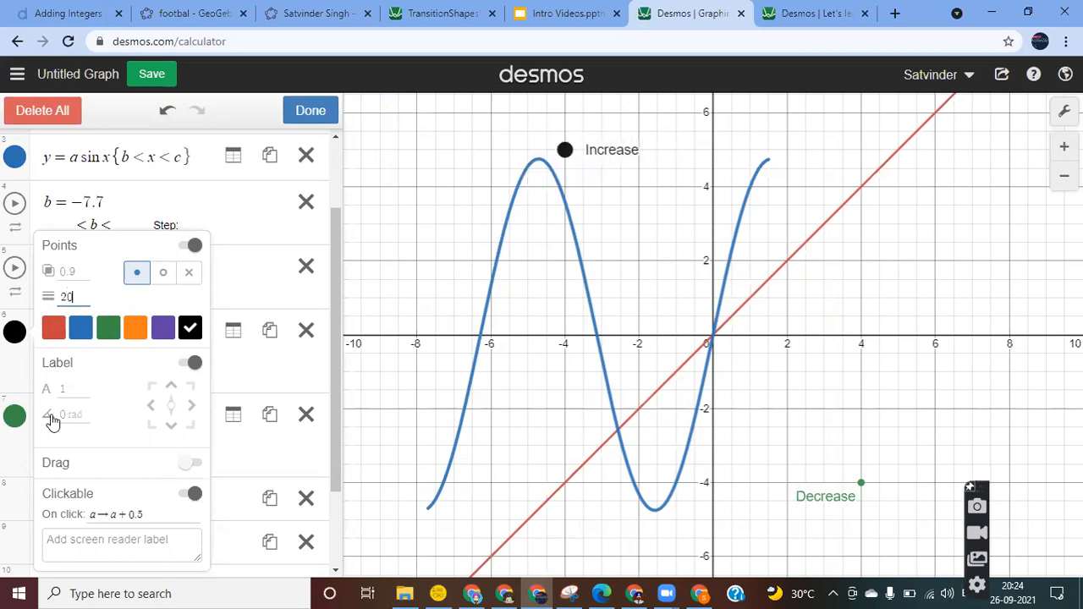
click(309, 111)
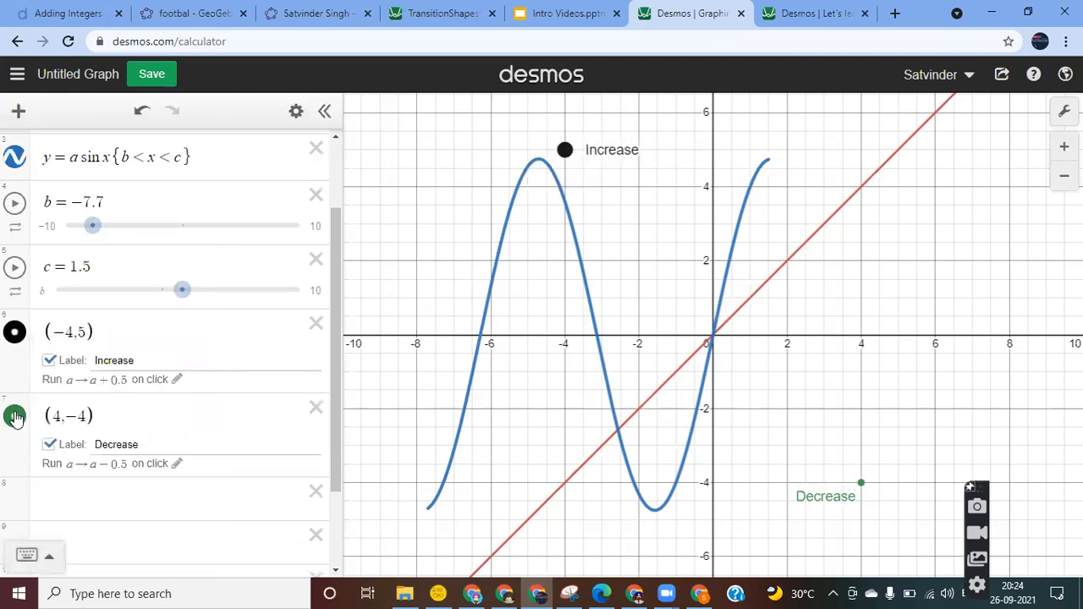
Step: Set the "Decrease" point's size to 20 and finish editing the expression list
click(298, 114)
click(14, 416)
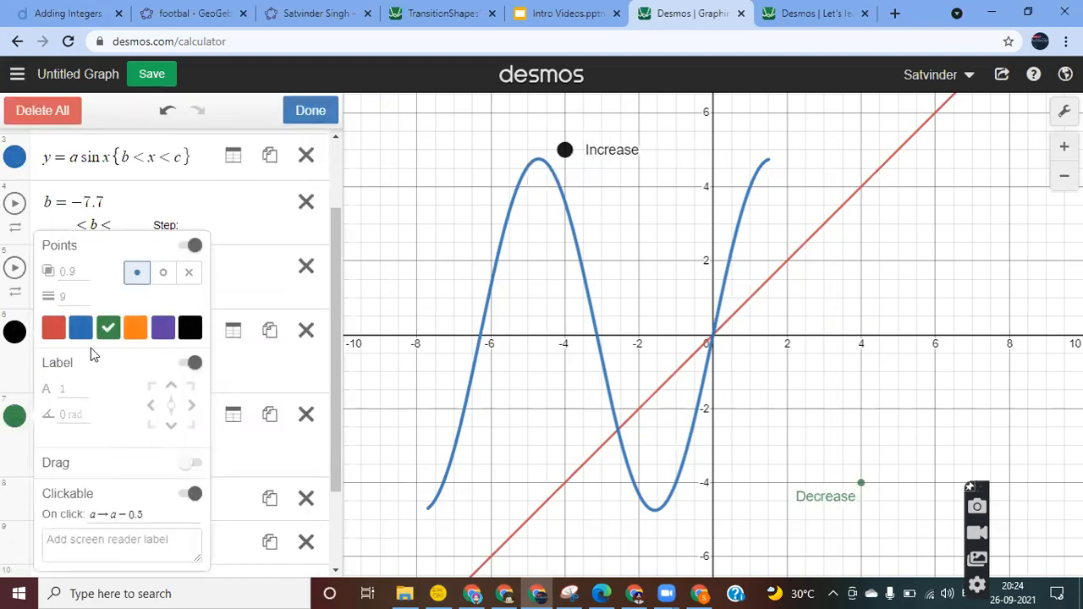
click(73, 299)
text(20)
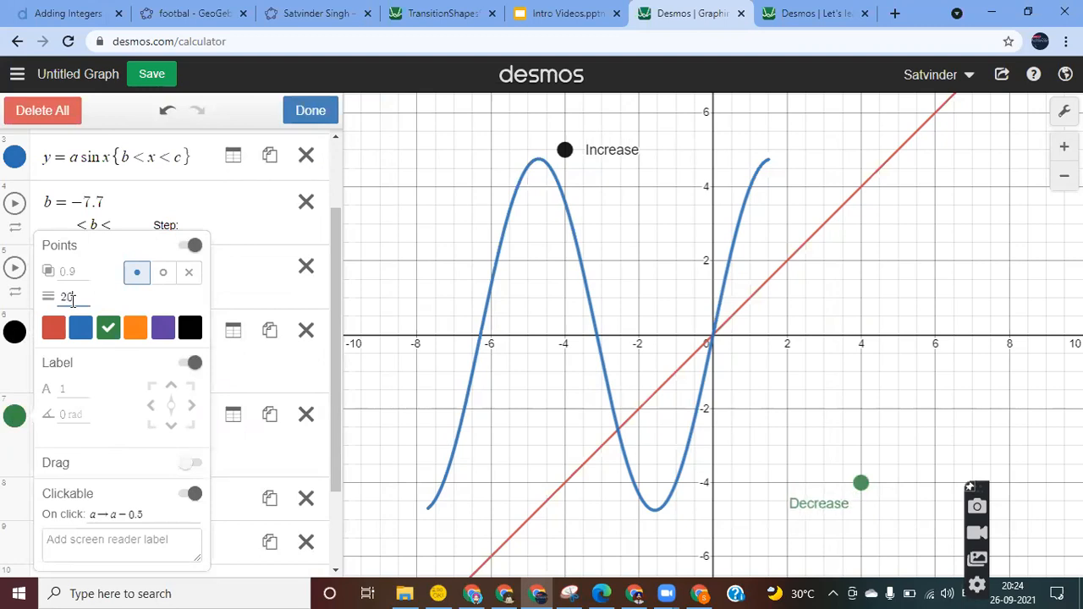
click(310, 111)
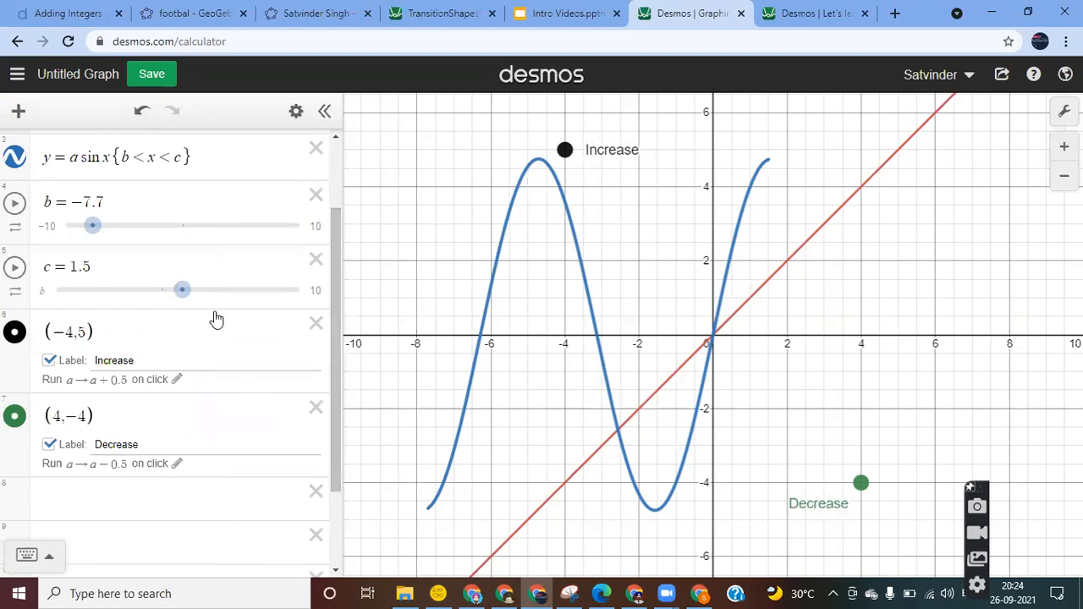
Step: Test the "Increase" and "Decrease" points on the graph by raising and lowering the sine amplitude several times
click(565, 151)
click(564, 150)
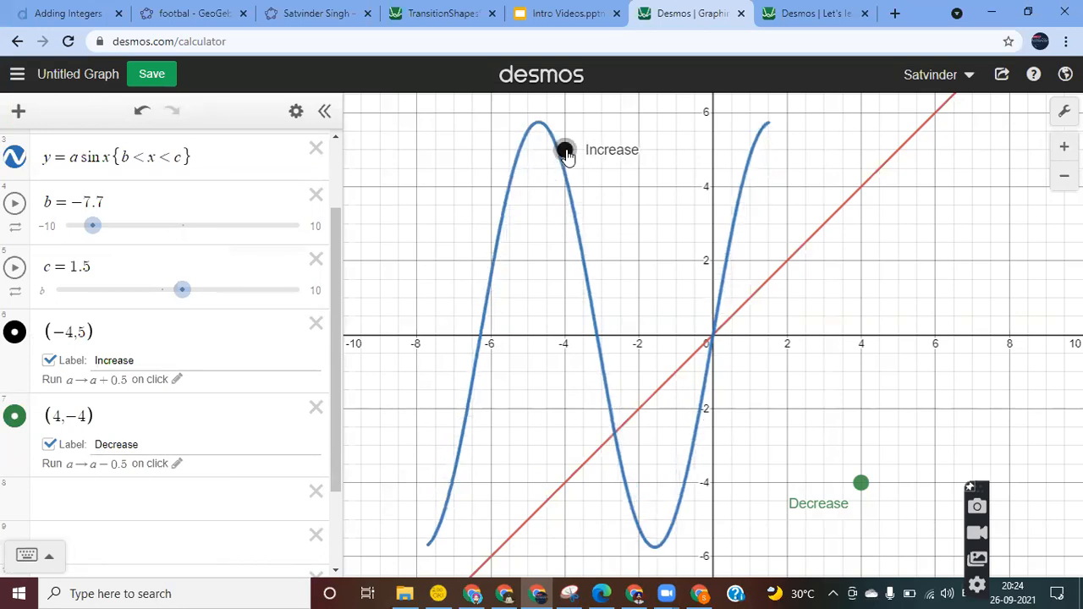
click(861, 486)
click(861, 486)
click(861, 487)
click(862, 487)
click(861, 487)
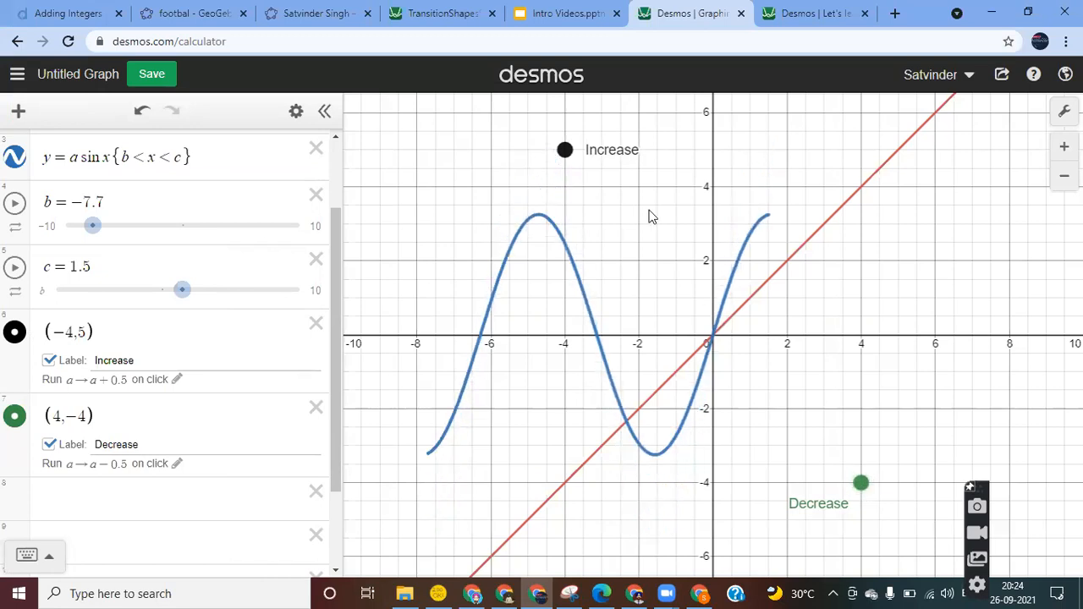
click(564, 149)
click(564, 150)
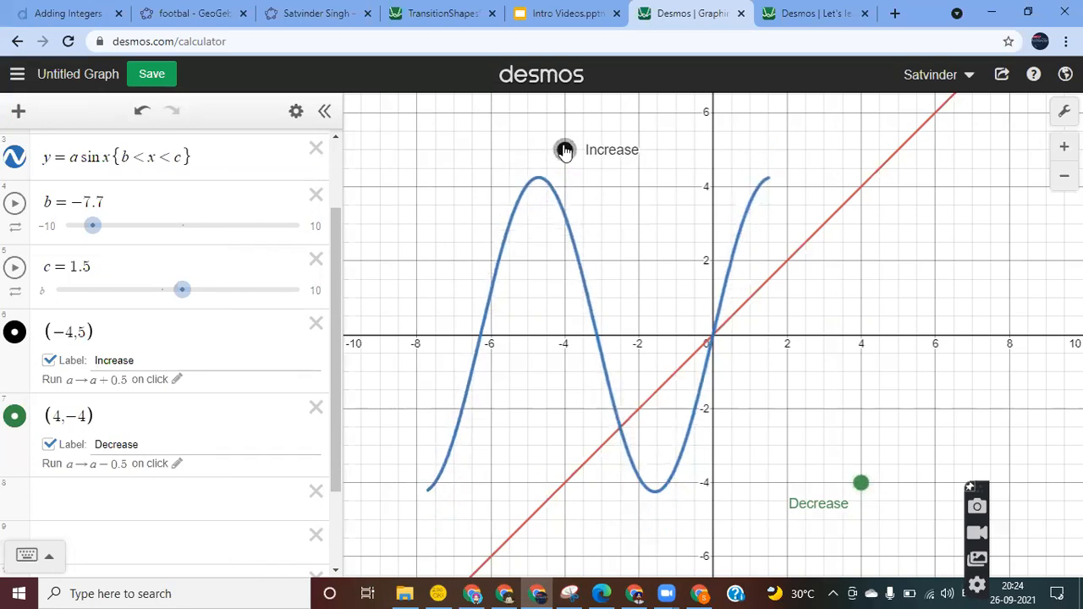
click(861, 485)
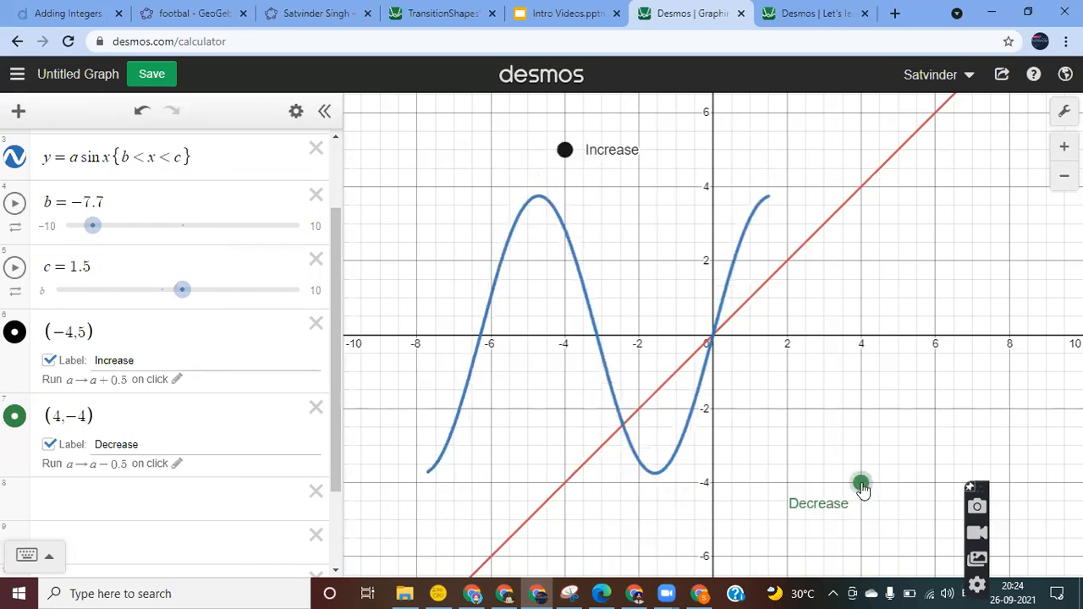
click(564, 150)
click(862, 486)
Step: Add the point (5,-2) in the empty expression below the "Decrease" point
click(100, 500)
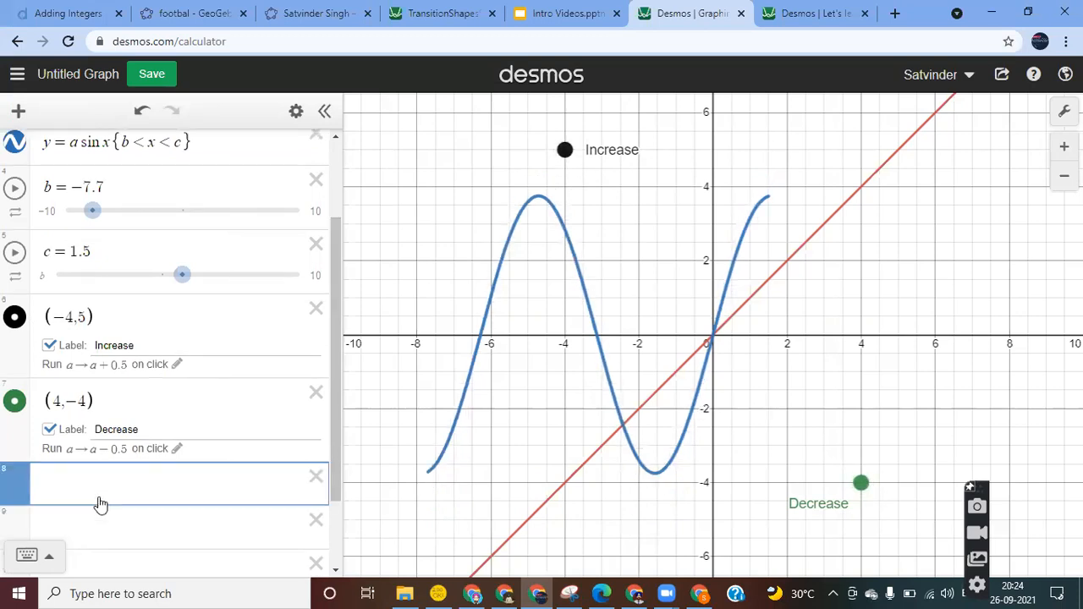
text(()
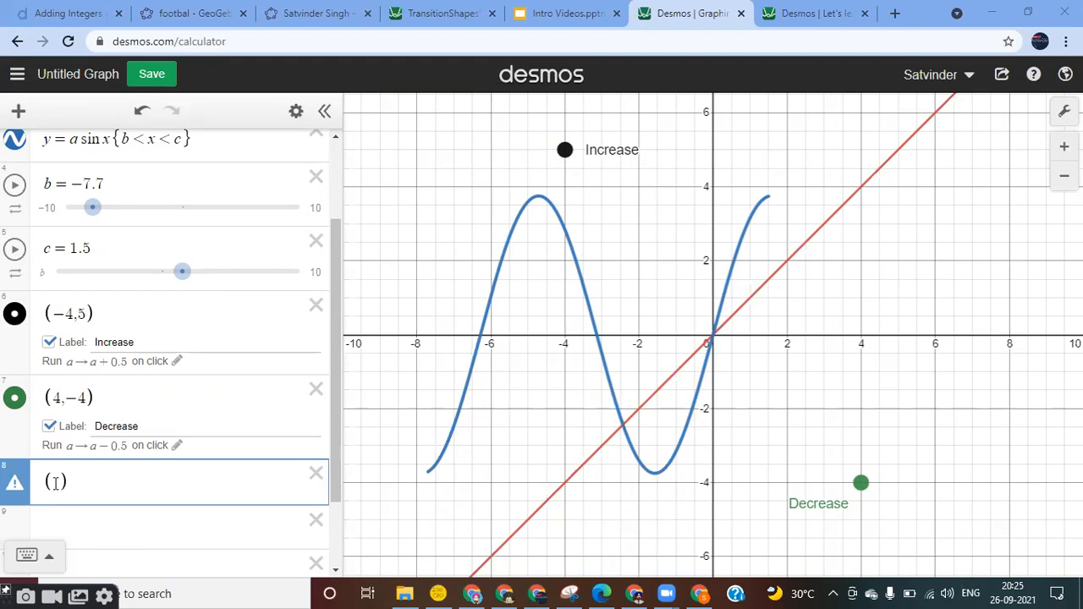
click(48, 555)
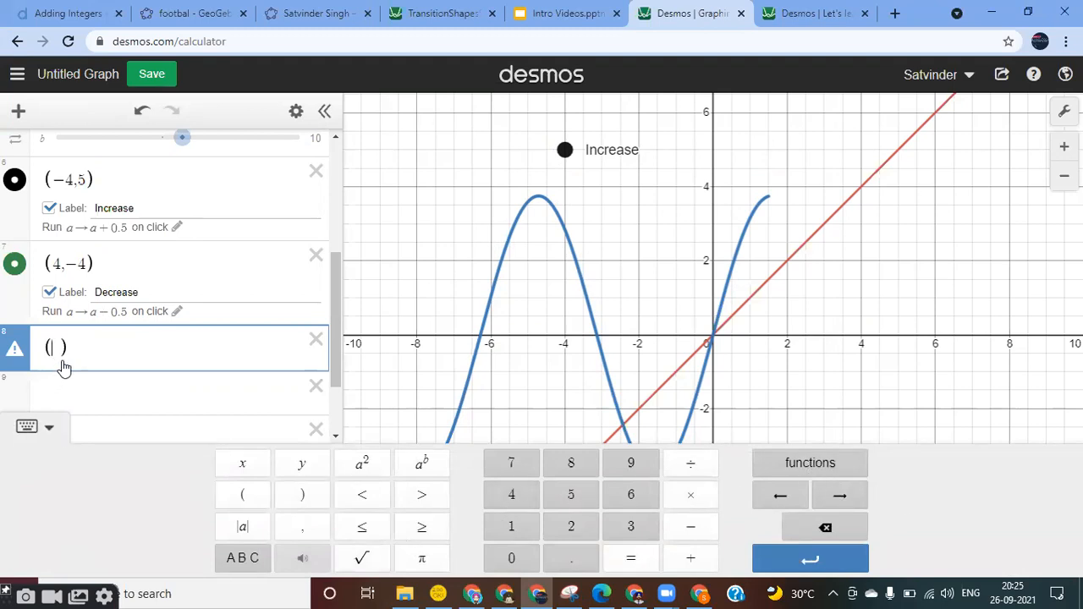
text(4)
key(BackSpace)
text(5,-2)
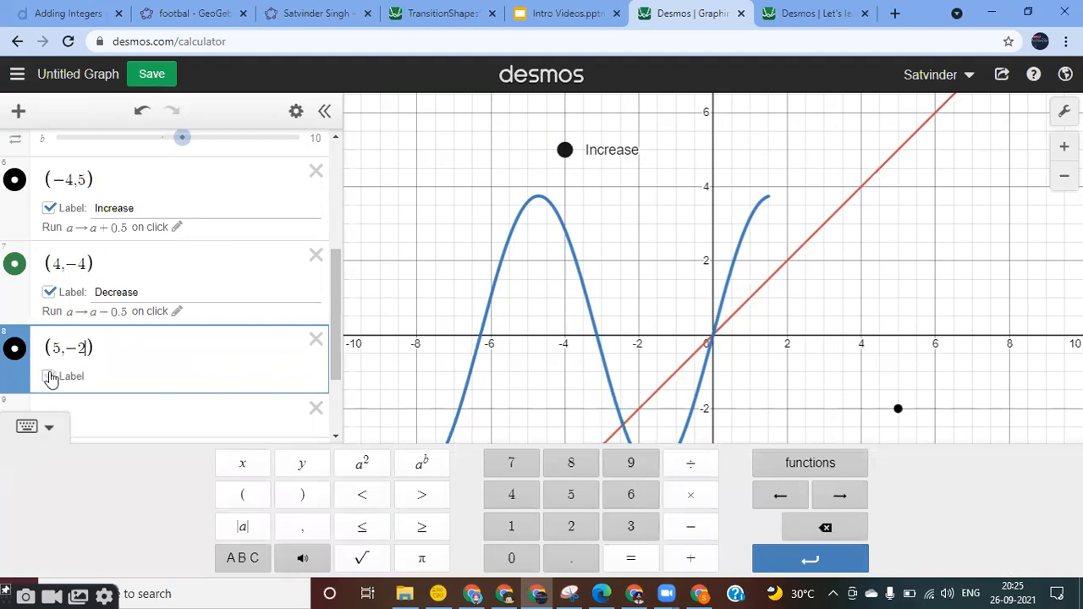
Step: Turn on the label of the point (5,-2) and name it "Reset"
click(48, 375)
click(48, 390)
click(126, 392)
text(Reset)
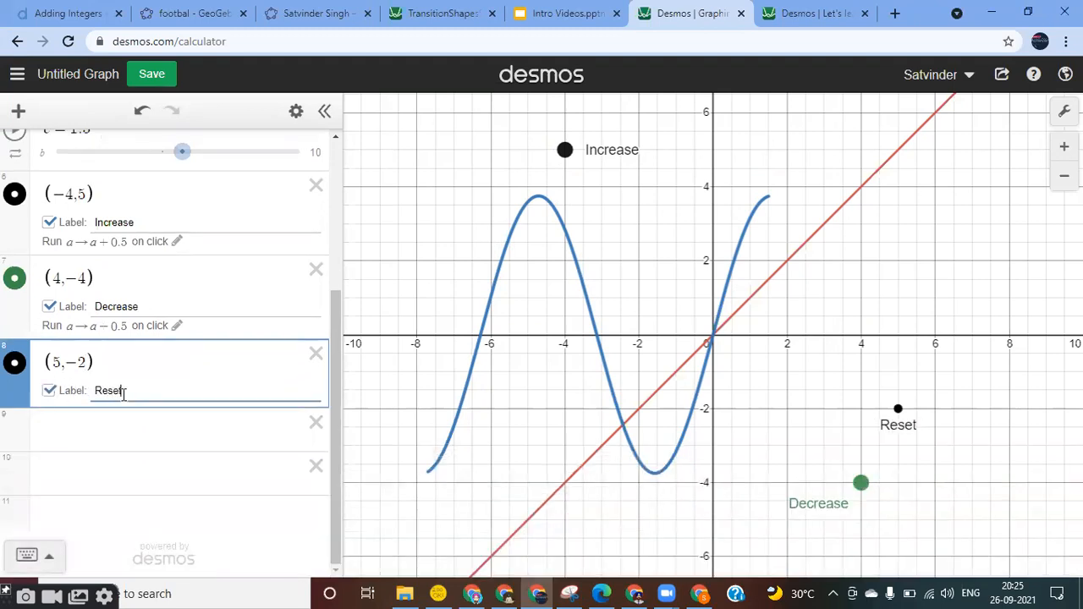
Step: Hide the "Reset" point's dot, make it clickable with the action a → 1, and finish editing the list
click(16, 363)
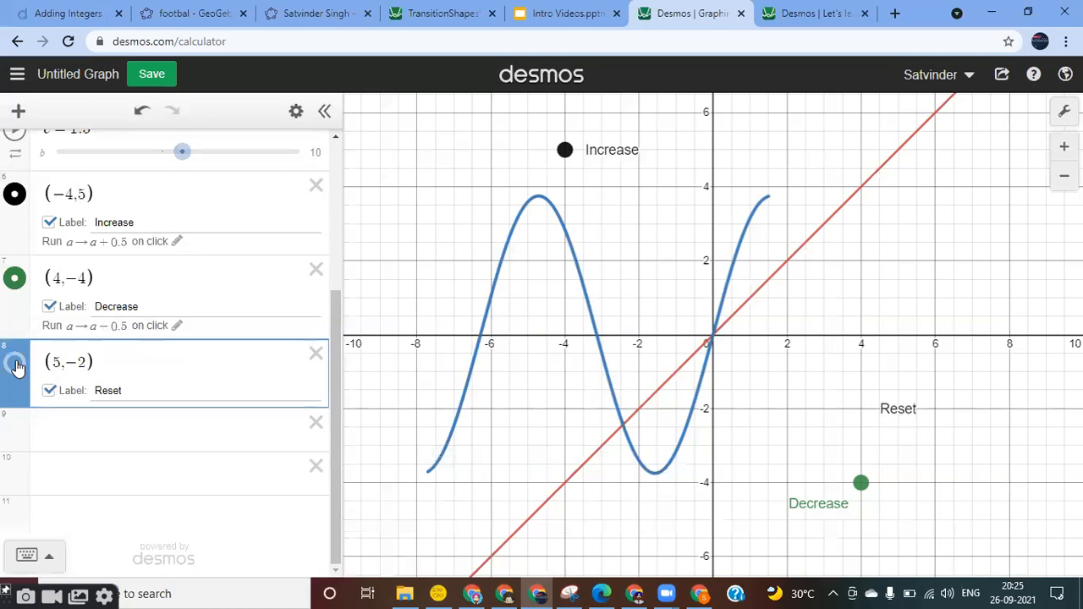
click(298, 114)
click(17, 366)
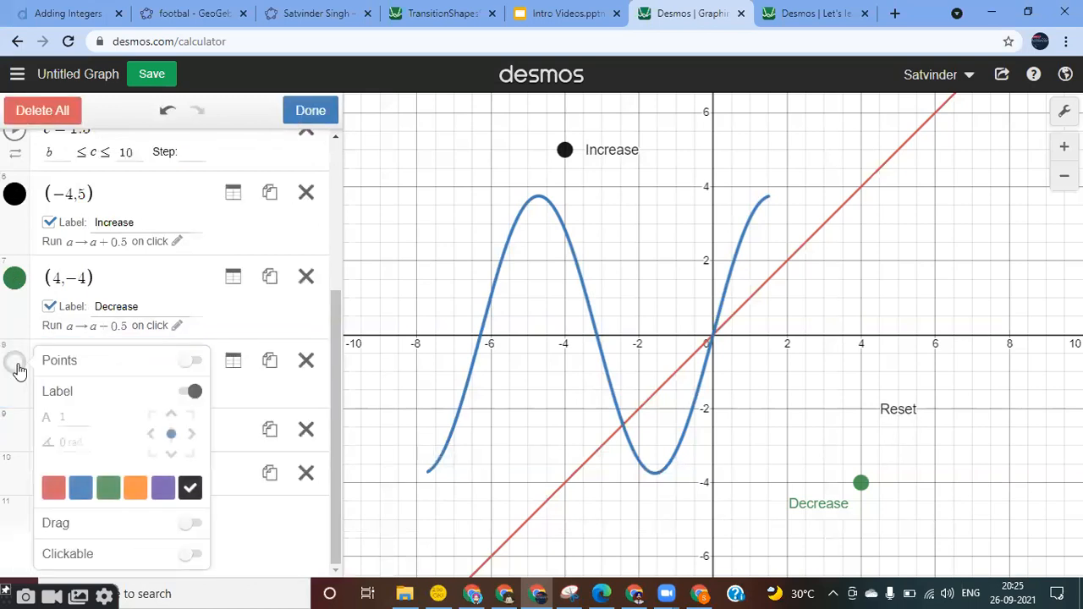
click(193, 555)
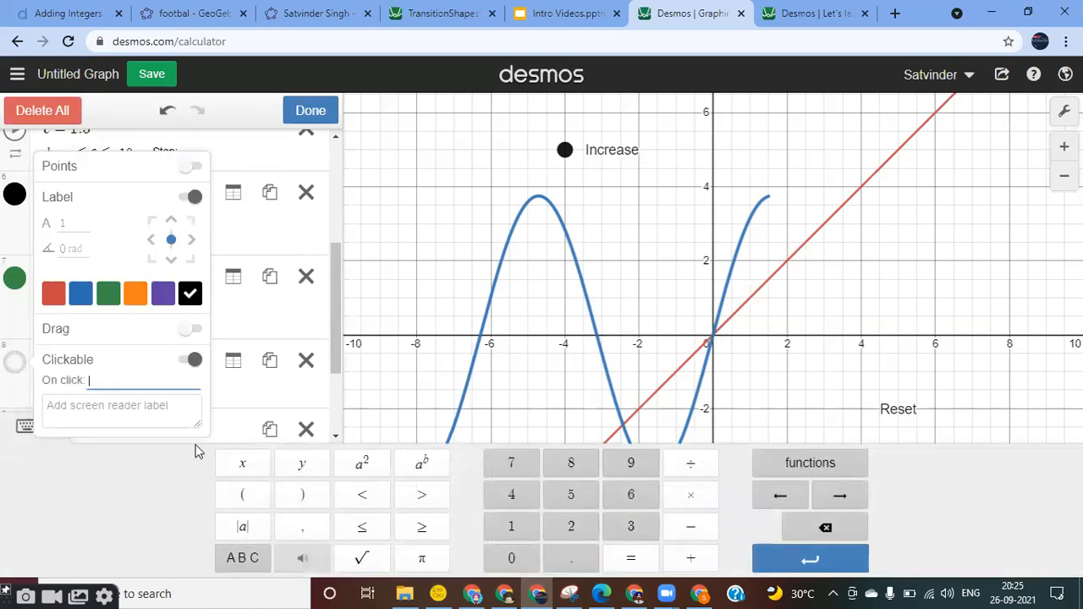
text(a)
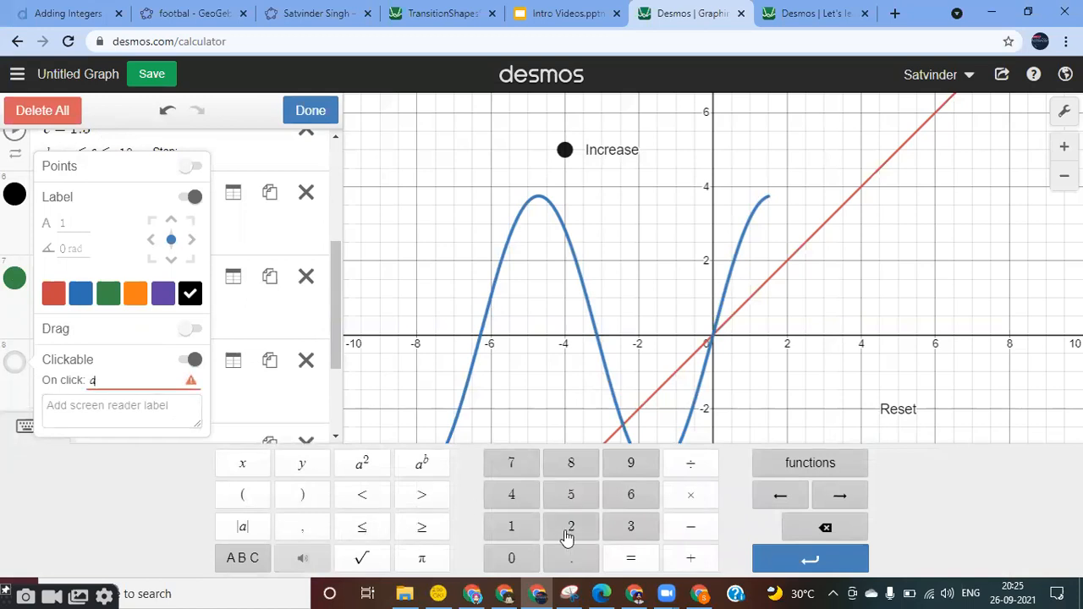
click(692, 531)
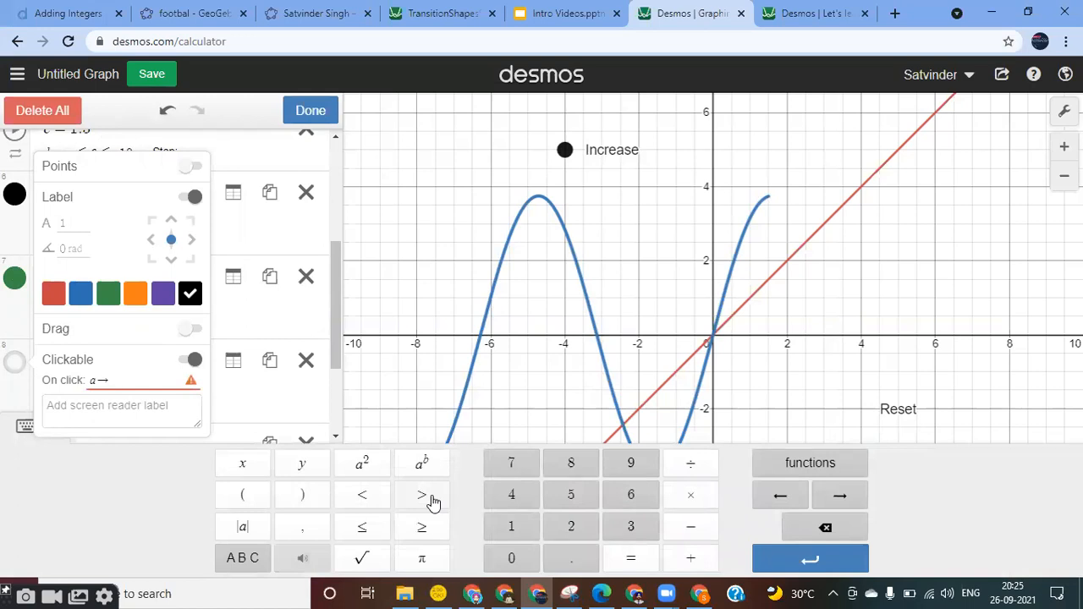
text(1)
click(310, 111)
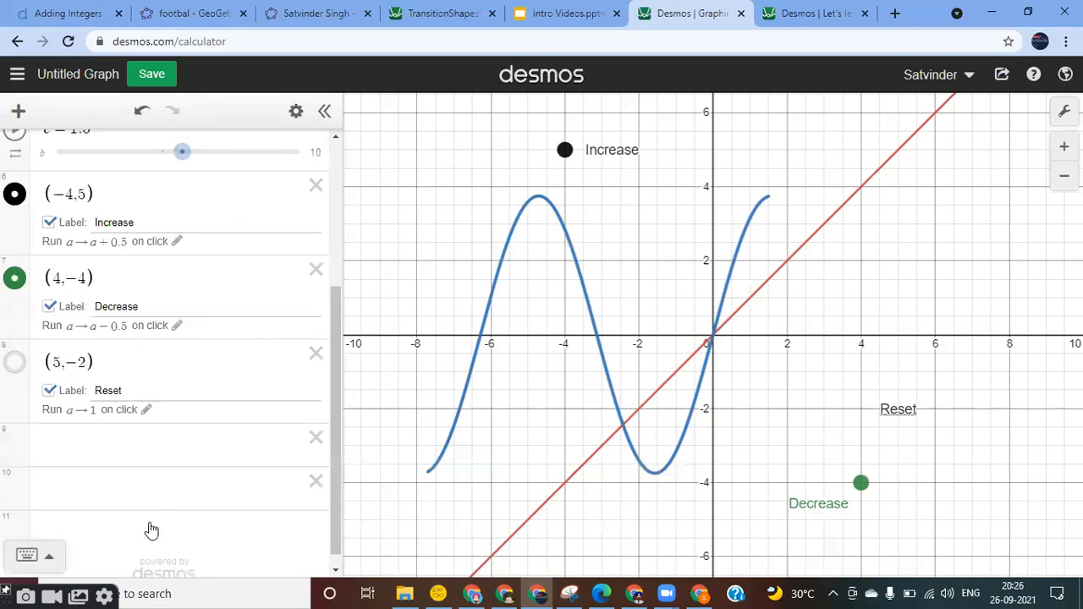
Step: Raise the sine amplitude twice with the "Increase" point and restore it with the "Reset" label
click(565, 150)
click(564, 150)
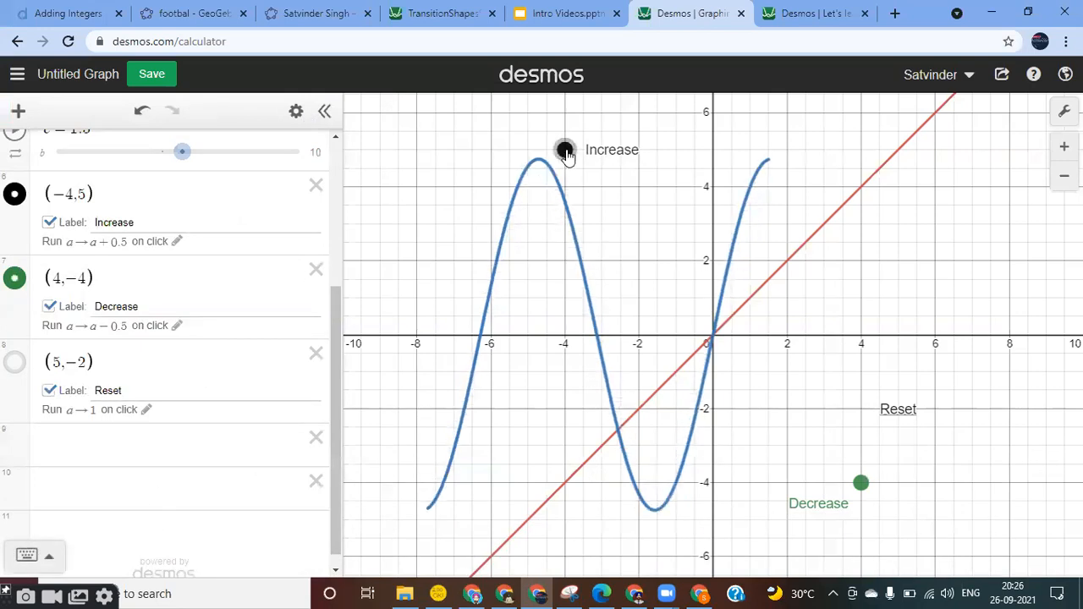
click(898, 412)
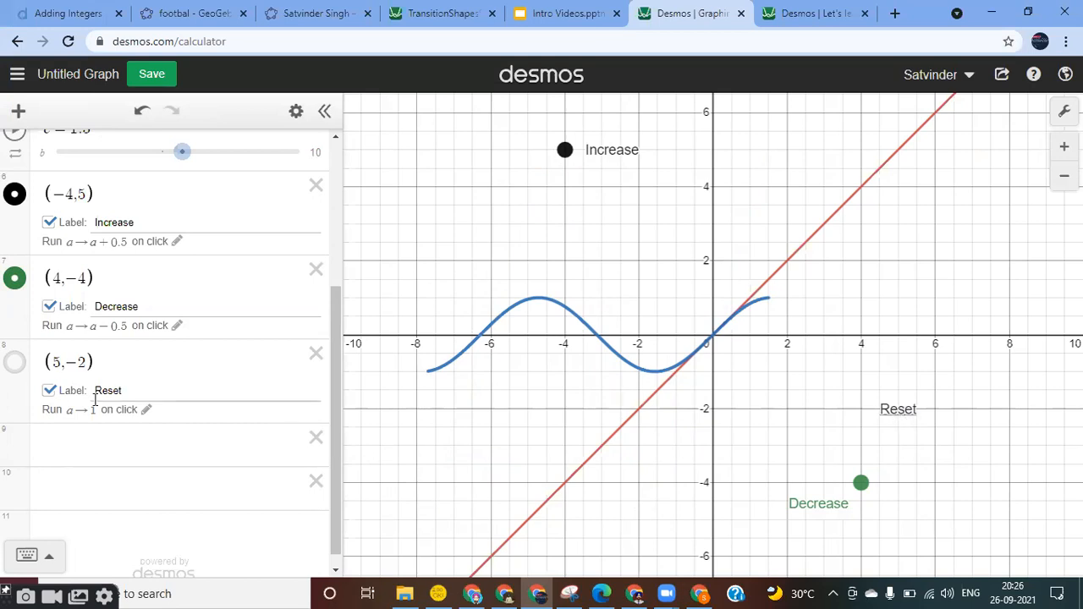
Step: Show the "Reset" point's dot, test resetting an increased amplitude with it, and hide the dot again
click(17, 363)
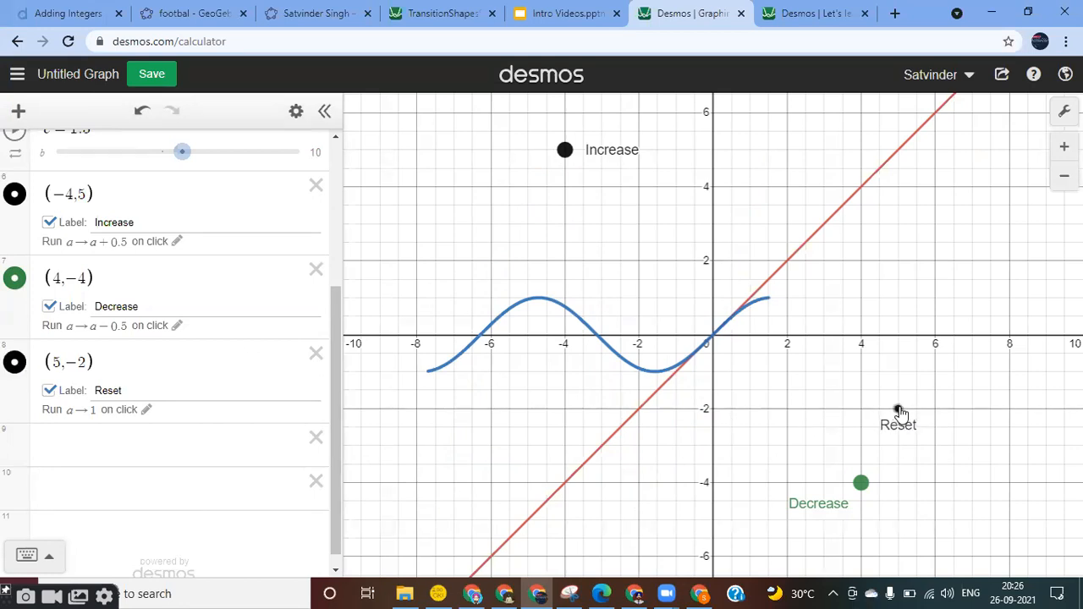
click(563, 152)
click(563, 152)
click(563, 152)
click(563, 152)
click(564, 152)
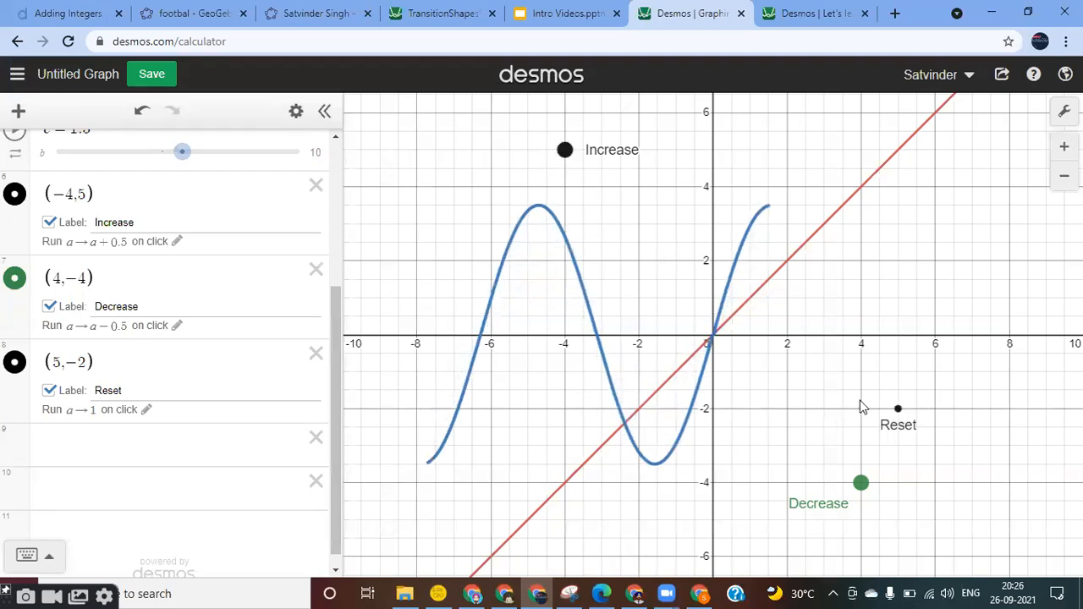
click(899, 412)
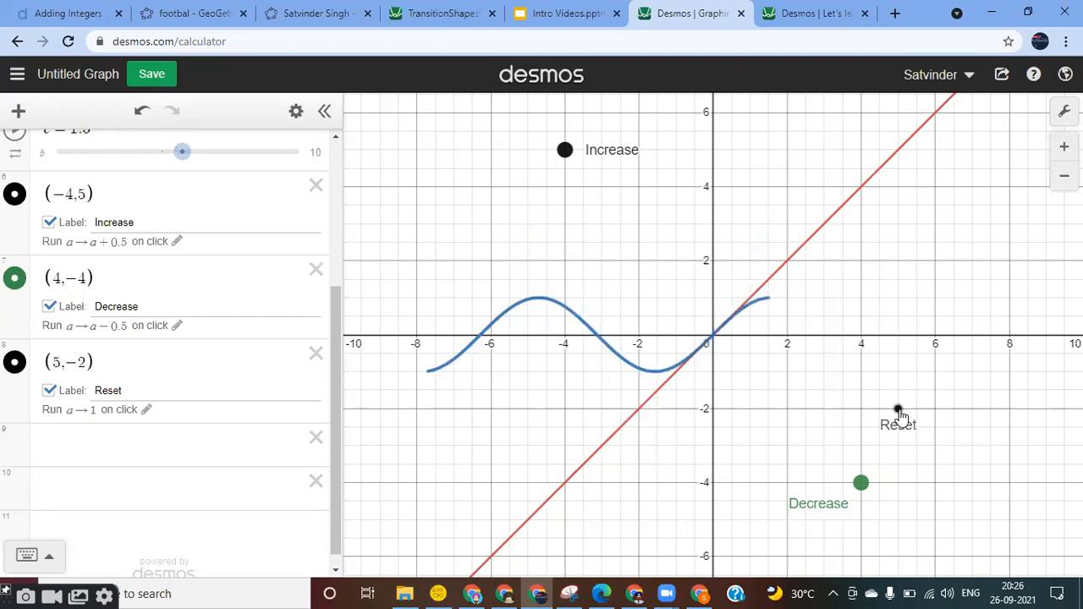
click(15, 362)
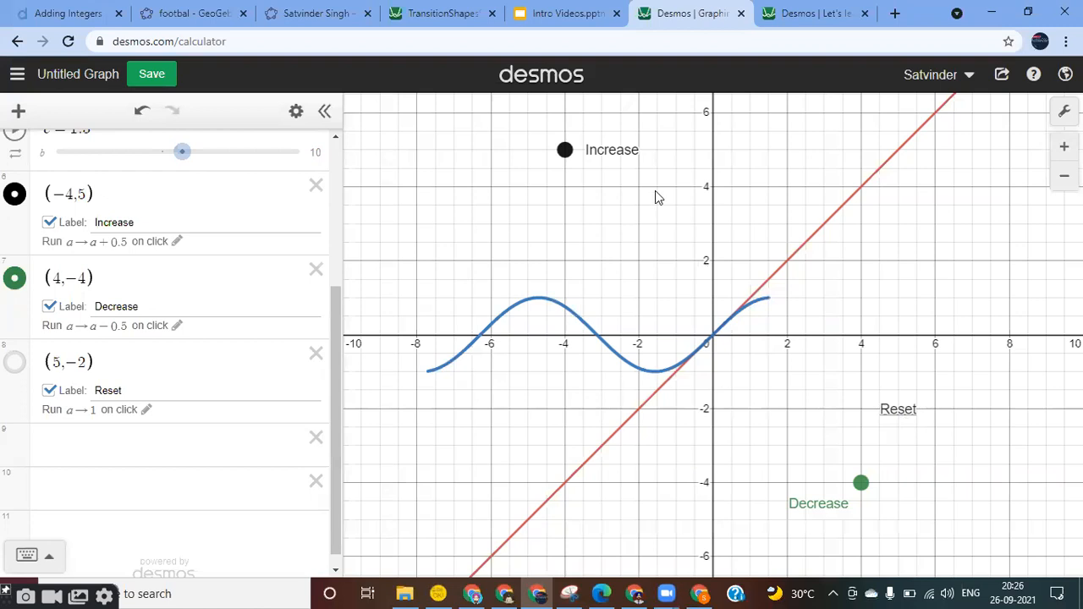
Step: Lower the sine amplitude seven times with the "Decrease" point and restore it with the "Reset" label
click(860, 484)
click(861, 484)
click(861, 484)
click(860, 484)
click(860, 484)
click(861, 484)
click(861, 484)
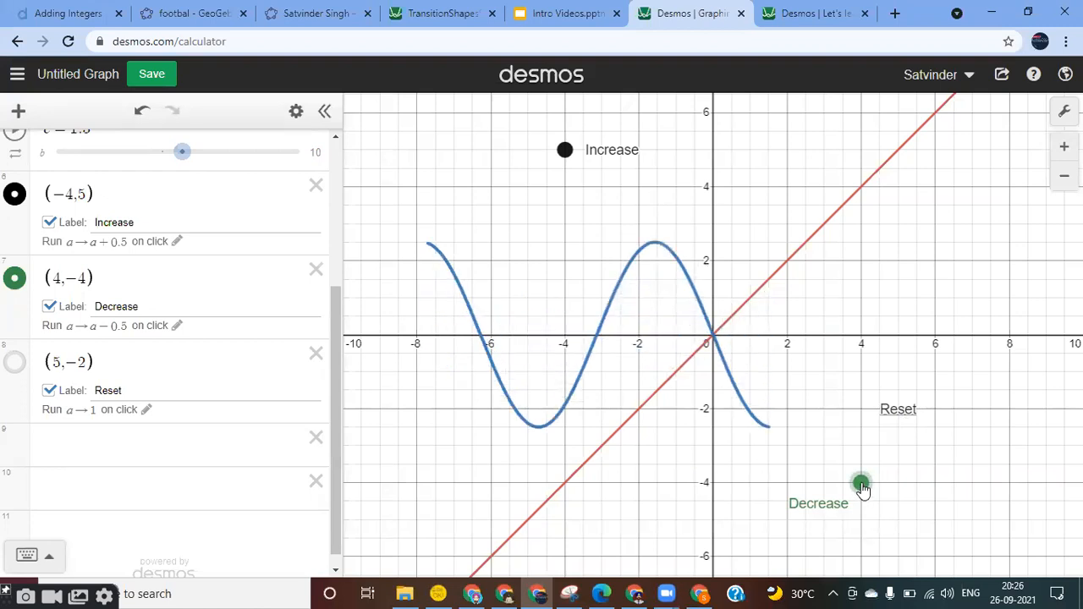
click(894, 413)
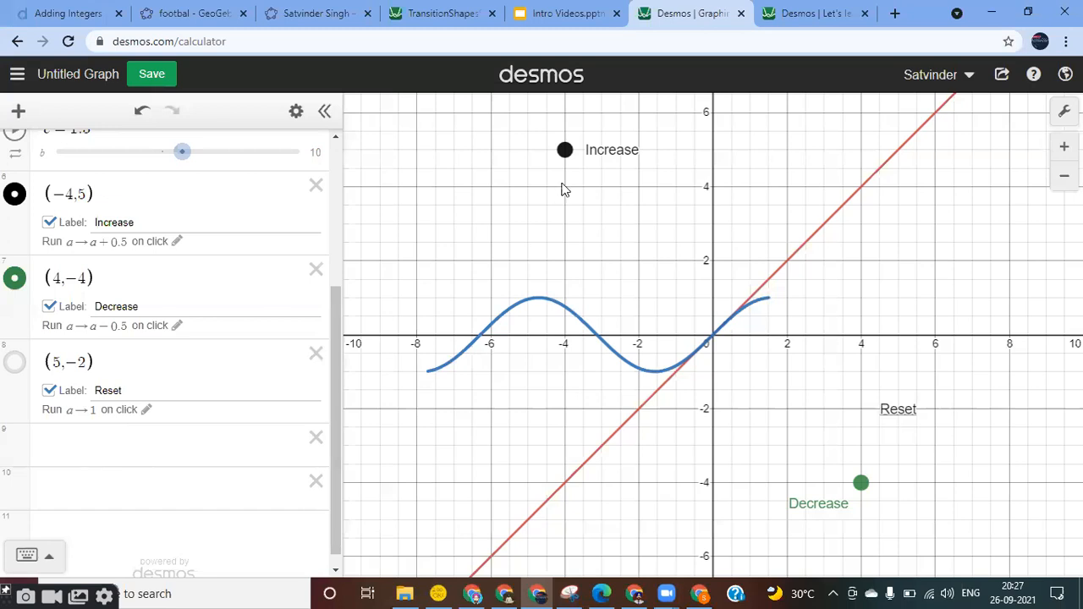
scroll(143, 364, up, 1)
scroll(142, 364, up, 3)
scroll(142, 368, down, 5)
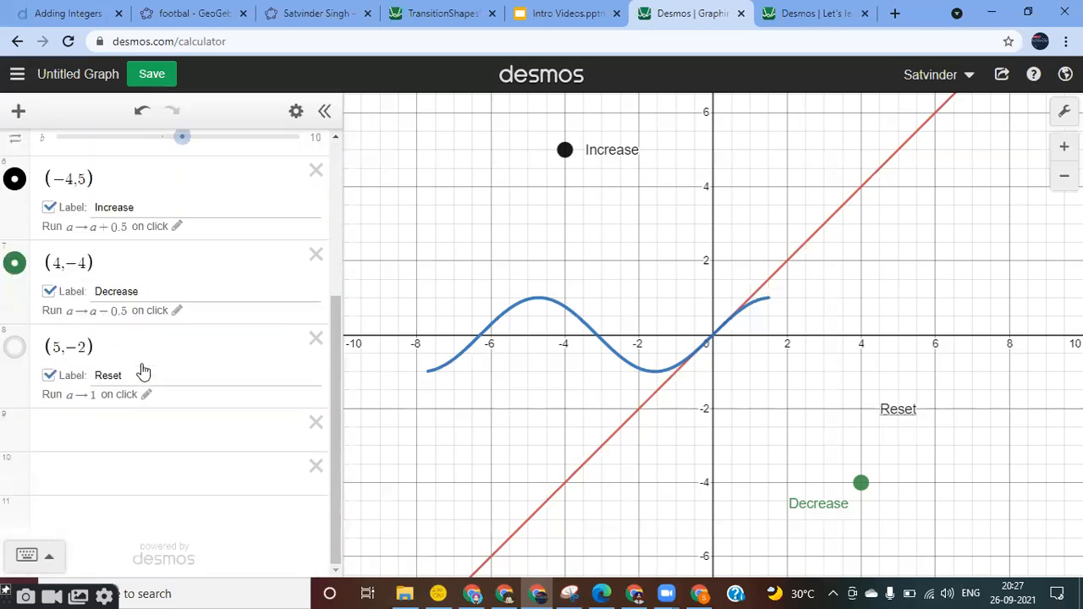
click(73, 422)
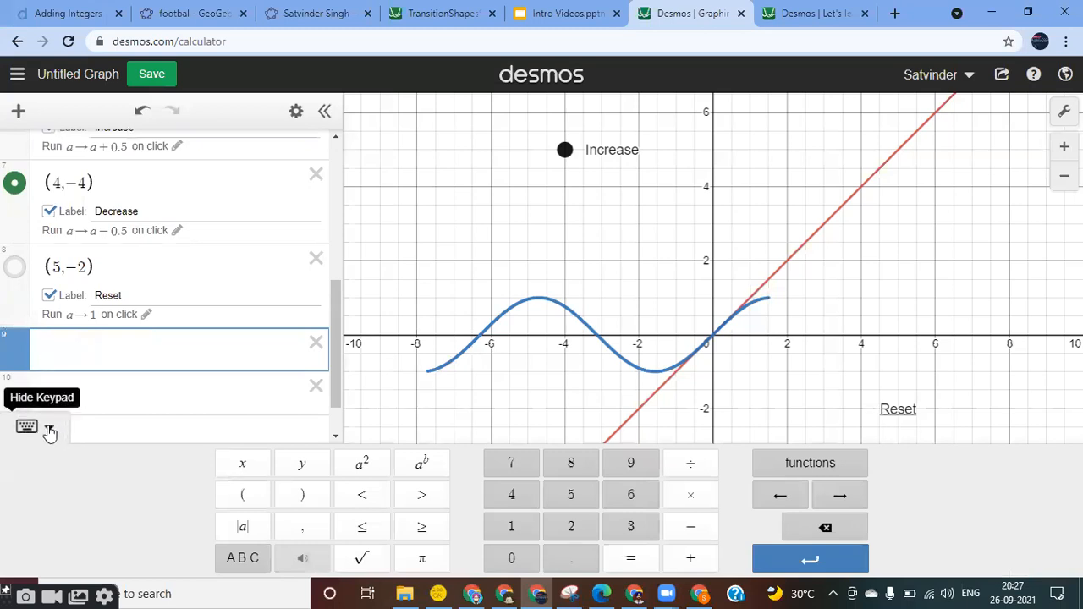
click(48, 427)
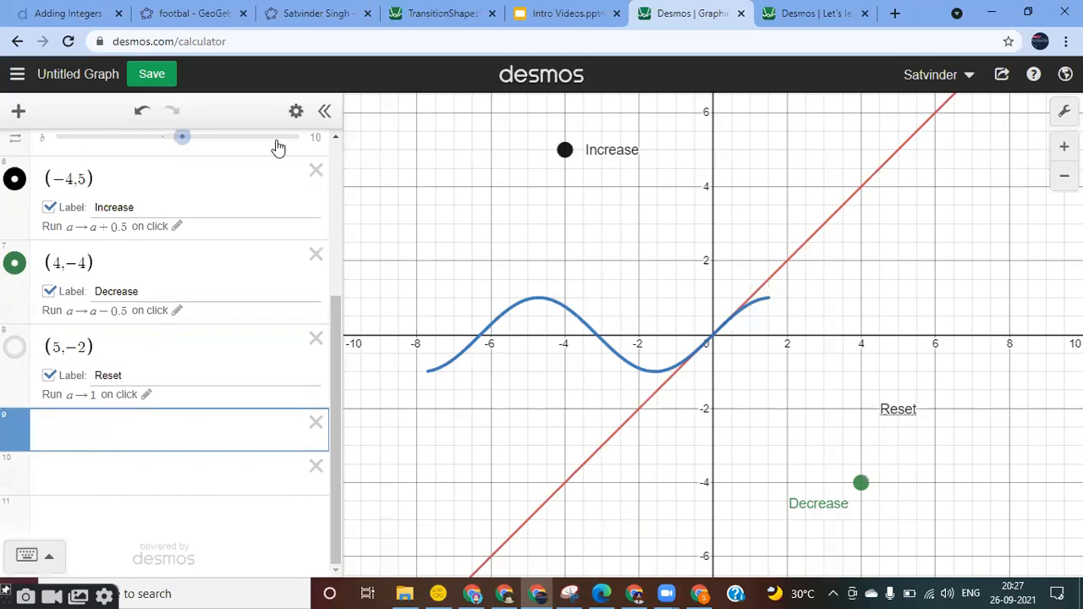
Step: Open the saved graph "Clickable" and hide its expression list
click(16, 75)
scroll(107, 363, down, 3)
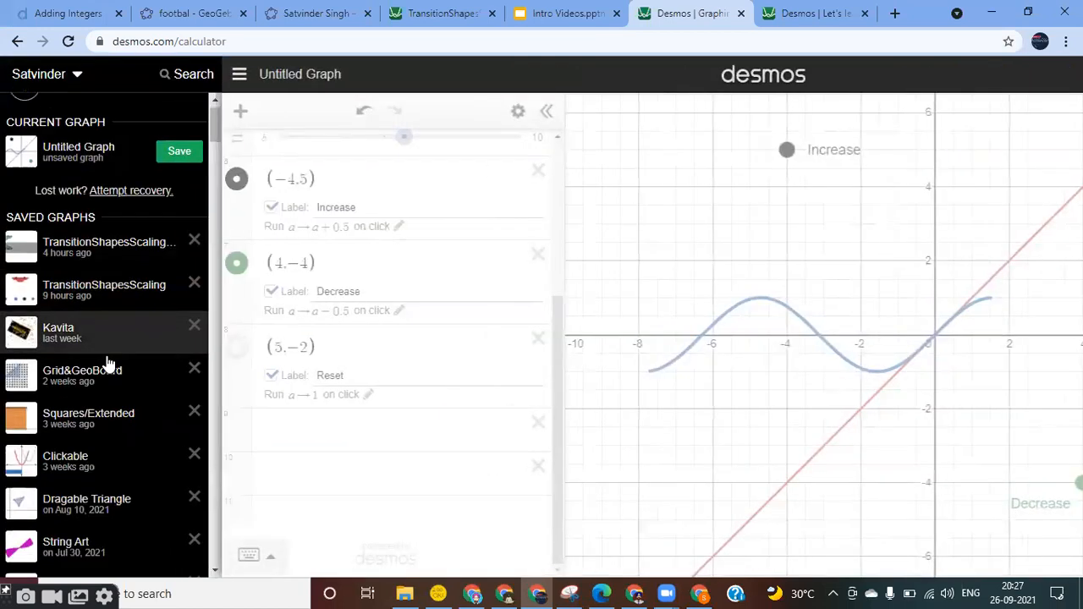
click(67, 281)
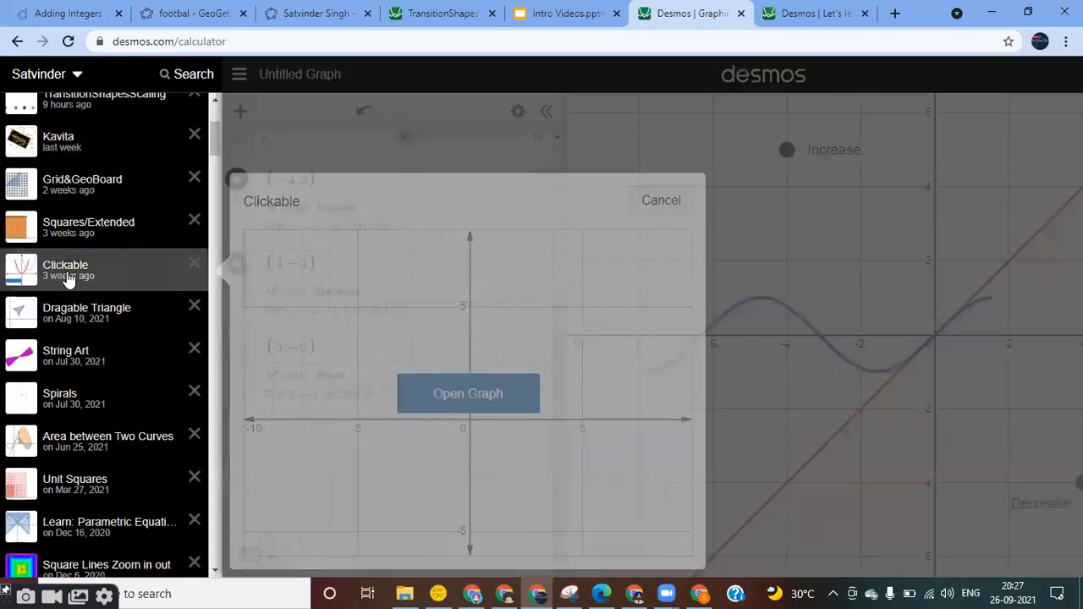
click(481, 389)
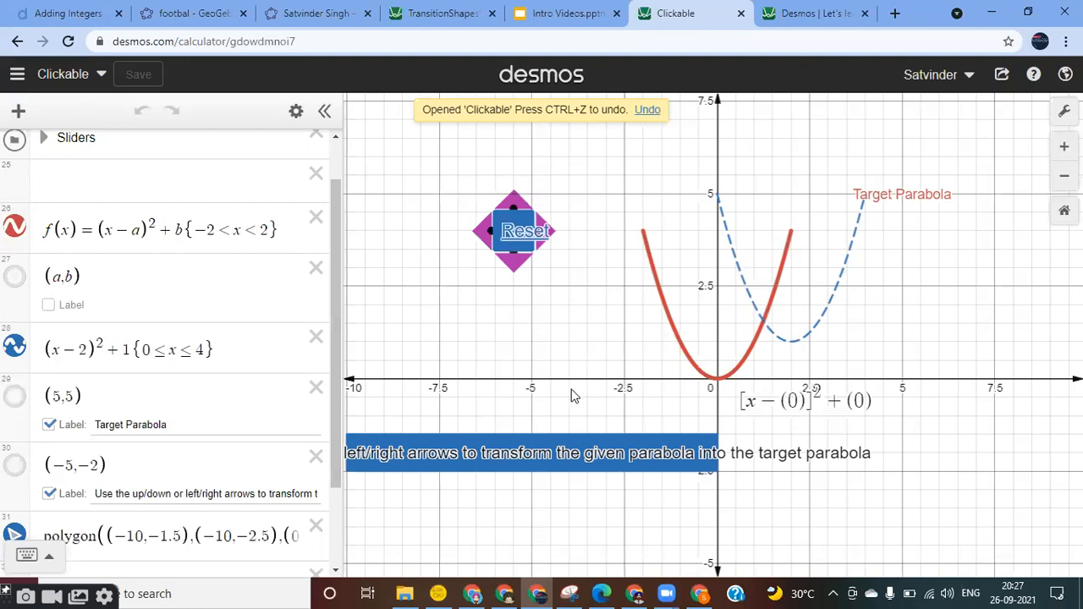
click(325, 112)
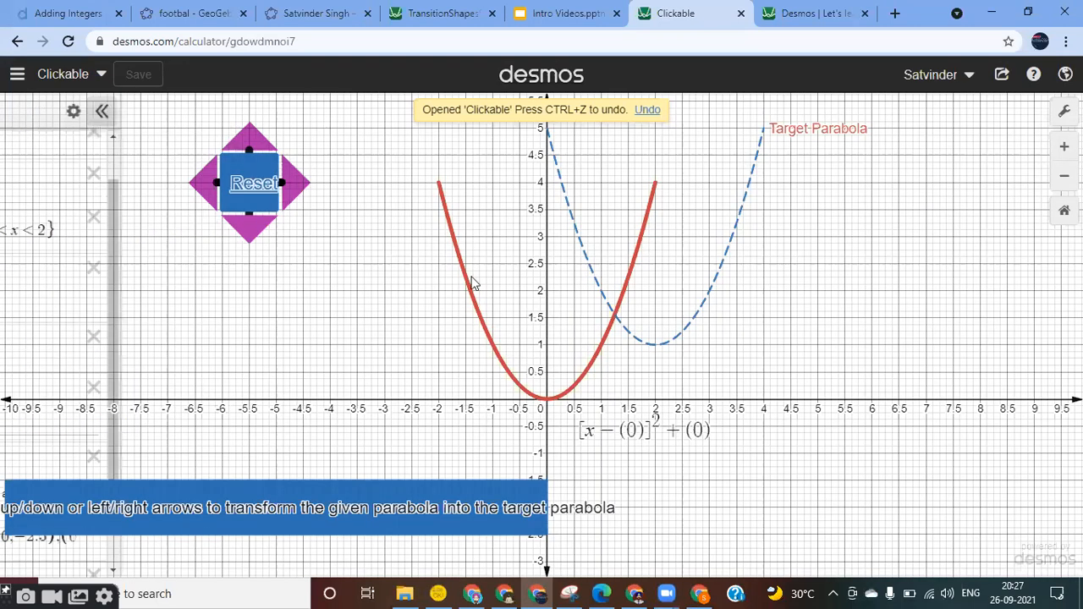
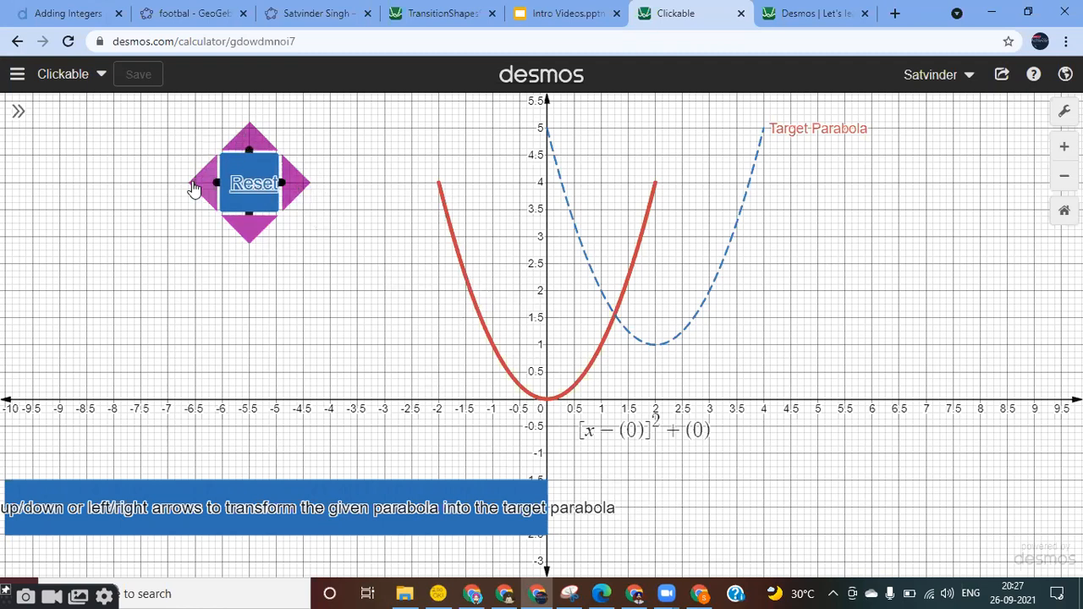
Step: Shift the red parabola four steps right and three steps back left with the horizontal arrow points
click(295, 185)
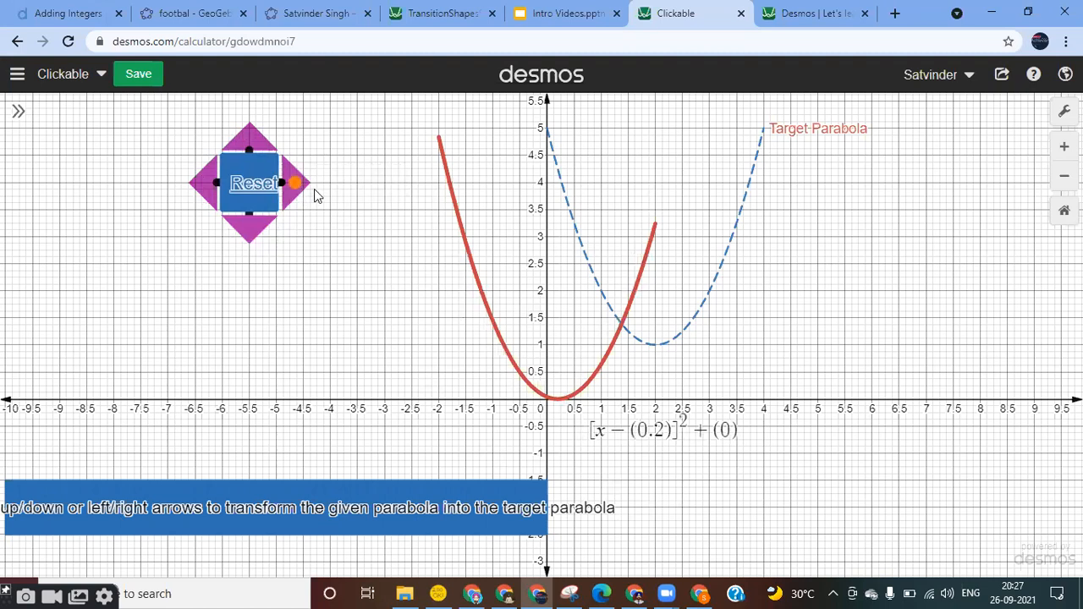
click(303, 188)
click(303, 188)
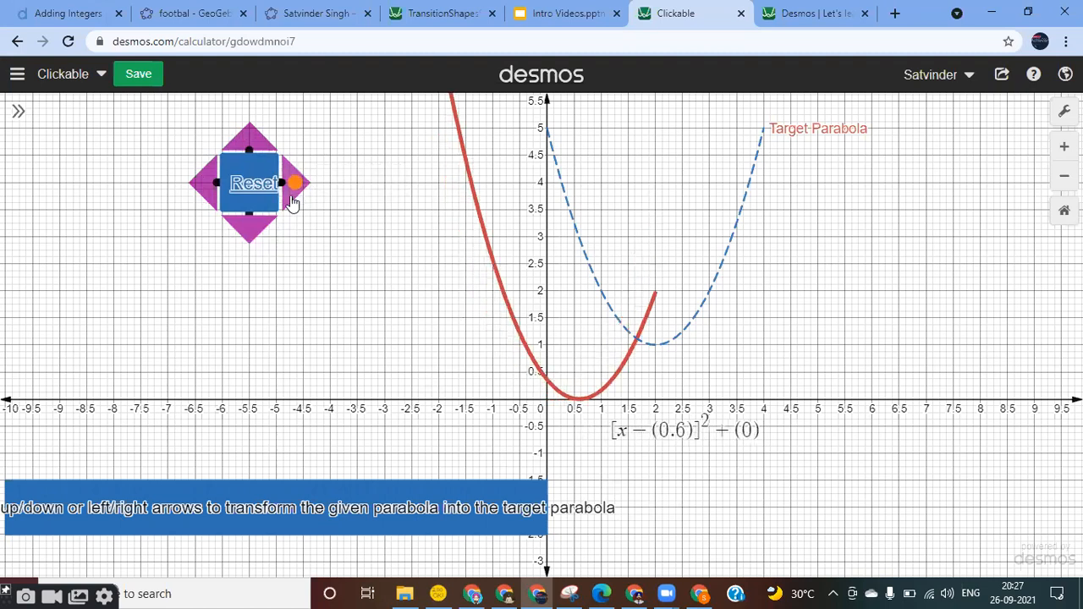
click(294, 185)
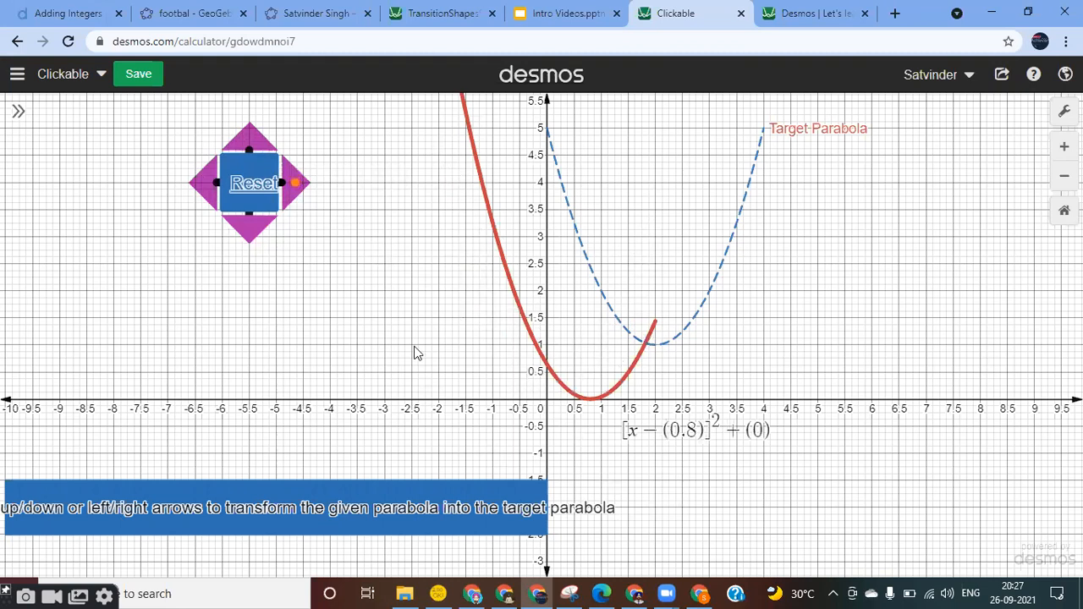
click(205, 184)
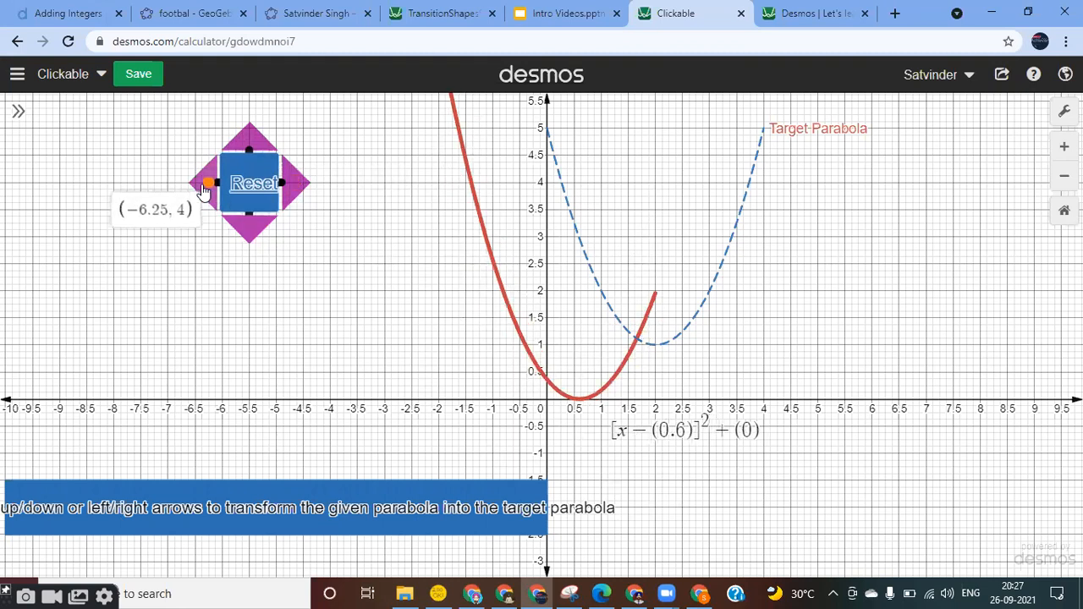
click(198, 191)
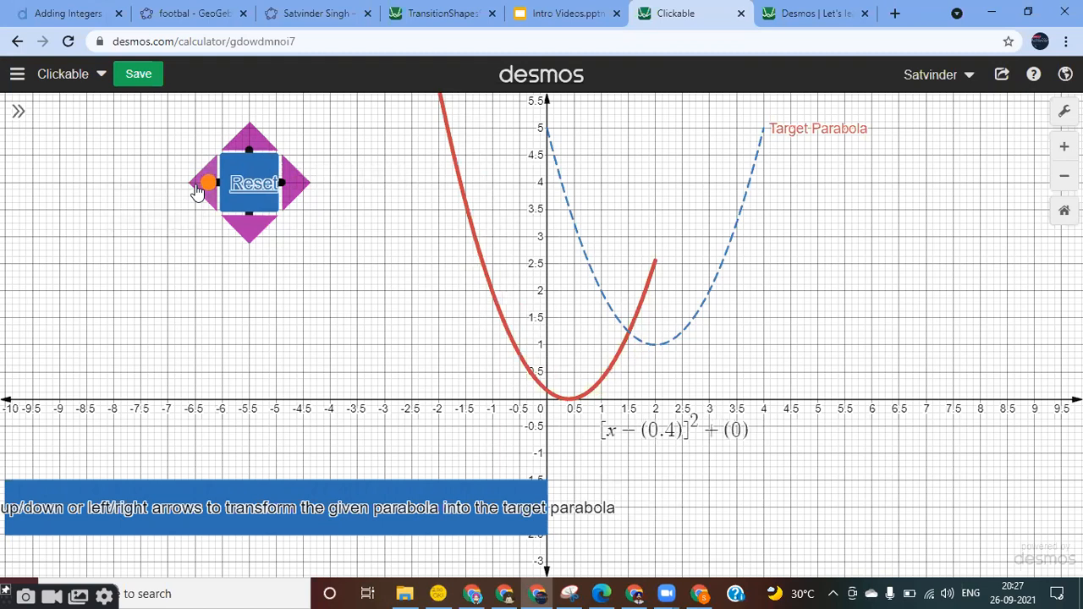
click(200, 188)
Step: Shift the red parabola four steps down and five steps up with the vertical arrow points
click(252, 233)
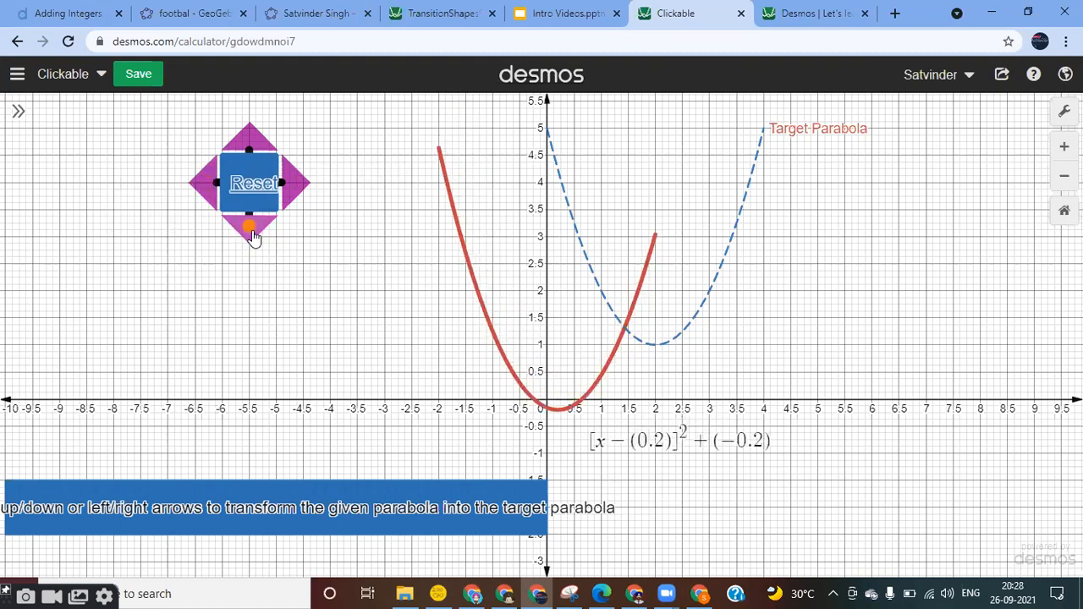
click(257, 233)
click(259, 233)
click(260, 233)
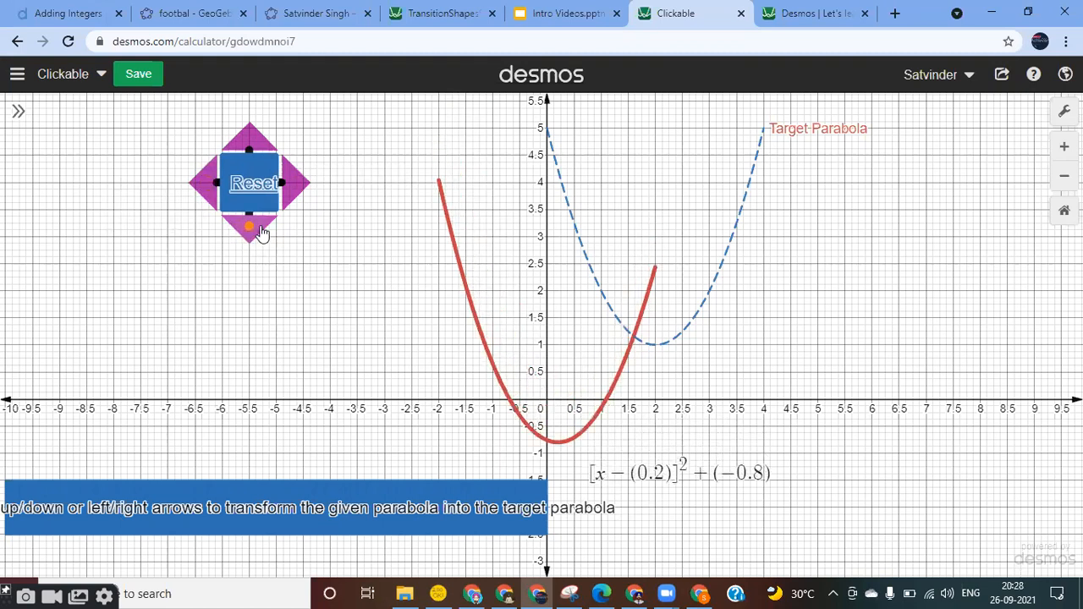
click(257, 142)
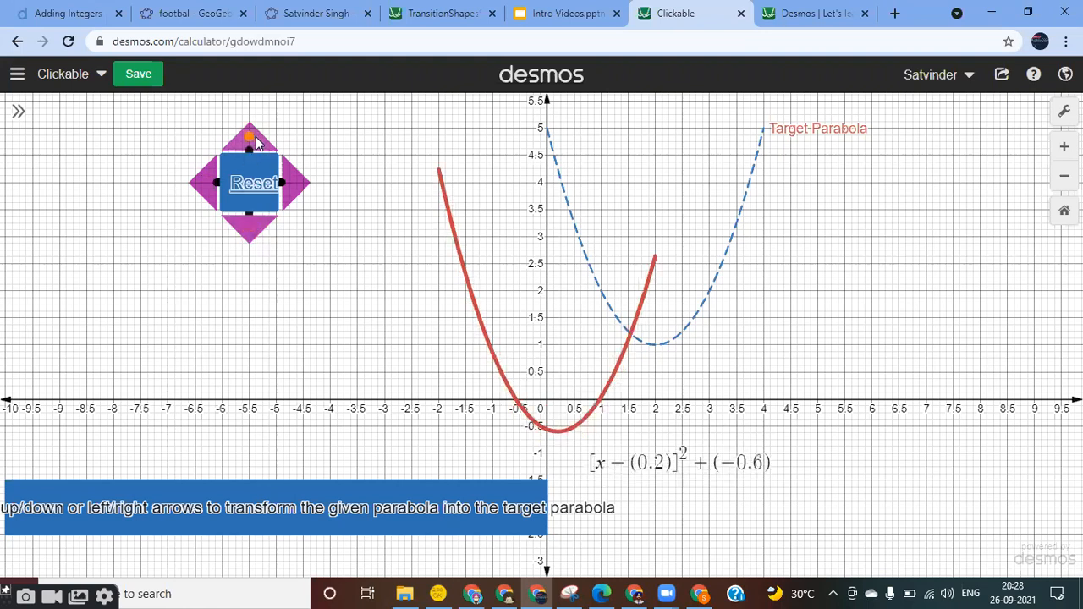
click(258, 144)
click(259, 144)
click(260, 145)
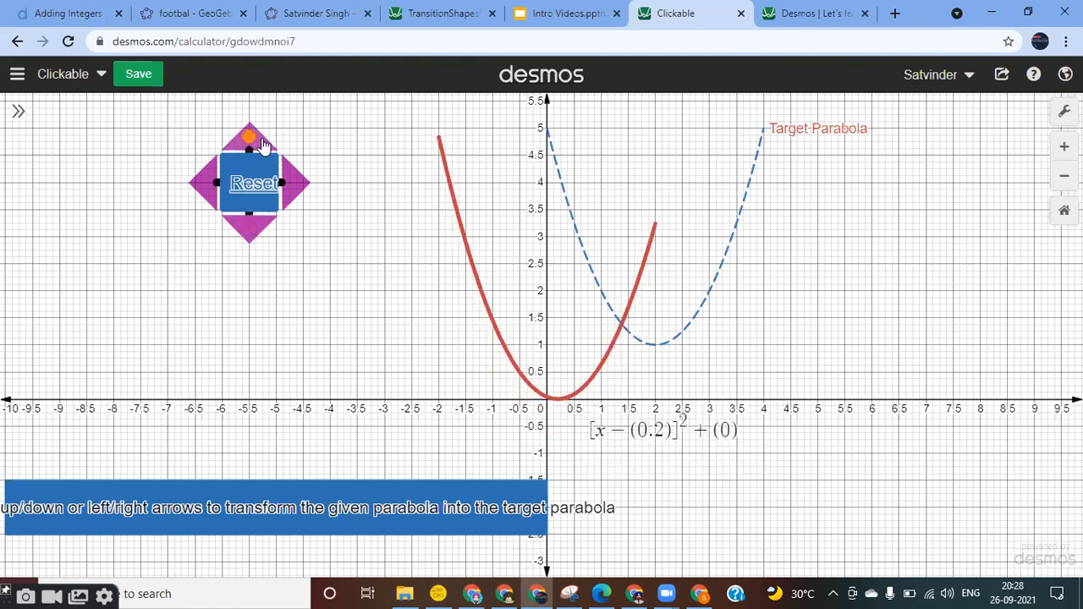
click(262, 145)
Step: Shift the red parabola three steps right and two steps left, and restore it with the "Reset" label
click(296, 195)
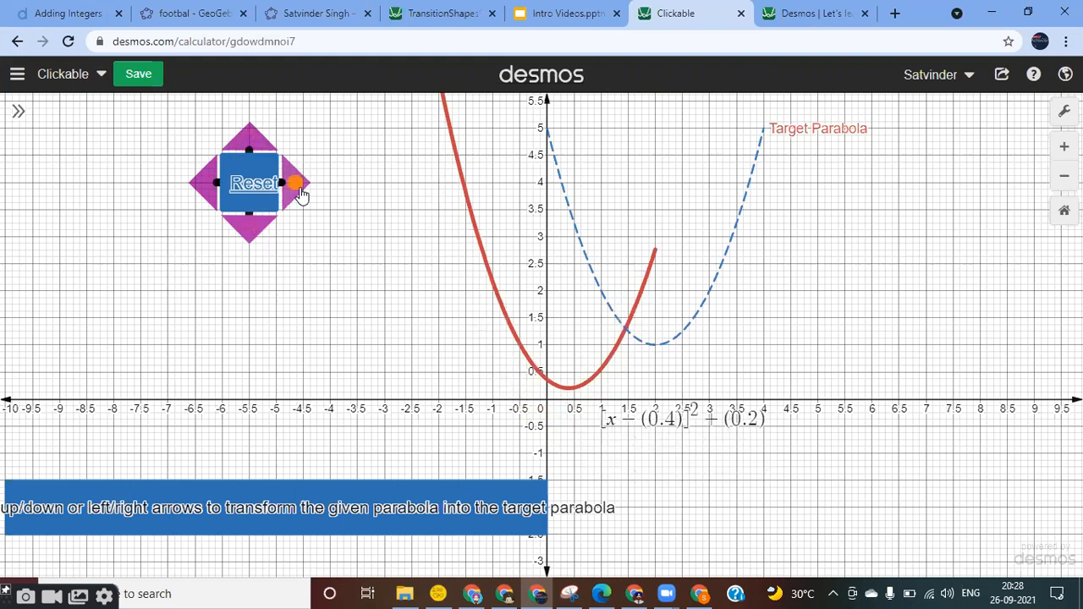
click(295, 198)
click(294, 199)
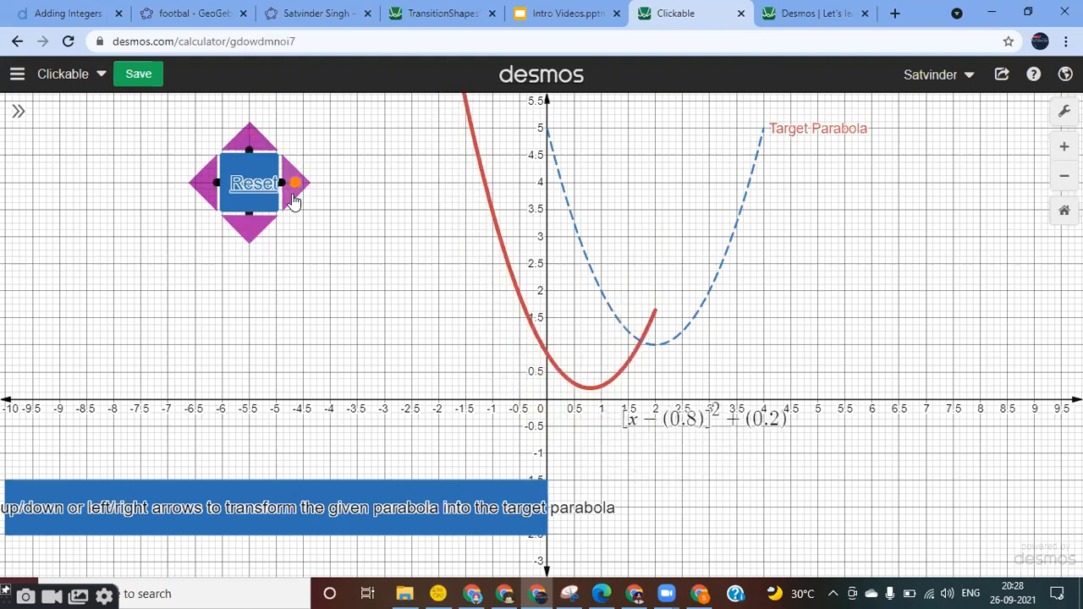
click(205, 192)
click(205, 193)
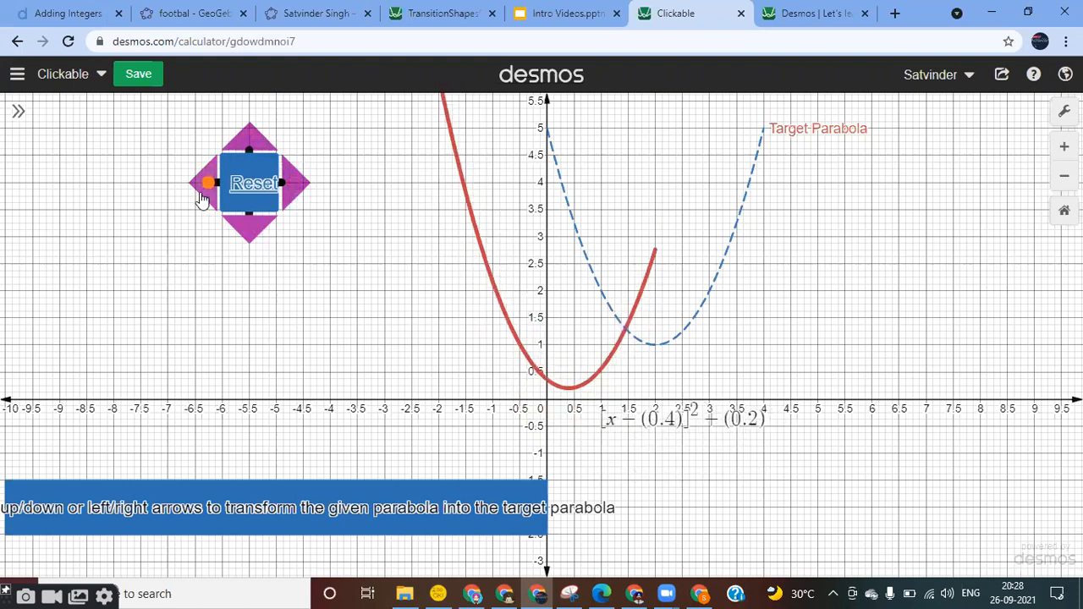
click(254, 193)
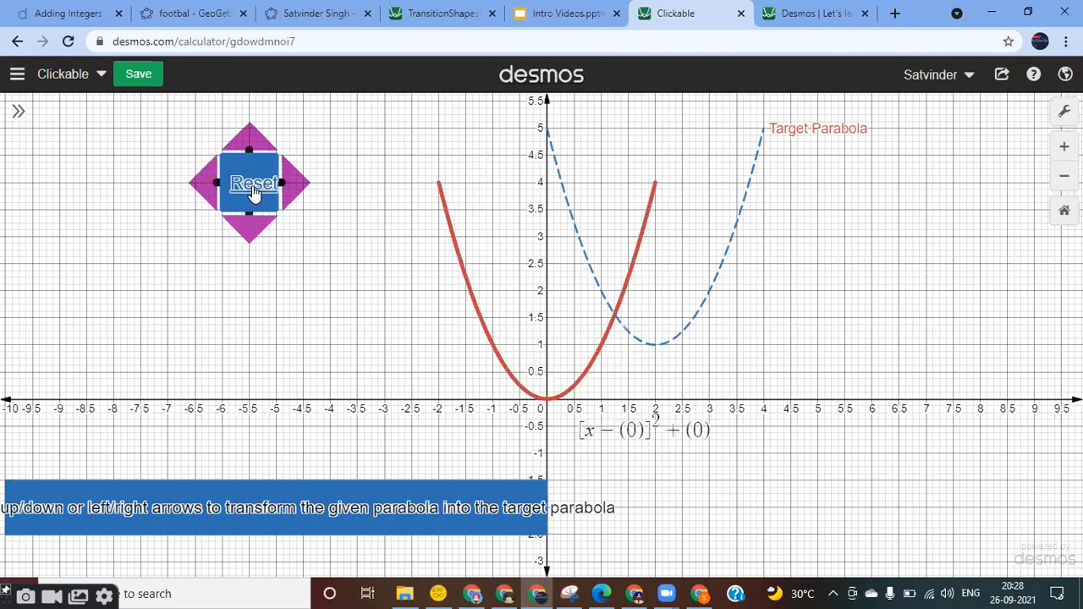
Step: Show the expression list, examine the parabola, label and polygon expressions and the "Sliders" folder, and hide the list again
click(17, 111)
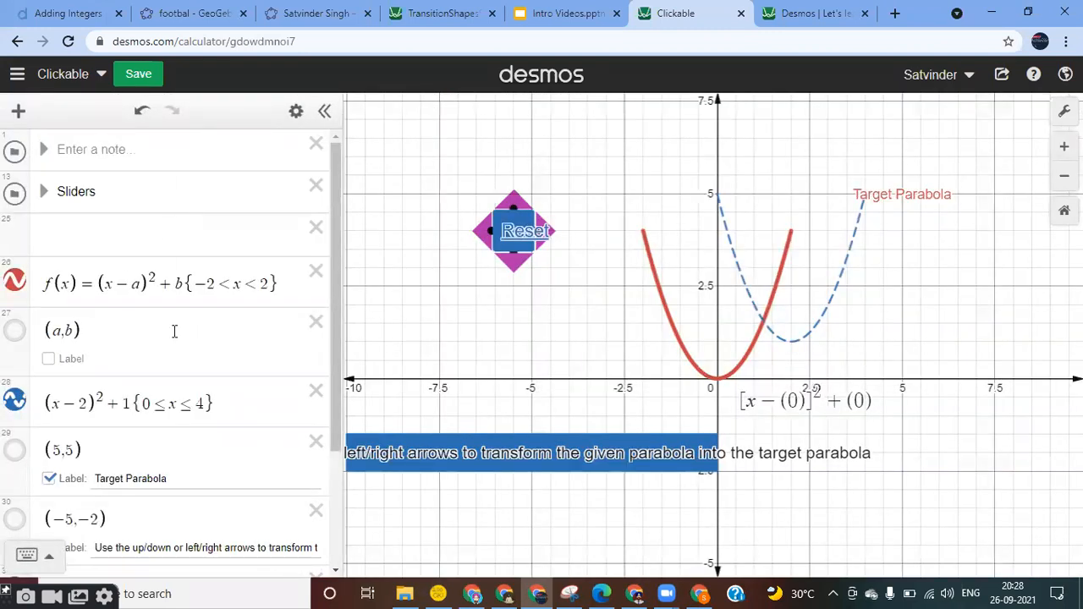
scroll(212, 443, down, 2)
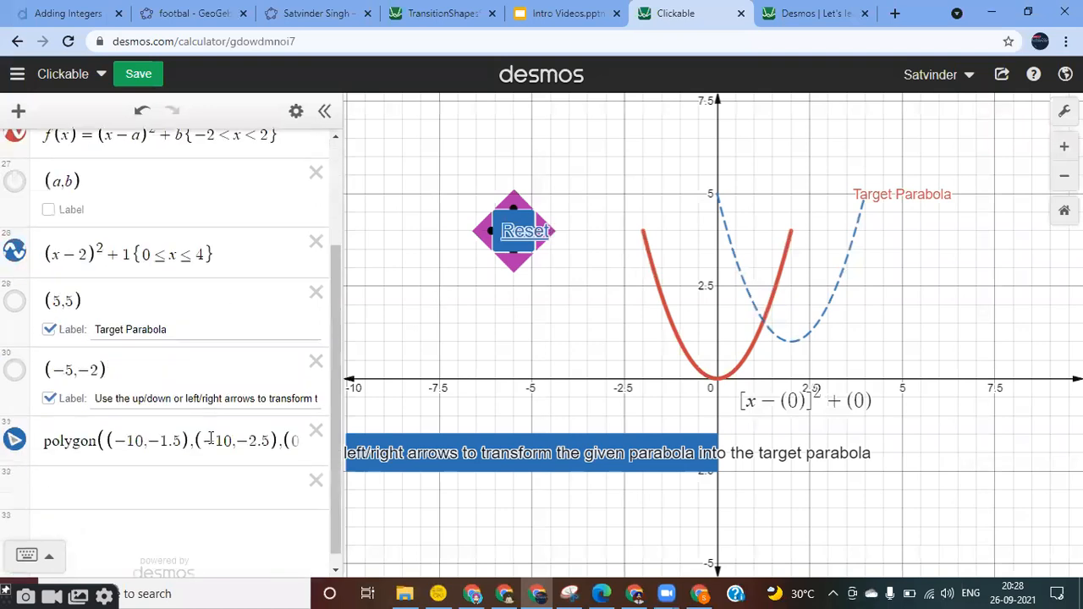
scroll(210, 438, up, 2)
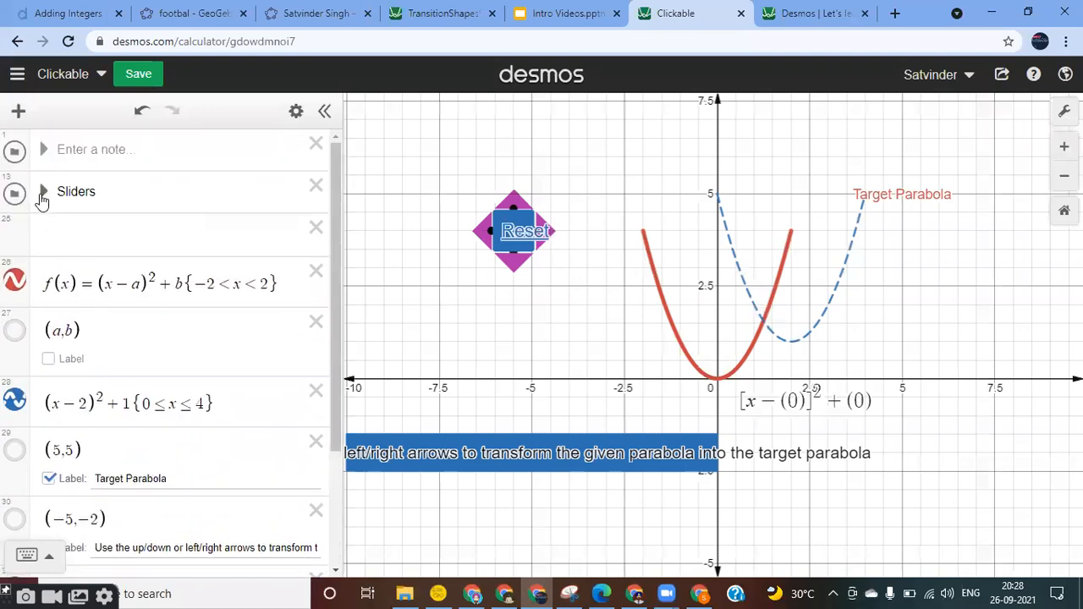
click(44, 193)
scroll(119, 359, down, 1)
scroll(118, 362, down, 5)
scroll(119, 364, down, 4)
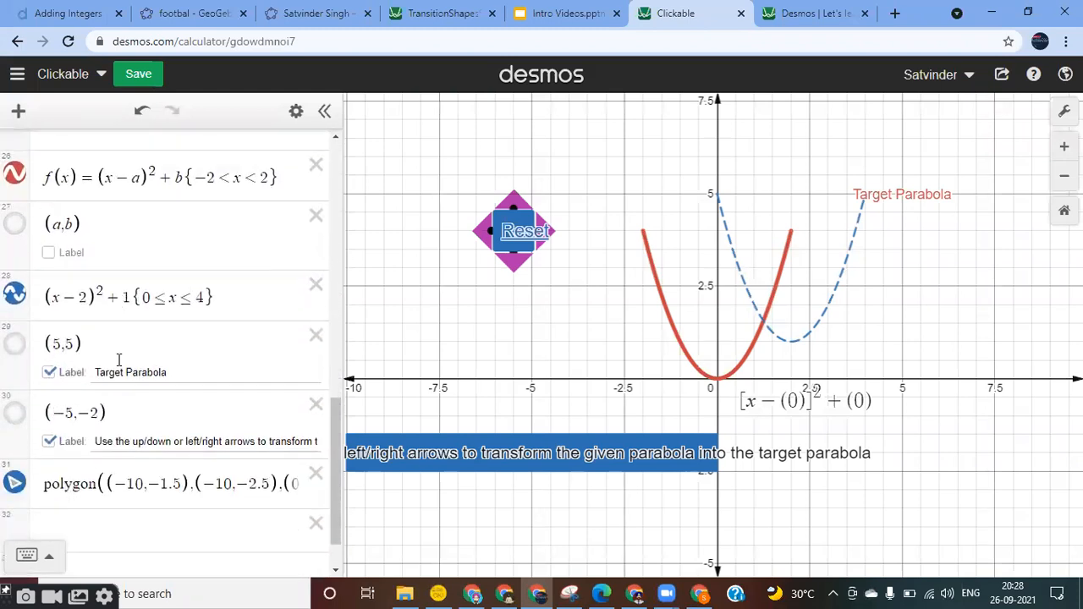
scroll(119, 360, down, 1)
scroll(117, 366, up, 15)
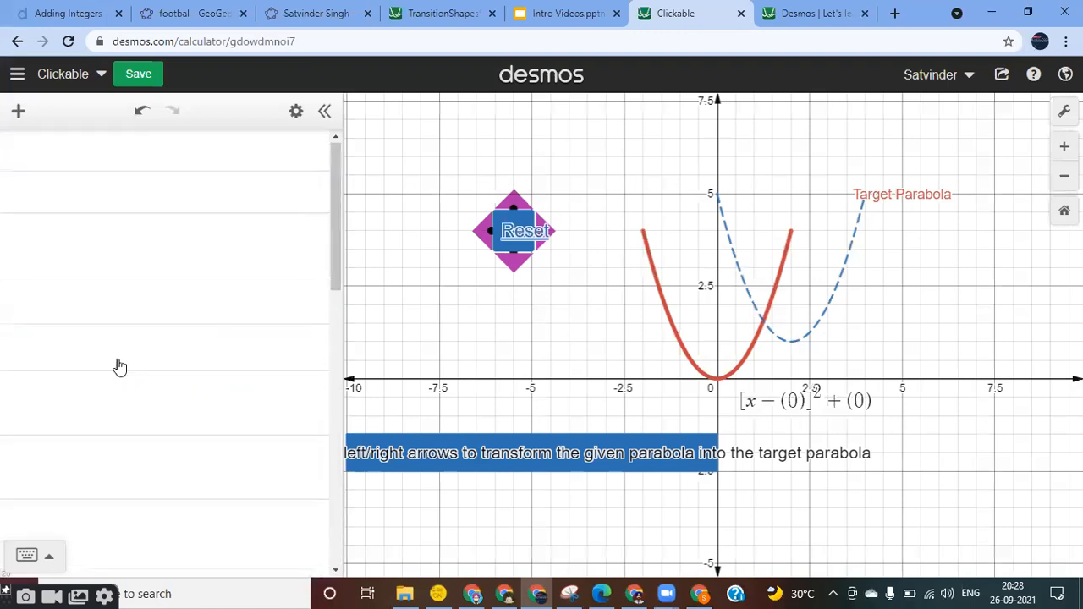
click(43, 191)
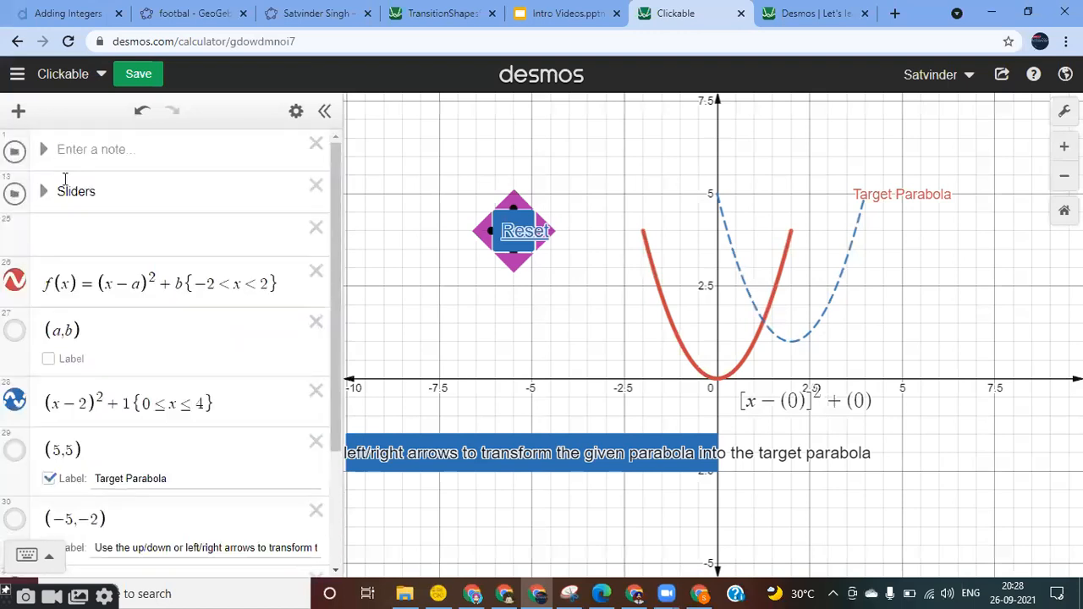
scroll(117, 383, down, 3)
scroll(117, 383, up, 3)
click(325, 112)
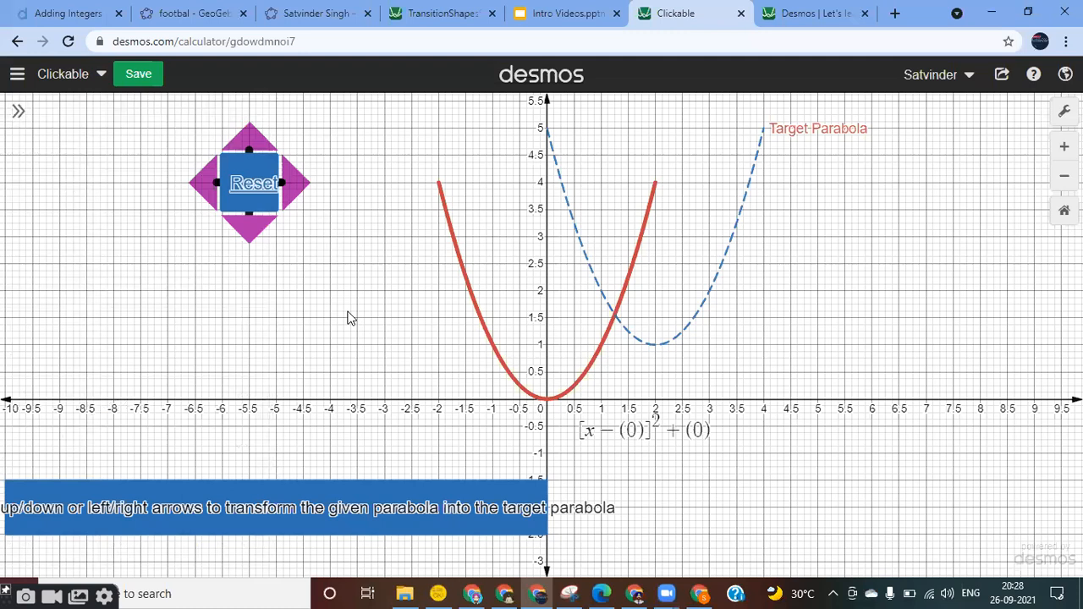
Step: Look through the list of saved graphs and close it
click(17, 75)
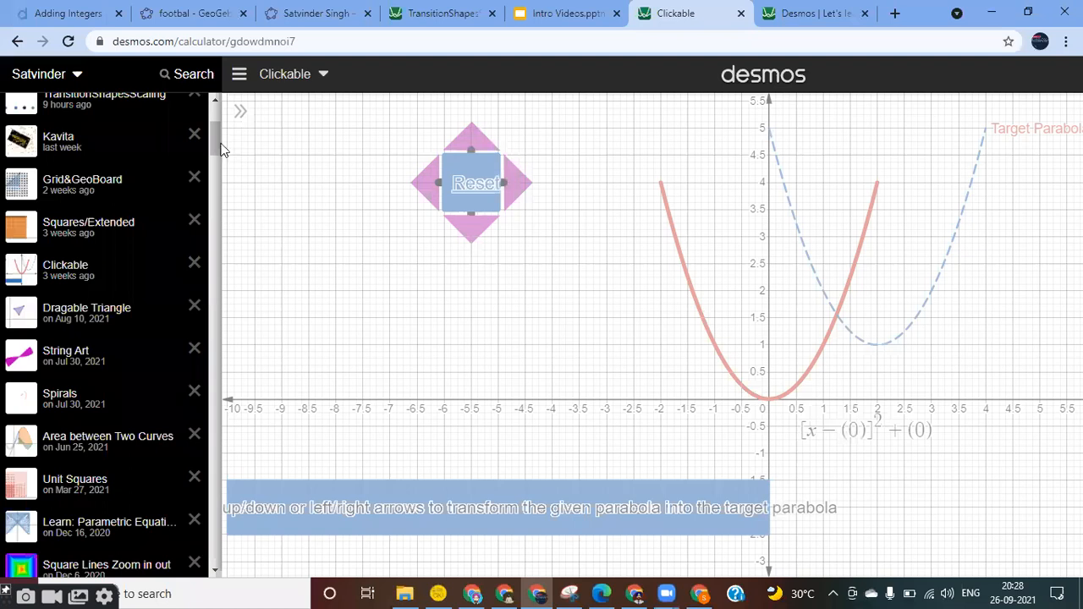
scroll(214, 142, up, 3)
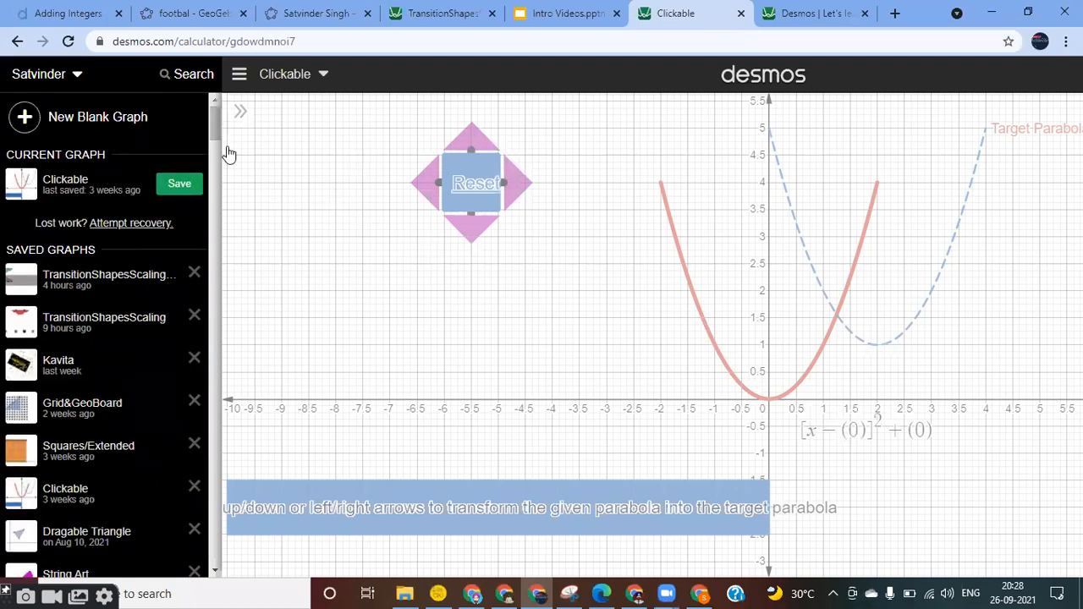
click(314, 280)
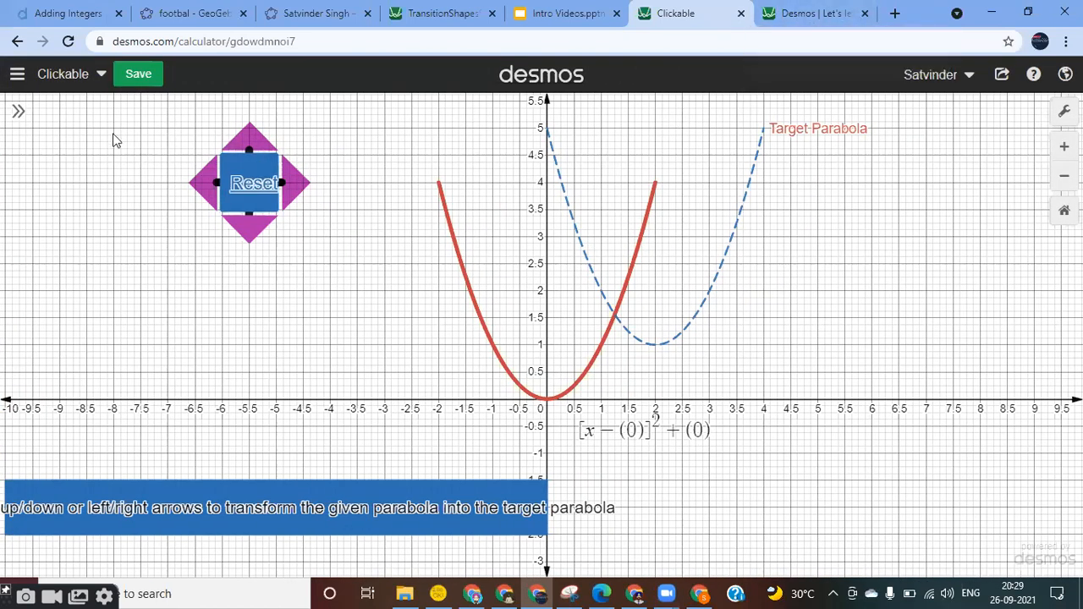
Step: In a new blank graph, plot the point (a,b) with sliders for both variables and move it to about (0.16, 0.42)
click(805, 22)
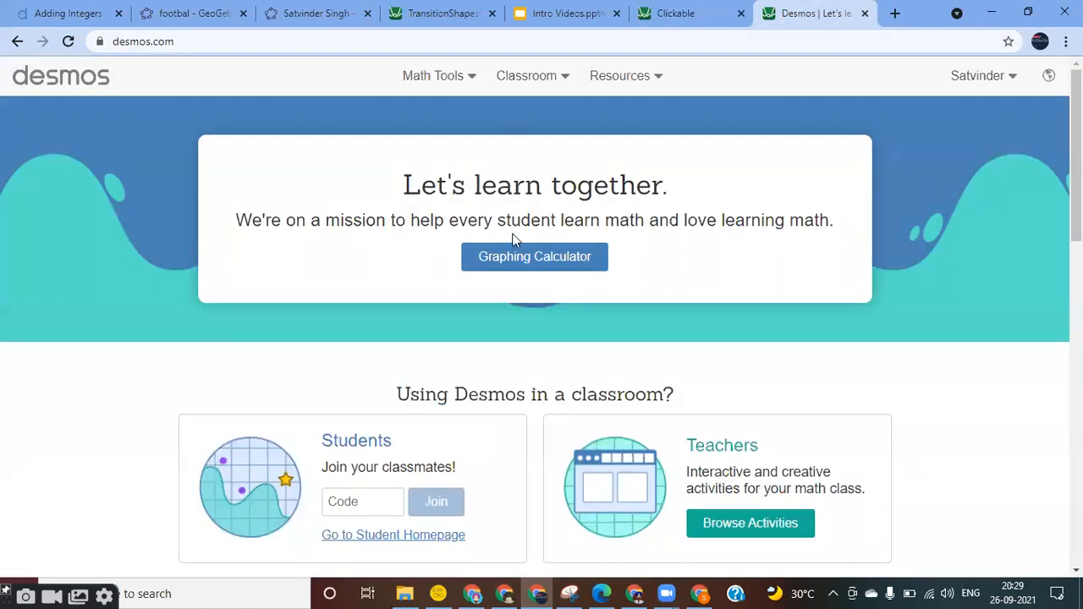
click(541, 258)
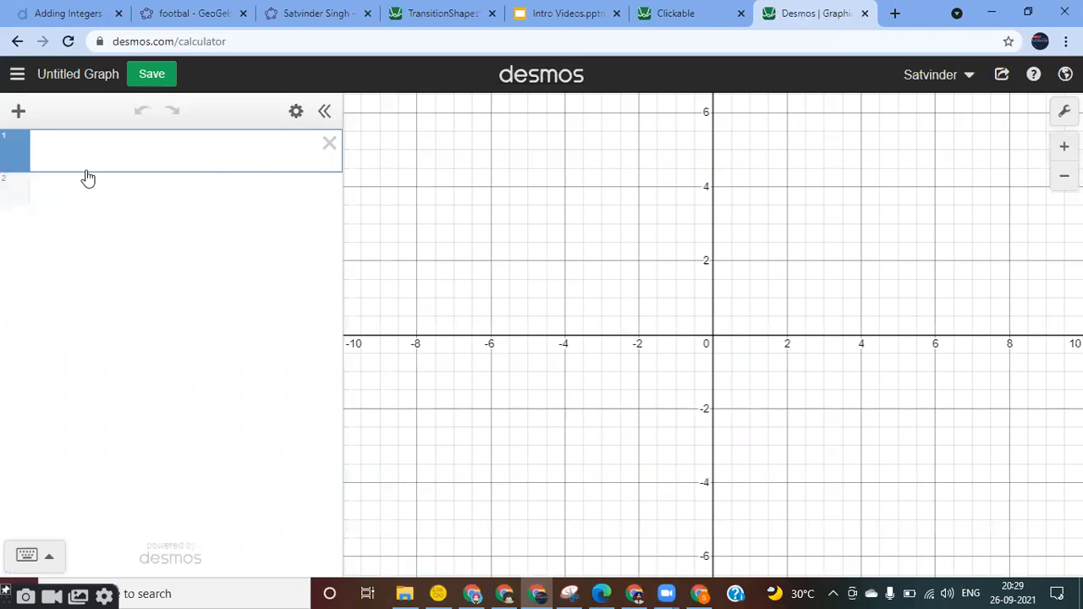
text((a,b)
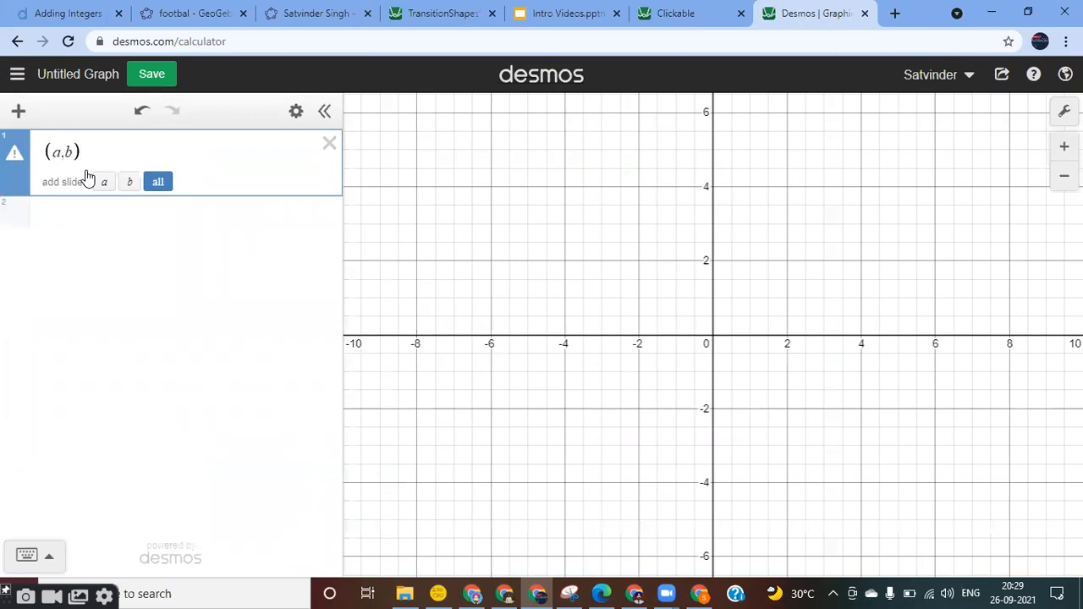
click(85, 176)
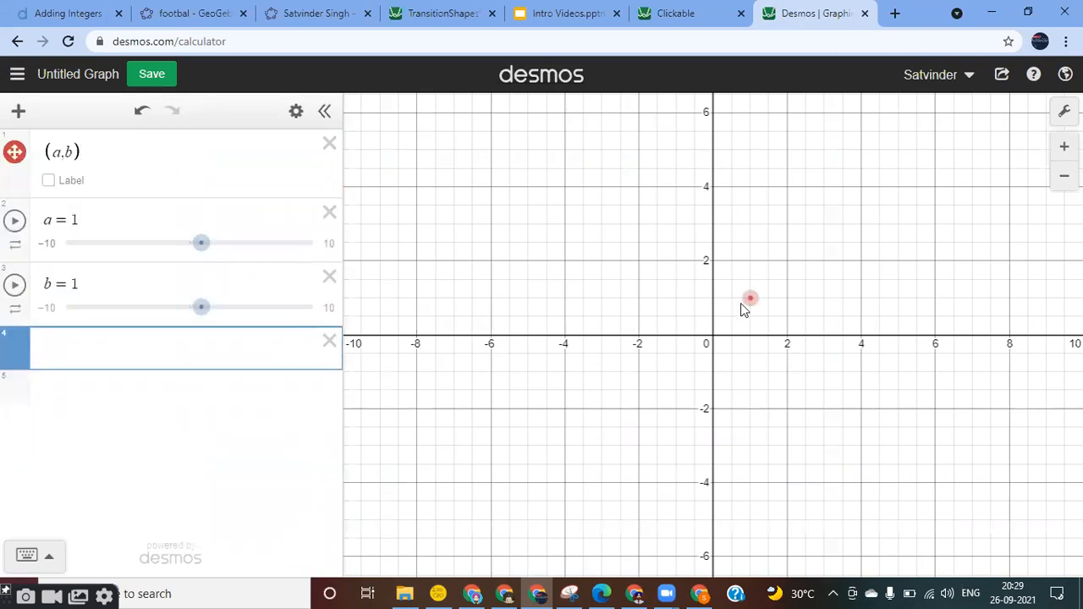
drag(750, 298, 647, 316)
Step: Graph the parabola (x-h)^2+k in a new expression and add sliders for h and k
click(94, 356)
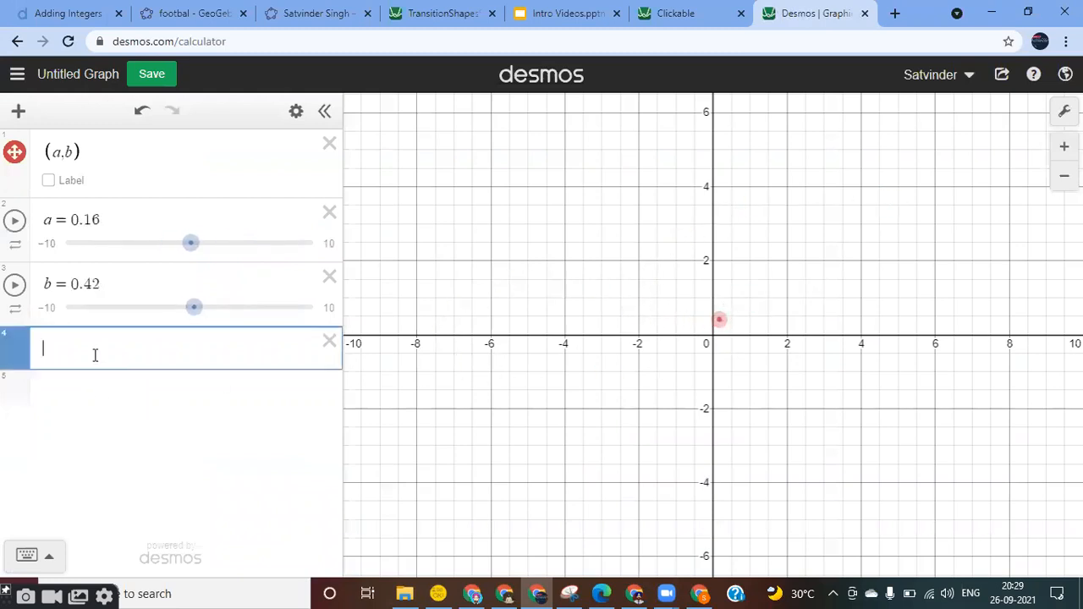
text((x)
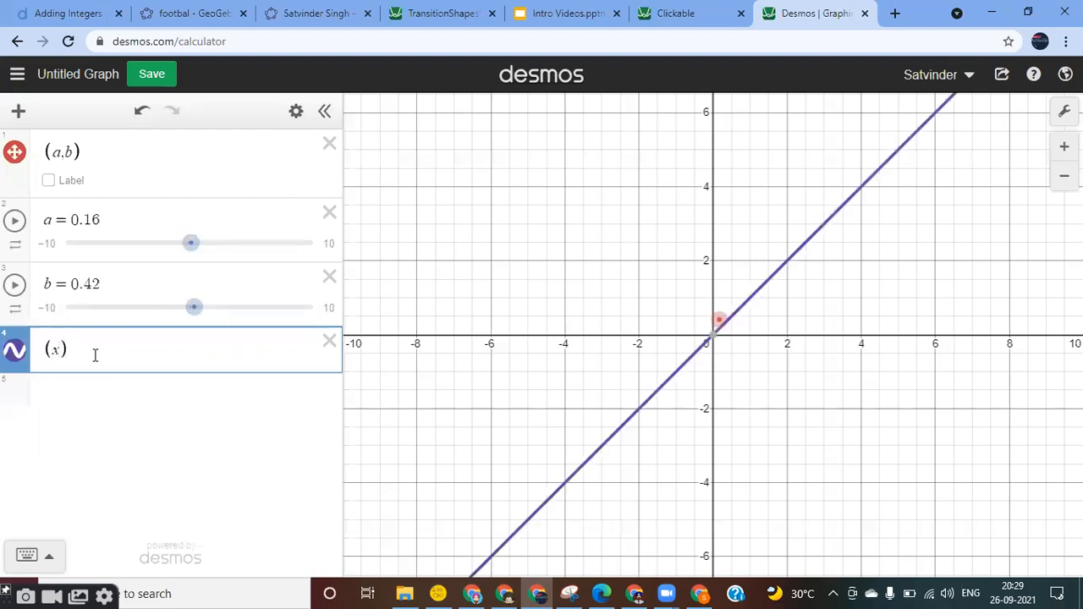
text(-h)^2)
key(Right)
text(+k)
key(Return)
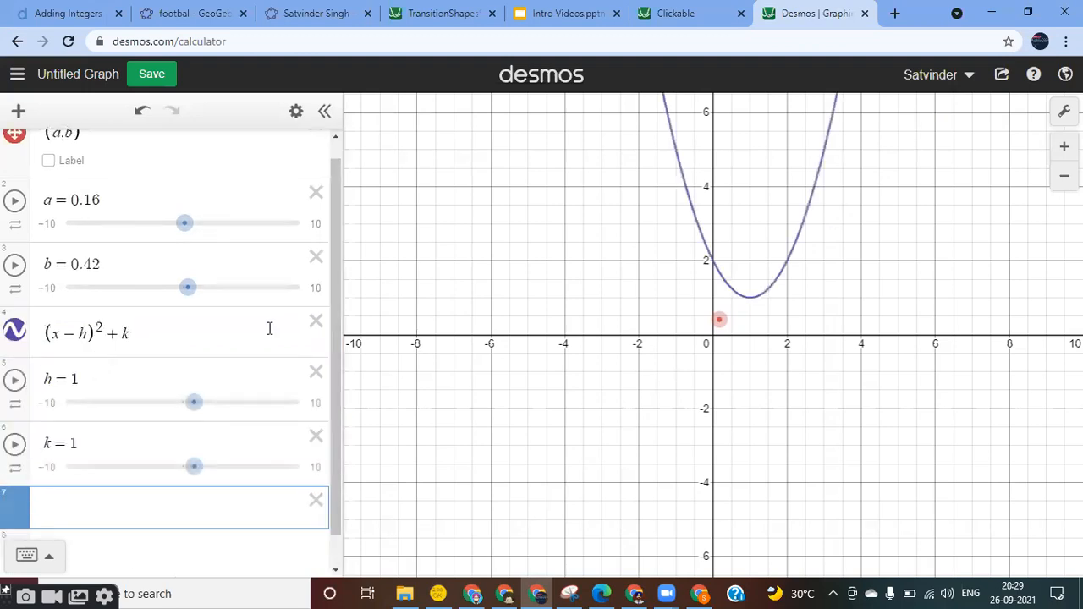
Step: Replace h with a and k with b in the parabola expression so it reads (x-a)^2+b
click(80, 334)
key(BackSpace)
text(a)
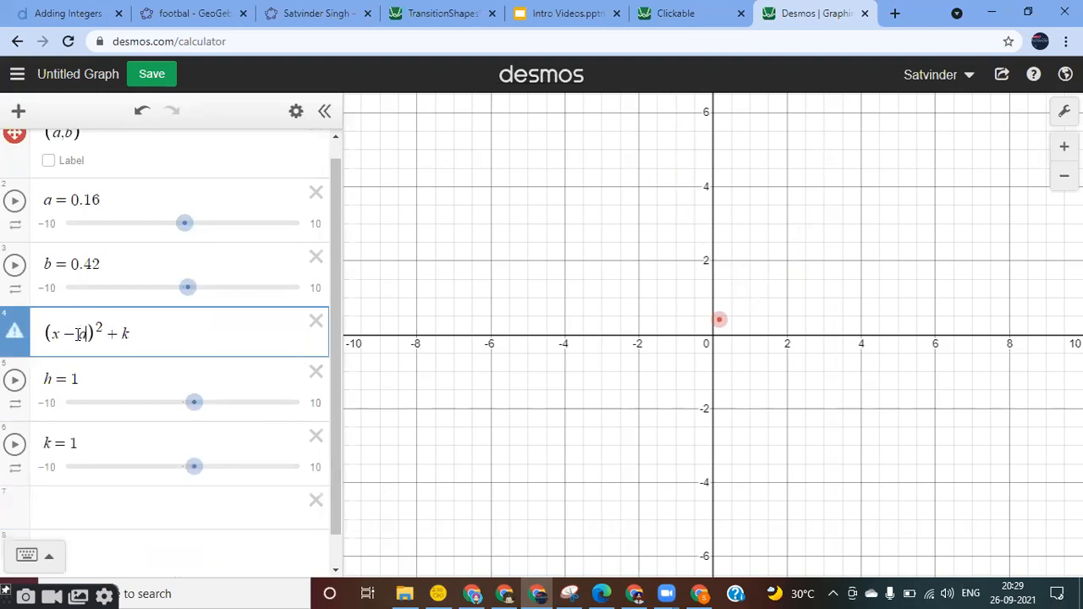
key(End)
key(BackSpace)
text(b)
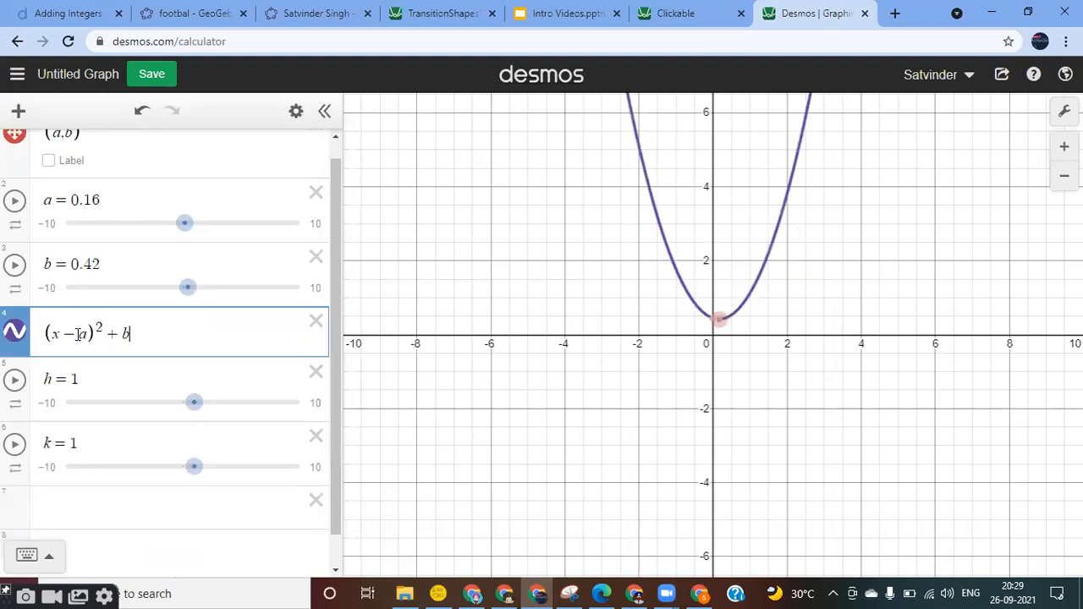
key(Return)
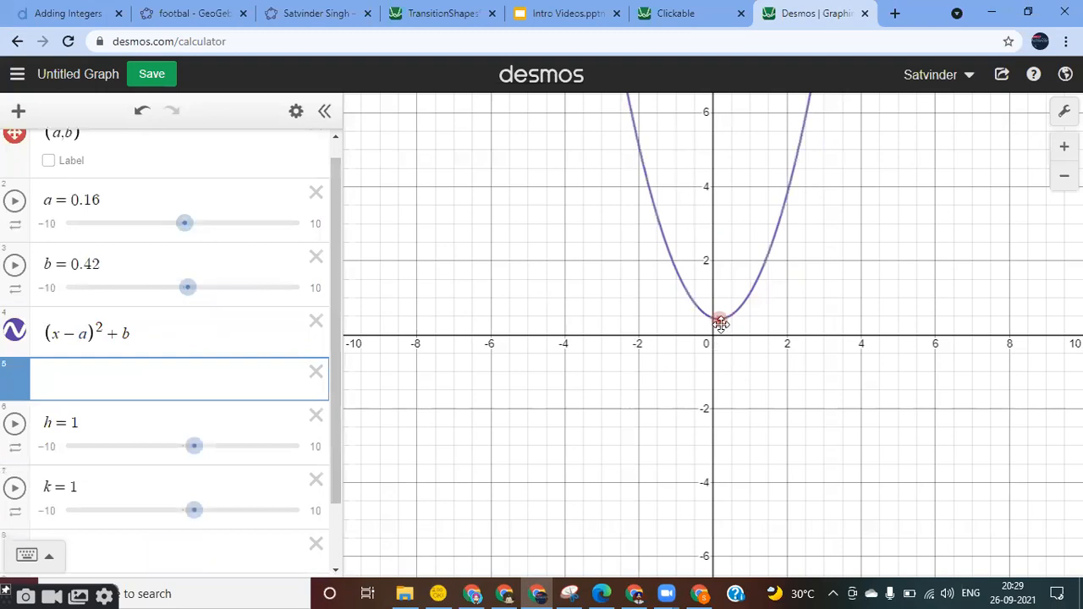
Step: Move the parabola by its vertex point (a,b) to about (-4.3, -2.15)
drag(718, 319, 553, 399)
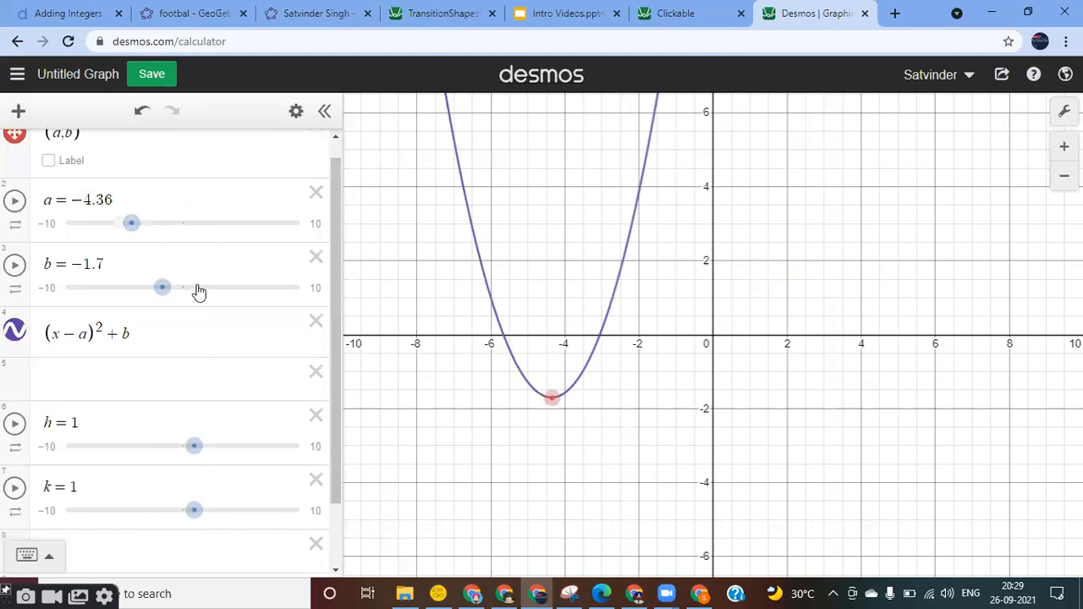
mouse_move(558, 399)
mouse_down()
mouse_move(476, 353)
mouse_move(567, 347)
mouse_move(532, 409)
mouse_move(481, 420)
mouse_move(554, 413)
mouse_up()
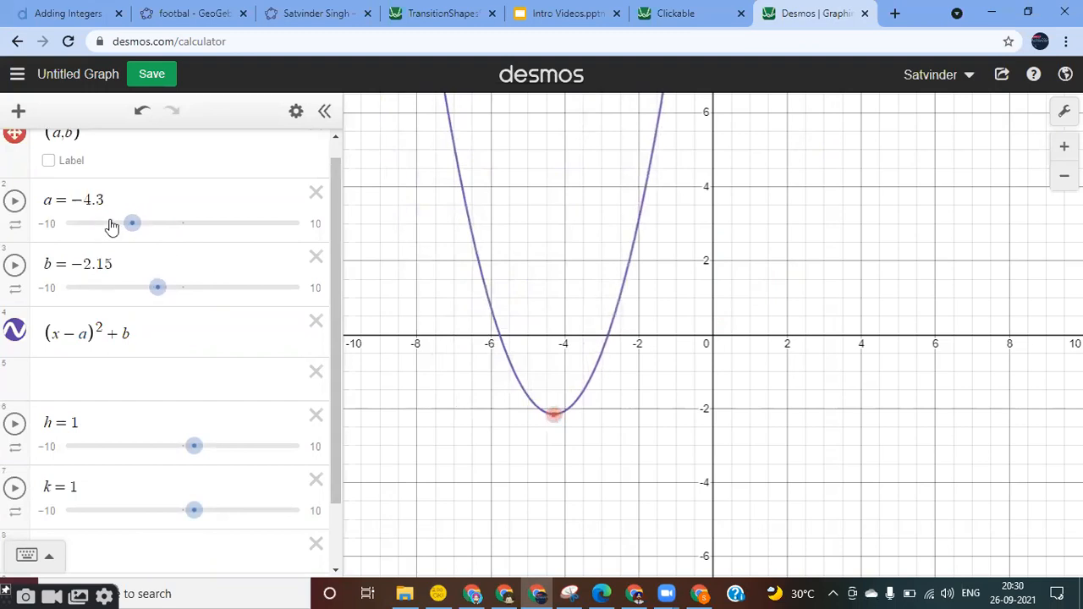
Step: Delete the empty expression line below the parabola and move the vertex point to about (-4.06, -2.6)
click(92, 380)
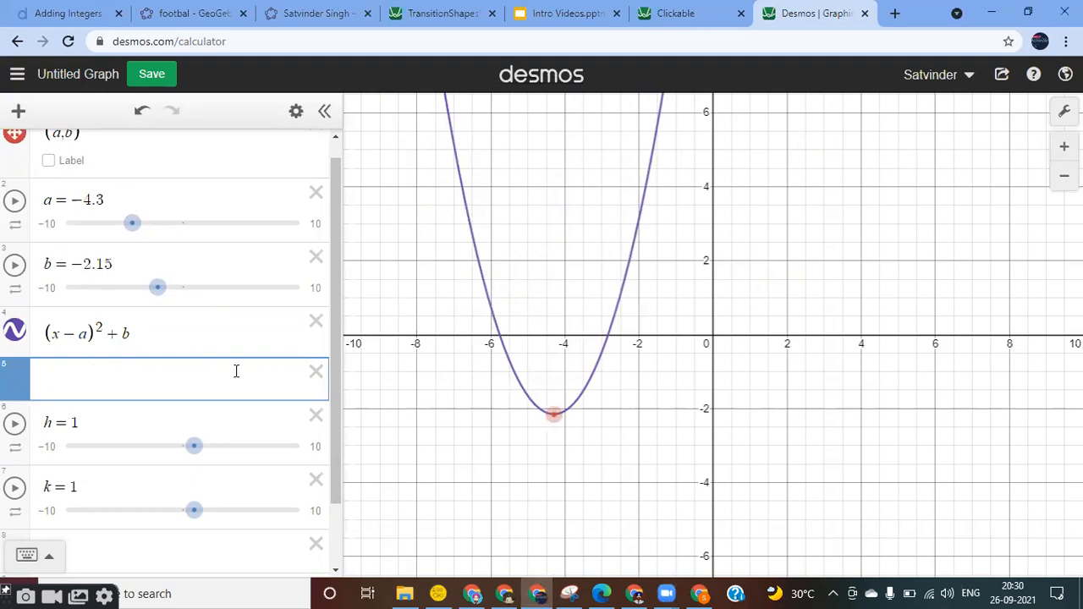
click(317, 374)
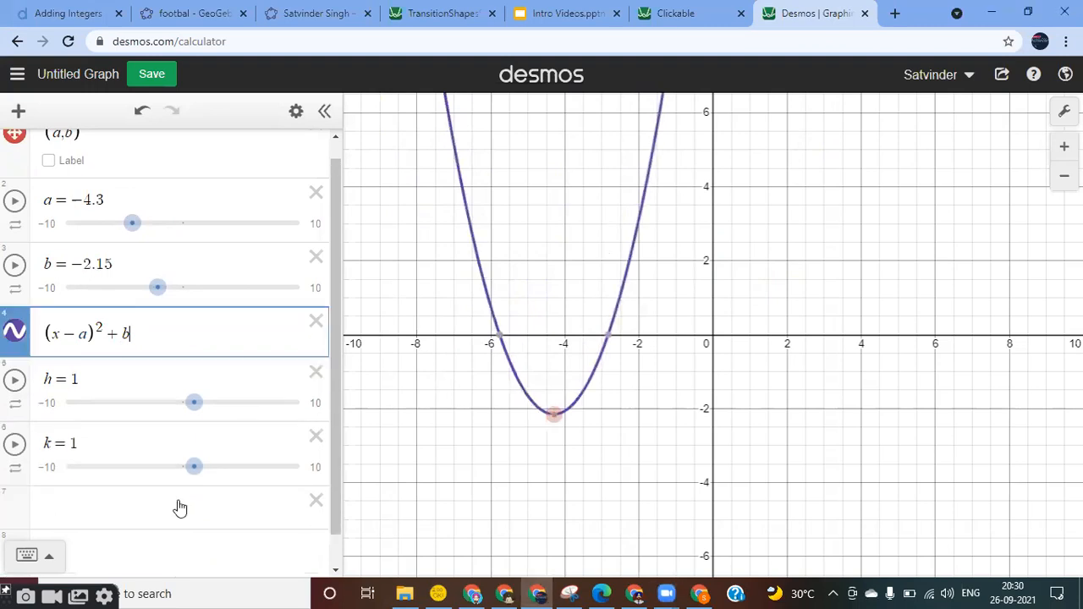
click(112, 521)
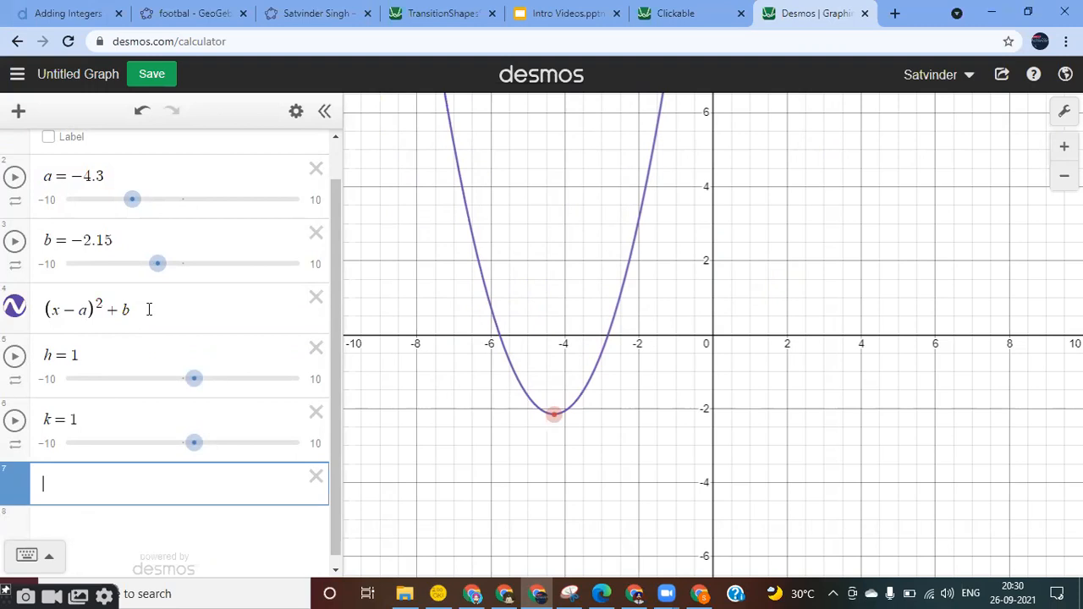
drag(551, 414, 626, 366)
drag(558, 369, 564, 431)
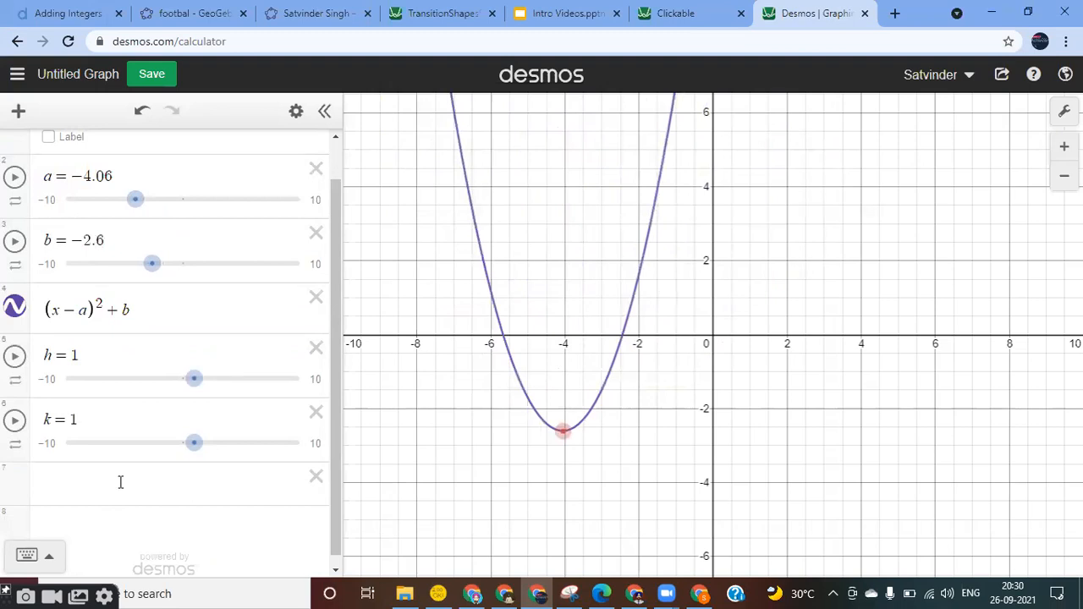
Step: Plot the point (4,4) in the empty expression line and turn on its label
click(88, 482)
text(()
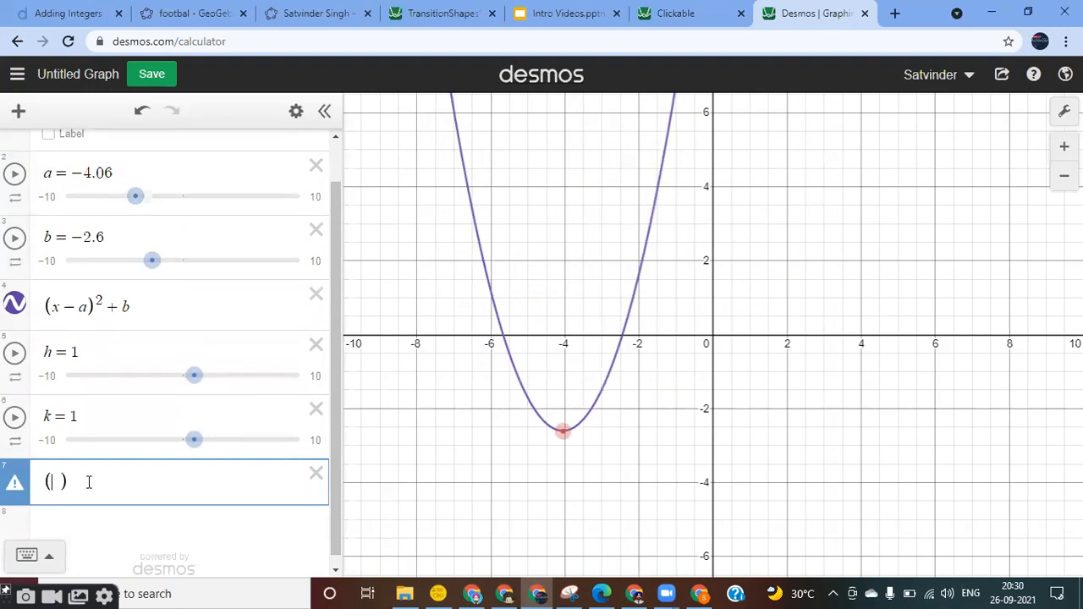
text(4,4)
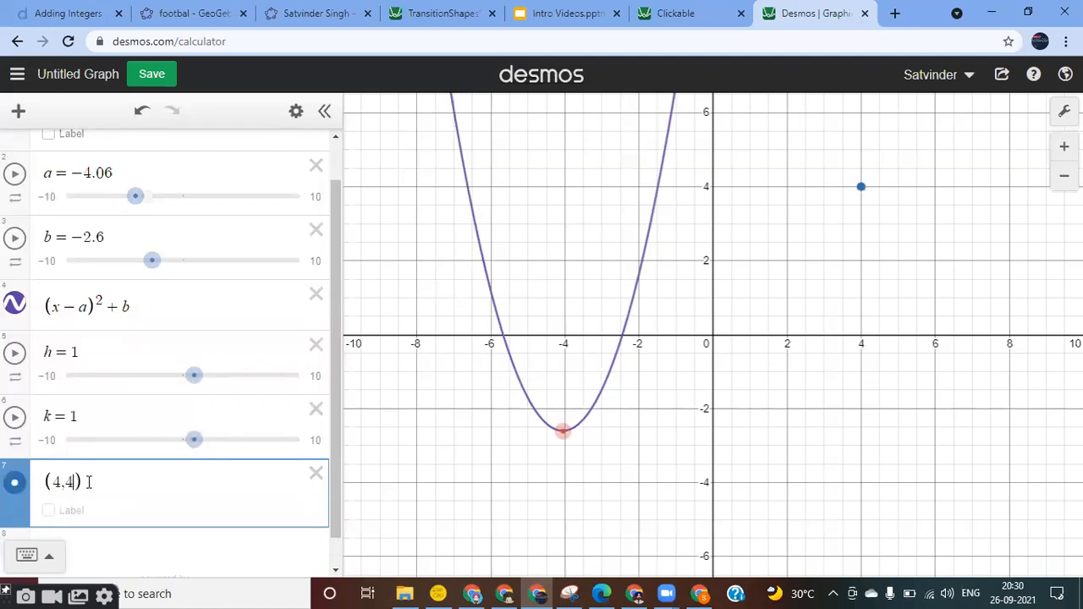
click(49, 512)
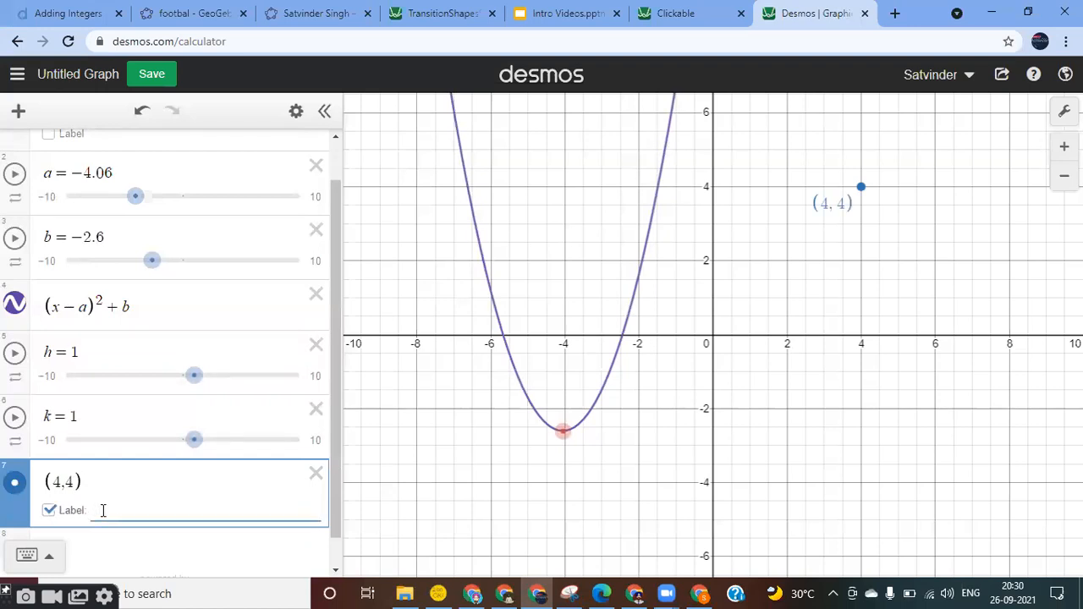
Step: Label the point (4,4) with `(x-a)^2+b` enclosed in backticks so the text is formatted as math
text((x))
text(-a)
text(^2)
text(+b)
click(93, 511)
text(`)
key(Right)
key(Right)
key(Right)
key(Right)
key(Right)
key(Right)
drag(93, 509, 155, 509)
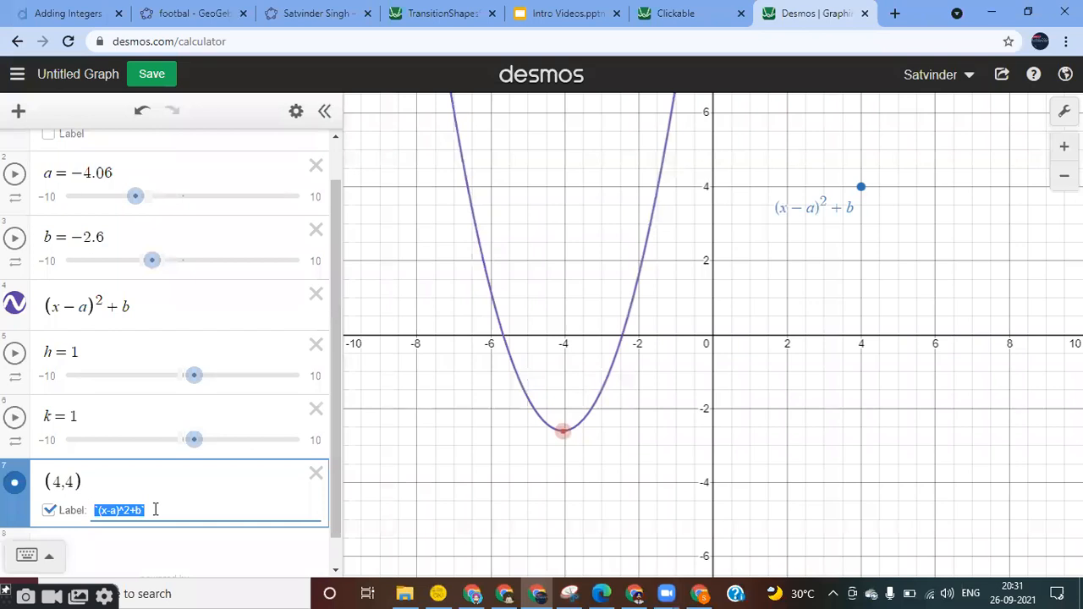
click(96, 510)
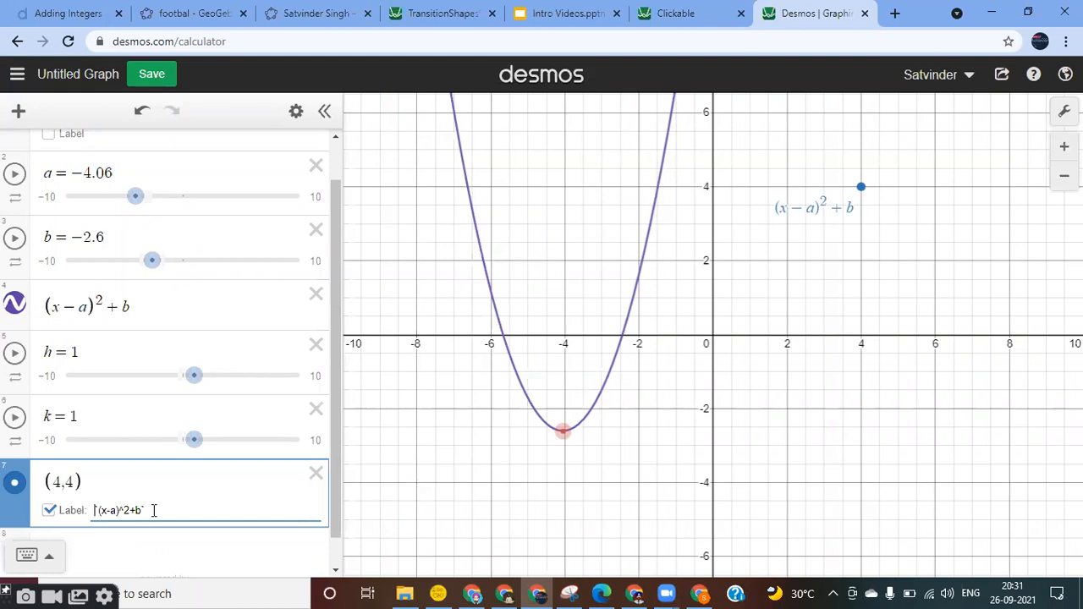
click(114, 549)
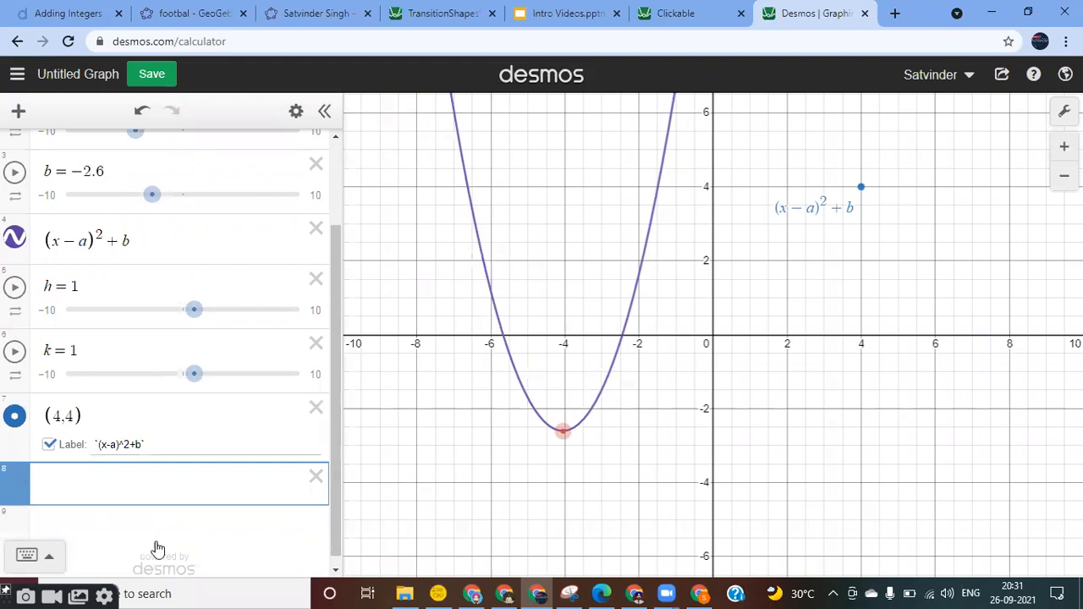
Step: Examine the letter and symbol keys of the on-screen keypad and close it
click(186, 486)
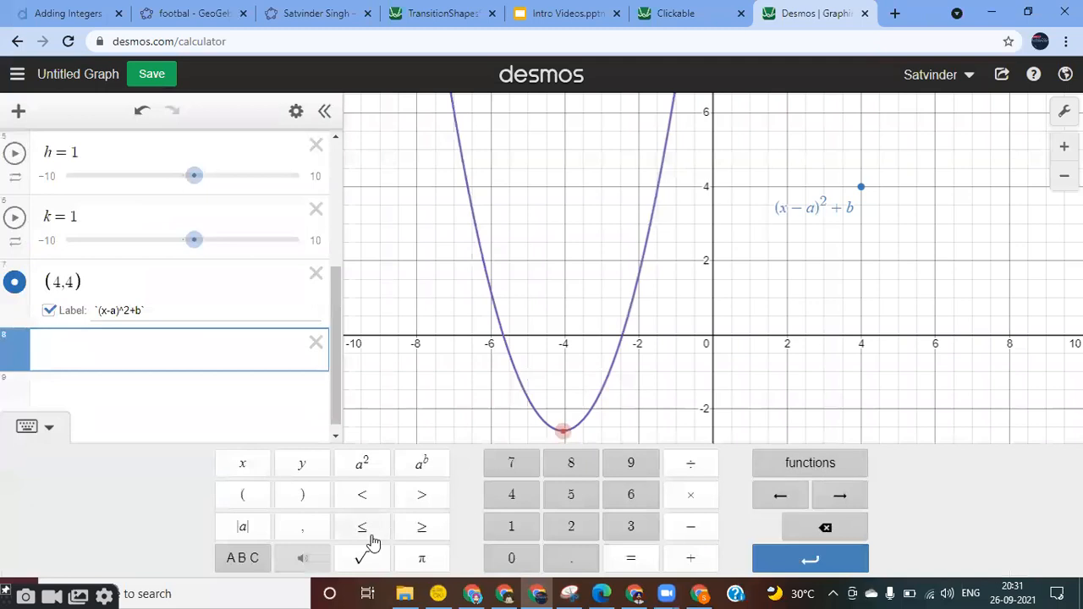
click(242, 558)
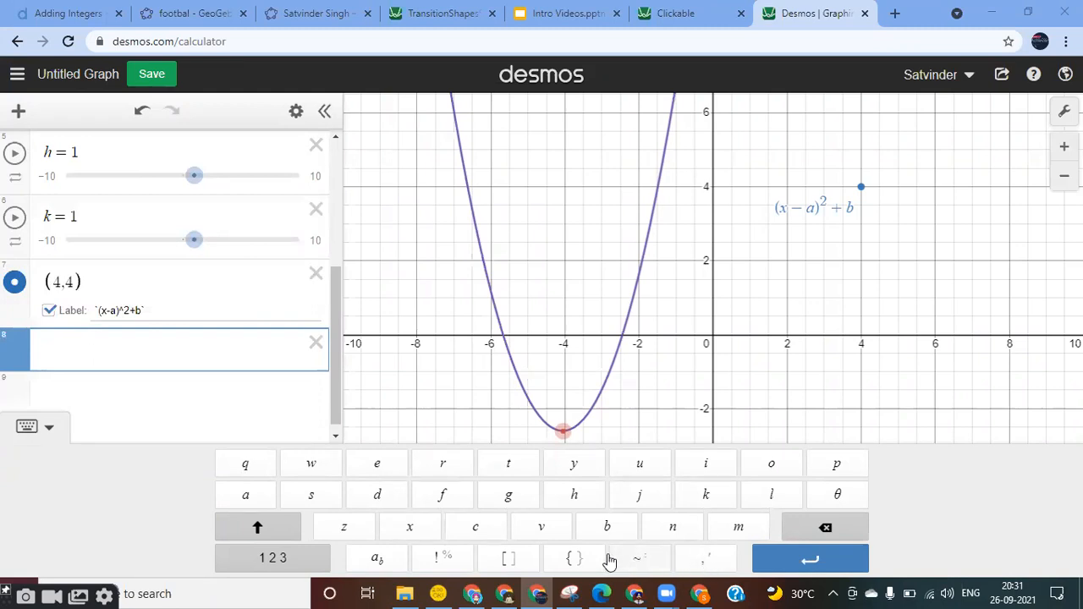
click(50, 433)
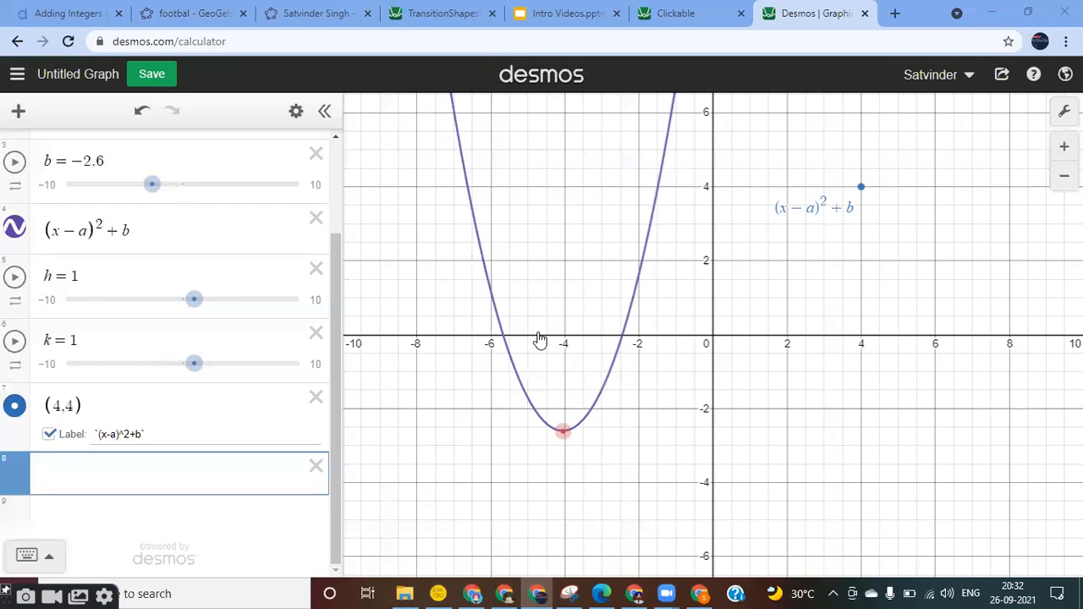
Step: Replace a with (${a}) in the label of point (4,4) so it shows the variable's live value
click(96, 478)
click(109, 435)
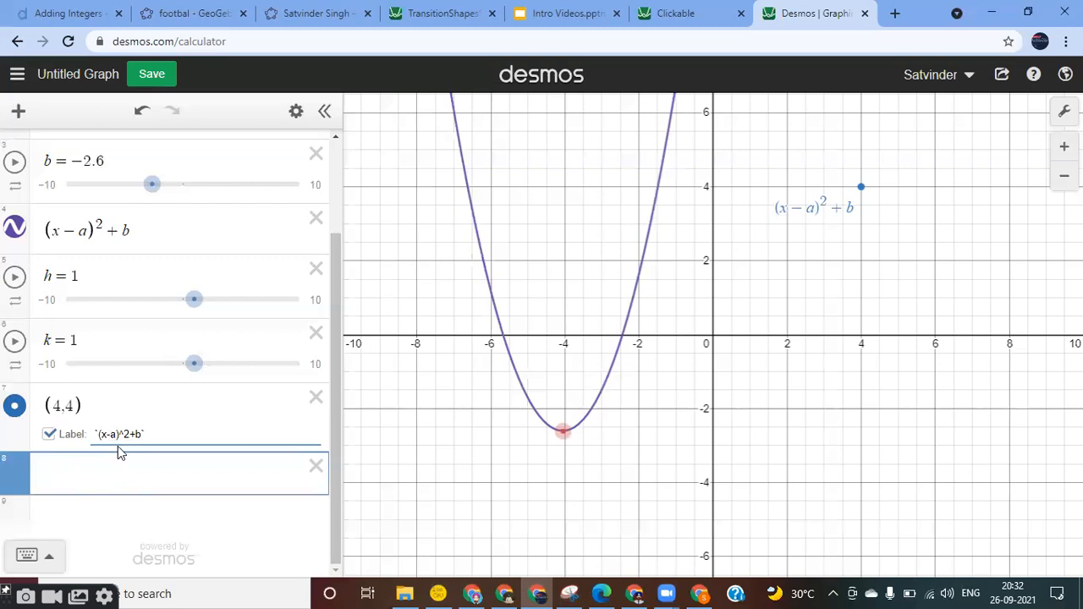
text($[)
key(BackSpace)
text({a)
text(})
text((${a})
text())
key(Right)
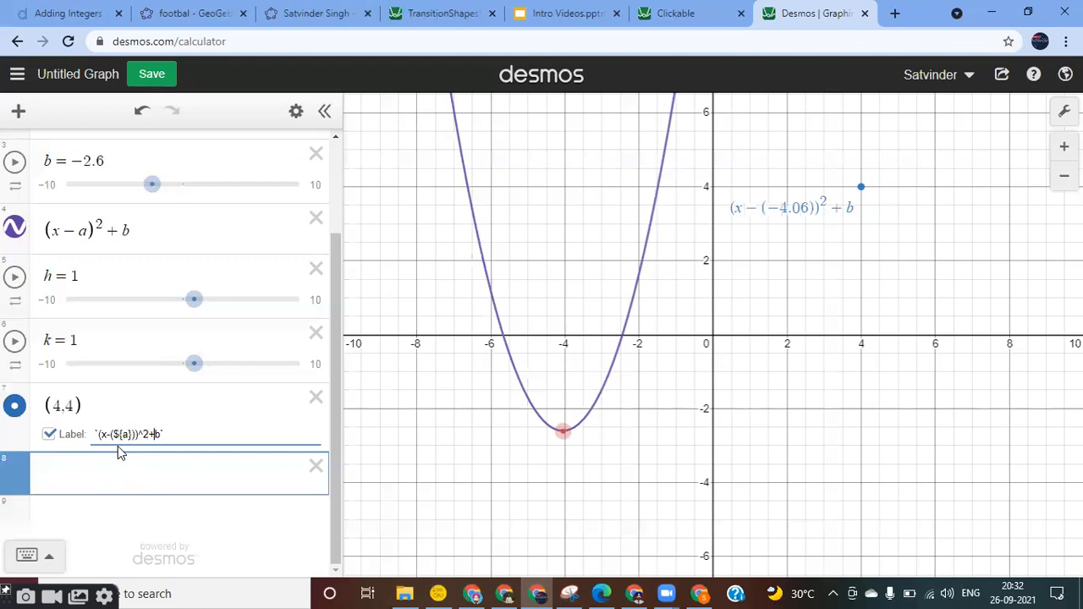
Step: Replace b with (${b}) in the label so it reads `(x-(${a}))^2+(${b})`
key(Delete)
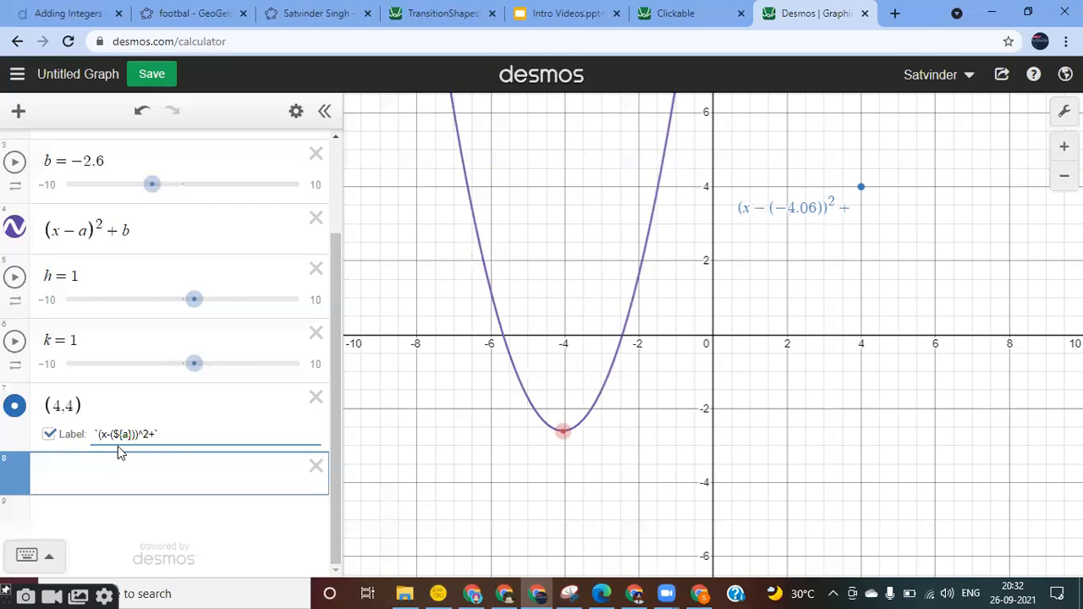
text(${}b)
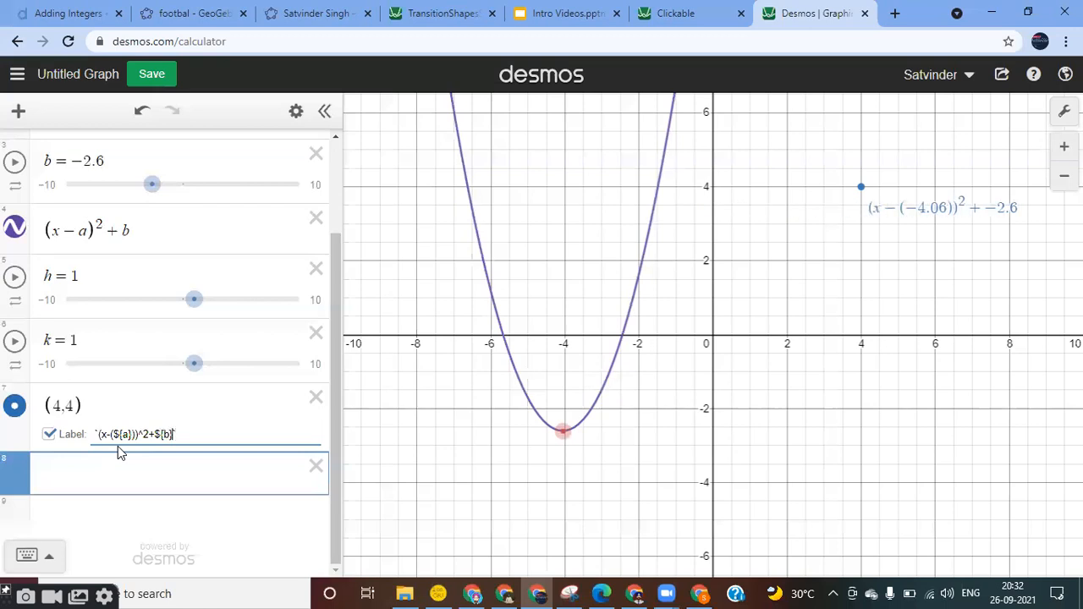
key(Left)
key(Left)
key(Left)
key(Left)
text((${a}))
Step: Move the parabola by its vertex point to about (-3.54, -1.65) to test the dynamic label
click(108, 470)
drag(563, 432, 539, 371)
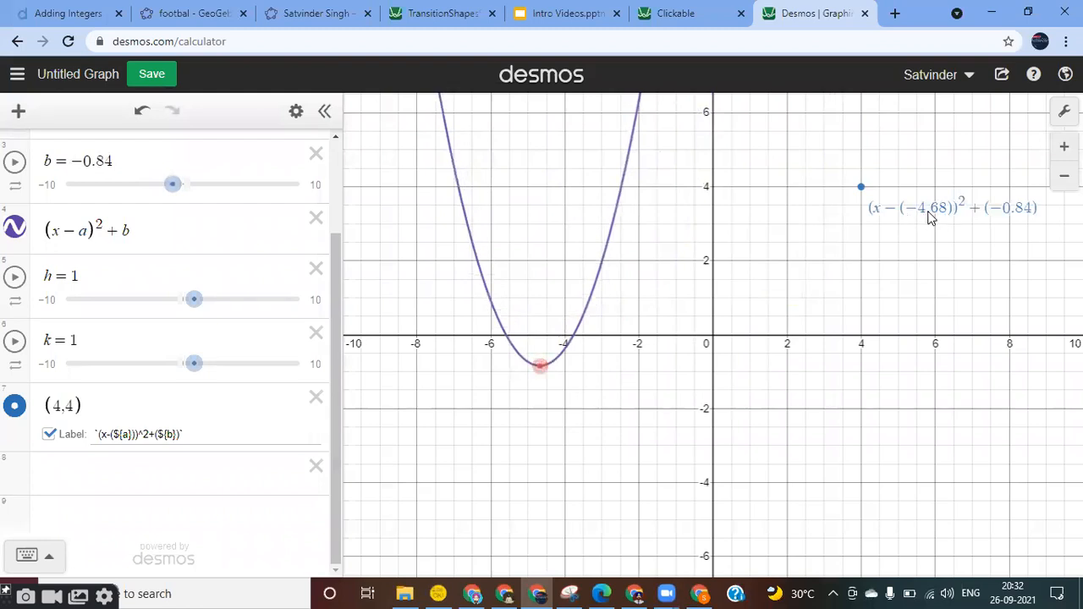
drag(541, 365, 581, 395)
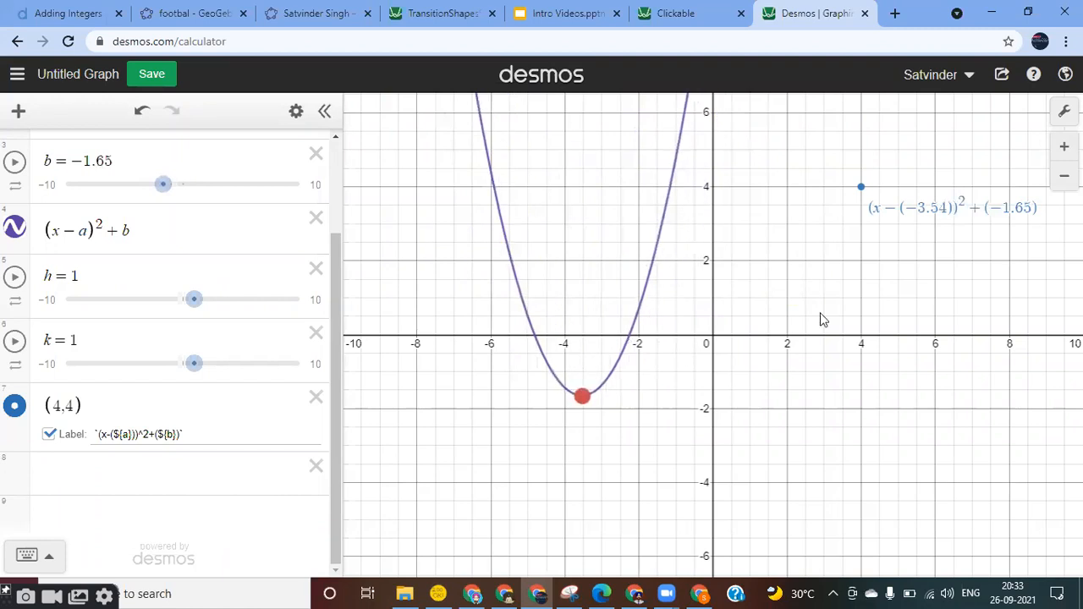
Step: Set the step of both the x-axis and the y-axis to 1 in the graph settings
click(1063, 111)
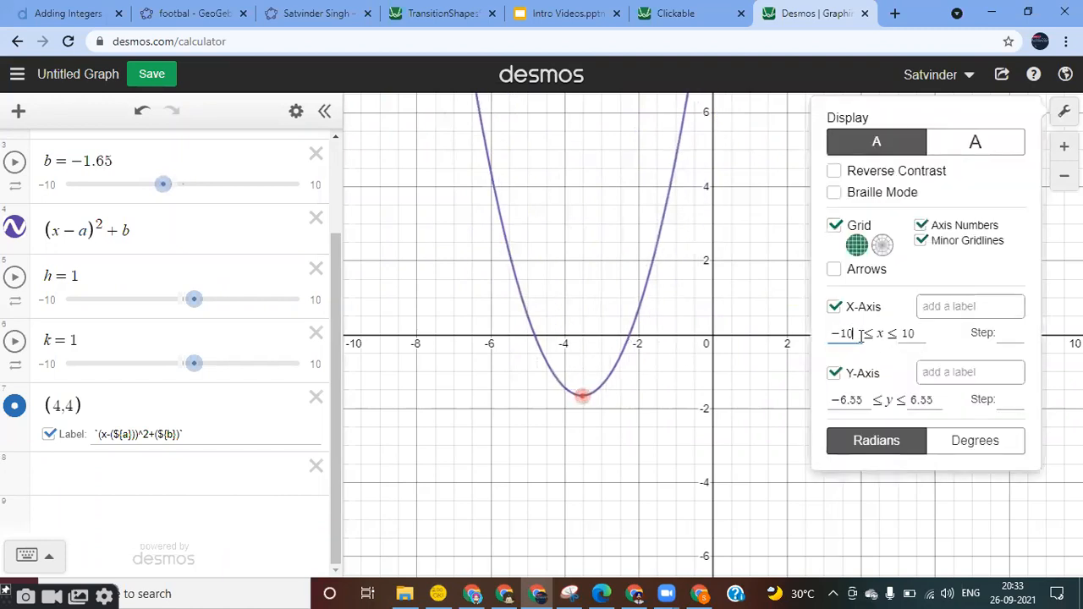
click(1003, 336)
text(1)
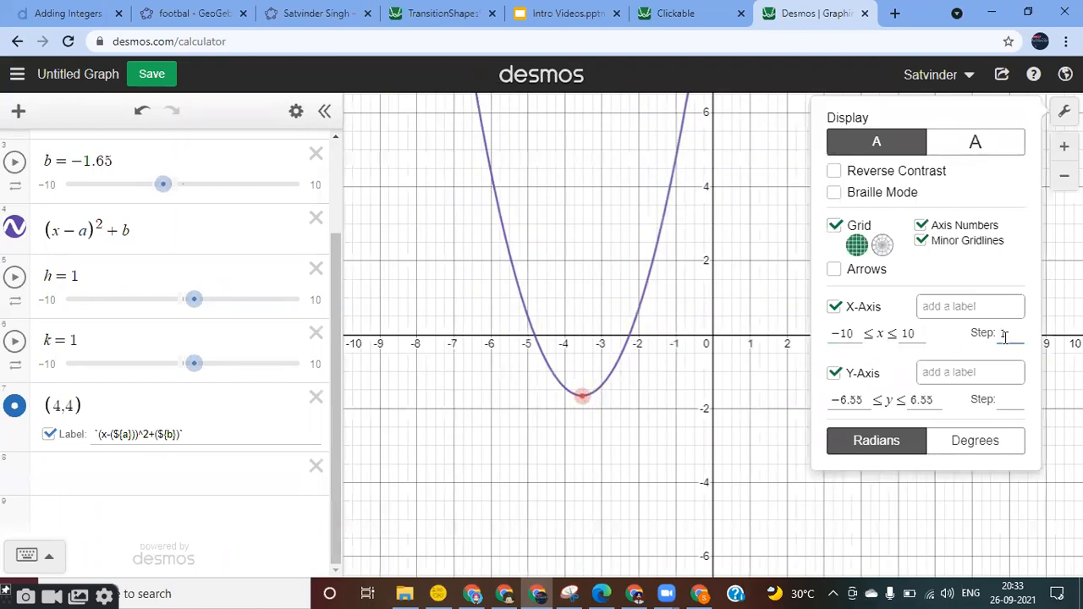
click(1005, 401)
text(1)
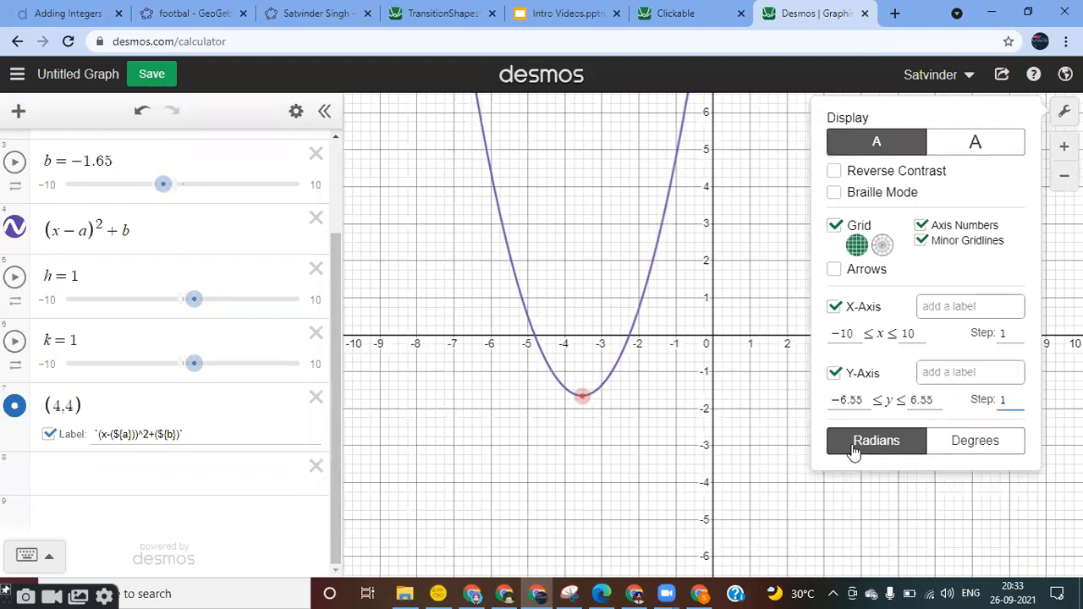
Step: Try x-axis steps of π and π/2, restore the step to 1 and close the graph settings
click(1007, 334)
key(BackSpace)
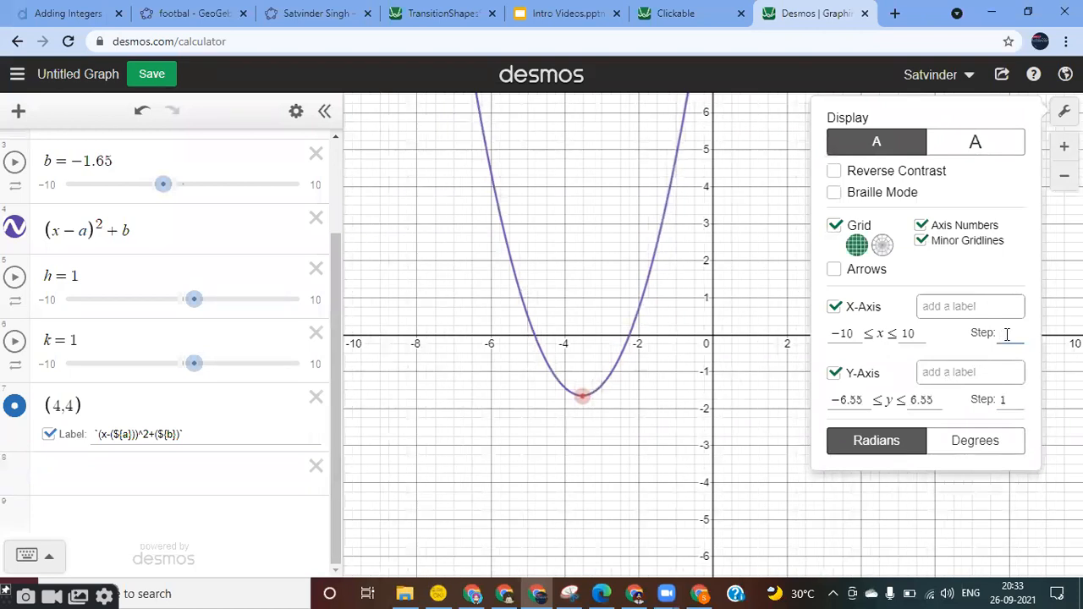
text(pi)
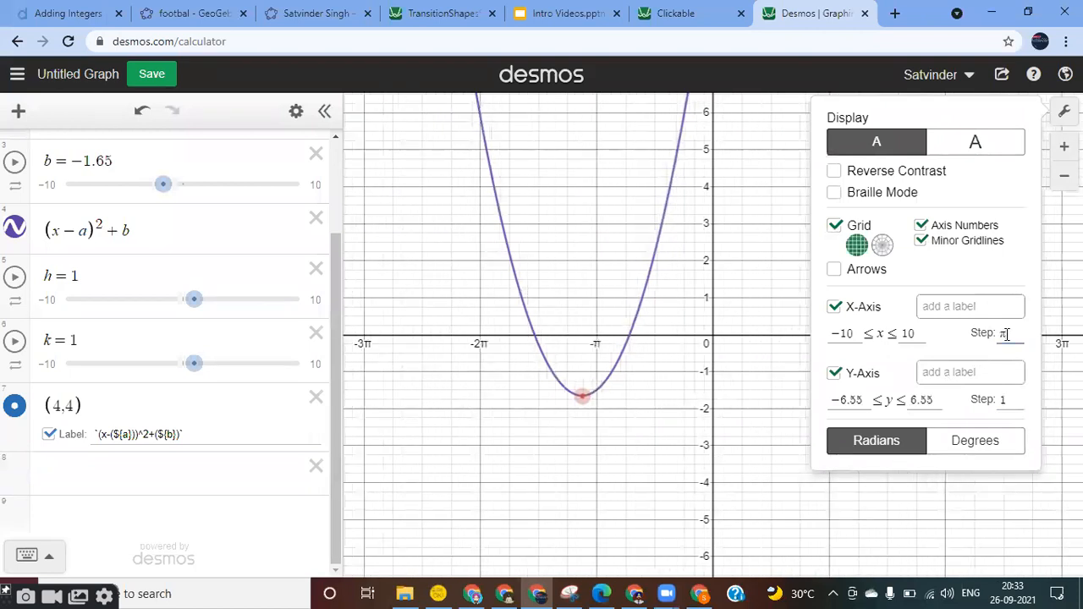
text(/2)
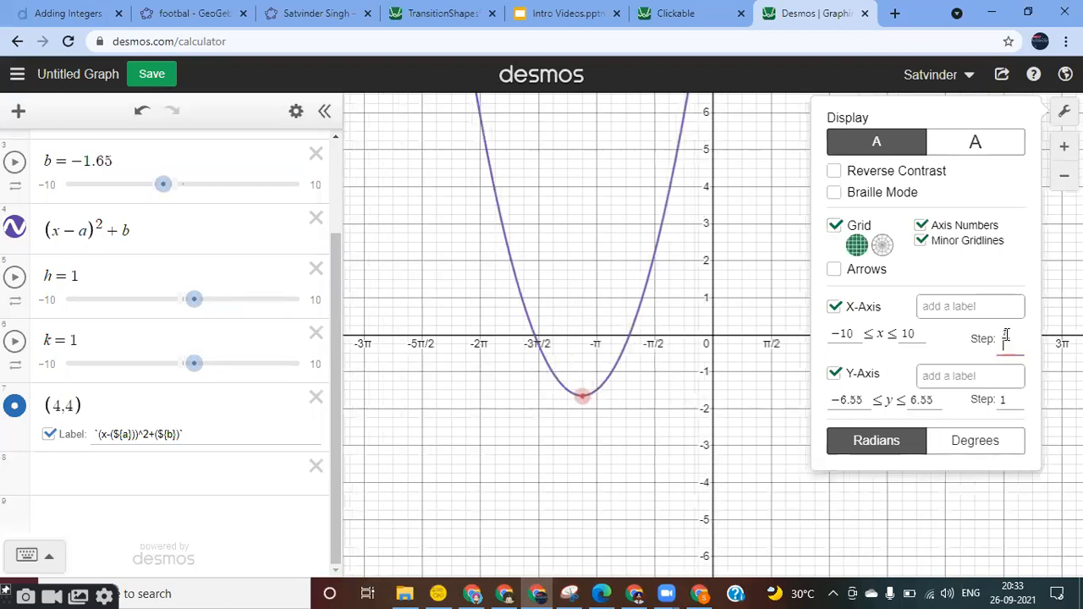
key(BackSpace)
text(1)
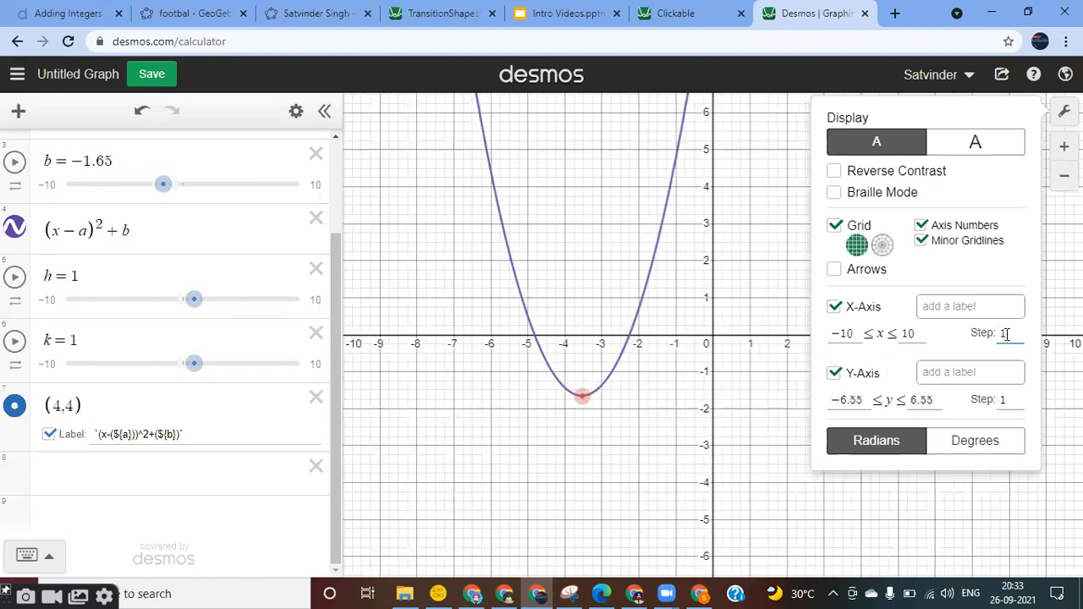
click(793, 456)
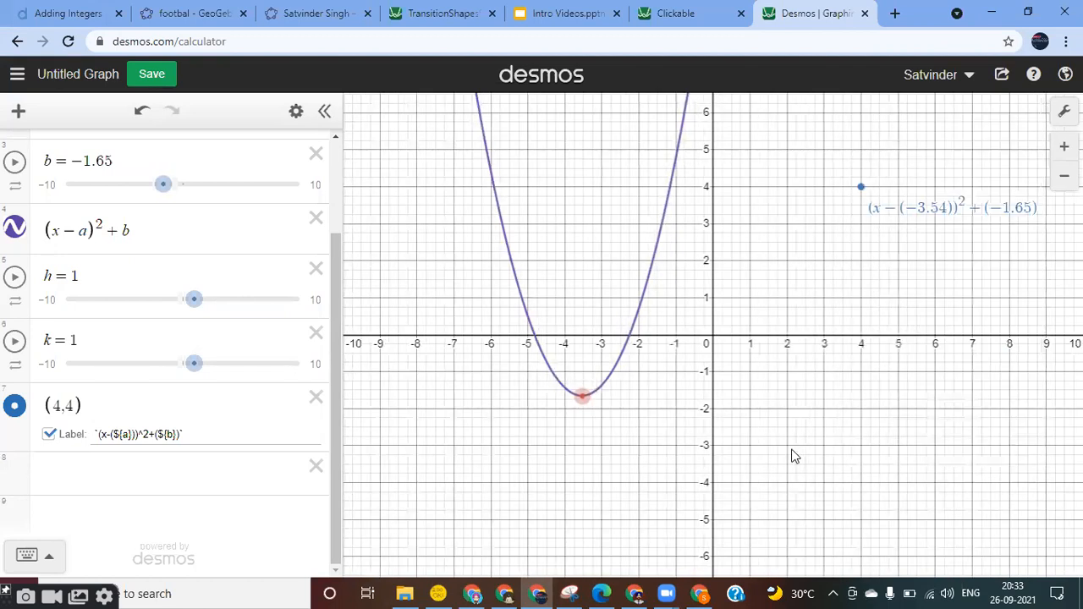
Step: Move the vertex point to about (-3.07, -3.43) and set the step of sliders a and b to 0.25
scroll(191, 221, up, 3)
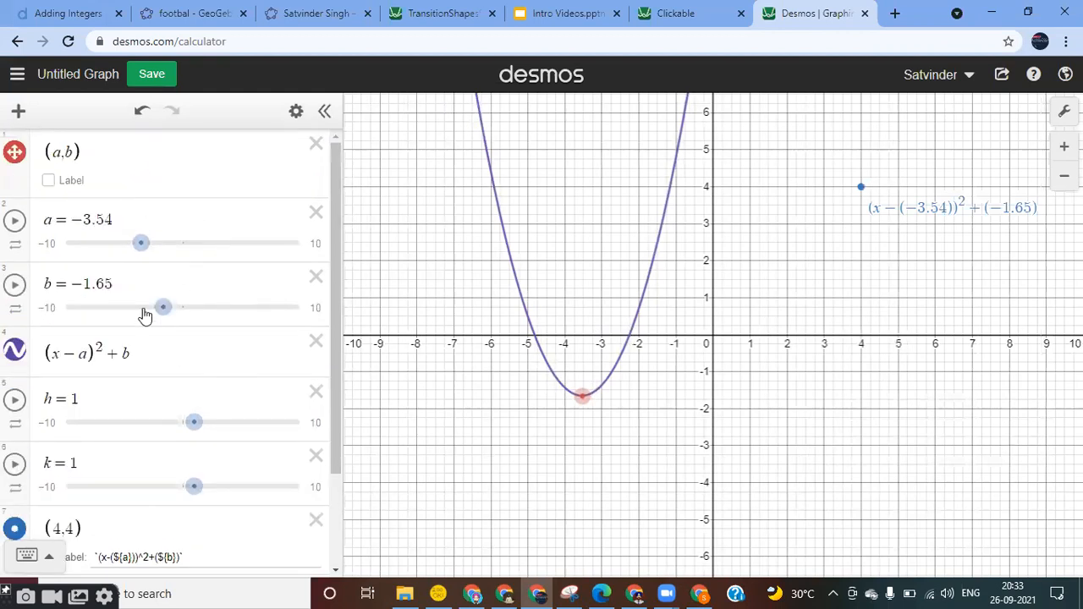
drag(585, 393, 600, 465)
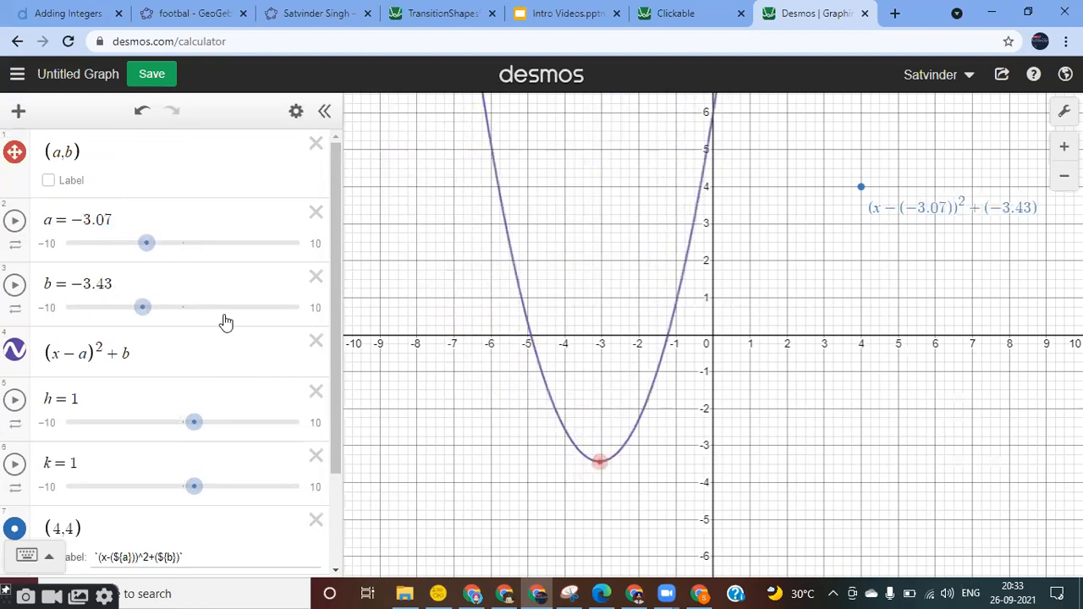
click(181, 217)
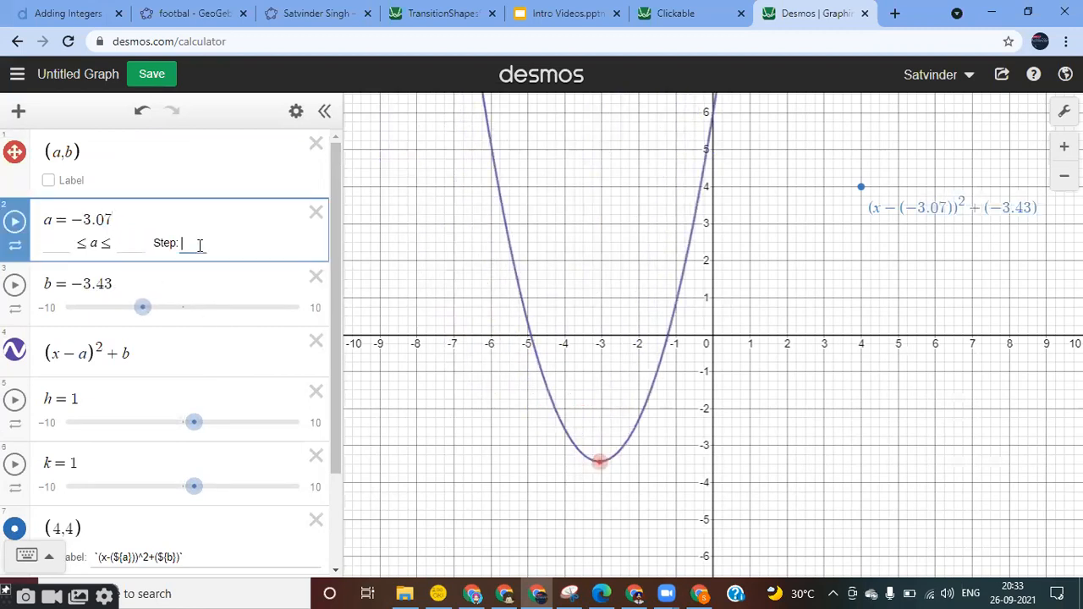
text(0.25)
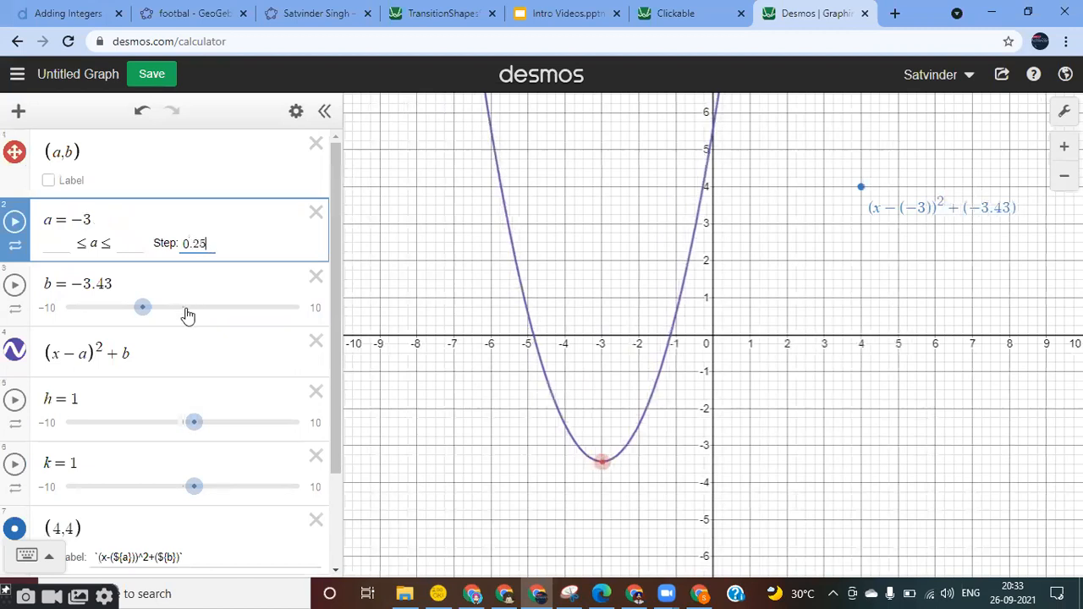
click(185, 282)
click(182, 311)
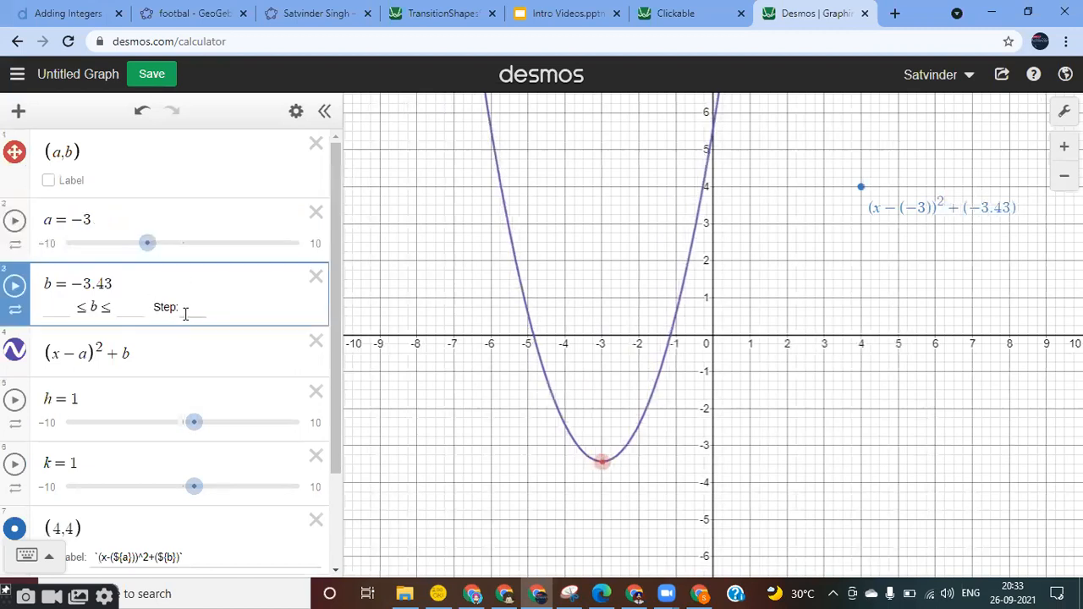
text(0.25)
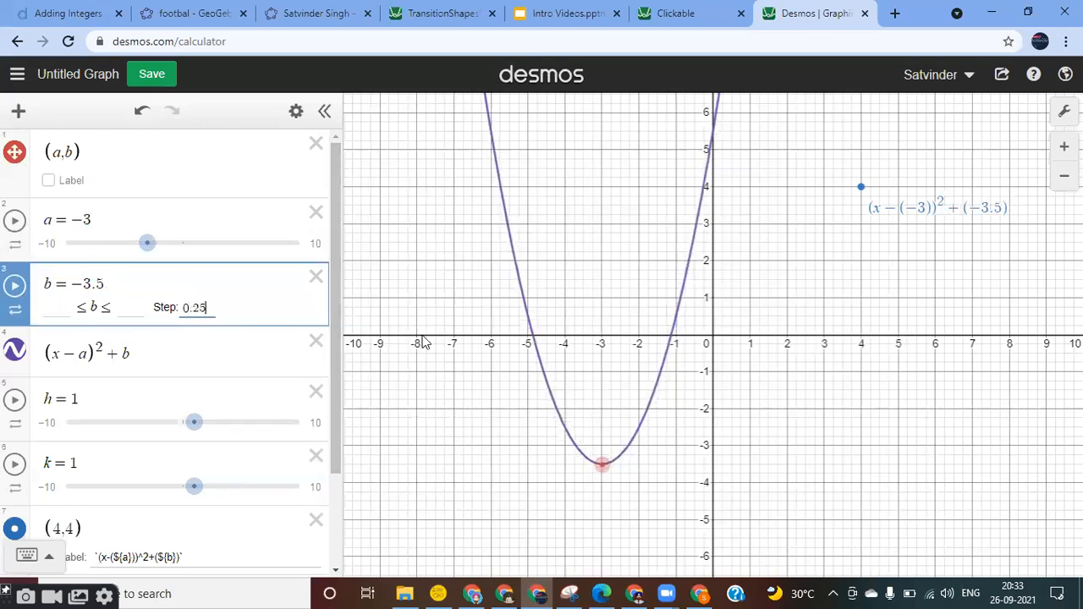
Step: Move the parabola's vertex point to (-1.75, 1.25) and select the empty expression line below the labelled point
click(453, 411)
drag(603, 464, 648, 287)
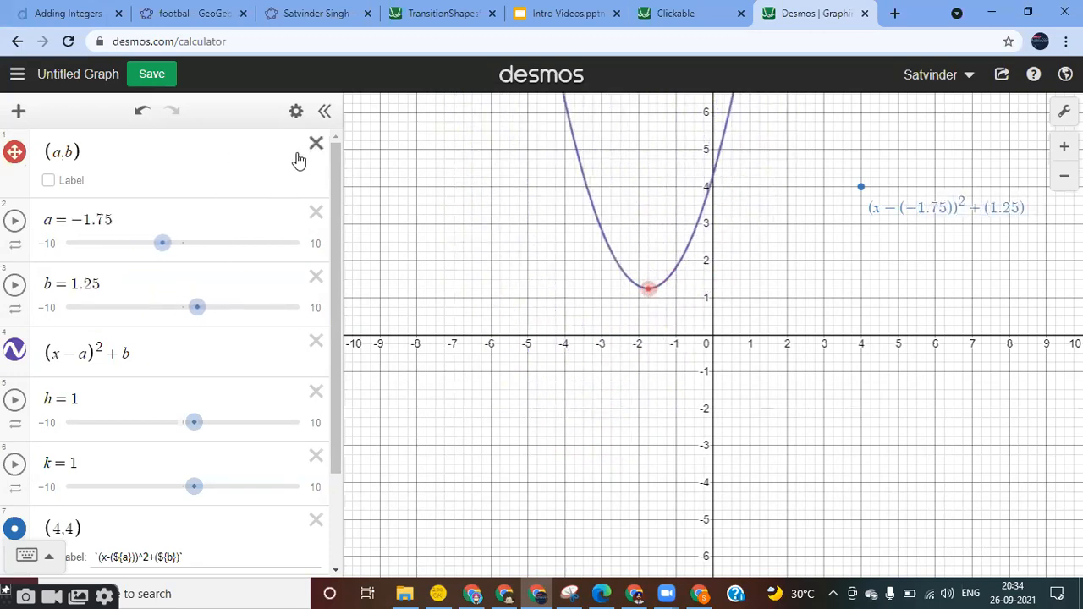
scroll(167, 487, down, 2)
click(96, 491)
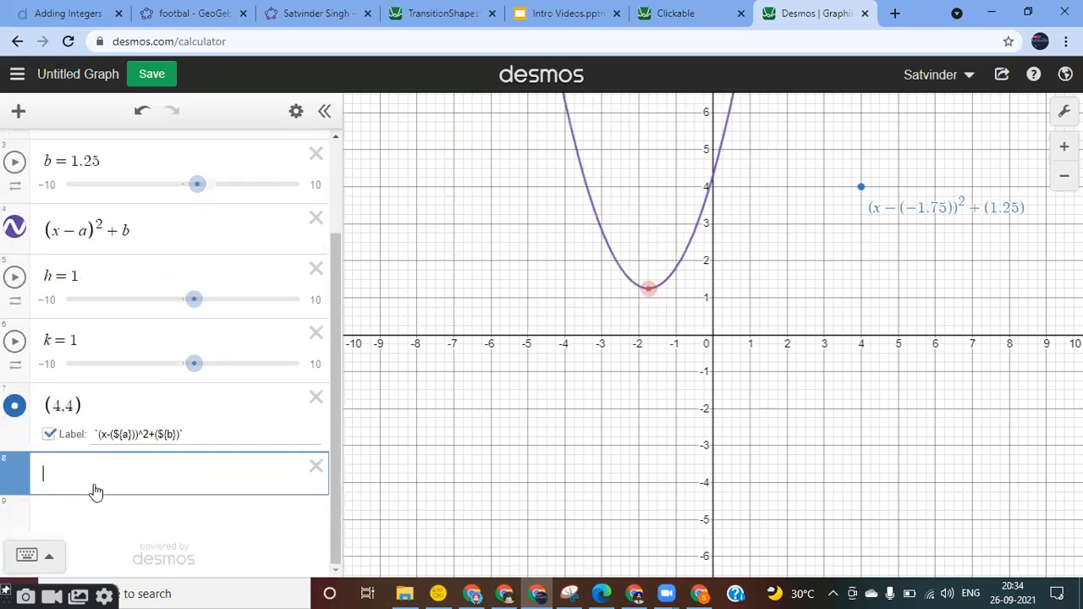
Step: Add the expression (x−2)²−1 below the labelled point and finish the line
text(()
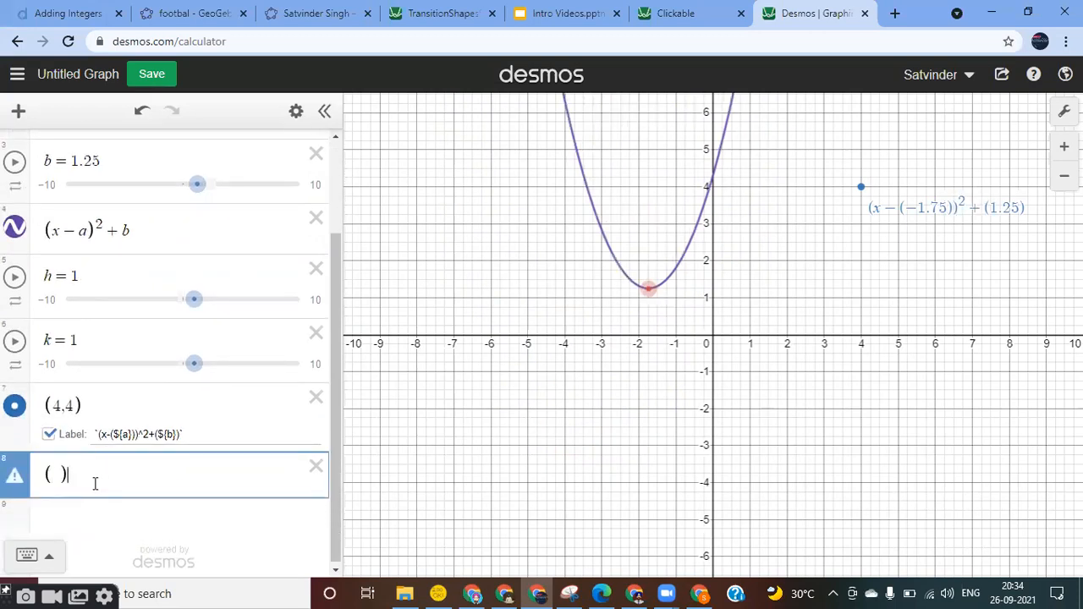
text(x-2)
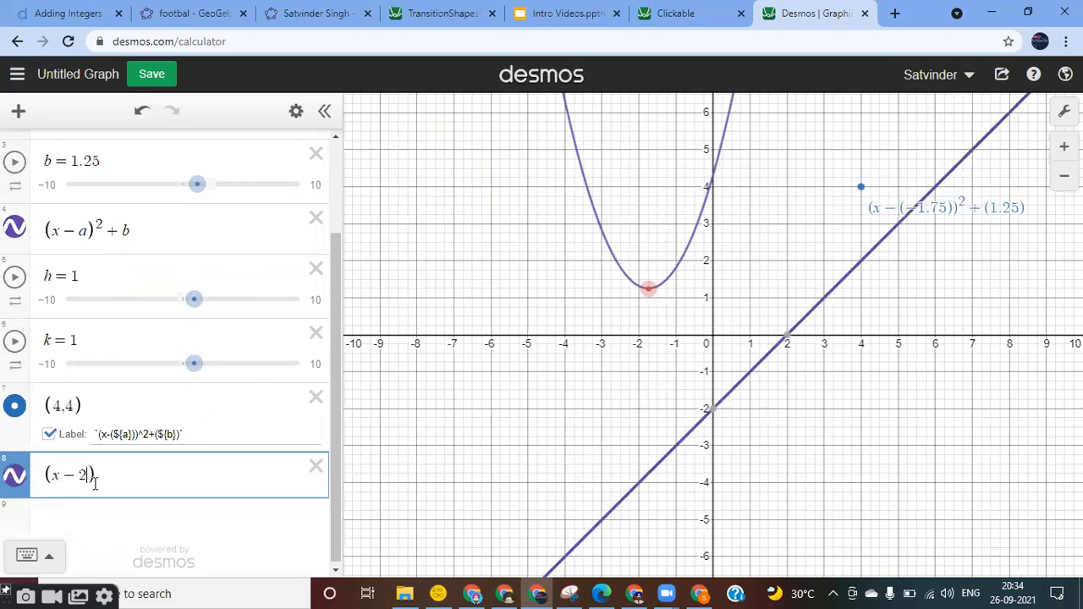
text(^2)
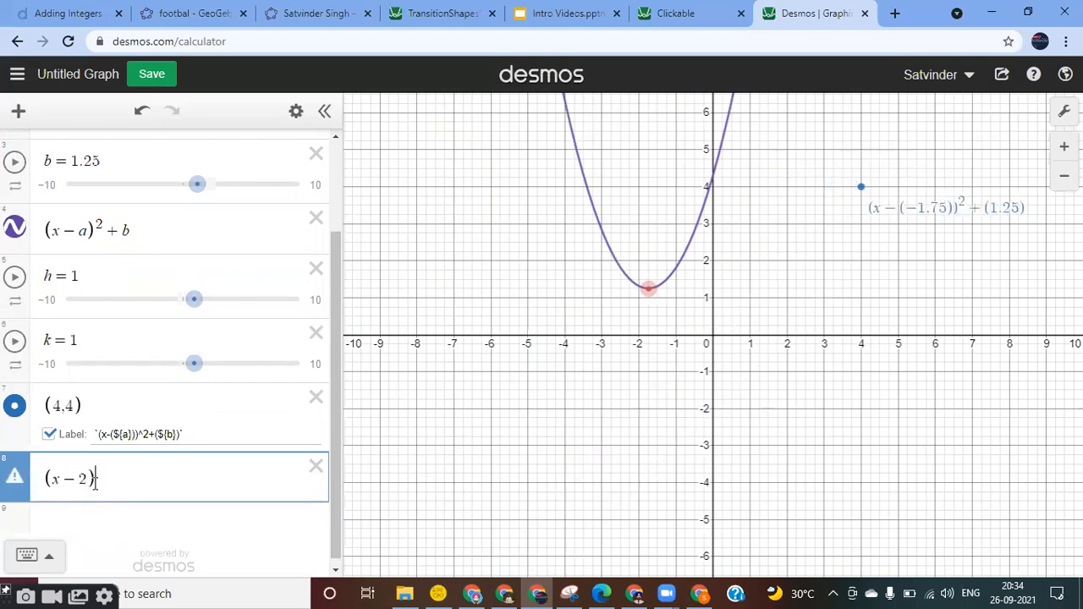
text(-1)
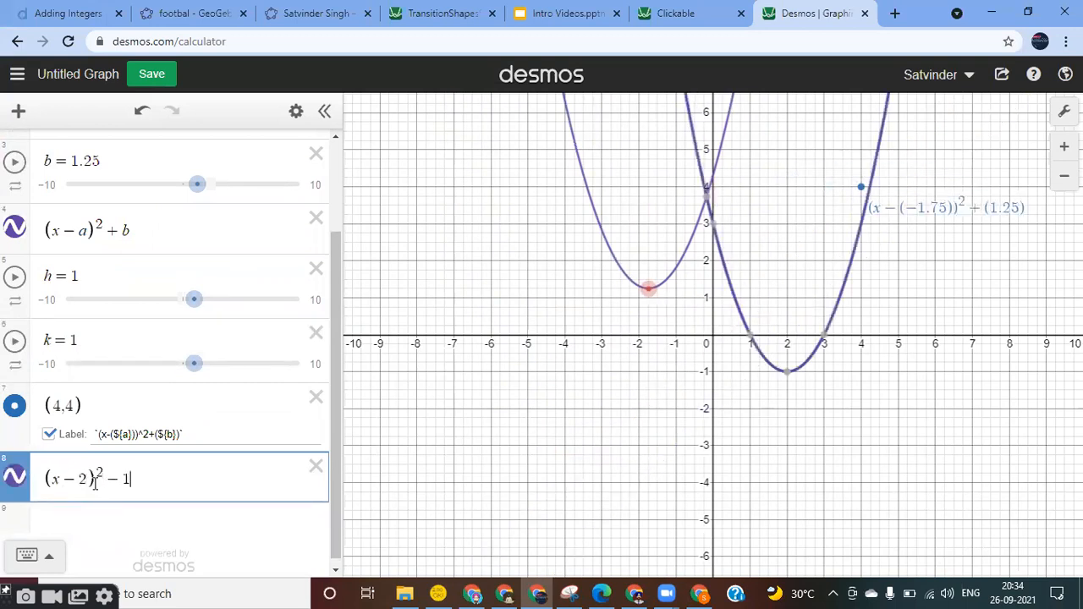
key(Return)
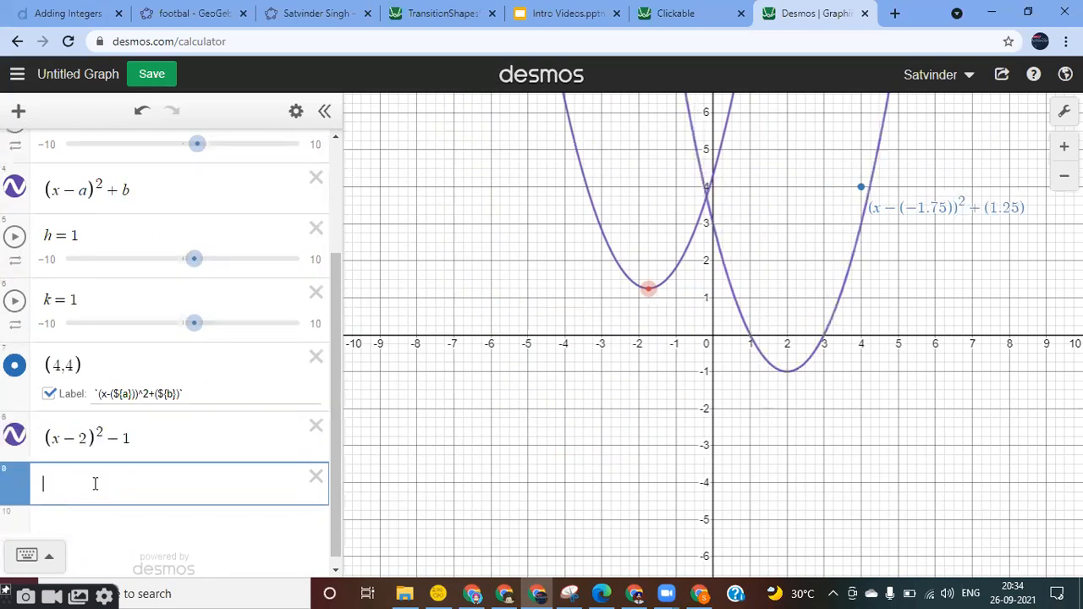
Step: Move the first parabola's vertex point onto (2, −1) to match the new curve, on to (−3, 0), and finally to (−3.25, 1.25)
drag(648, 290, 787, 370)
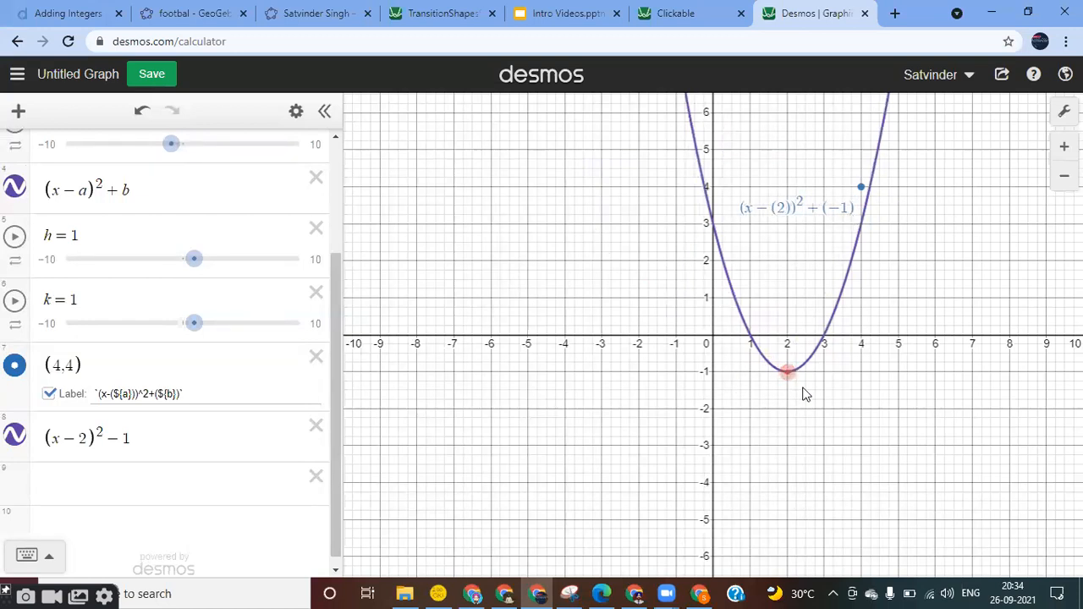
drag(792, 376, 602, 363)
drag(605, 326, 602, 334)
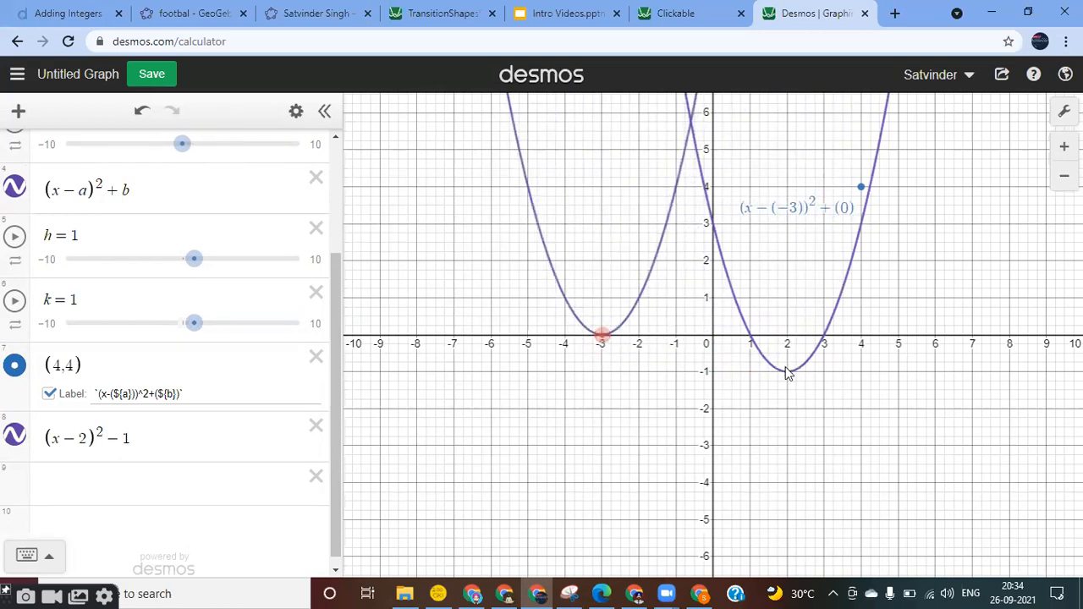
drag(600, 334, 593, 288)
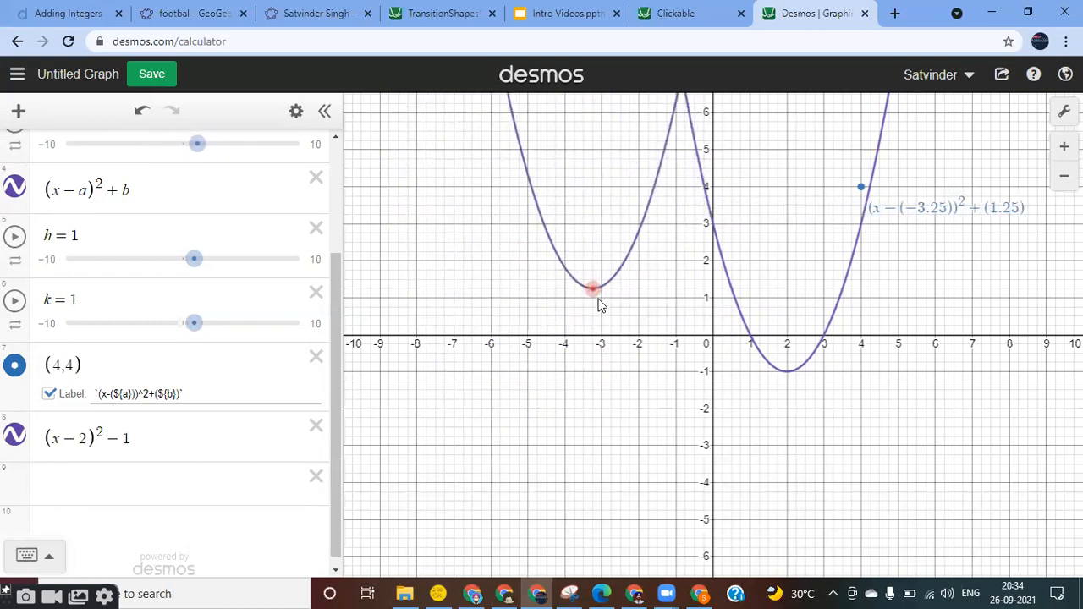
Step: Try horizontal-only and vertical-only movement for point (a,b), restore movement in both directions and finish editing the expression list
scroll(222, 228, up, 3)
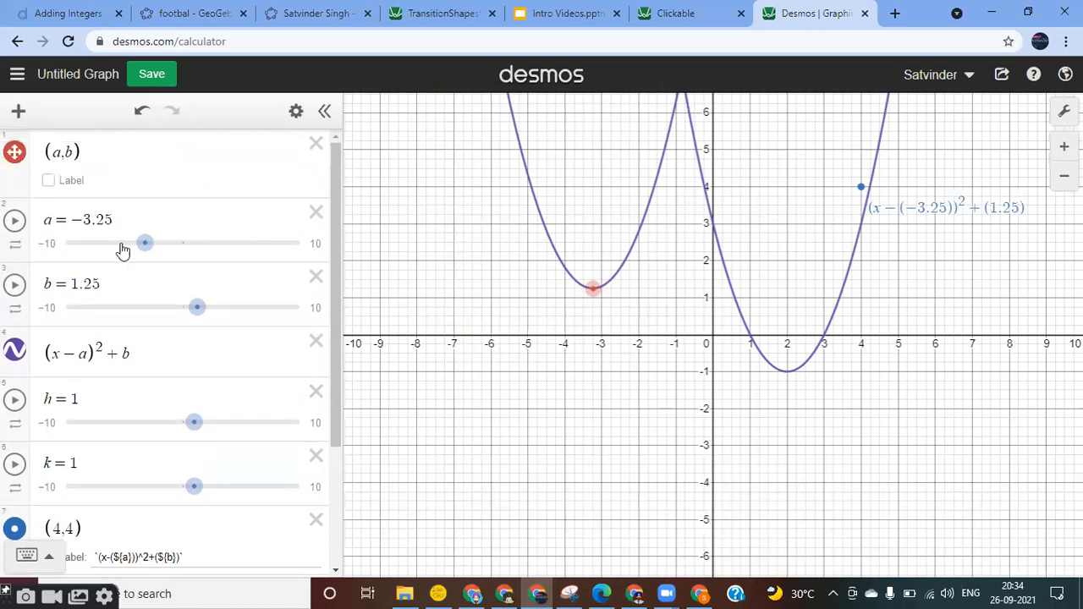
click(295, 115)
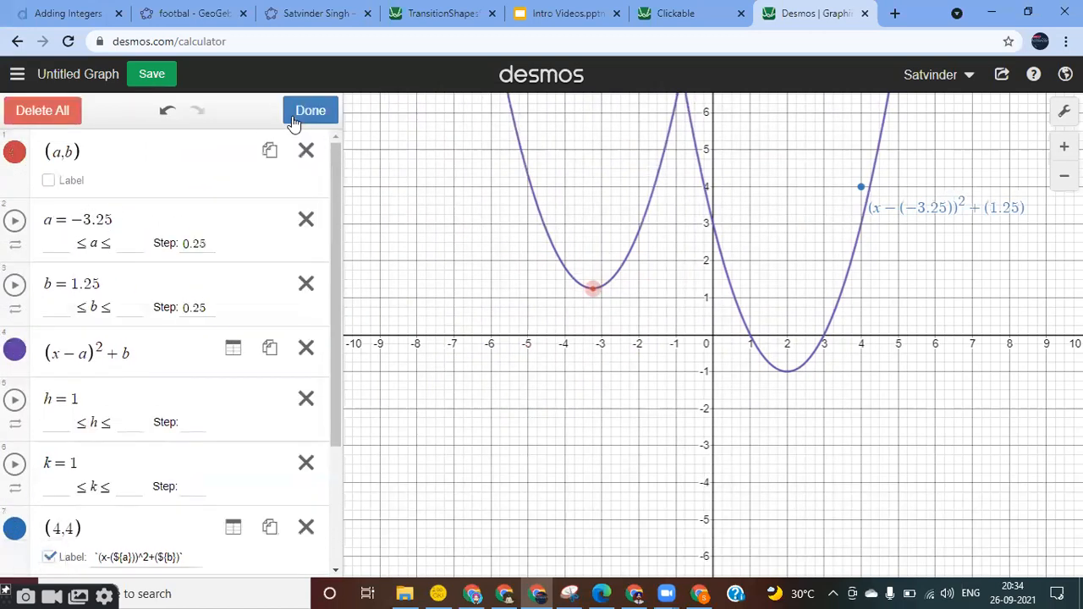
scroll(74, 380, down, 1)
scroll(75, 378, up, 1)
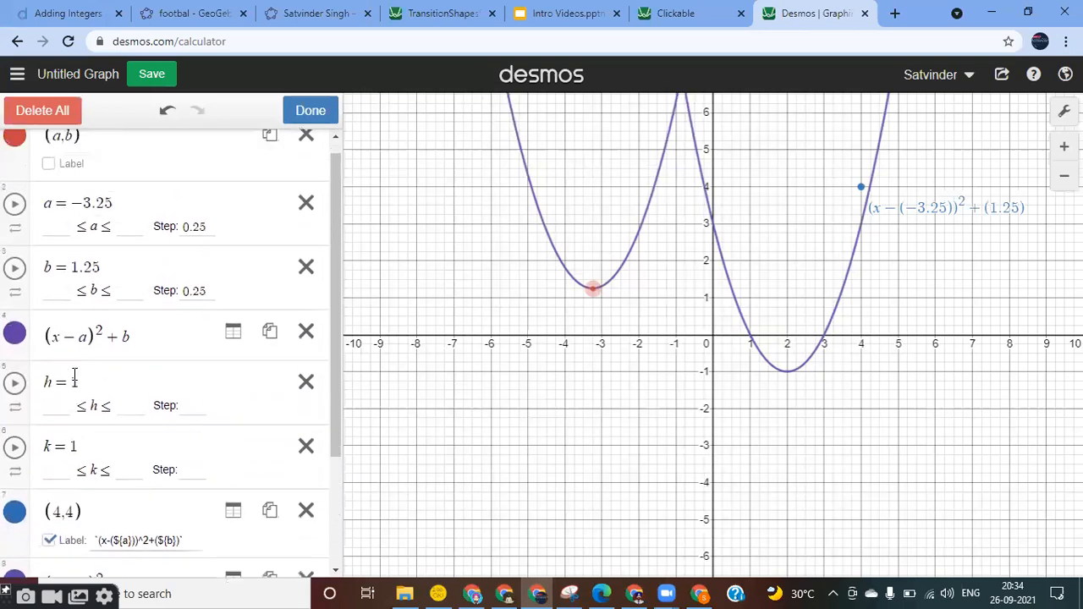
scroll(74, 376, up, 1)
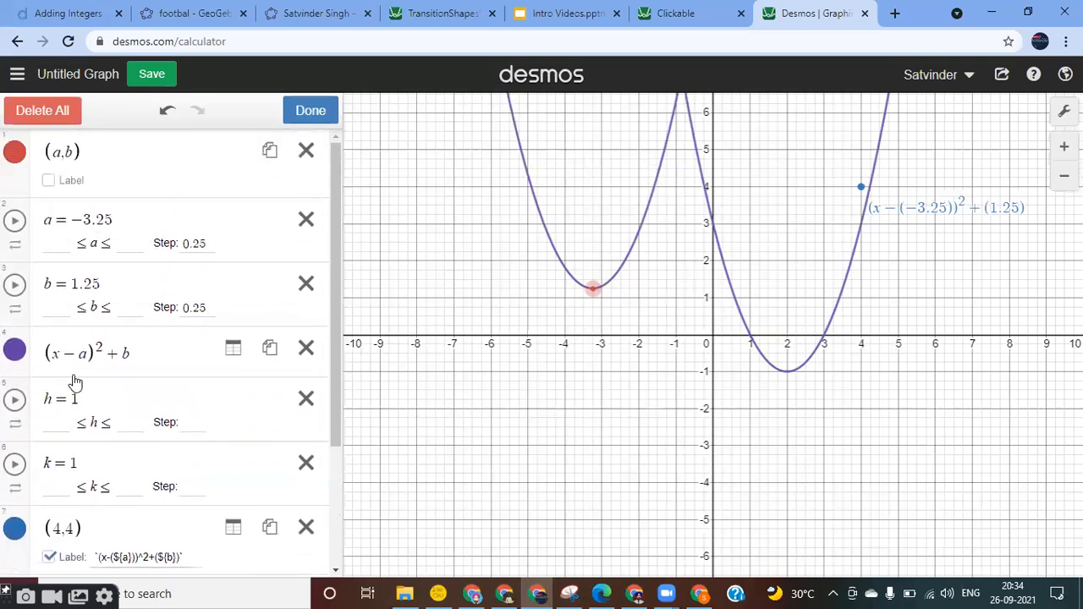
click(15, 160)
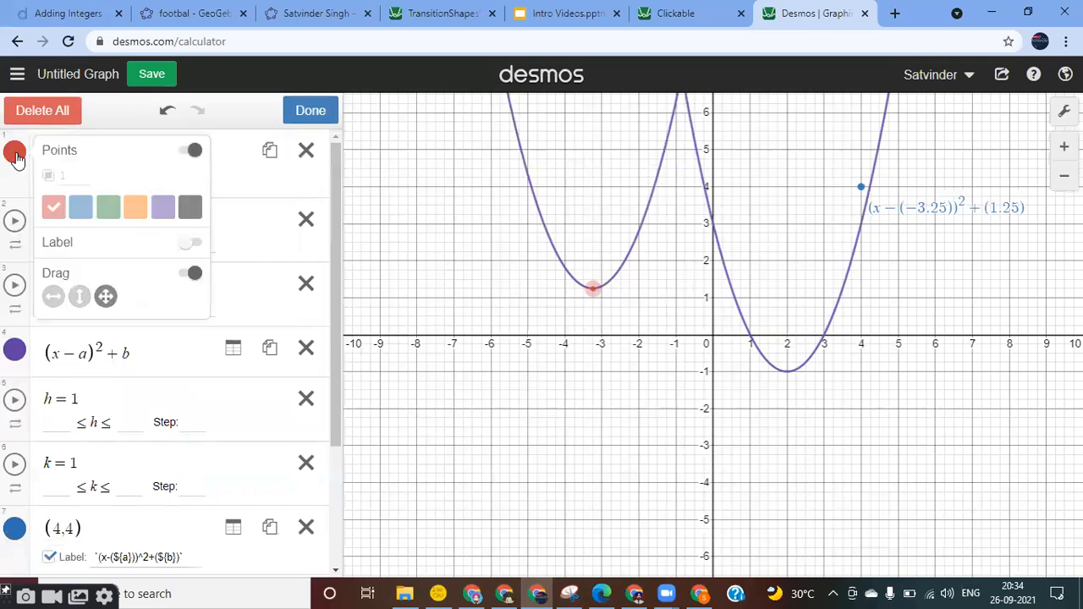
click(53, 298)
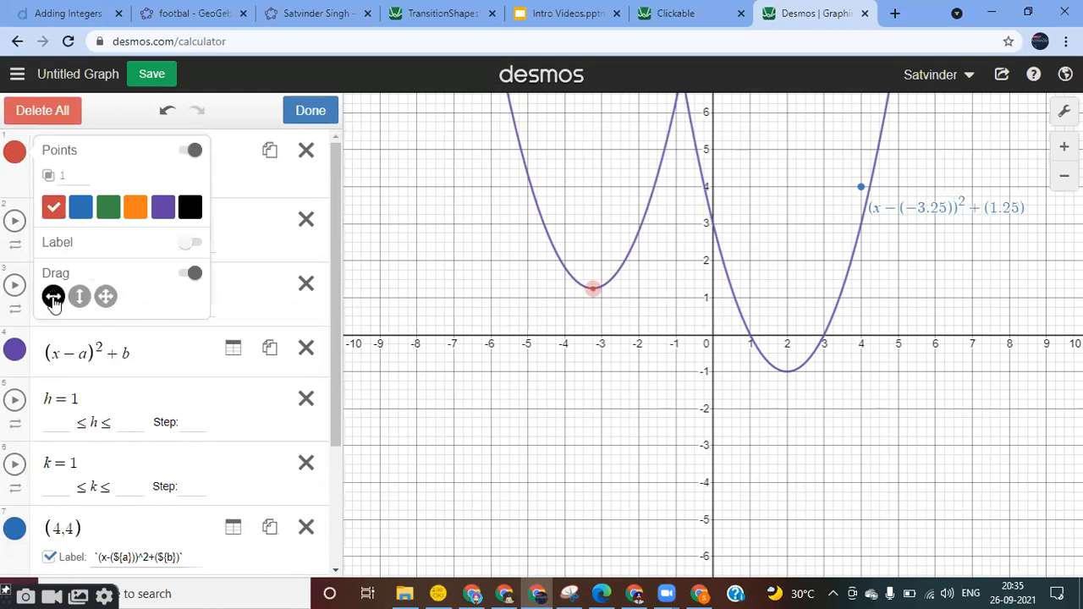
click(79, 297)
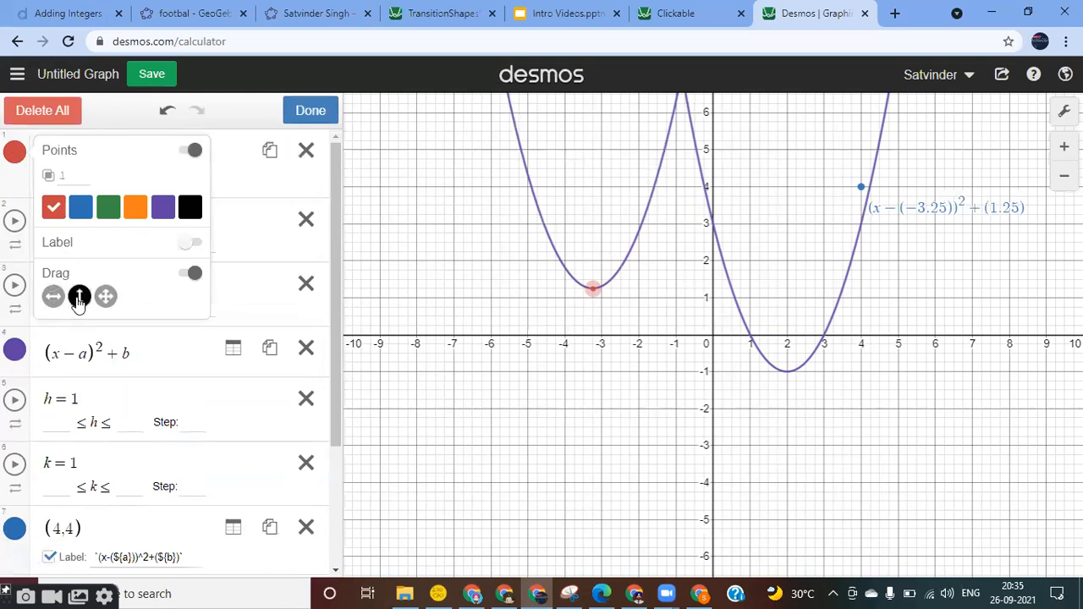
click(54, 298)
click(78, 297)
click(53, 298)
click(79, 297)
click(103, 297)
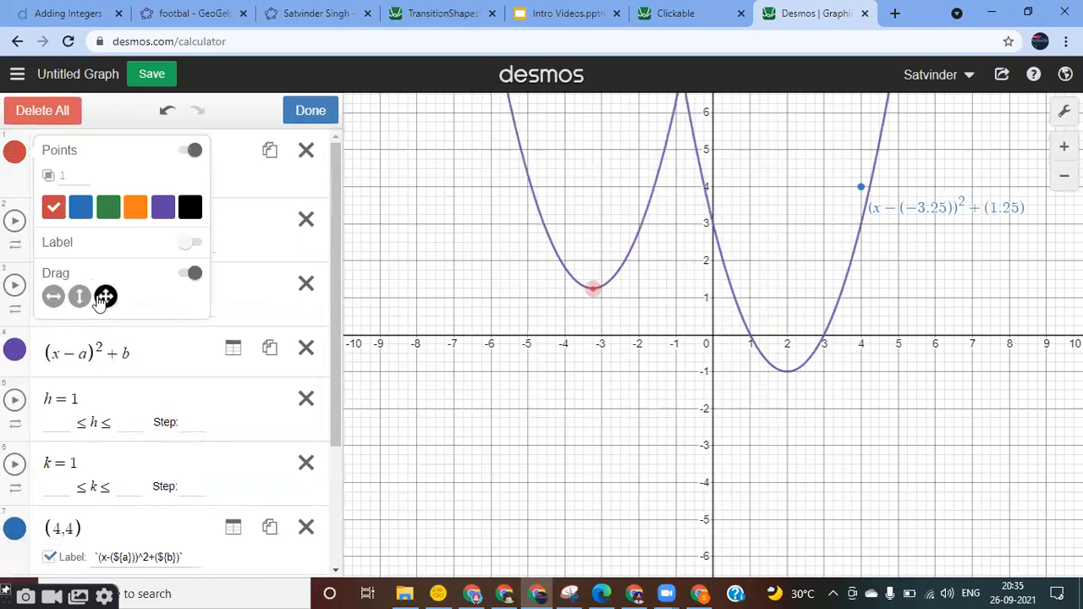
click(308, 111)
Step: Turn the expression (x−2)²−1 into the inequality y ≤ (x−2)²−1
drag(338, 225, 312, 387)
click(105, 474)
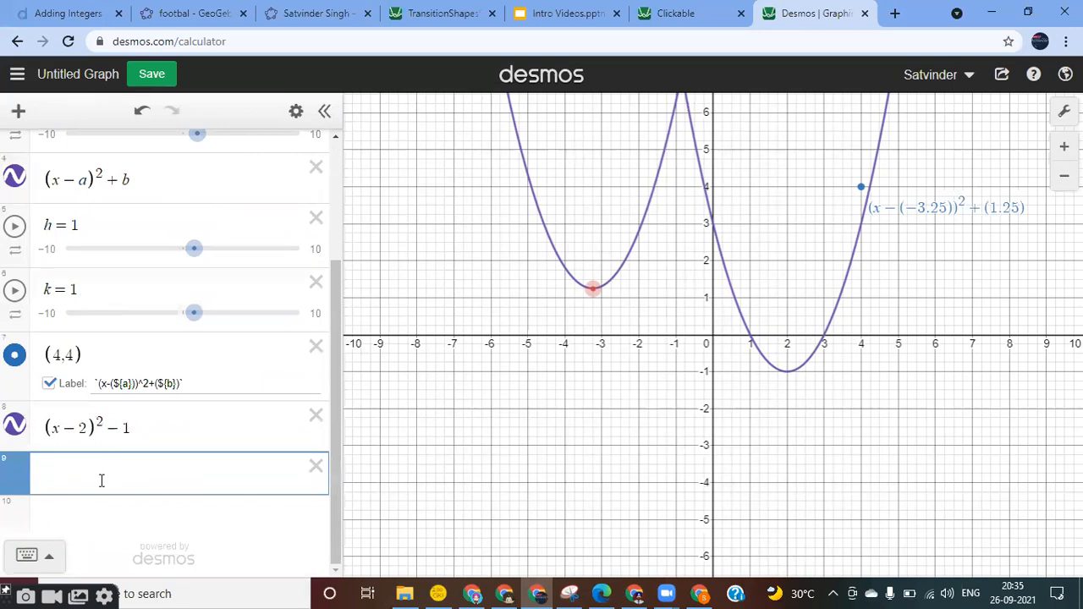
text(y)
key(BackSpace)
click(46, 428)
text(y<)
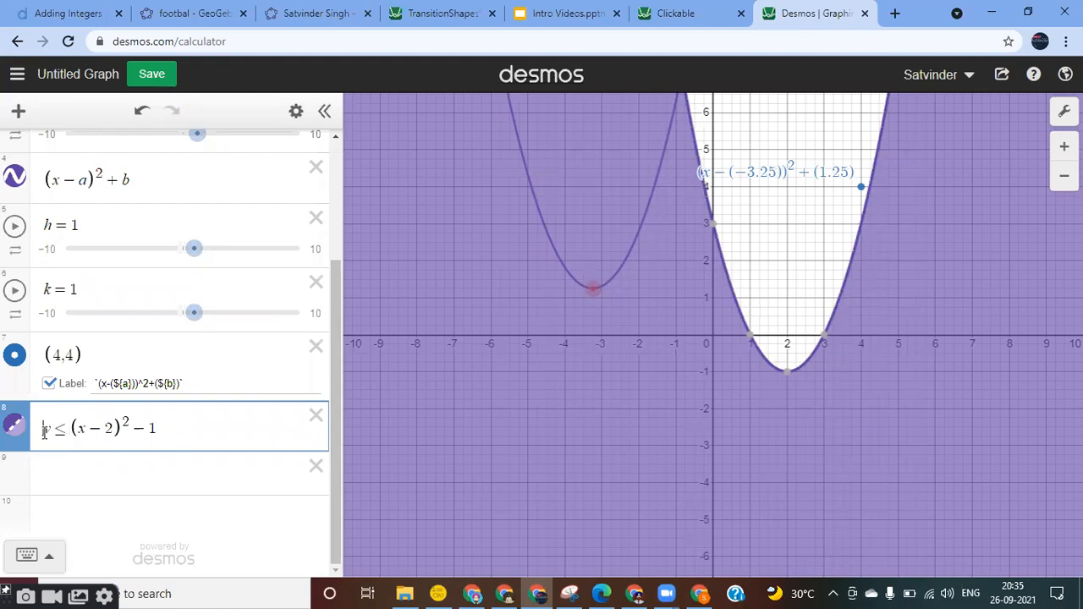
Step: Add the lower bound x² to form the compound inequality x² ≤ y ≤ (x−2)²−1
click(44, 431)
text(<)
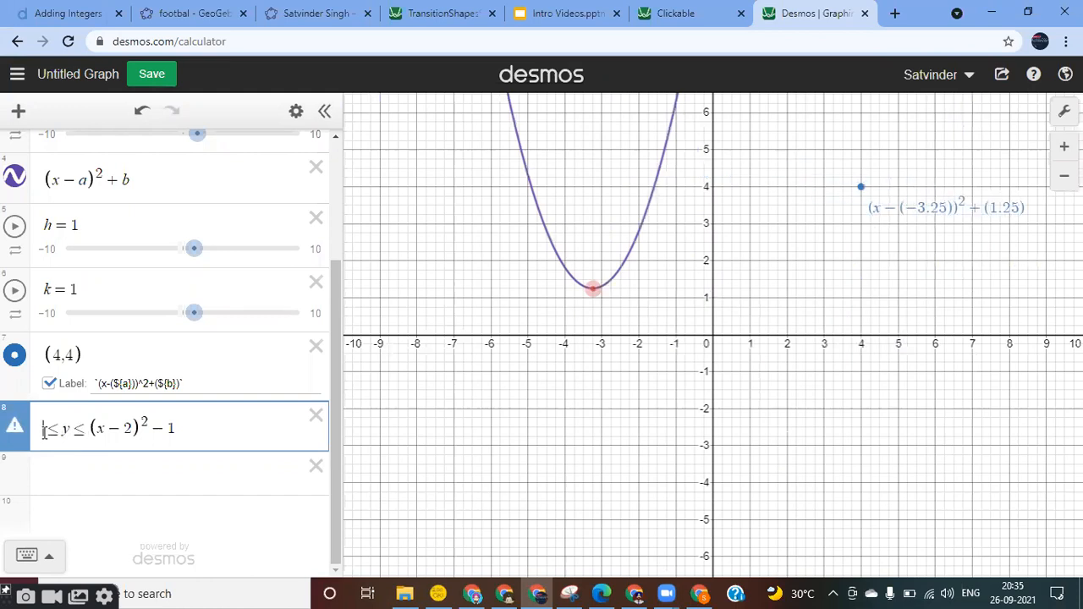
text(x)
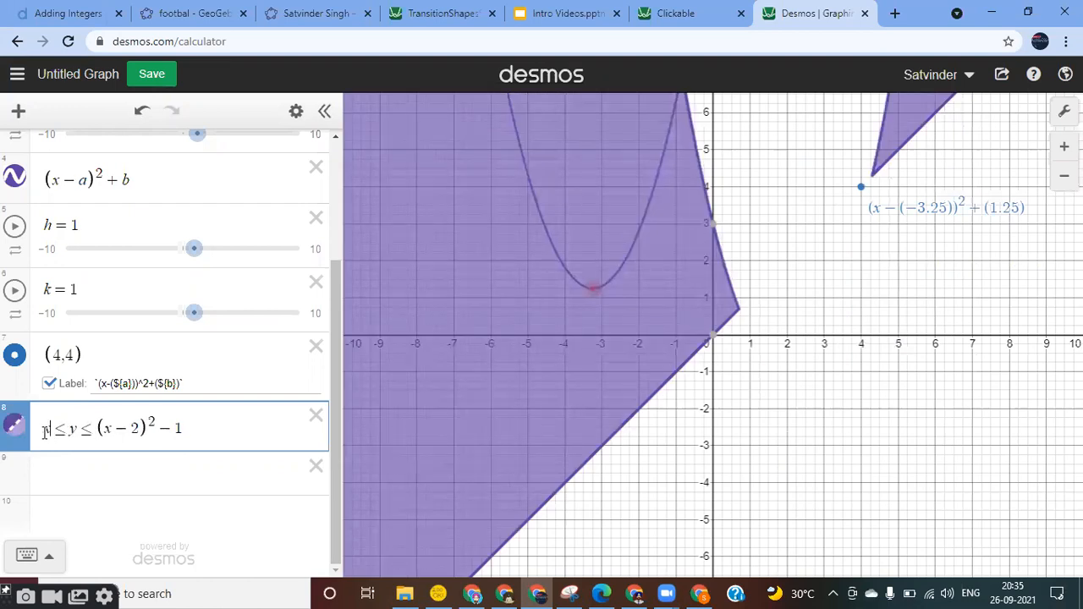
text(^2)
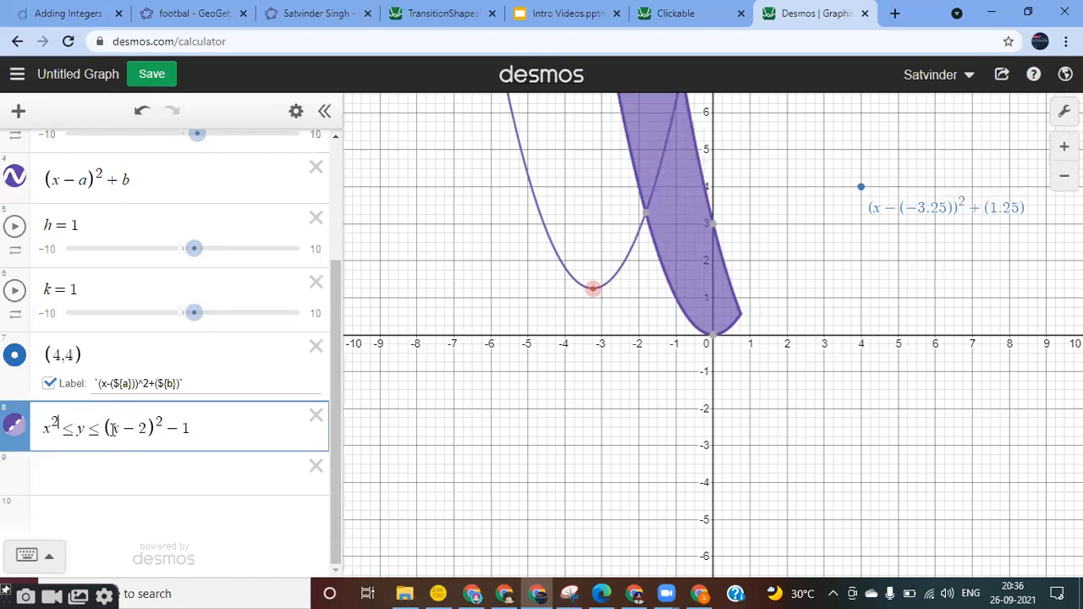
Step: Change the inequality's upper bound to (x−2)²+5
click(174, 429)
key(BackSpace)
text(+)
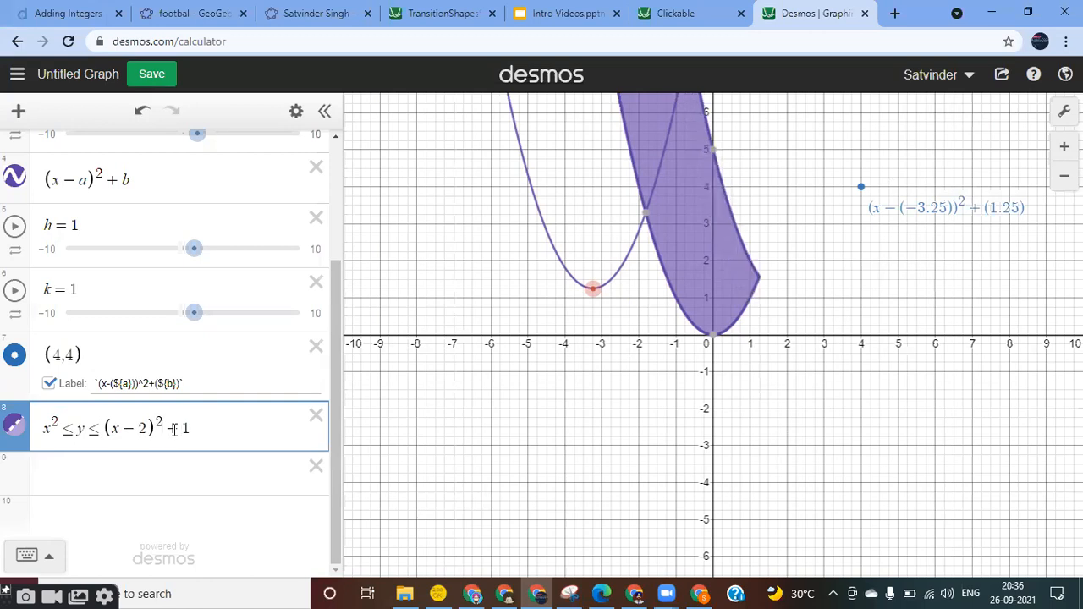
key(Right)
key(BackSpace)
text(5)
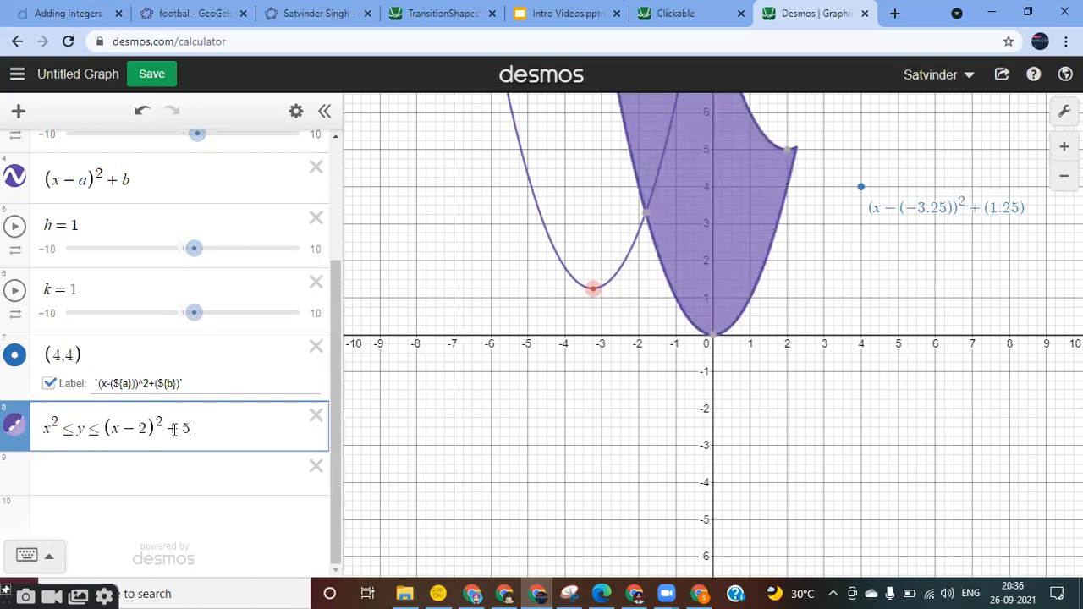
drag(829, 268, 818, 406)
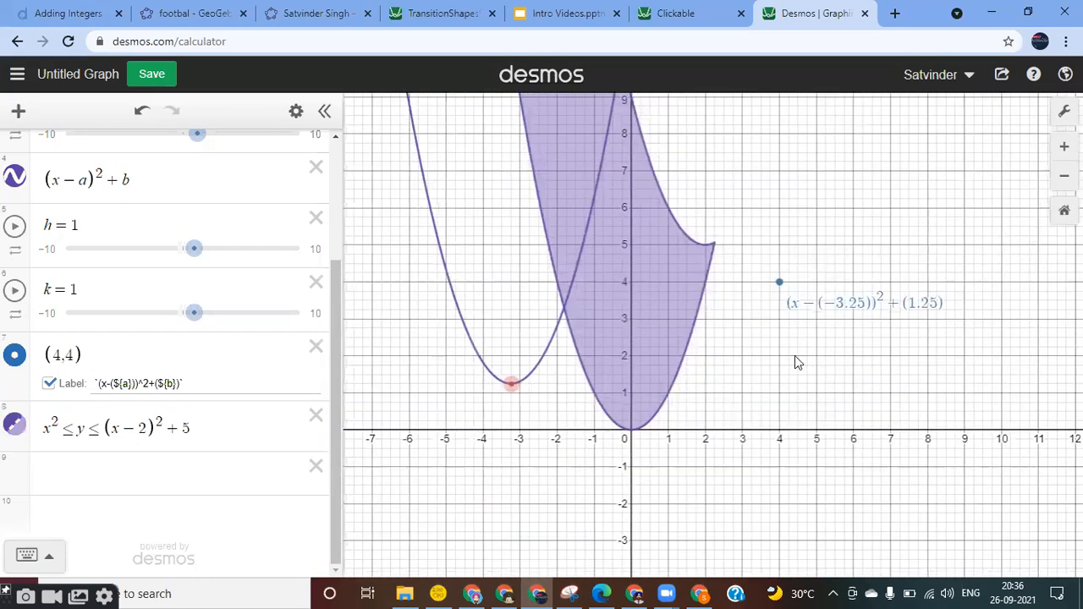
click(244, 432)
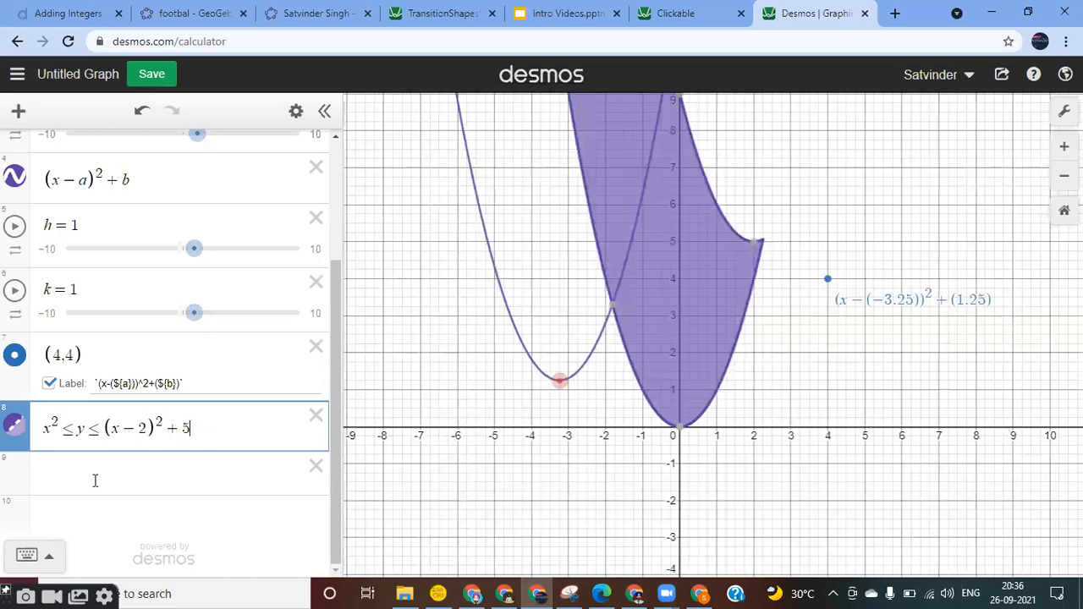
Step: Restrict the parabola (x−a)²+b to the domain {−3<x<4}
click(95, 481)
click(163, 194)
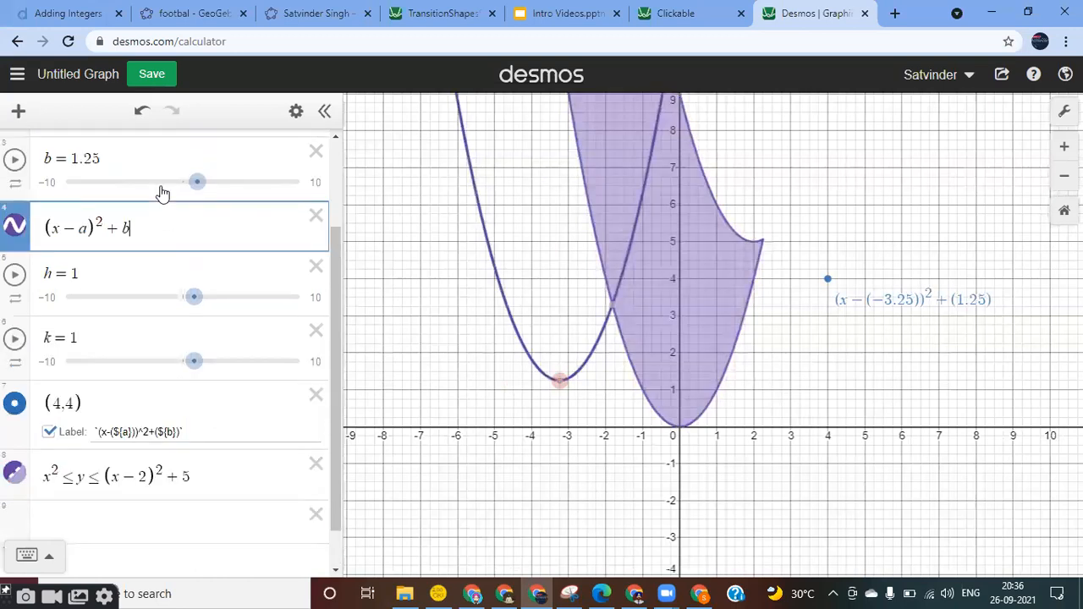
text({)
text(-3)
text(>x)
key(BackSpace)
key(BackSpace)
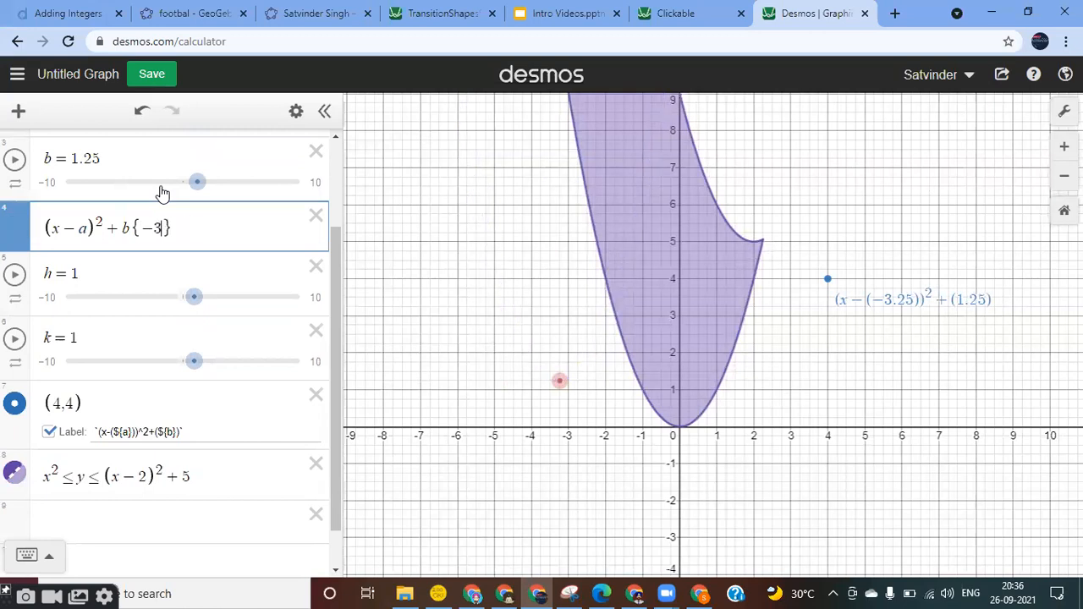
text(<x<4)
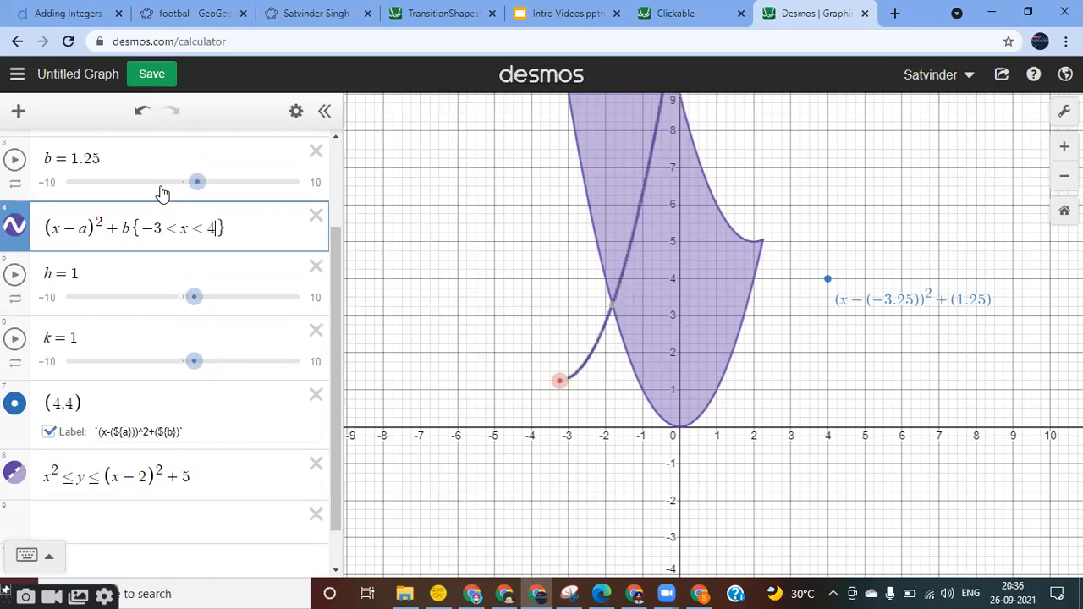
Step: Change the parabola's domain restriction to {−10<x<1} and move its vertex point to (−4.5, −2.25)
key(Left)
key(Left)
key(Left)
key(Left)
key(BackSpace)
text(4)
key(BackSpace)
text(10)
key(Right)
key(Right)
key(Right)
key(Right)
key(BackSpace)
text(2)
key(BackSpace)
text(1)
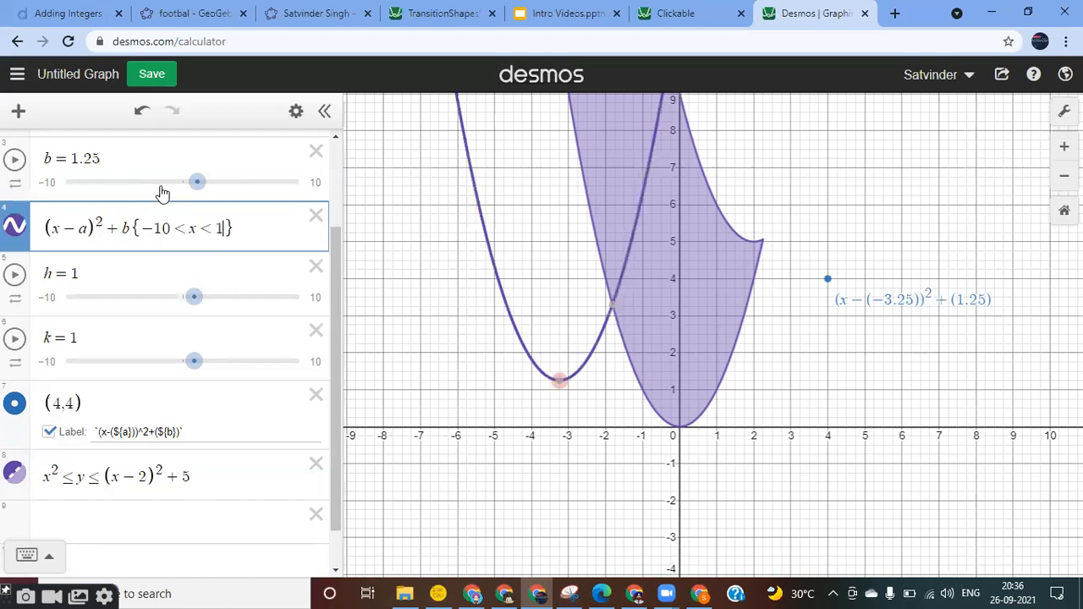
drag(561, 378, 513, 511)
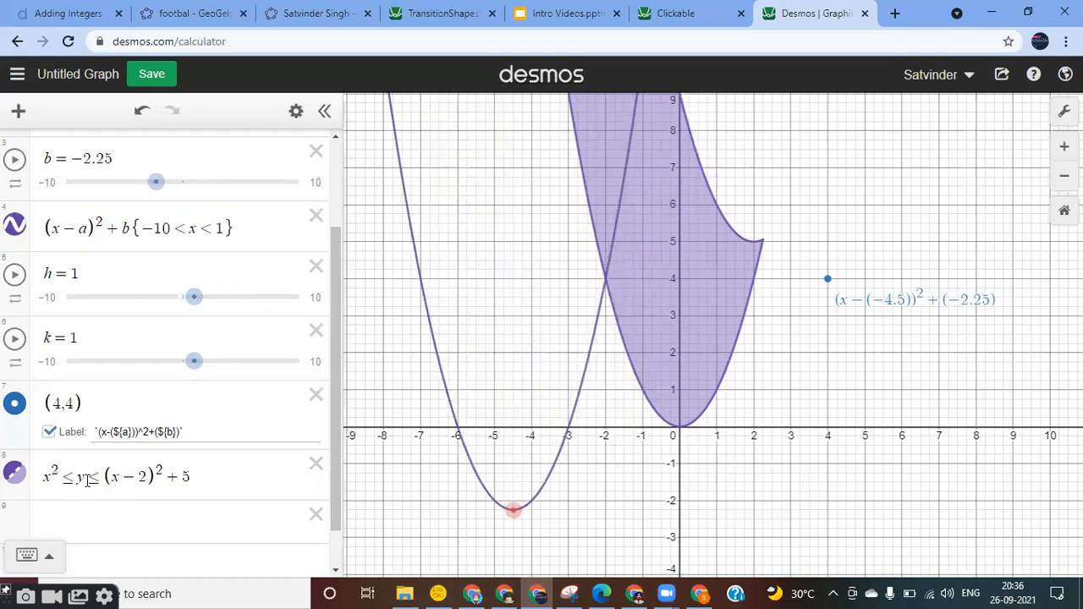
Step: Delete the labelled point (4,4) and the compound inequality from the expression list
click(82, 517)
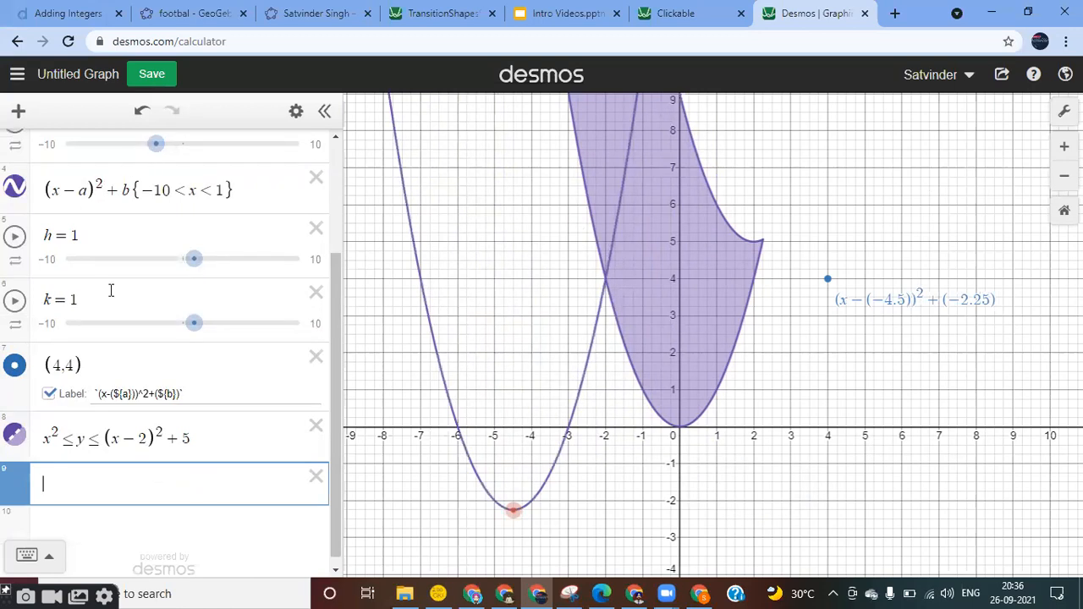
click(316, 356)
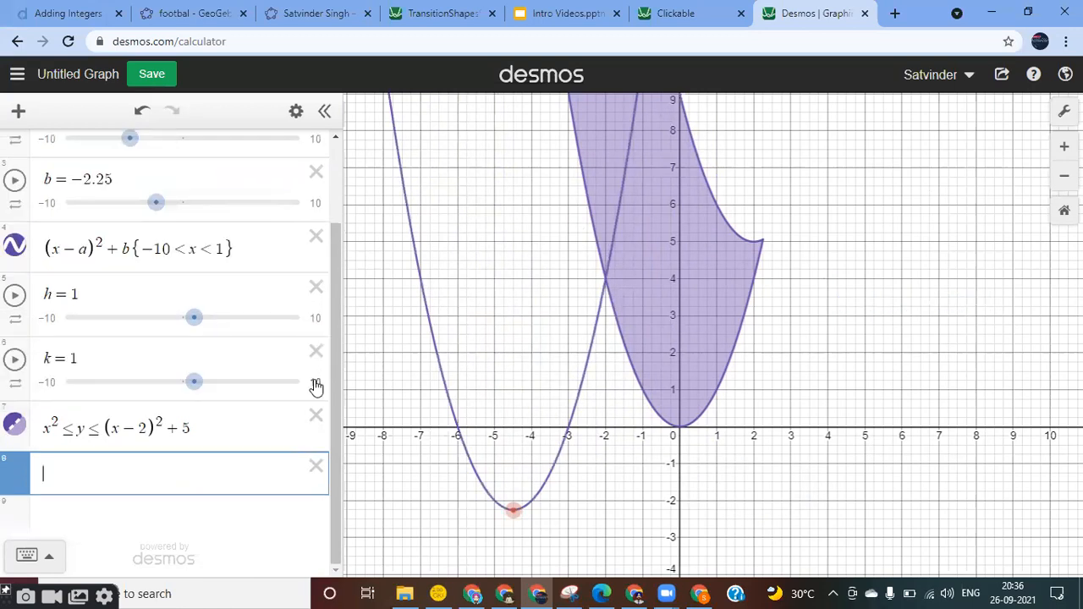
click(316, 414)
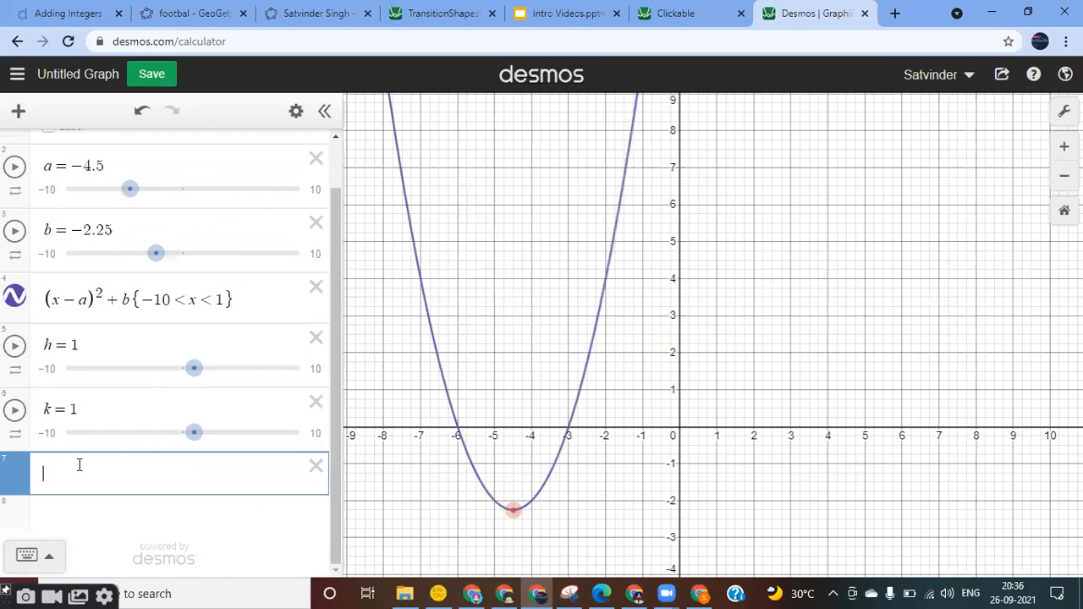
Step: Enter the circle equation (x−2)²+y²=5 as a new expression
text(()
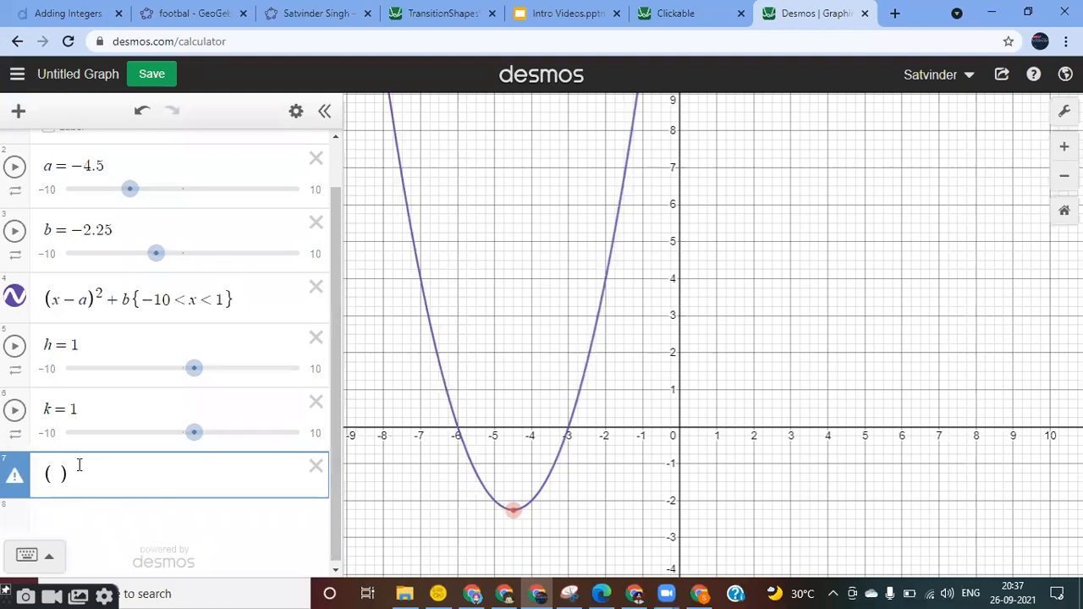
text(x)
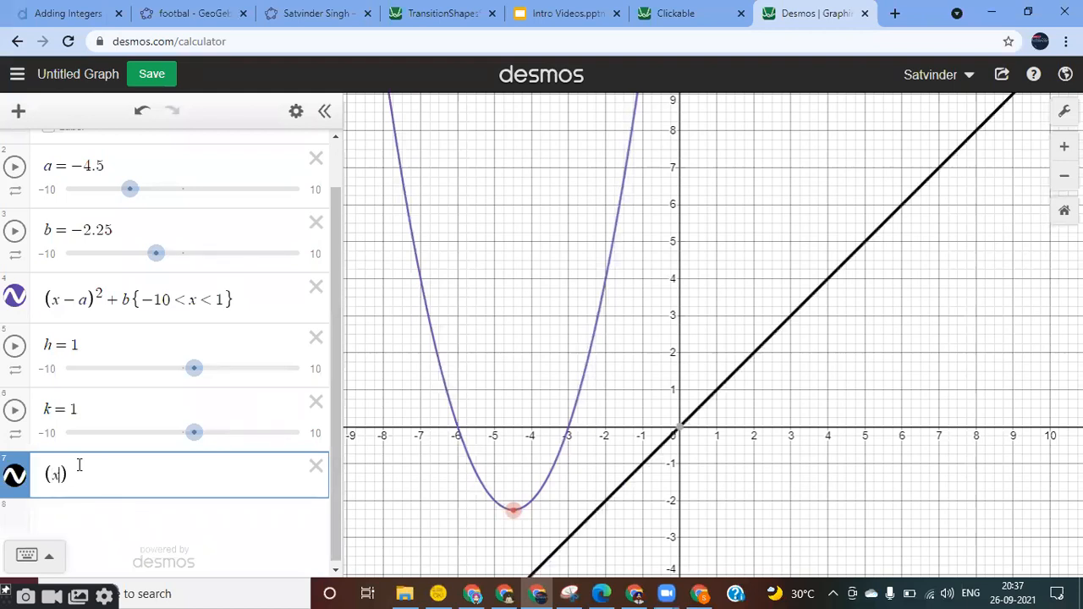
text(-2)
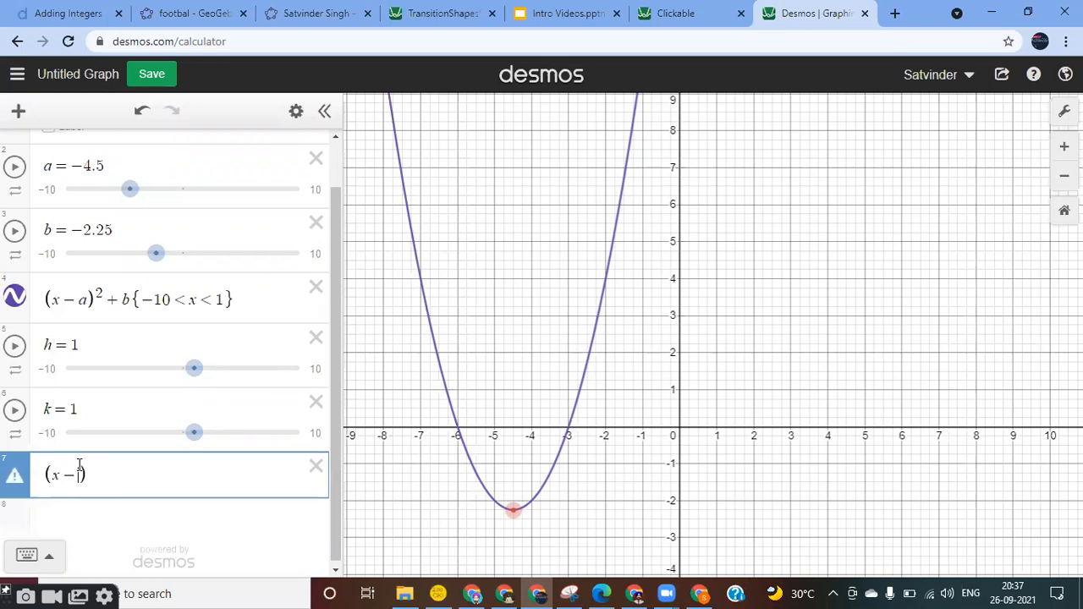
text(^2)
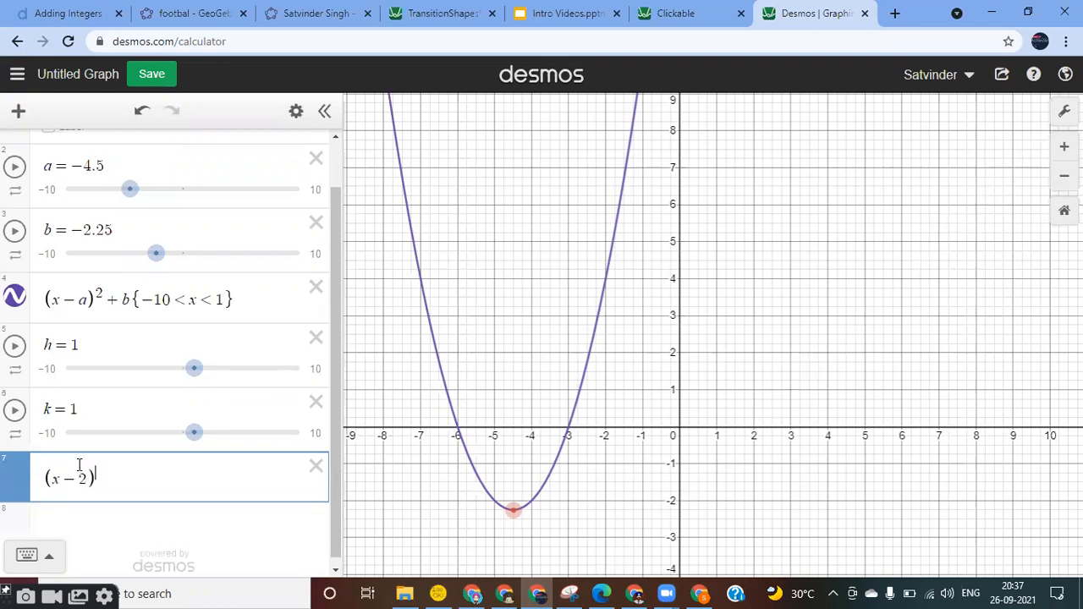
key(Right)
text(+y^2=5)
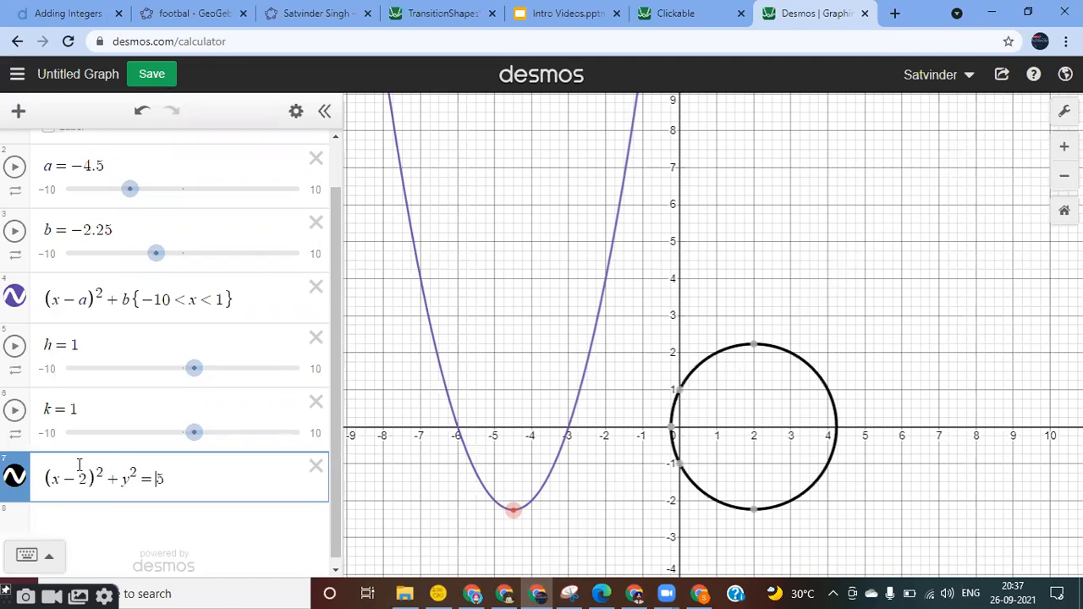
Step: Change the circle equation into the shaded inequality (x−2)²+y²≤5t and add a slider for t
key(BackSpace)
text(< )
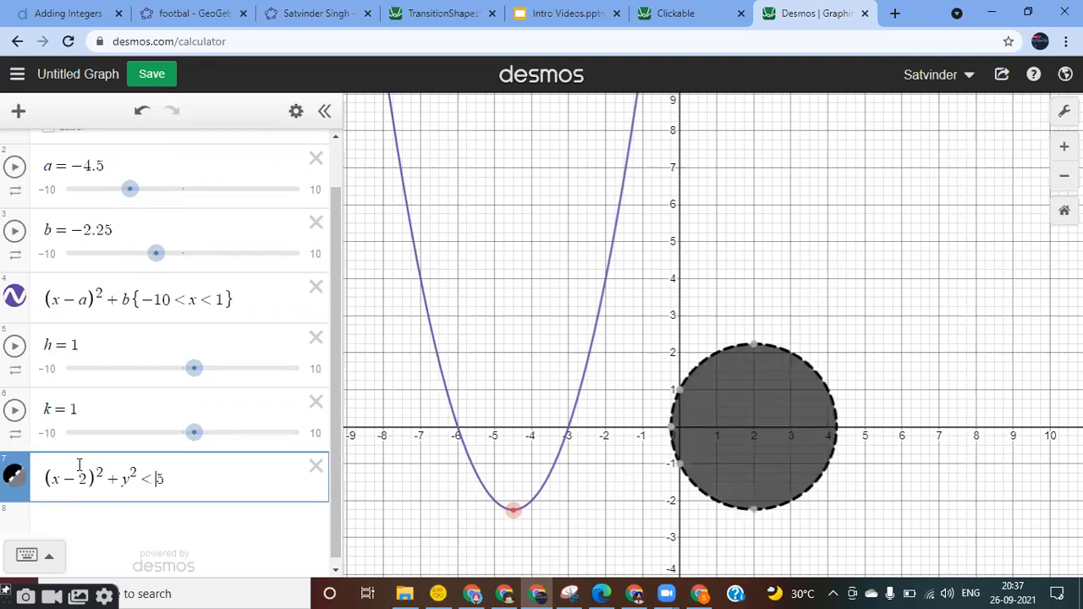
text(+)
key(BackSpace)
text(=)
text(t)
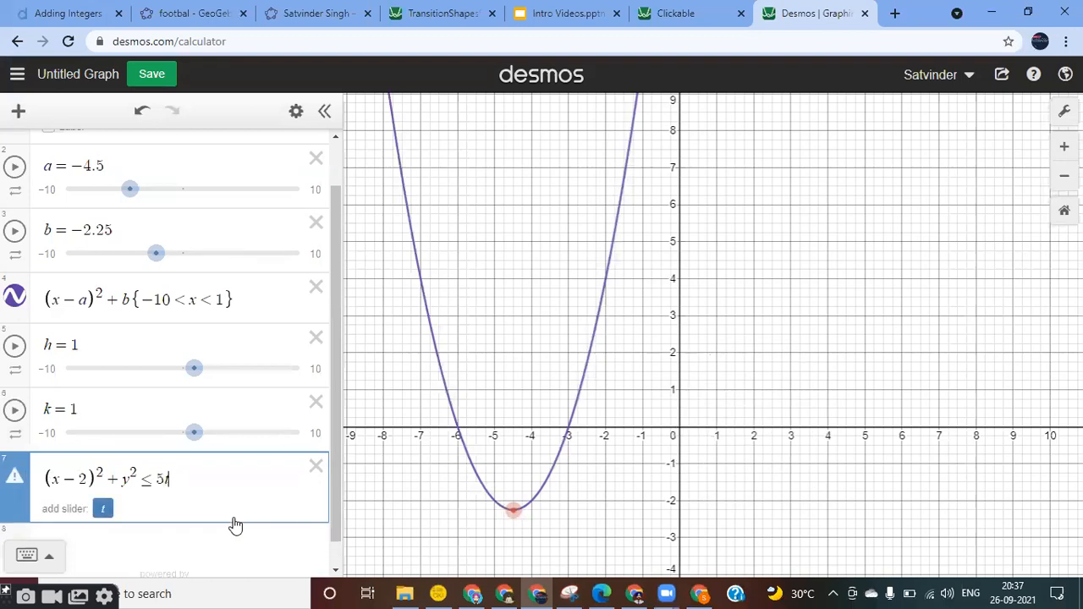
key(Return)
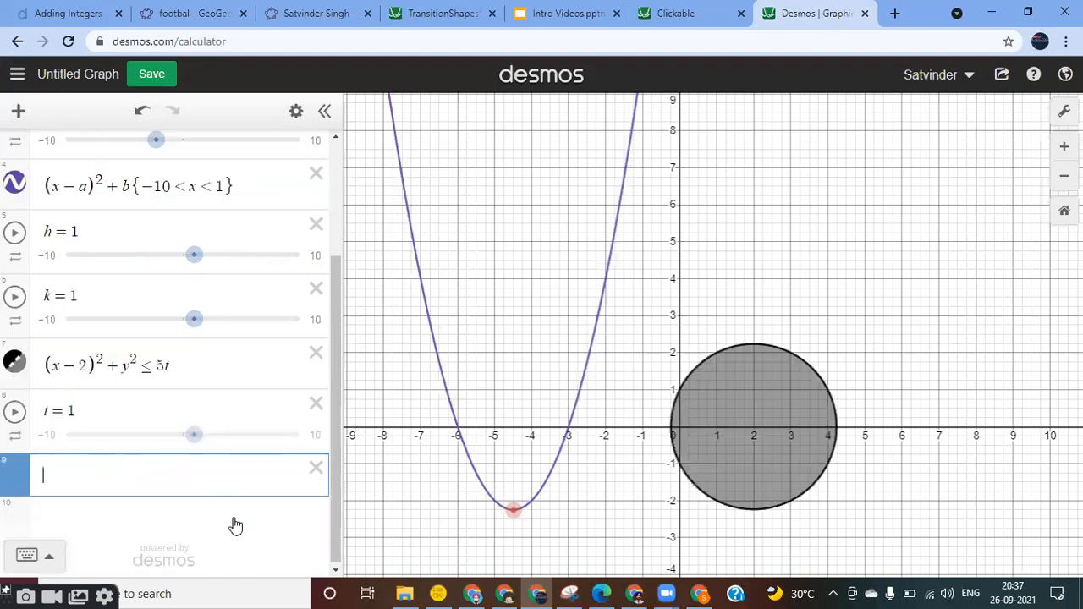
Step: Animate the t slider and limit its range to 0 ≤ t ≤ 1
click(15, 413)
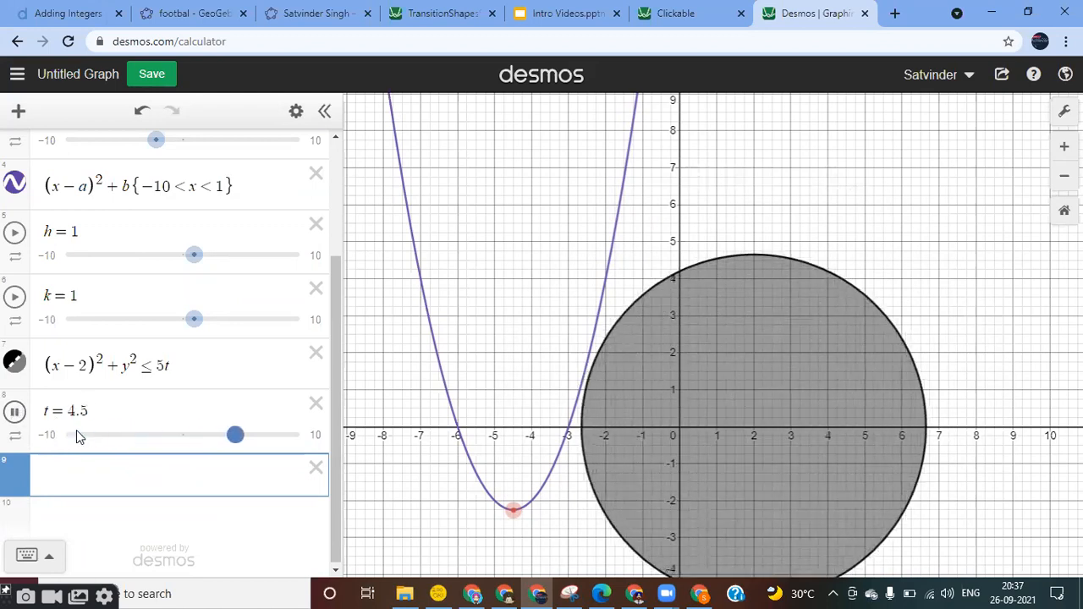
click(49, 435)
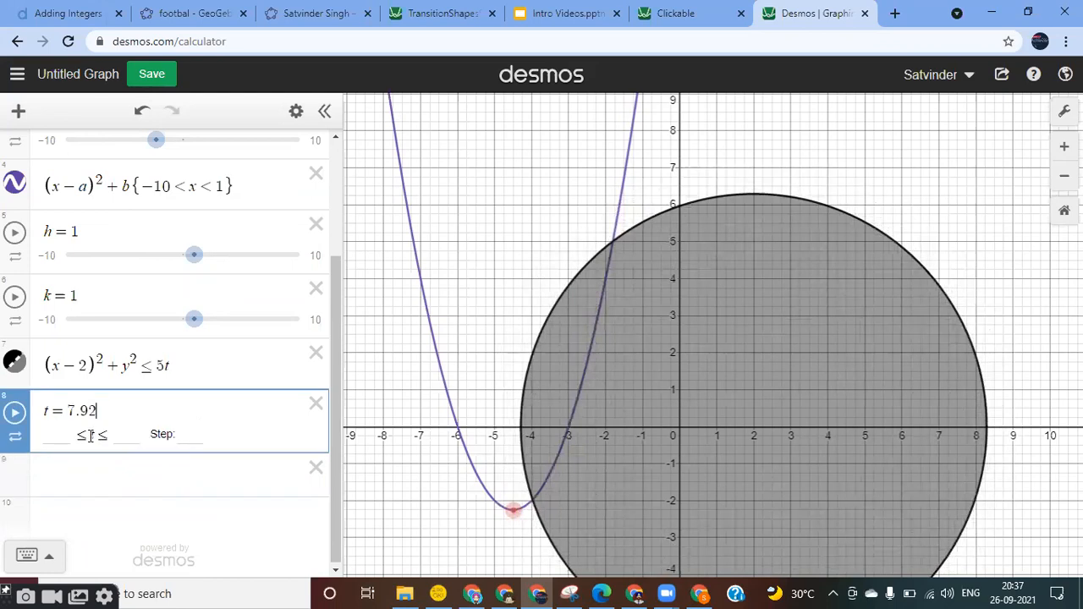
text(0)
key(Tab)
text(1)
click(59, 470)
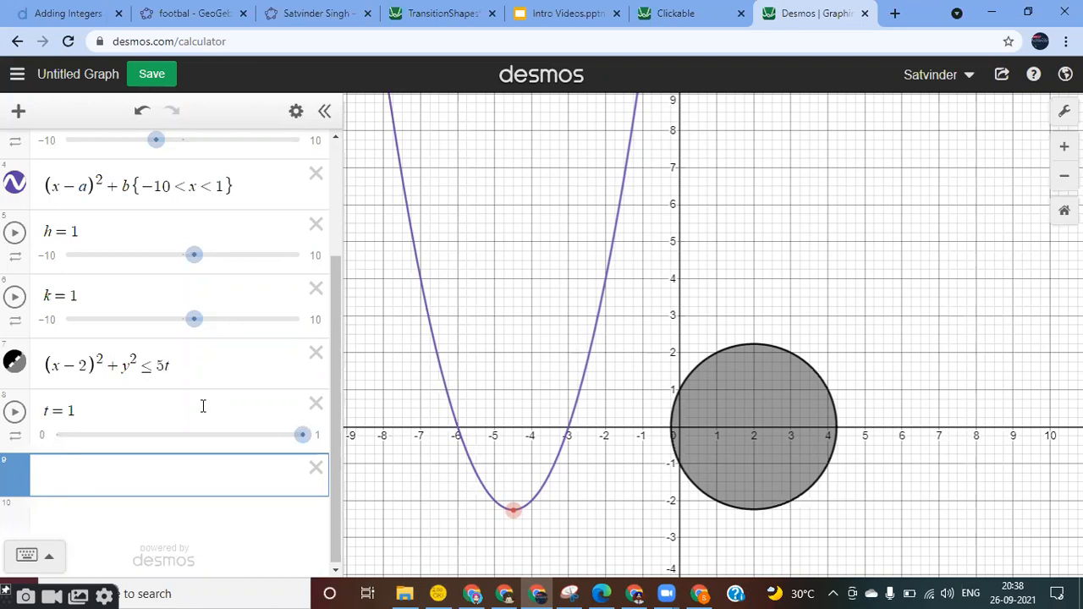
Step: Raise the t slider's lower limit to 0.2 and play its animation
click(128, 413)
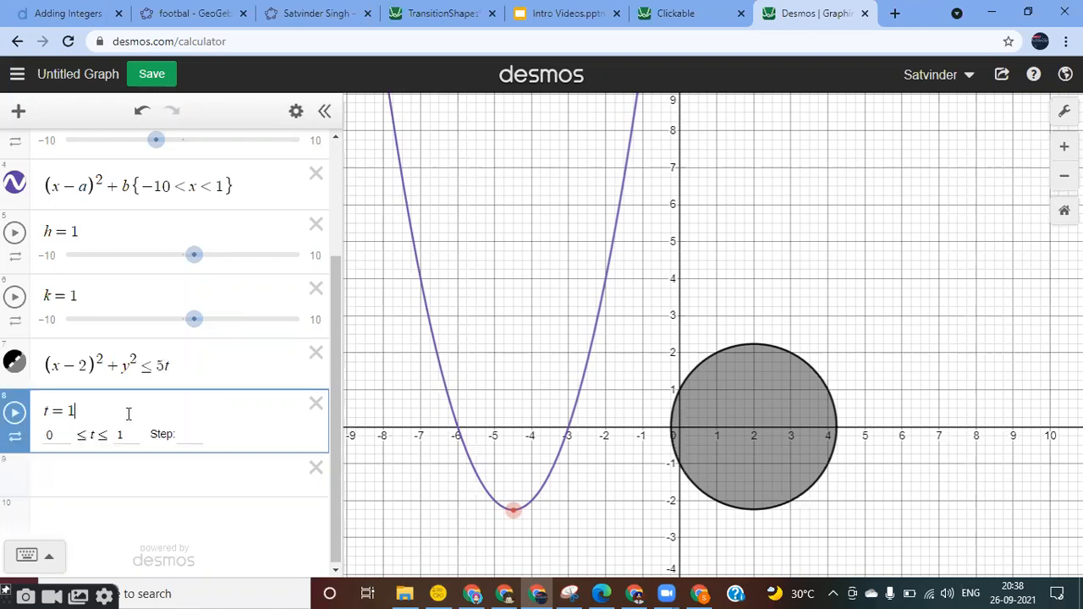
click(61, 440)
text(.3)
click(63, 471)
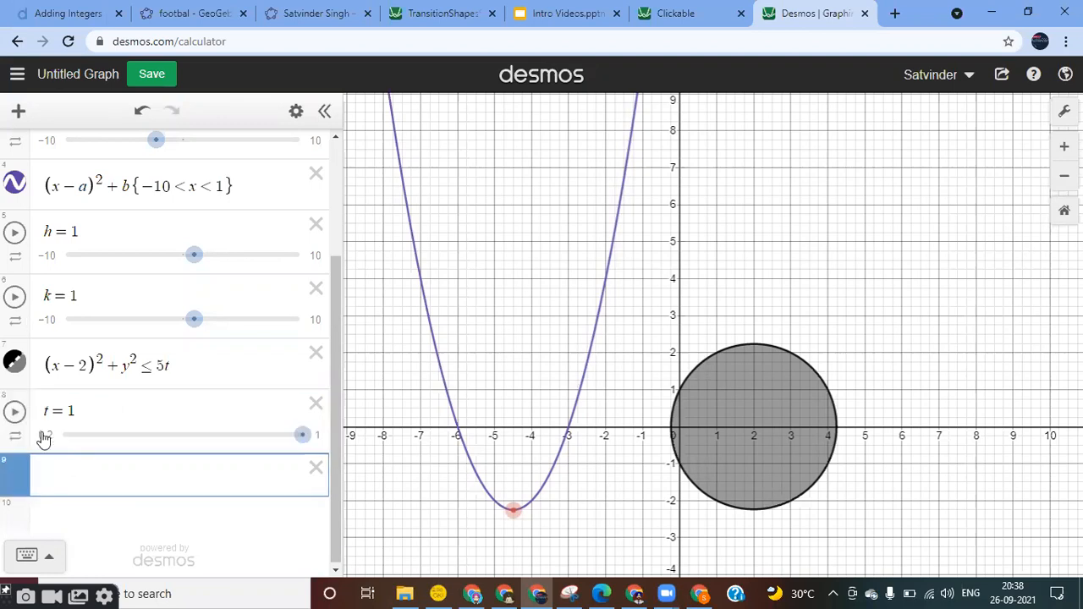
click(15, 412)
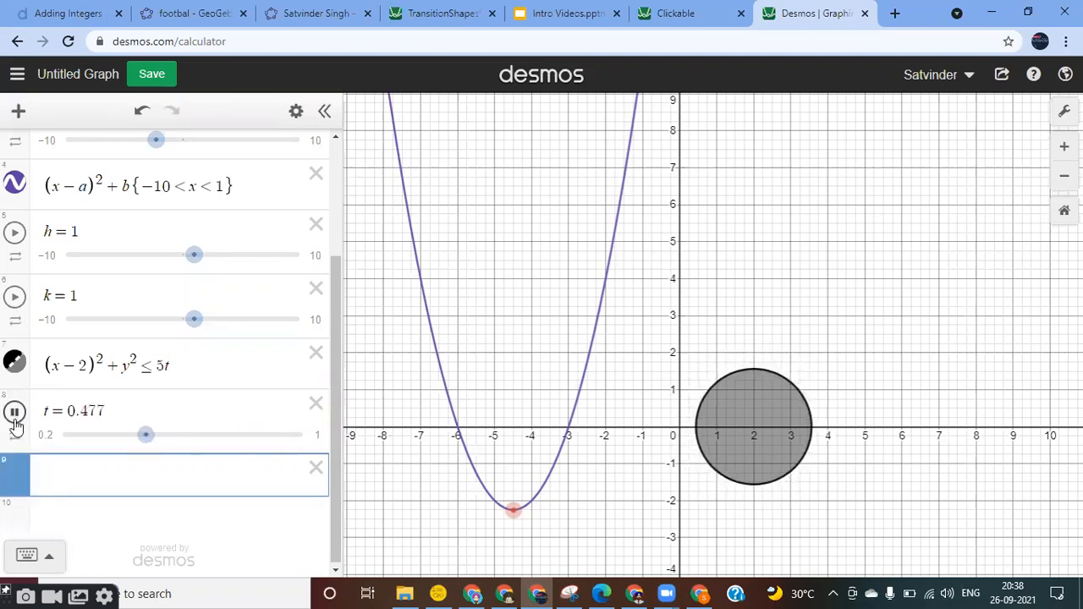
Step: Try faster animation for t up to 3.5x, settle on 1.5x speed and switch the mode to looping in one direction
click(16, 437)
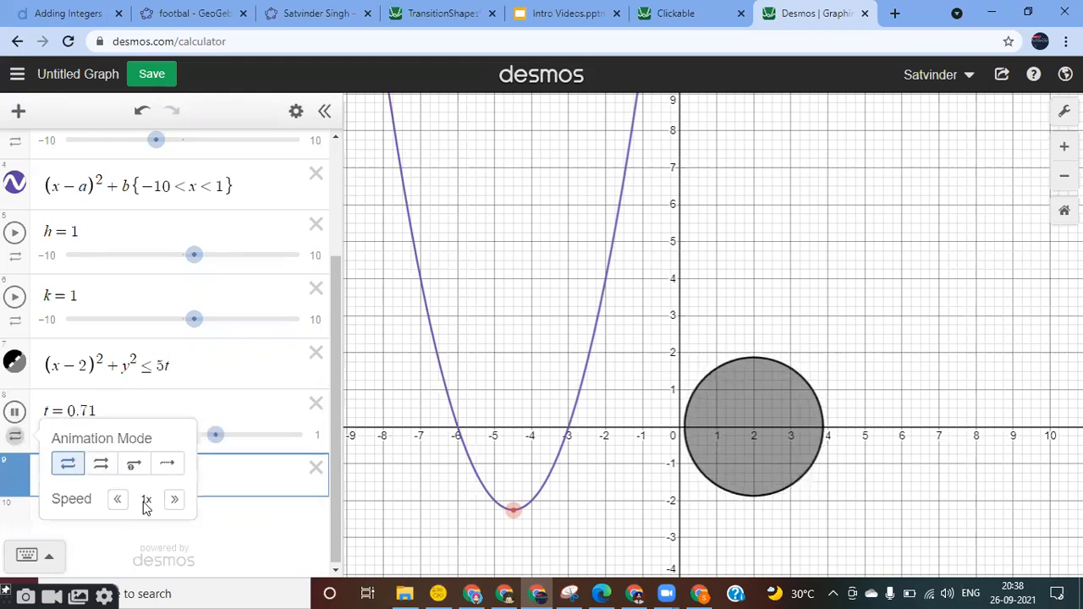
click(173, 503)
click(173, 503)
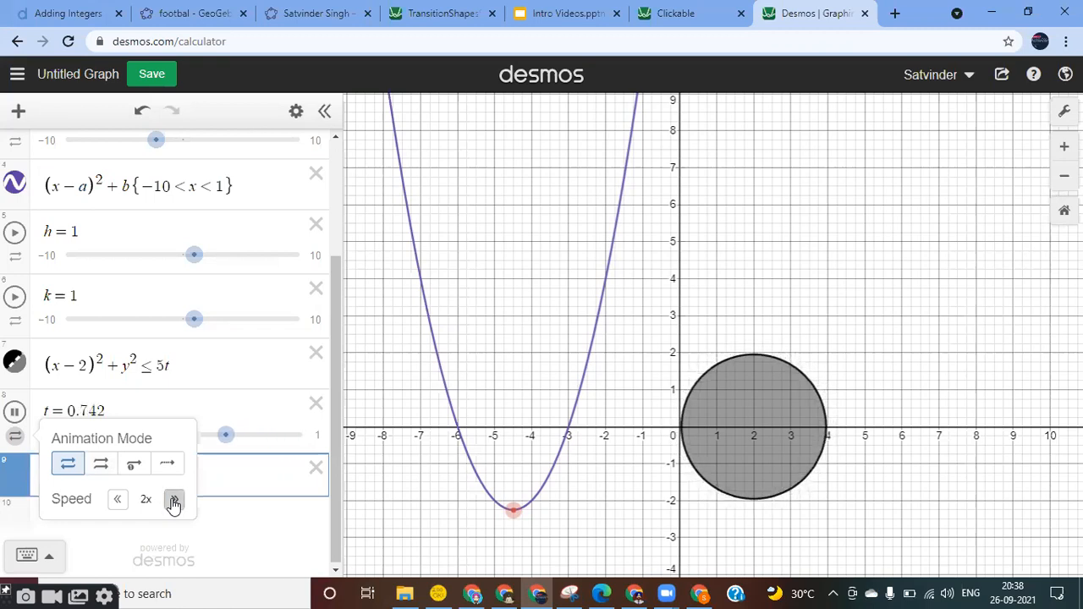
click(174, 503)
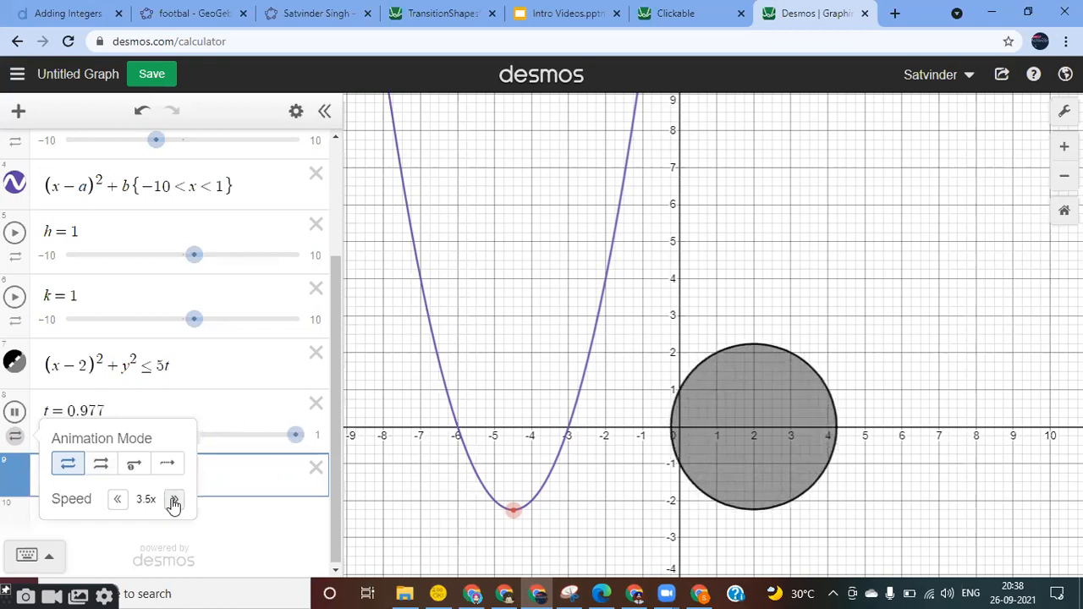
click(117, 499)
click(117, 500)
click(117, 499)
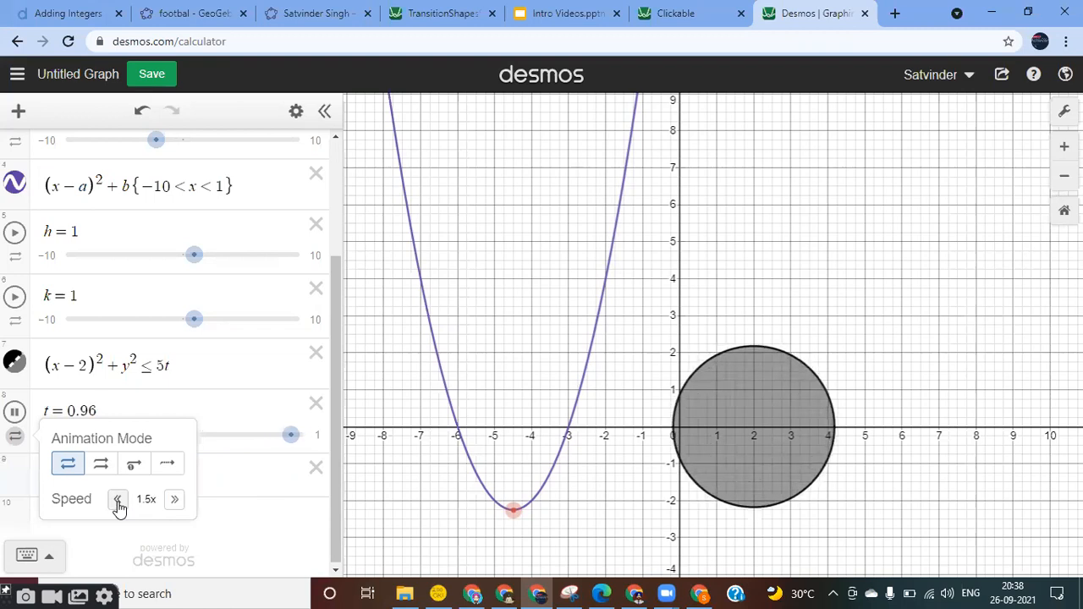
click(102, 466)
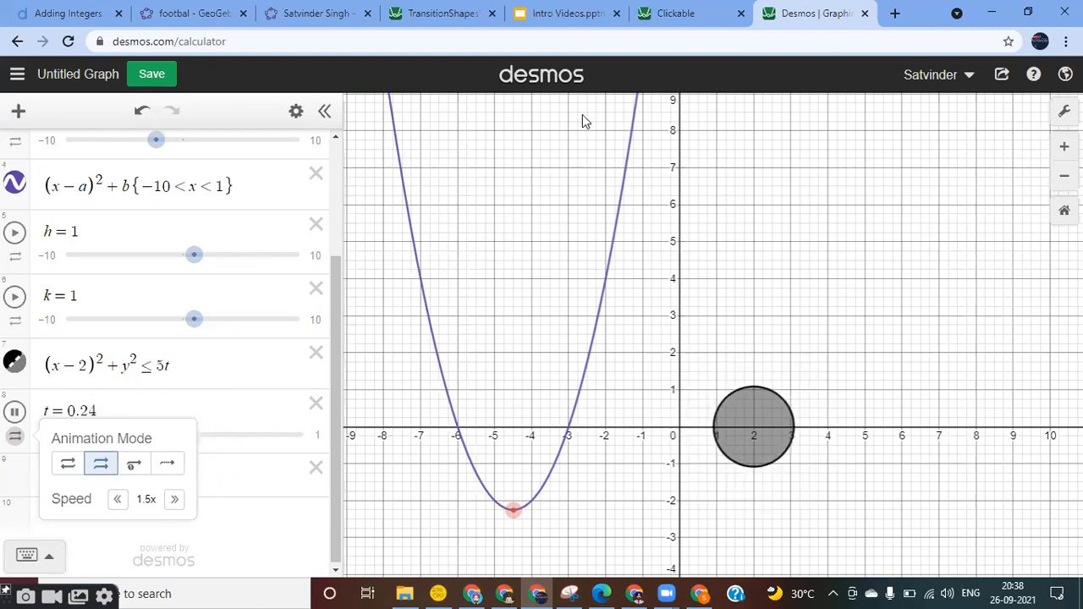
Step: Make the shaded circle clickable with the on-click action t→t+0.1
click(224, 512)
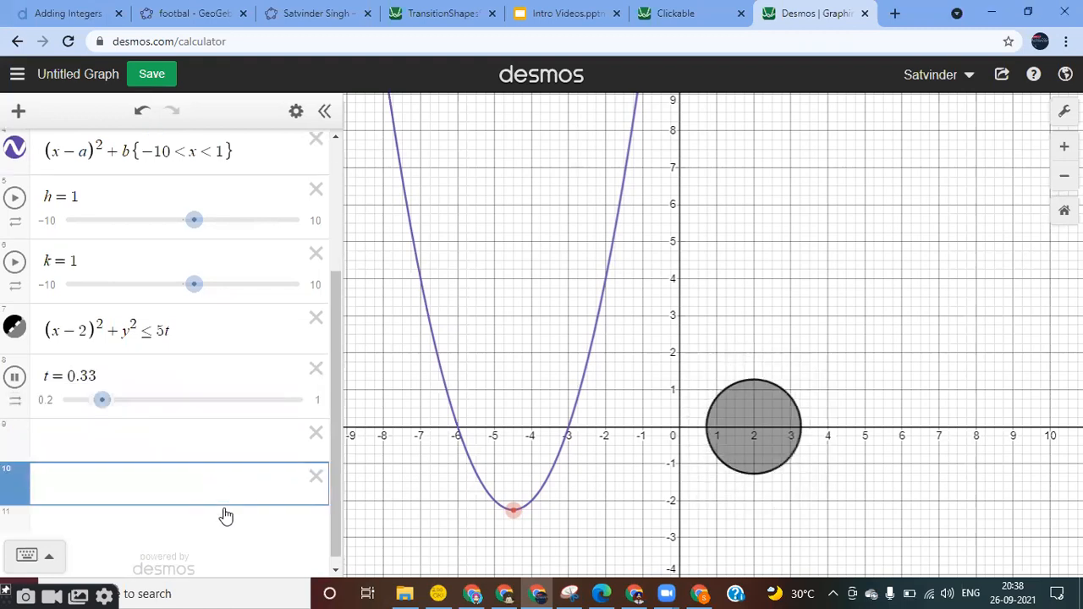
click(295, 119)
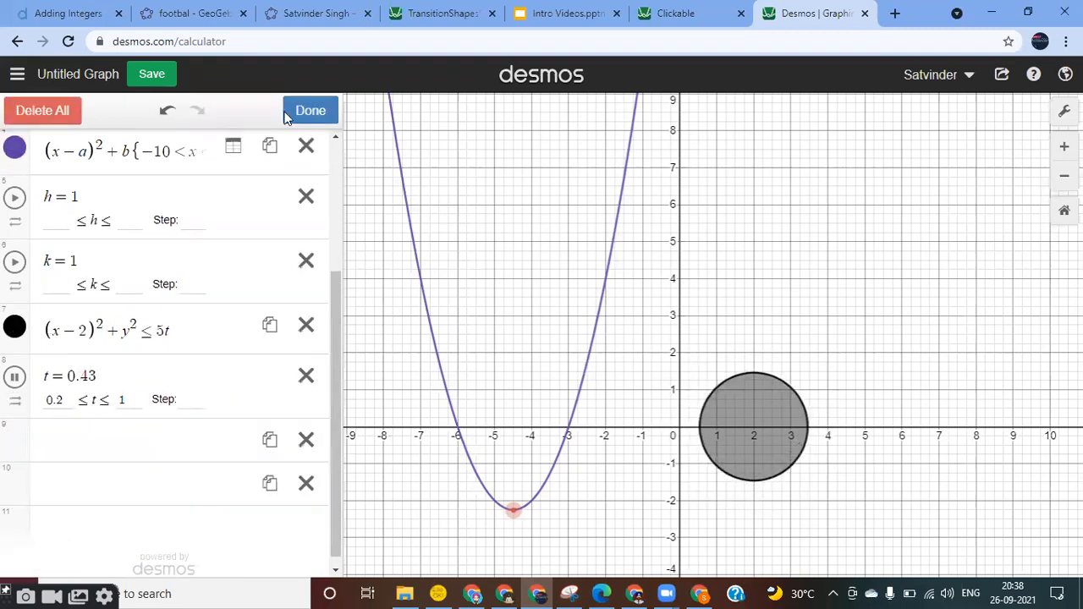
click(15, 328)
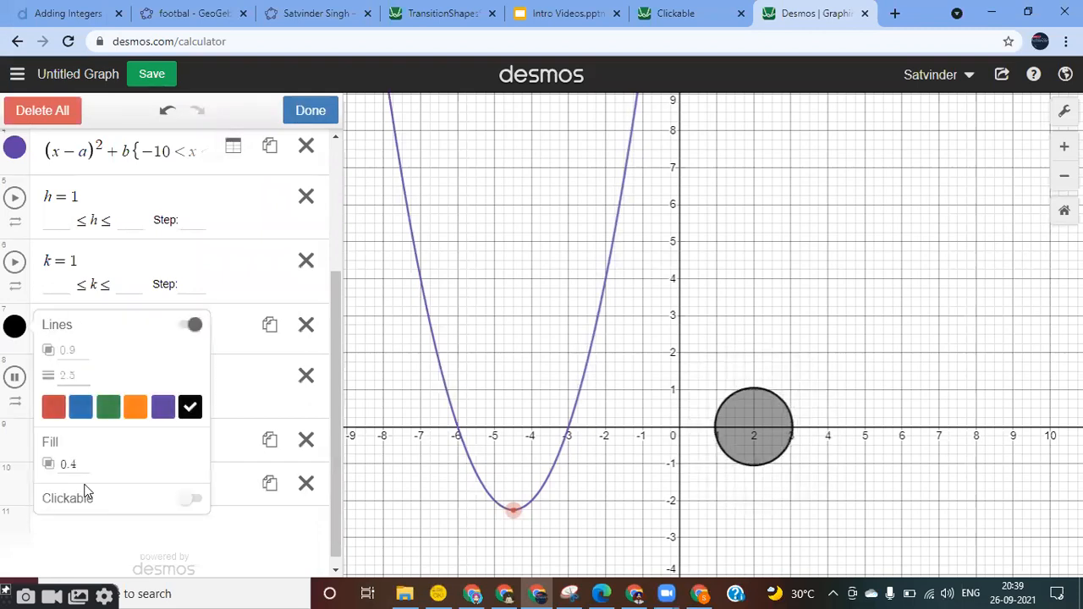
click(191, 499)
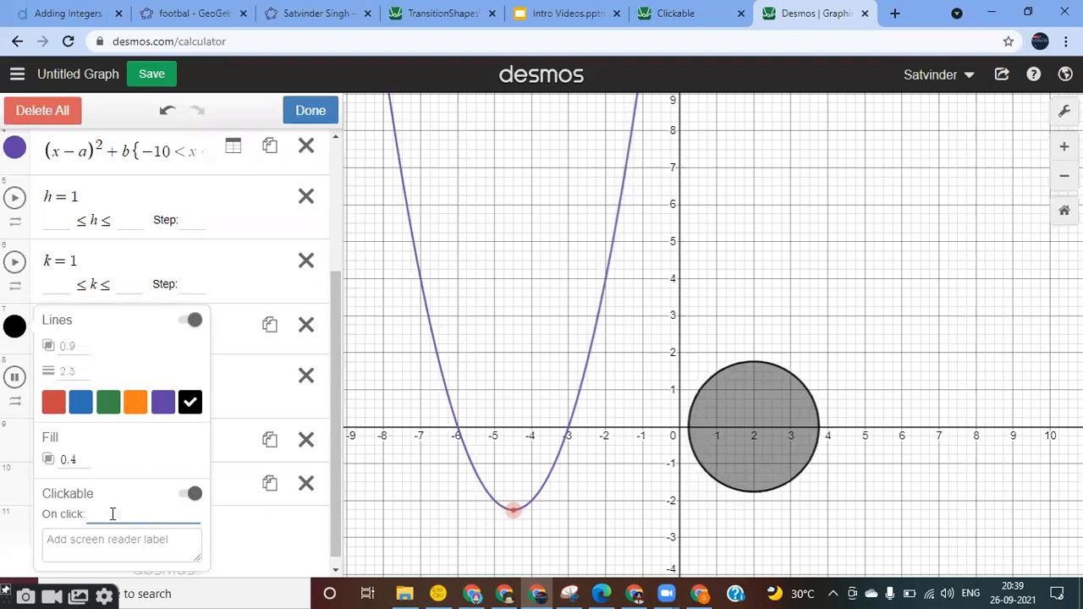
text(t→)
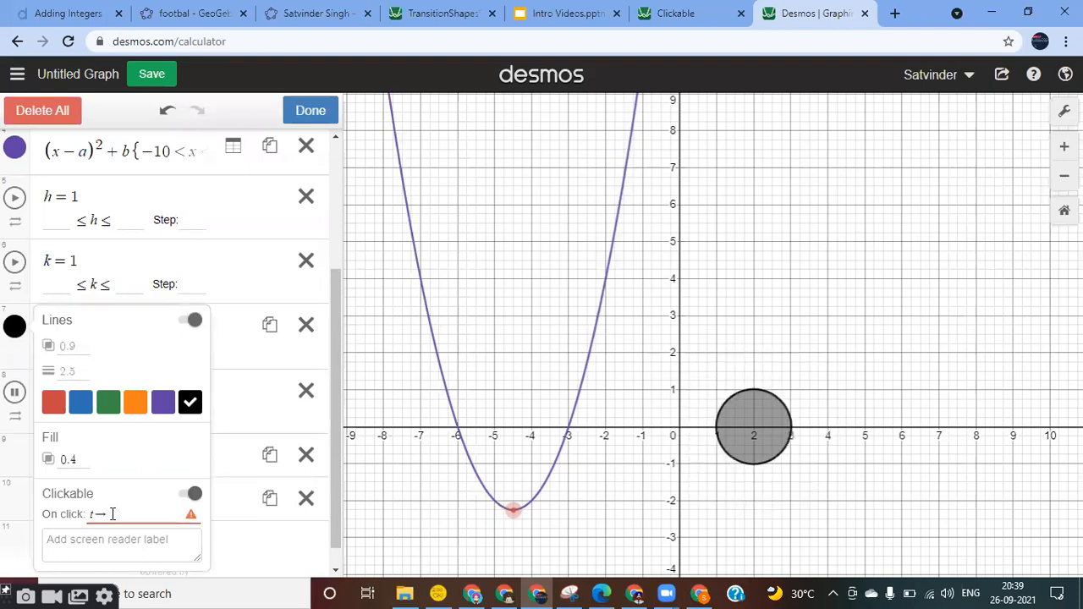
text(t+1)
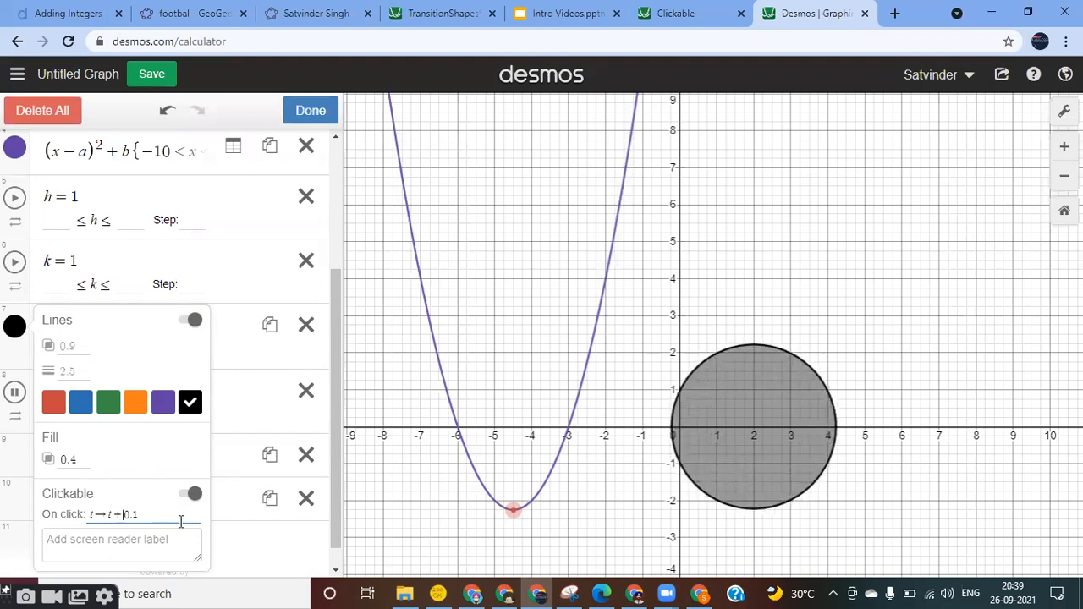
click(230, 551)
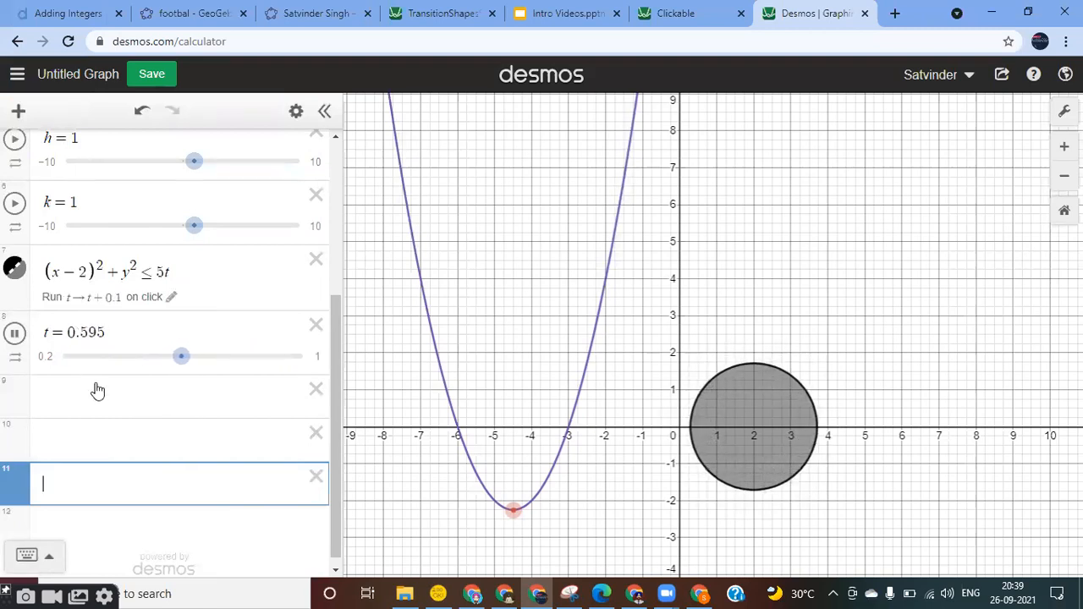
Step: Pause t's animation at about 0.68 and trigger the shaded circle's on-click action repeatedly until t reaches 2.88
click(14, 333)
drag(279, 368, 208, 368)
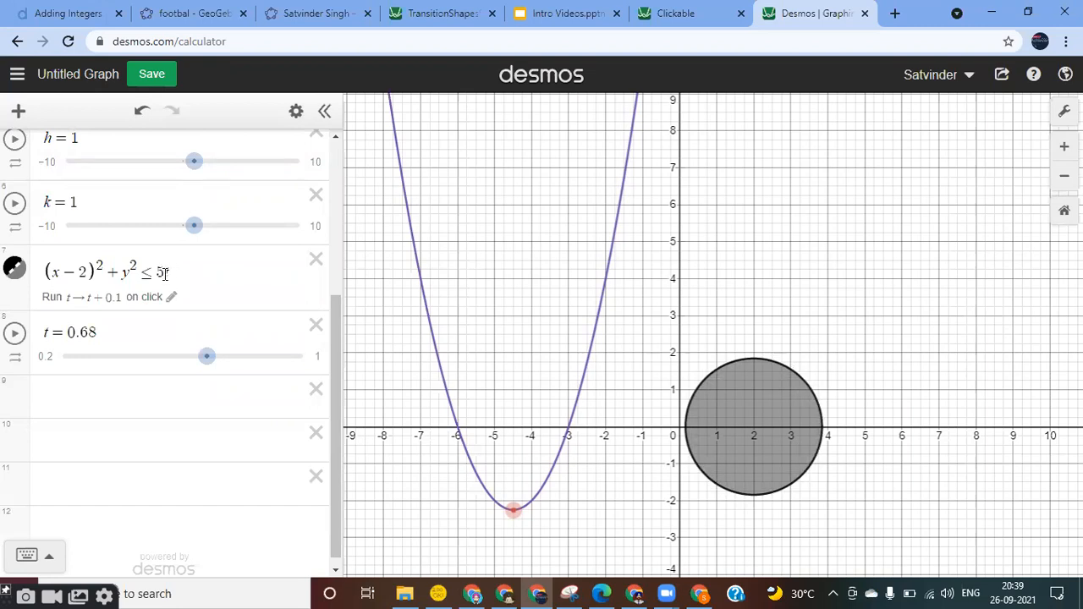
click(746, 415)
click(746, 416)
click(745, 415)
click(745, 415)
click(745, 416)
click(745, 415)
click(745, 416)
click(745, 415)
click(745, 416)
click(745, 416)
click(745, 416)
click(745, 416)
click(746, 415)
click(745, 415)
click(746, 415)
click(745, 415)
click(745, 416)
click(746, 416)
click(745, 416)
click(746, 416)
click(745, 416)
click(746, 416)
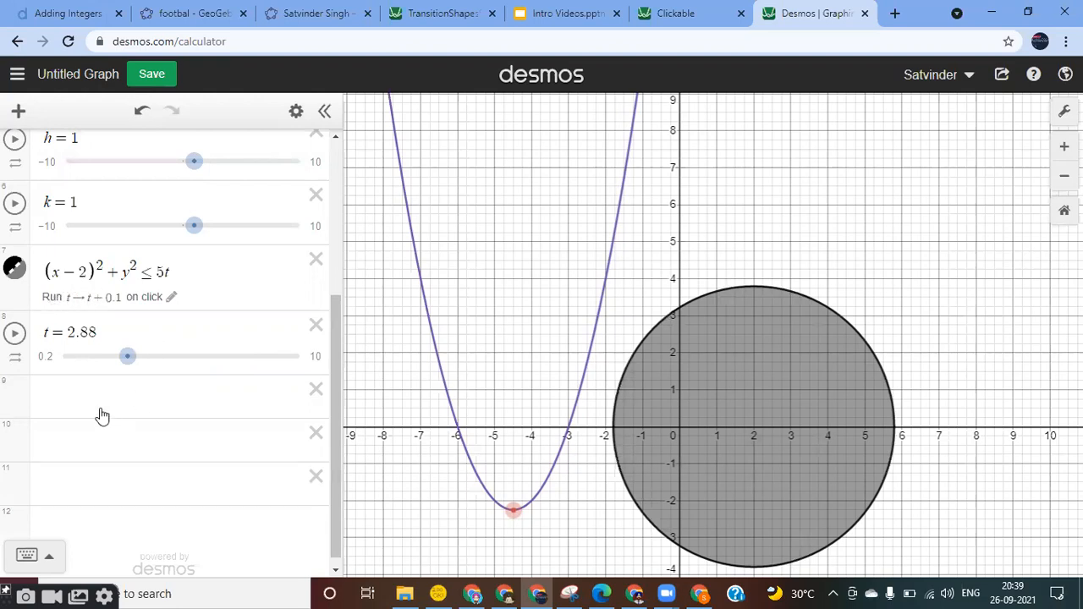
Step: Open the choices of item types for adding to the expression list
scroll(102, 415, up, 3)
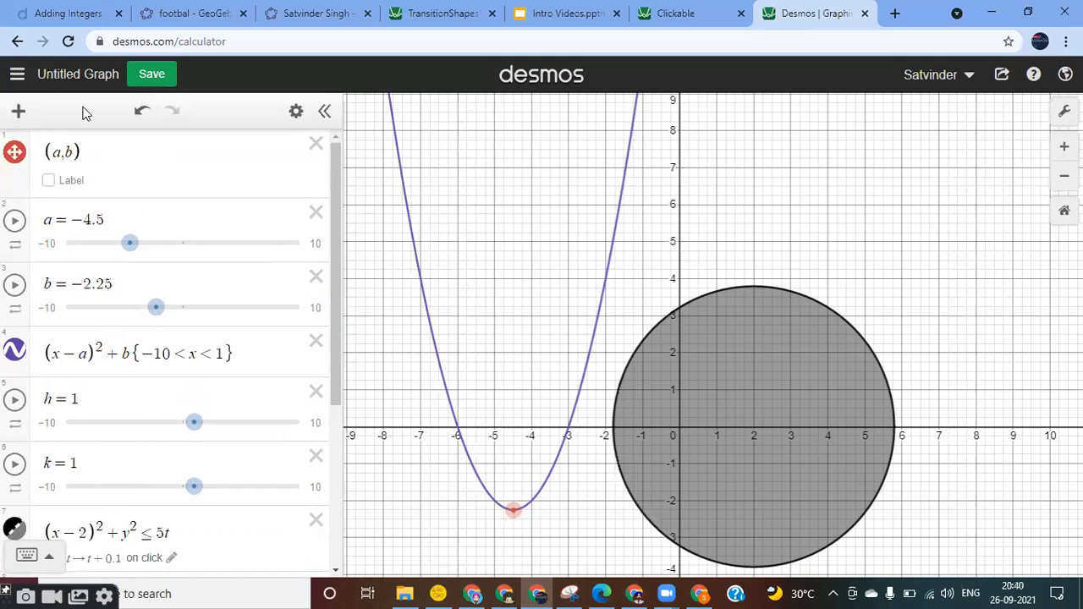
click(18, 112)
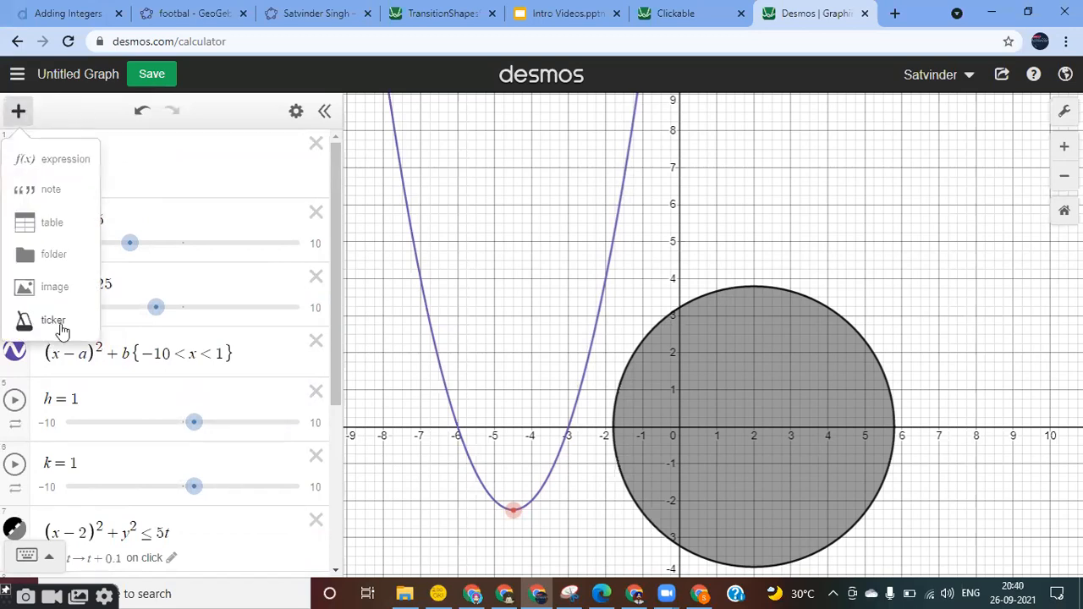